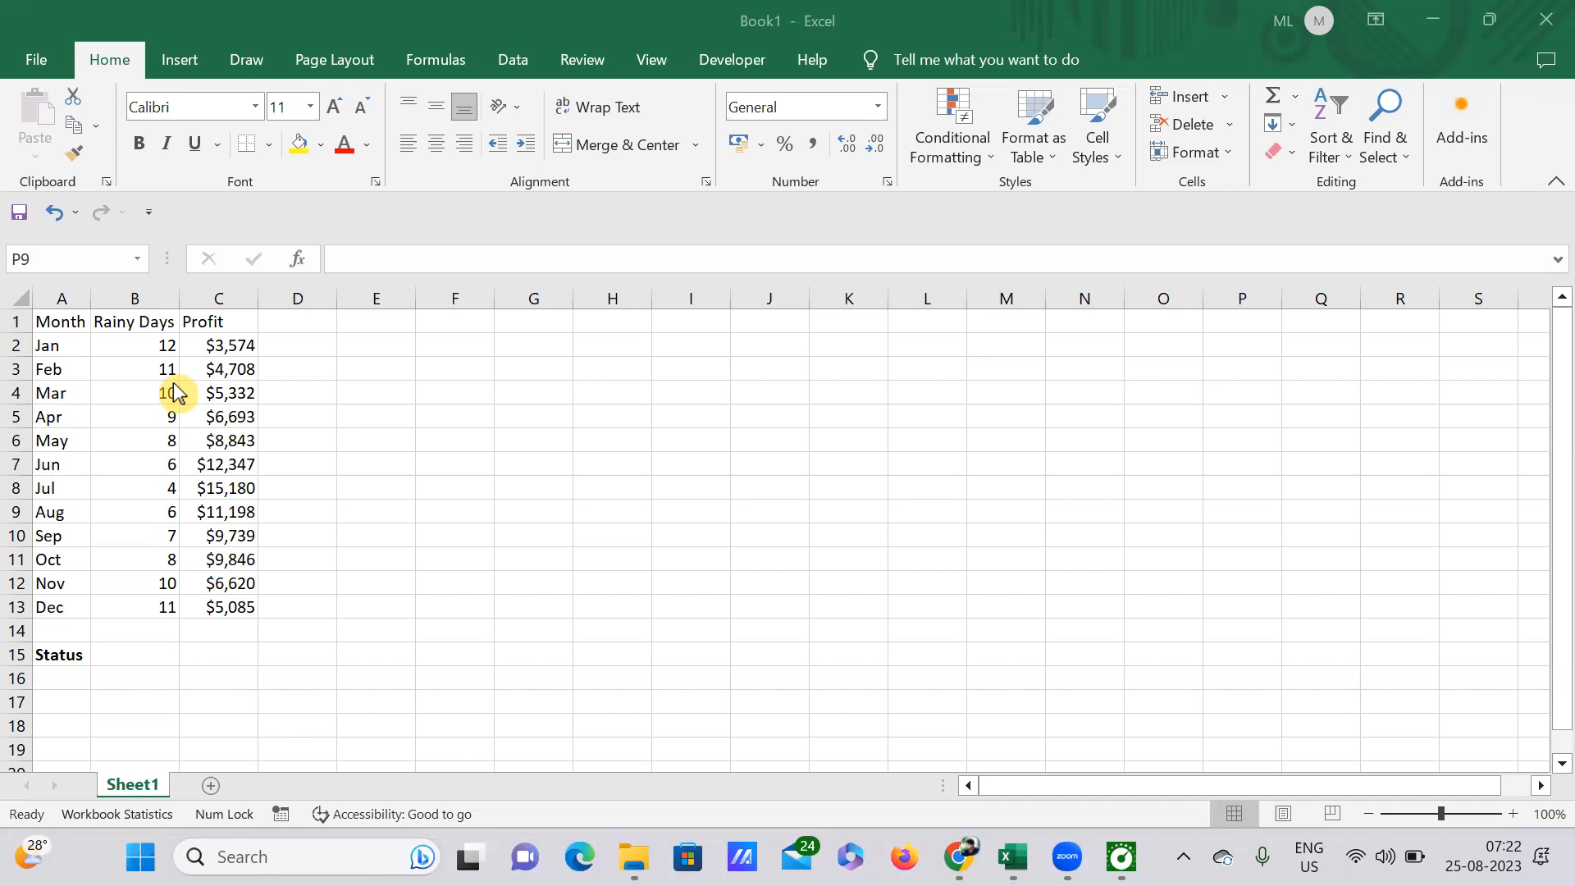
Step: Insert a Check Box form control at cell E8 and widen its frame to reach column G
left_click(144, 648)
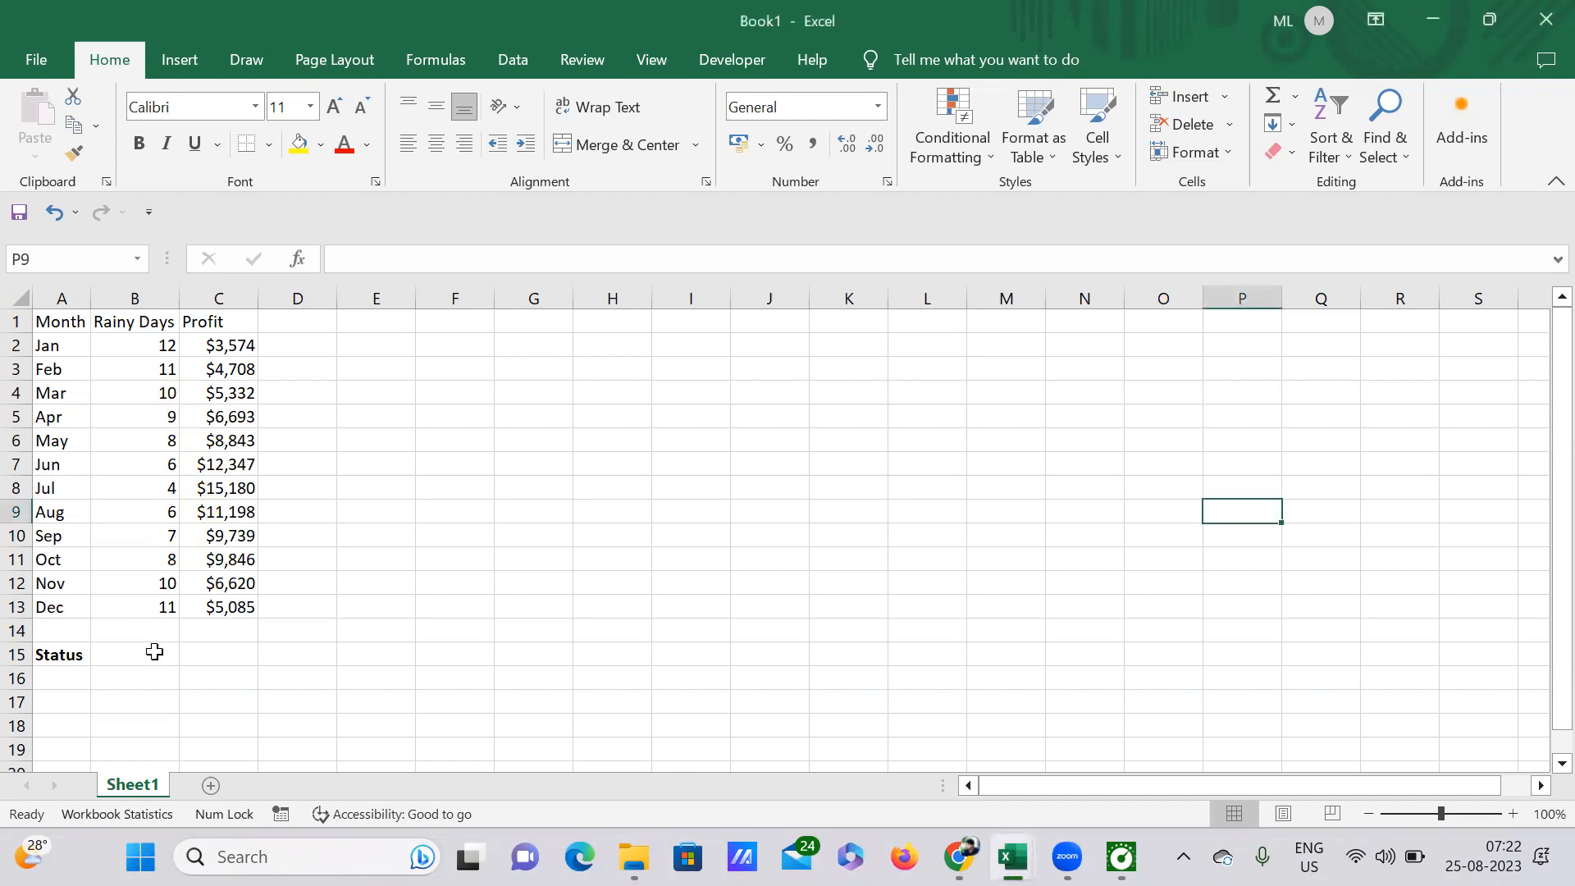
left_click(144, 648)
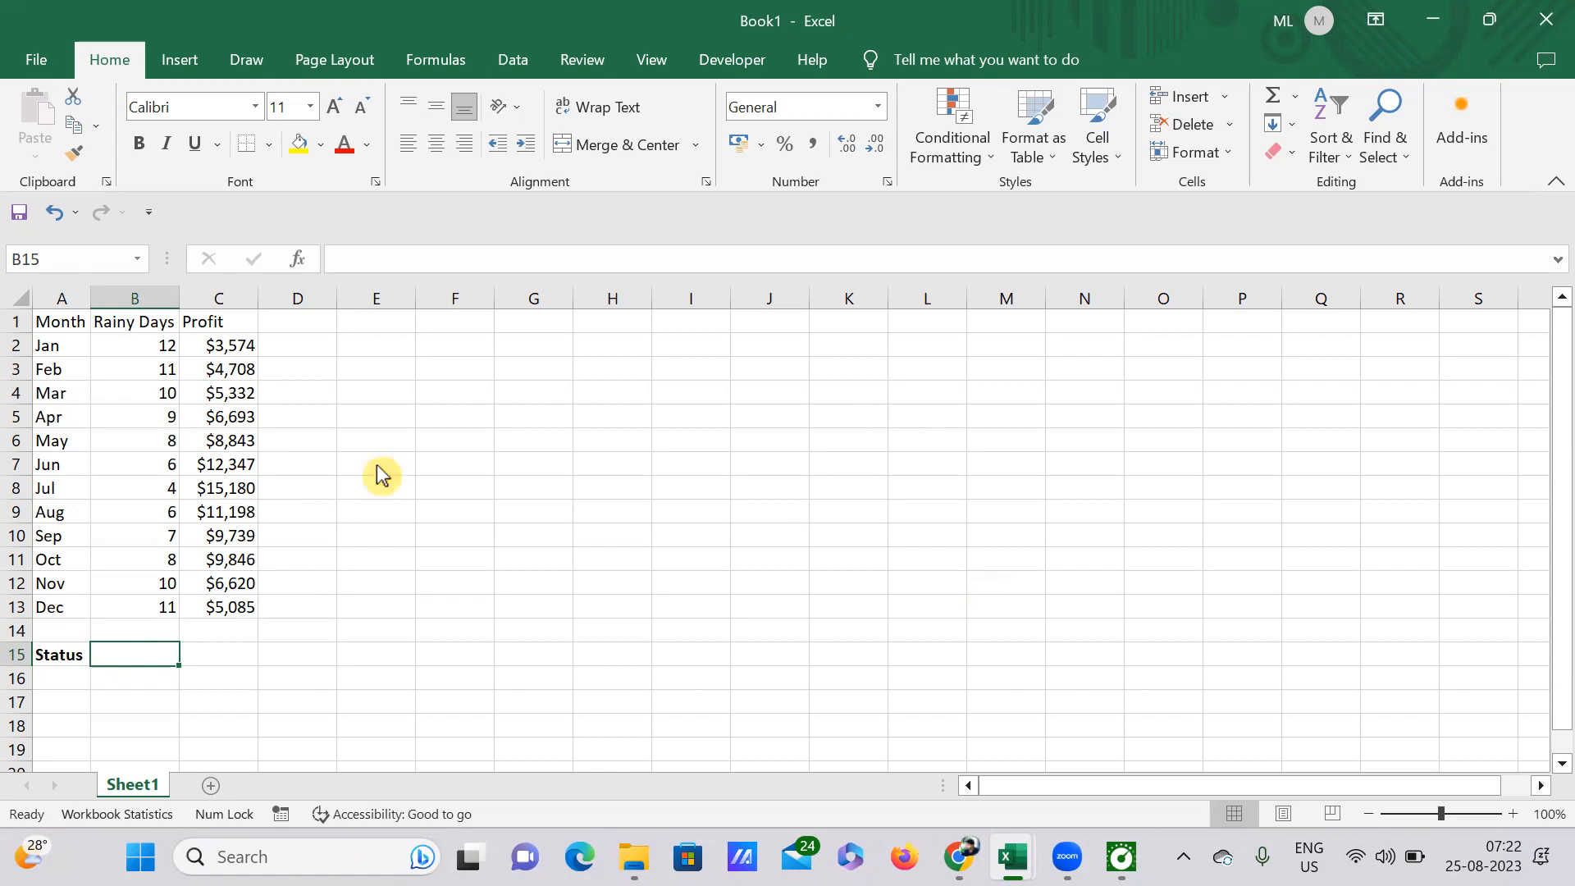
left_click(402, 492)
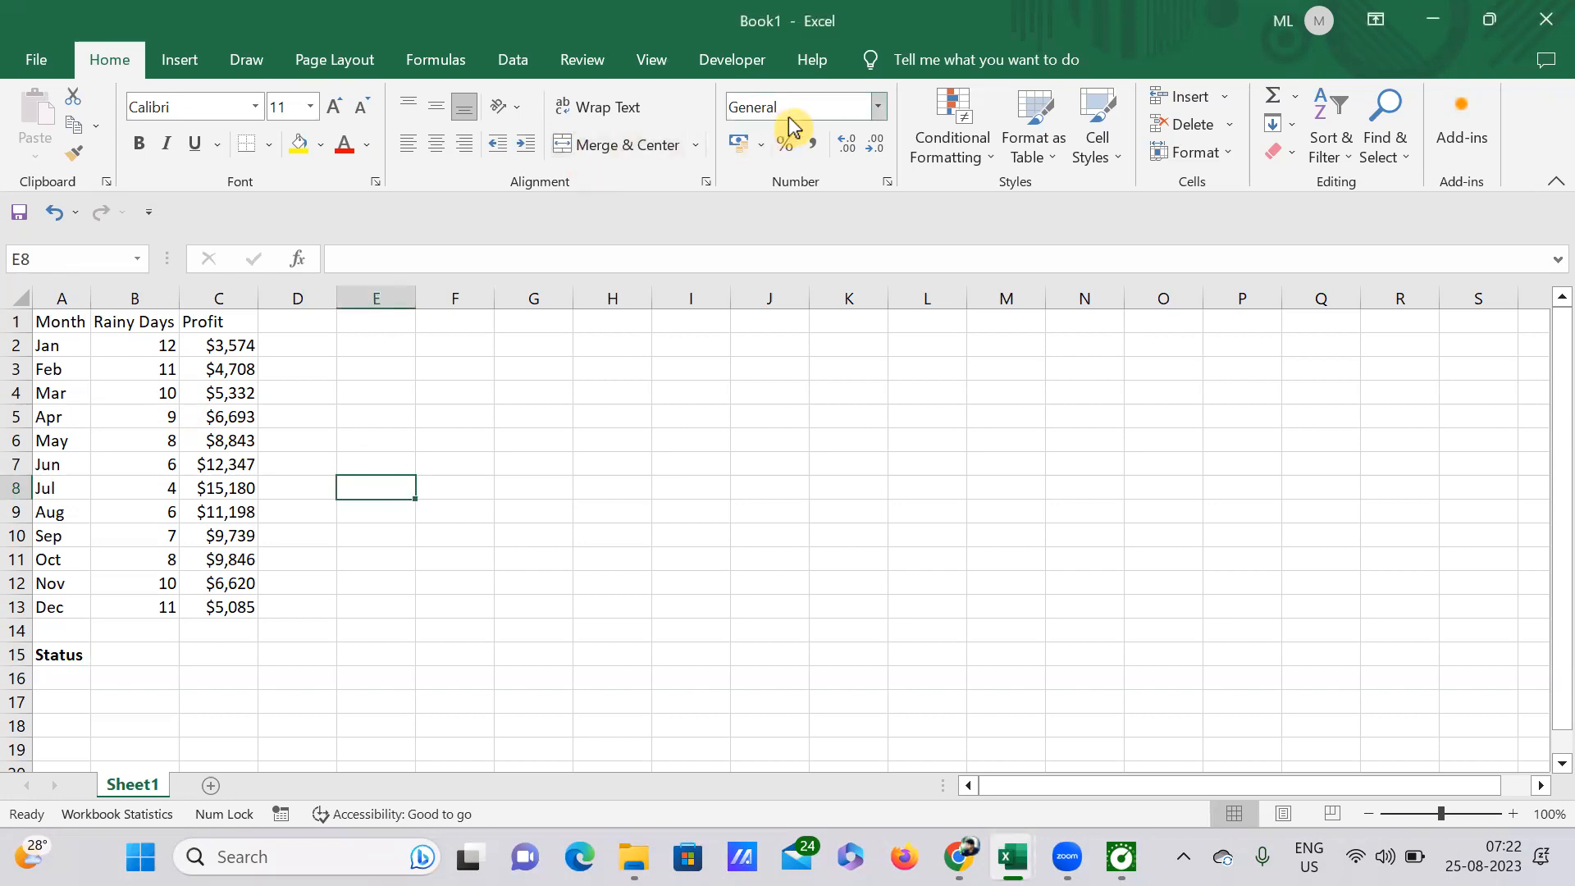
left_click(735, 65)
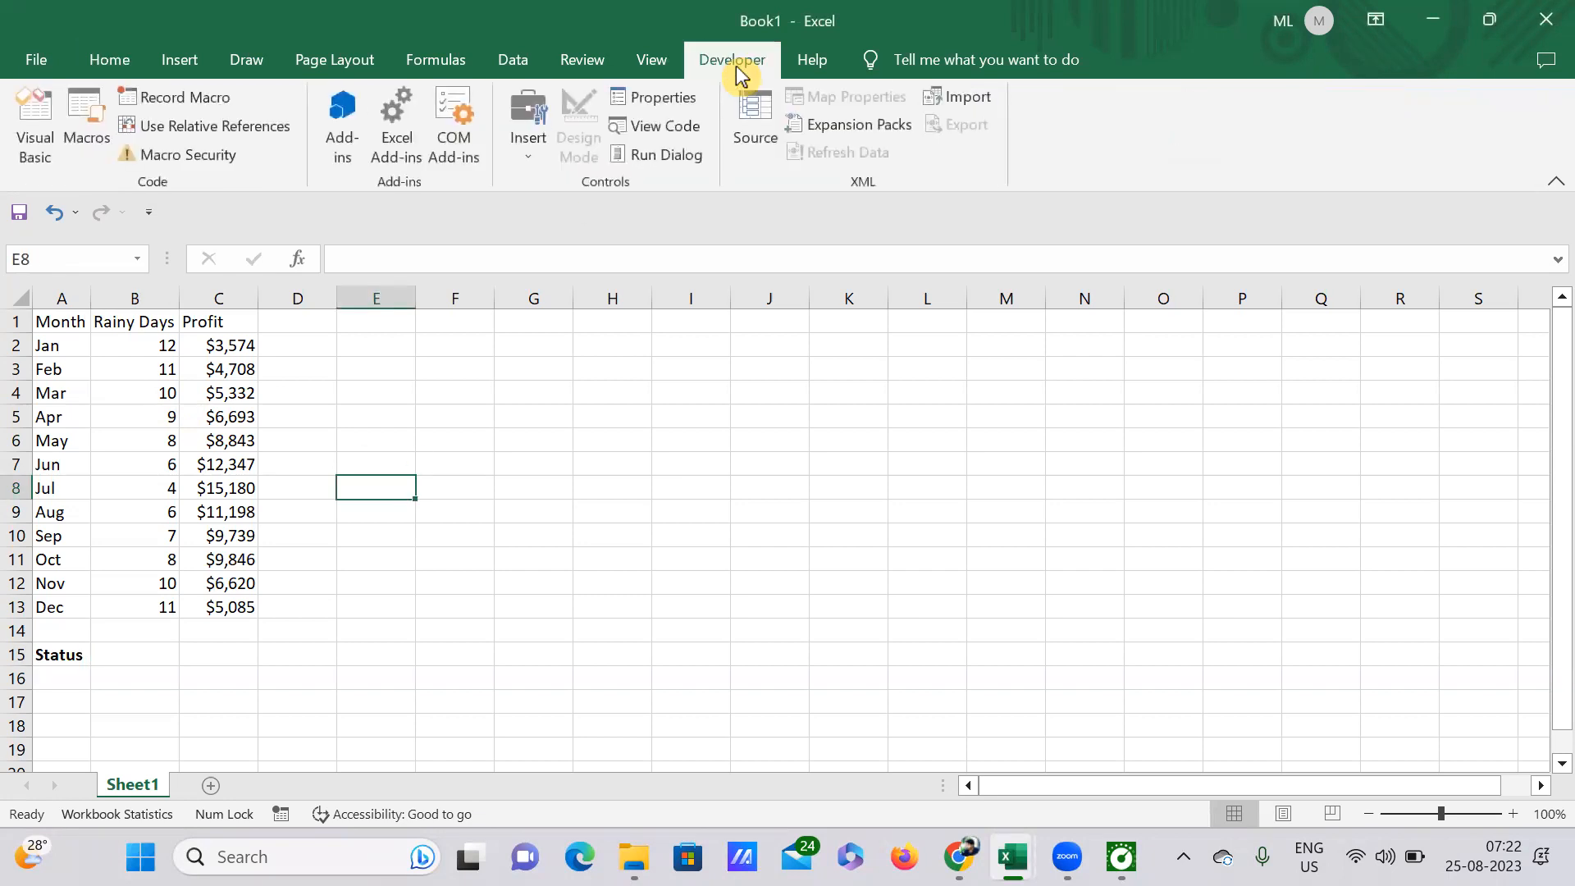
left_click(534, 153)
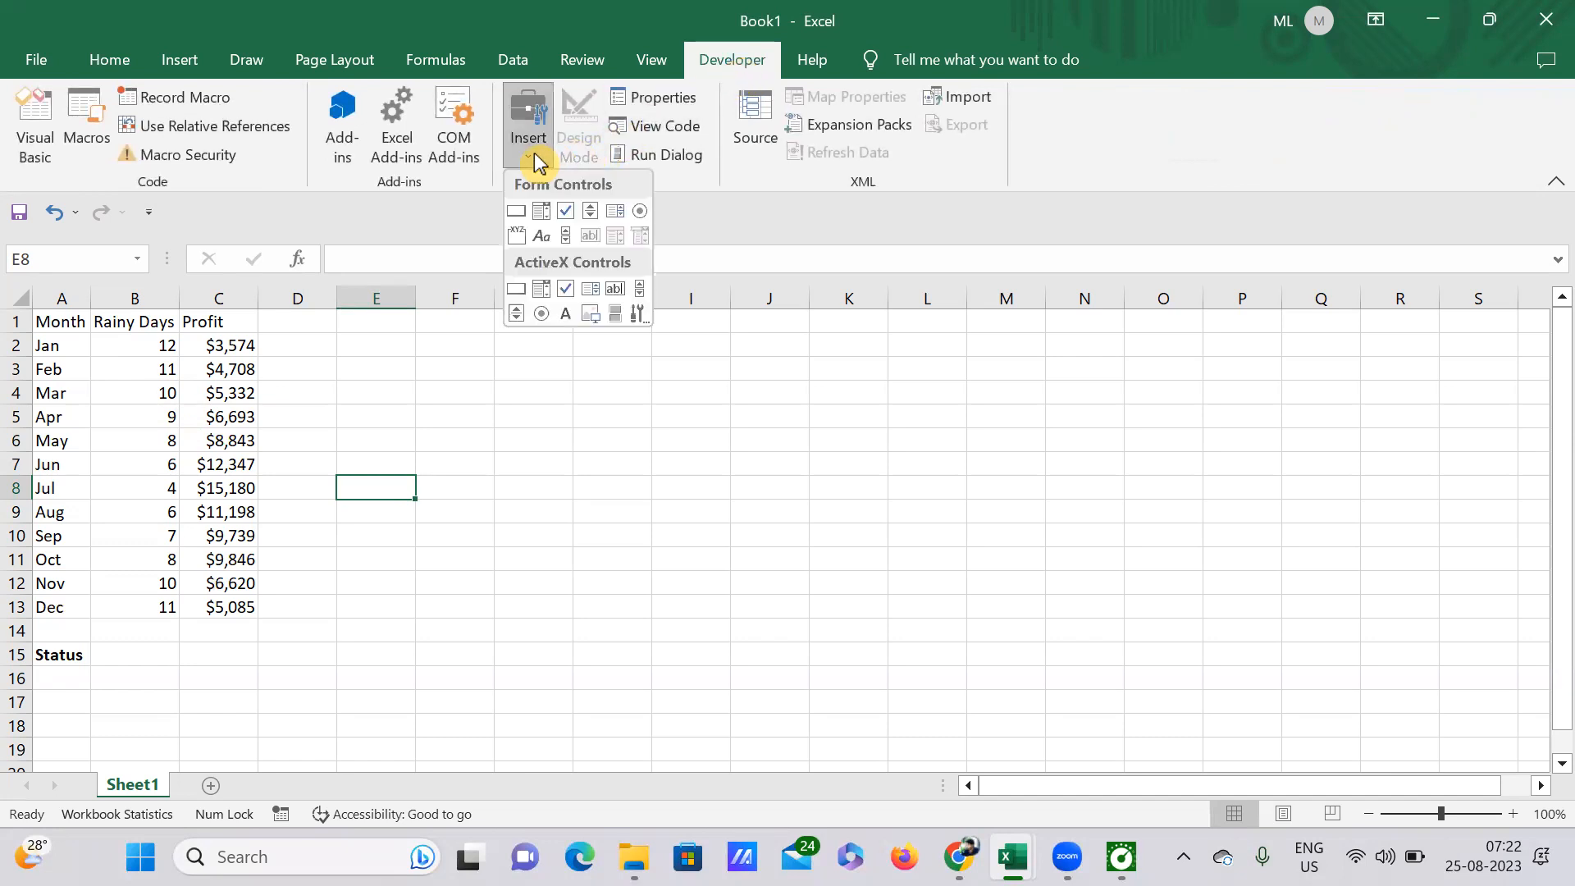
left_click(565, 215)
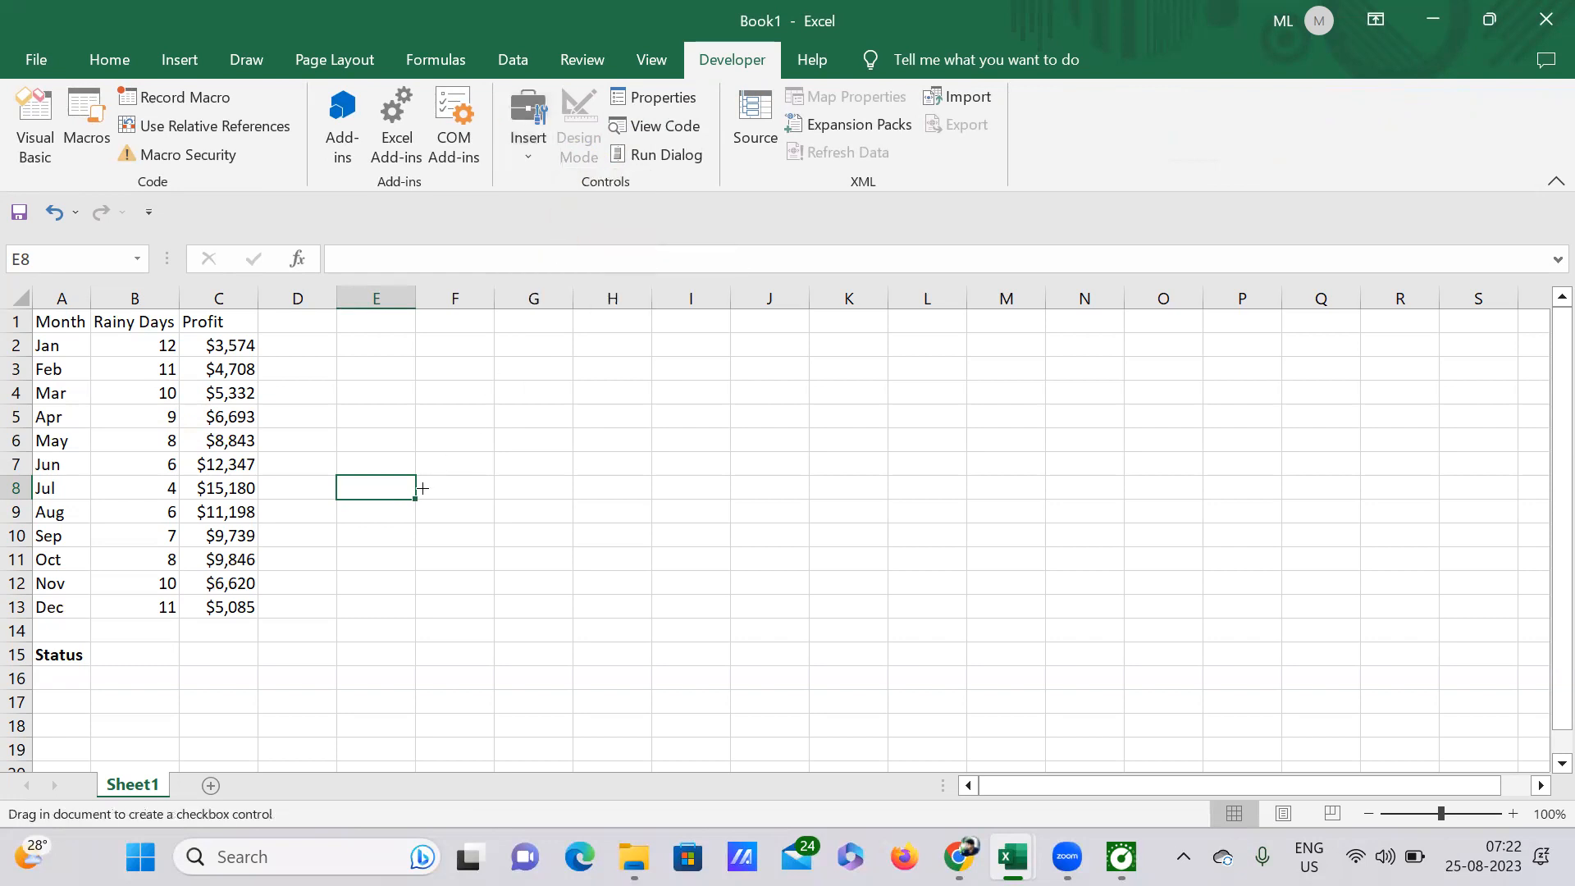
left_click_drag(347, 483, 368, 490)
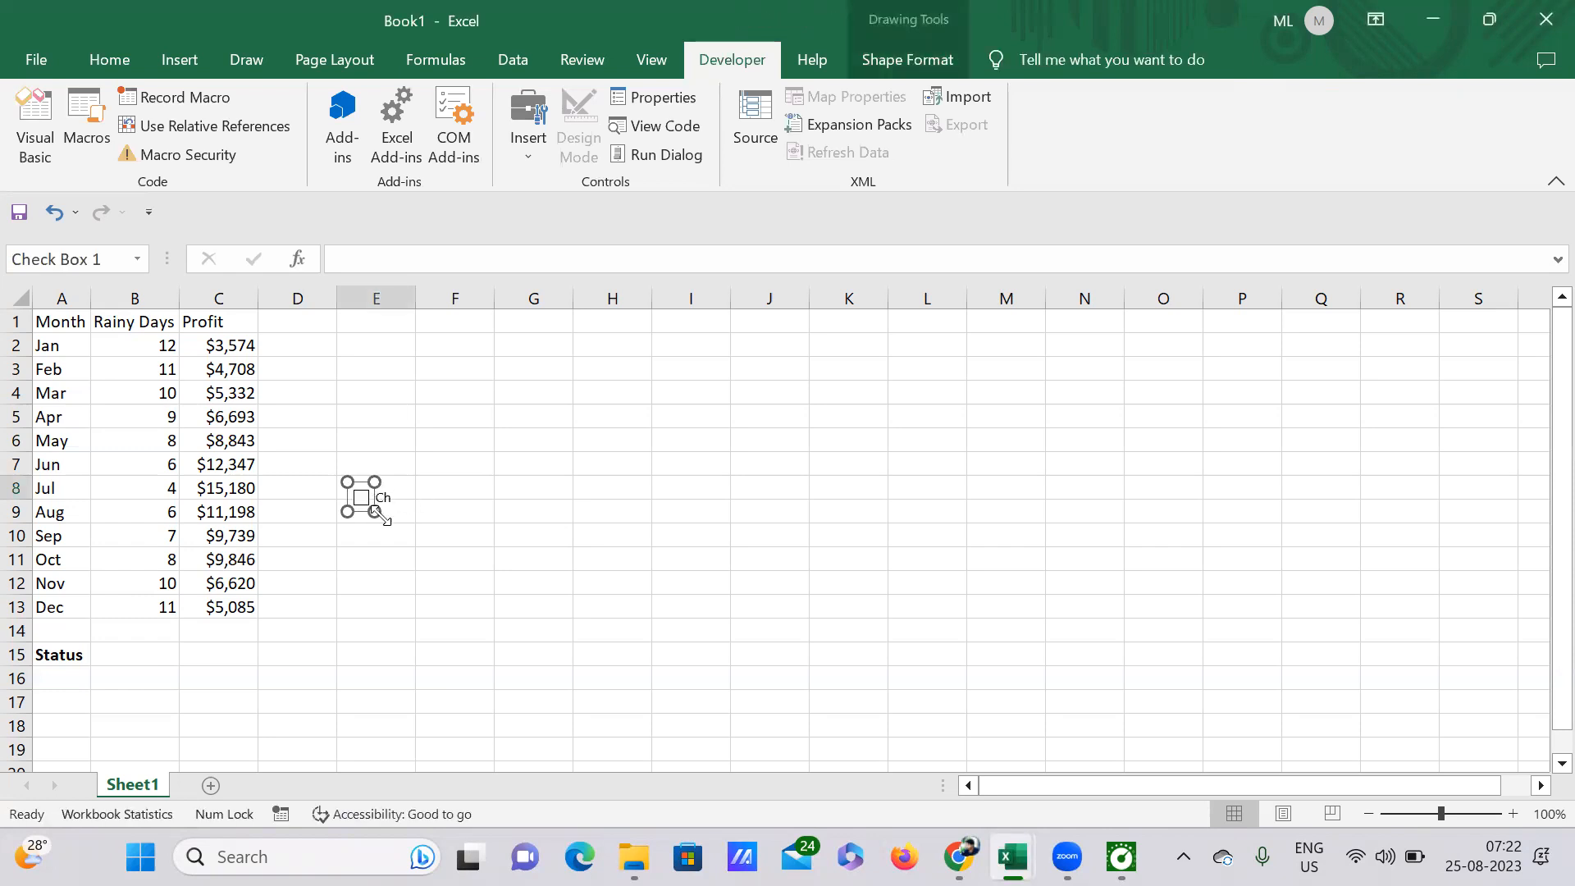
left_click_drag(377, 515, 525, 504)
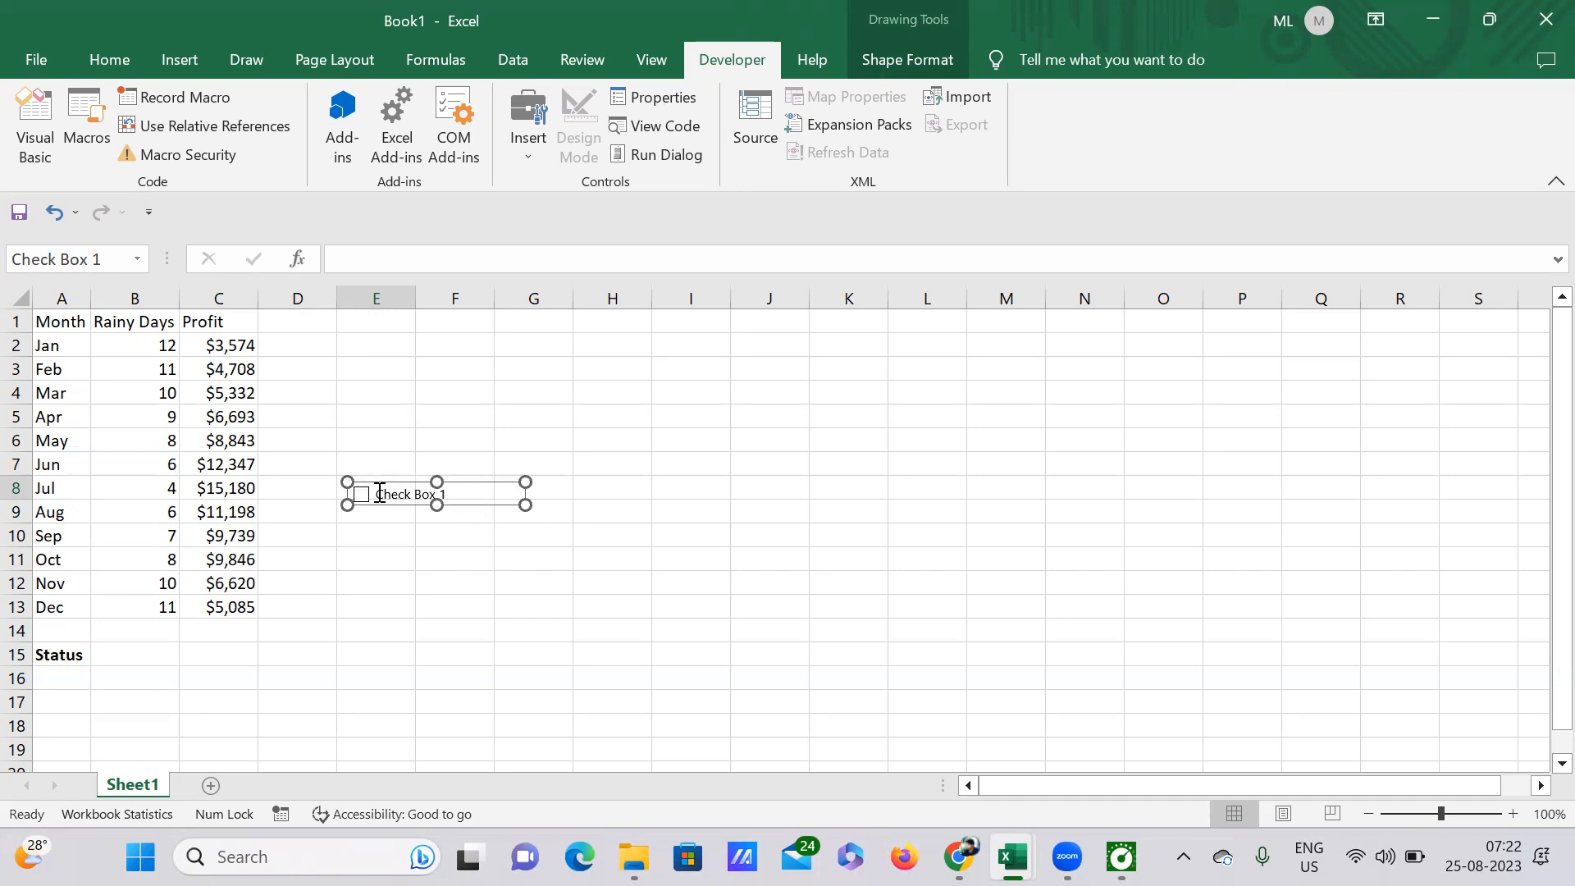
Step: Delete the new check box's caption, shrink its frame around the box, and position it inside cell E8
scroll(376, 486, "up", 4)
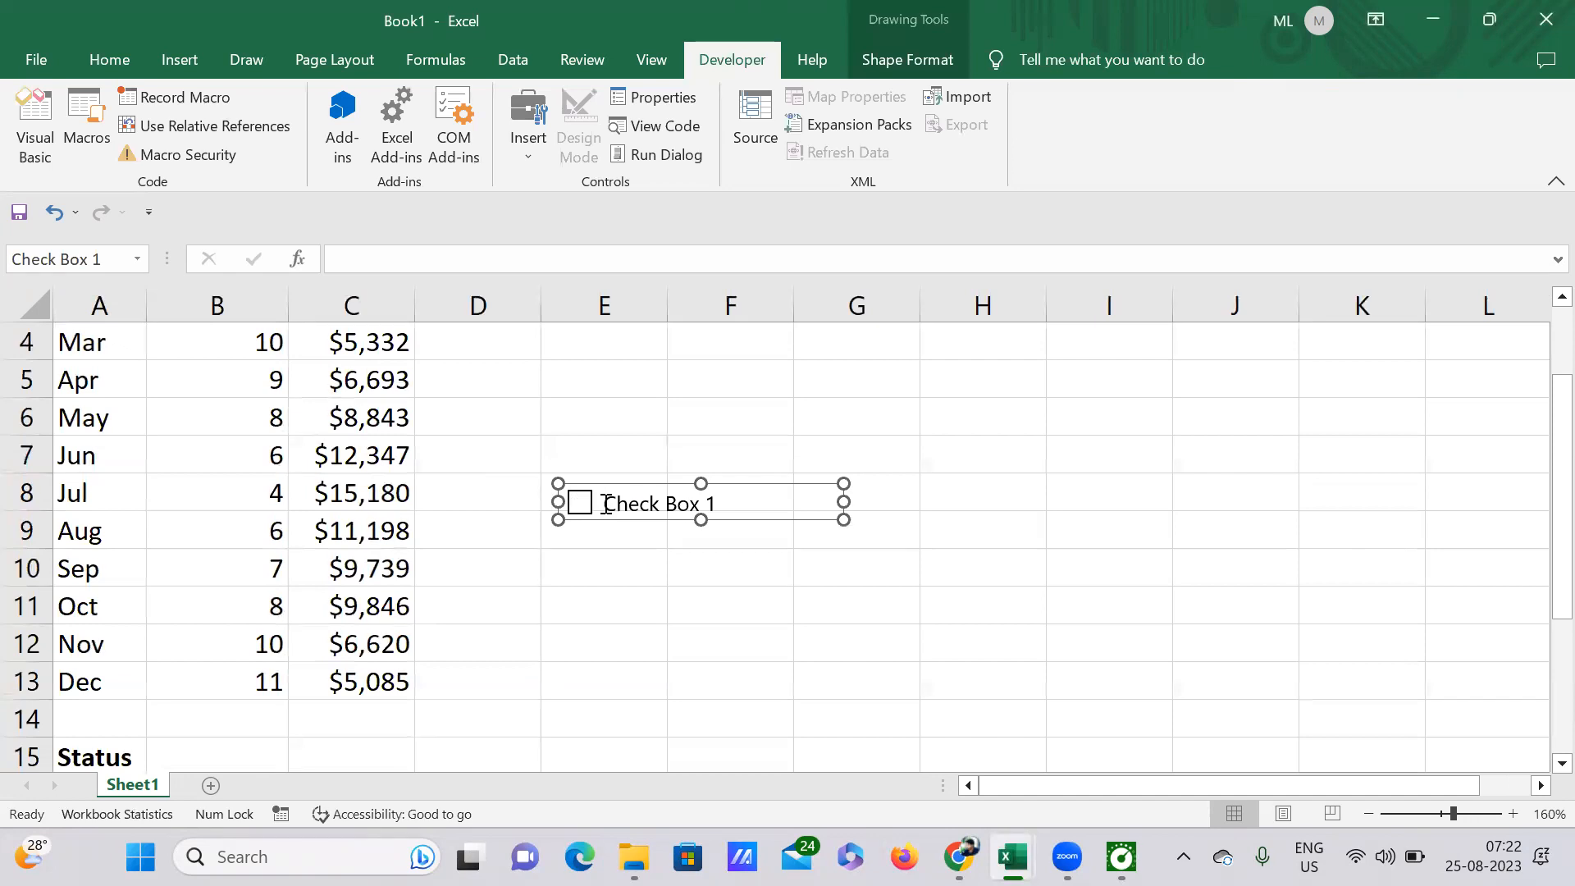
left_click(606, 503)
key("Delete")
key("Delete")
key("Delete")
key("Delete")
key("Delete")
key("Delete")
key("Delete")
key("Delete")
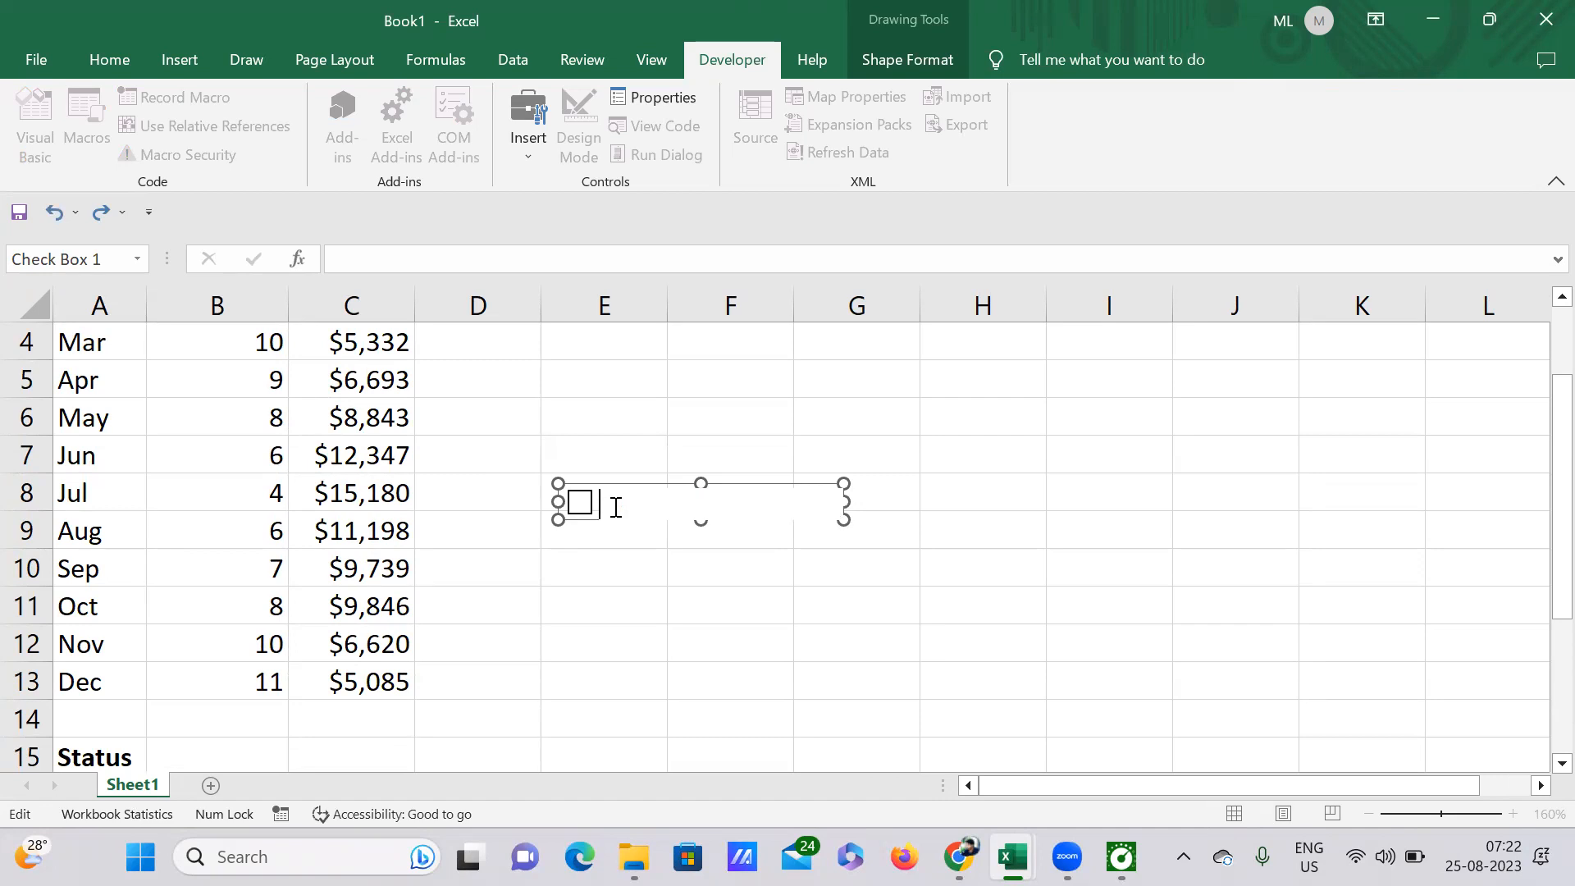
left_click_drag(844, 501, 611, 501)
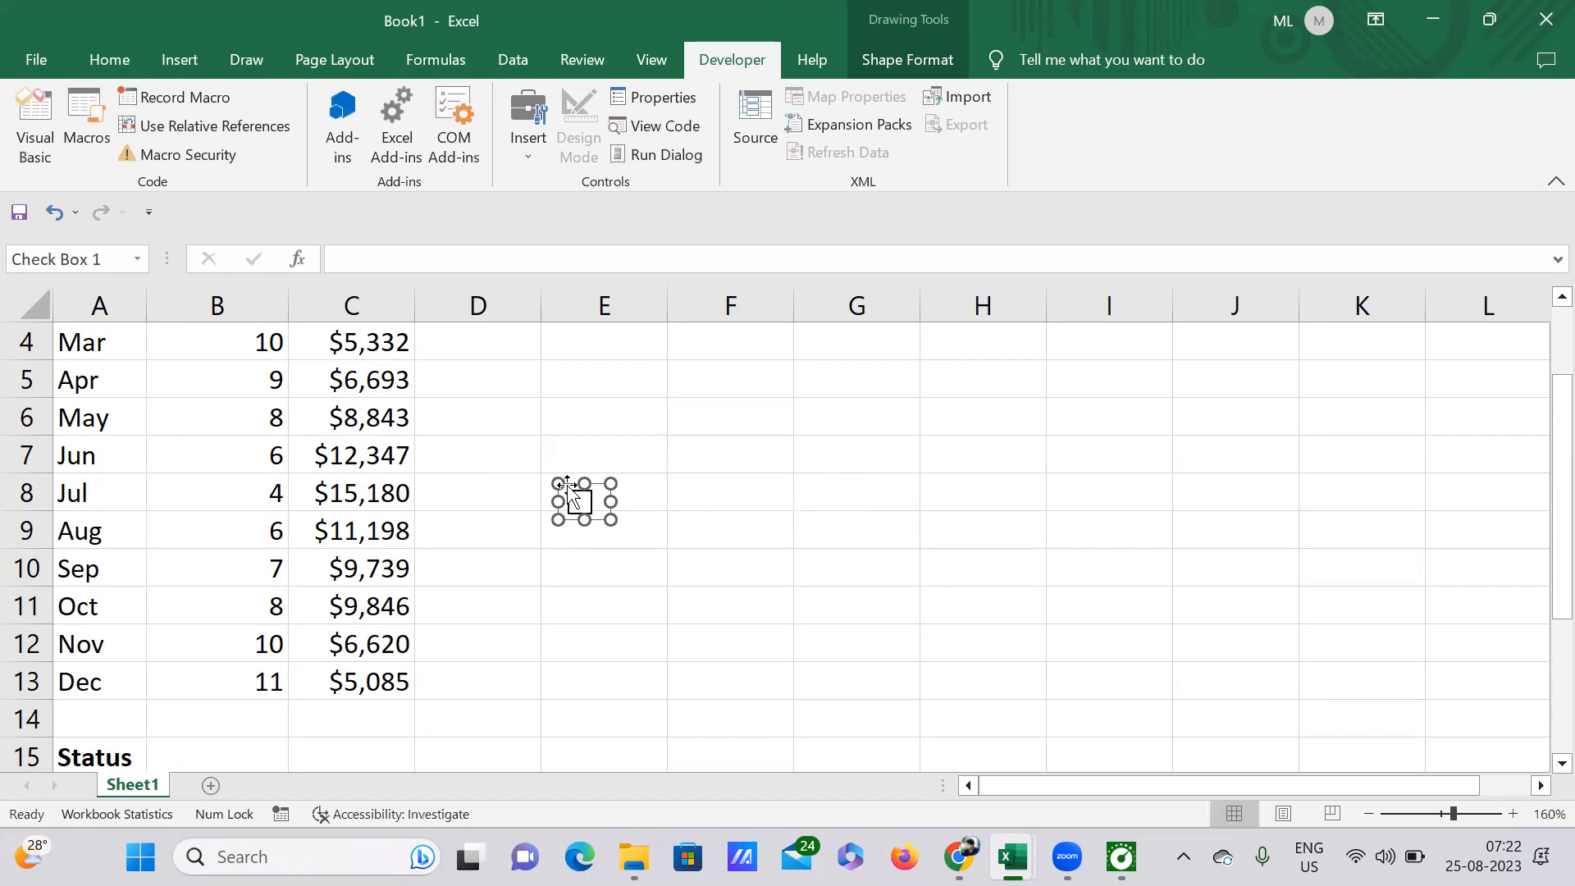
left_click_drag(560, 473, 564, 476)
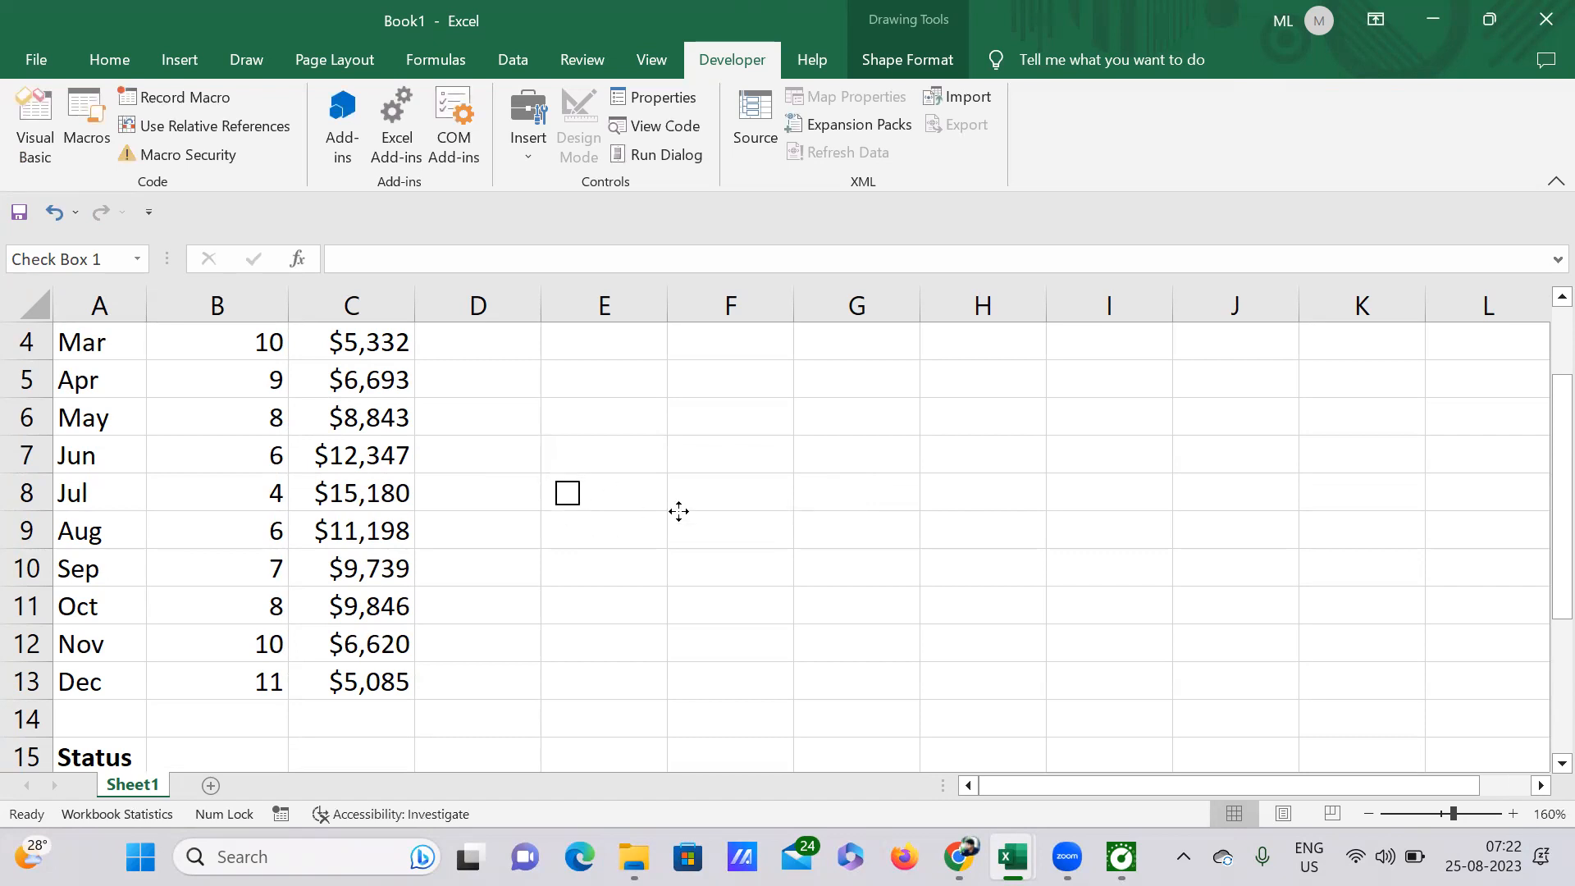
left_click(661, 563)
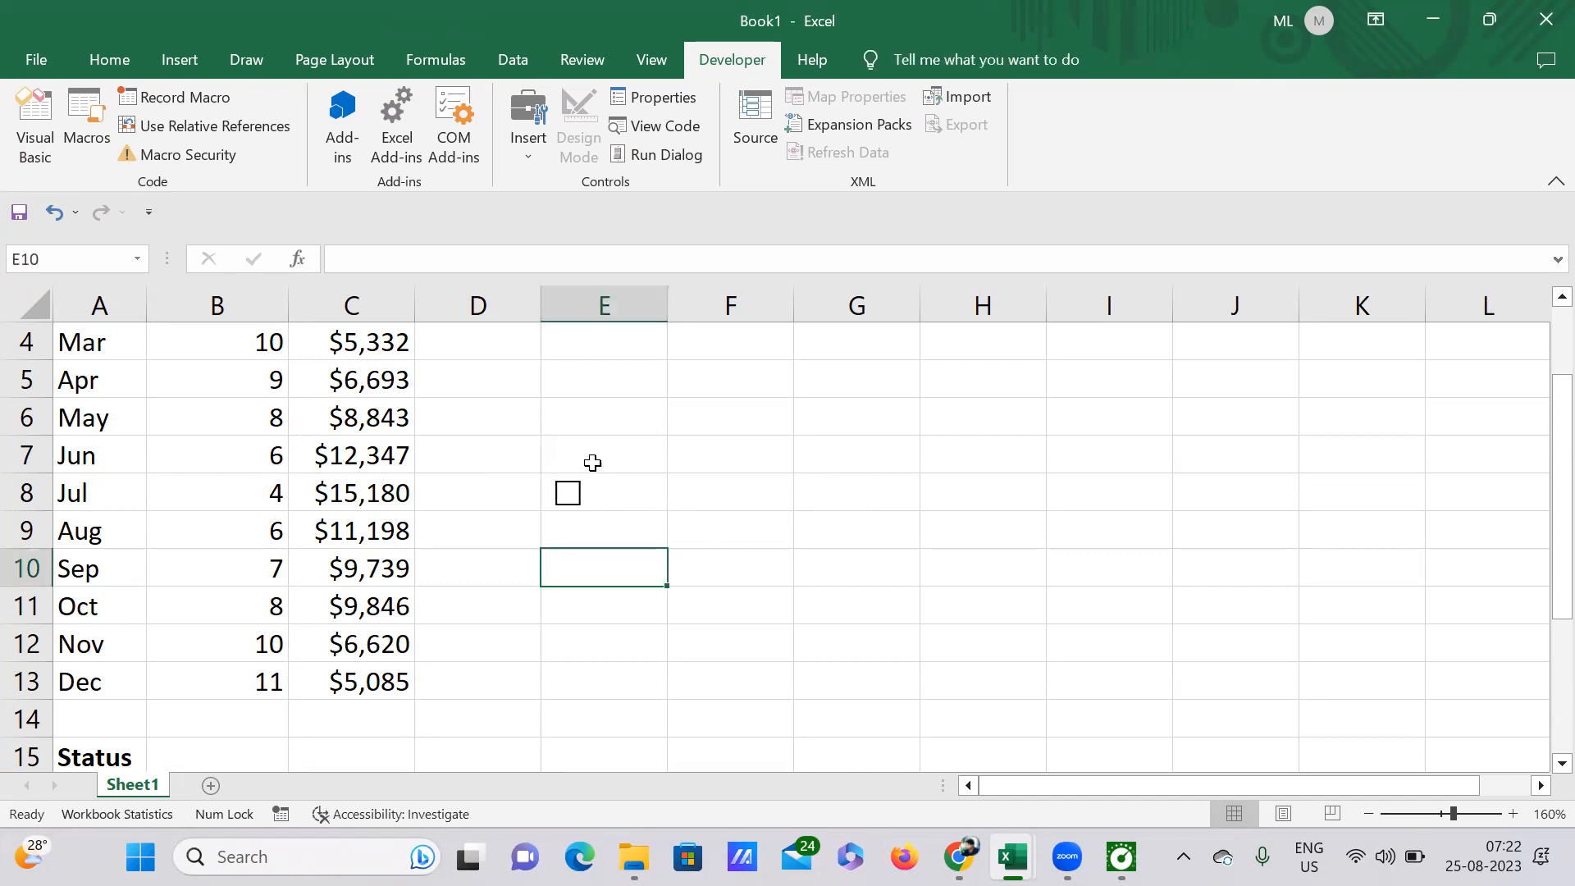
Step: Insert a second Check Box form control starting in cell F8 and extending into column H
left_click(702, 487)
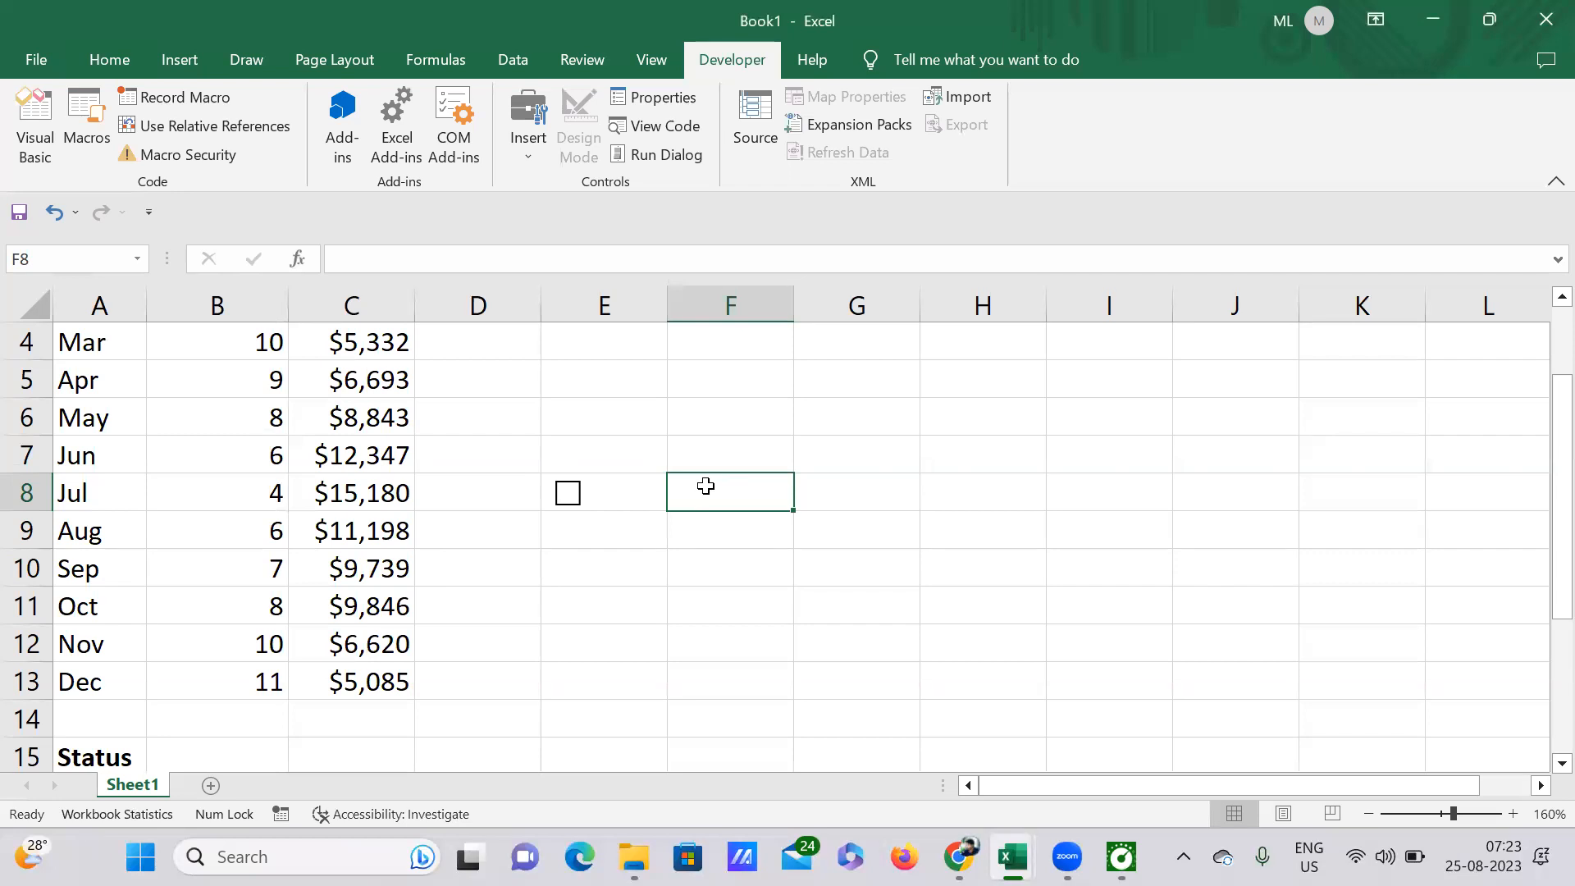
right_click(705, 484)
left_click(1119, 544)
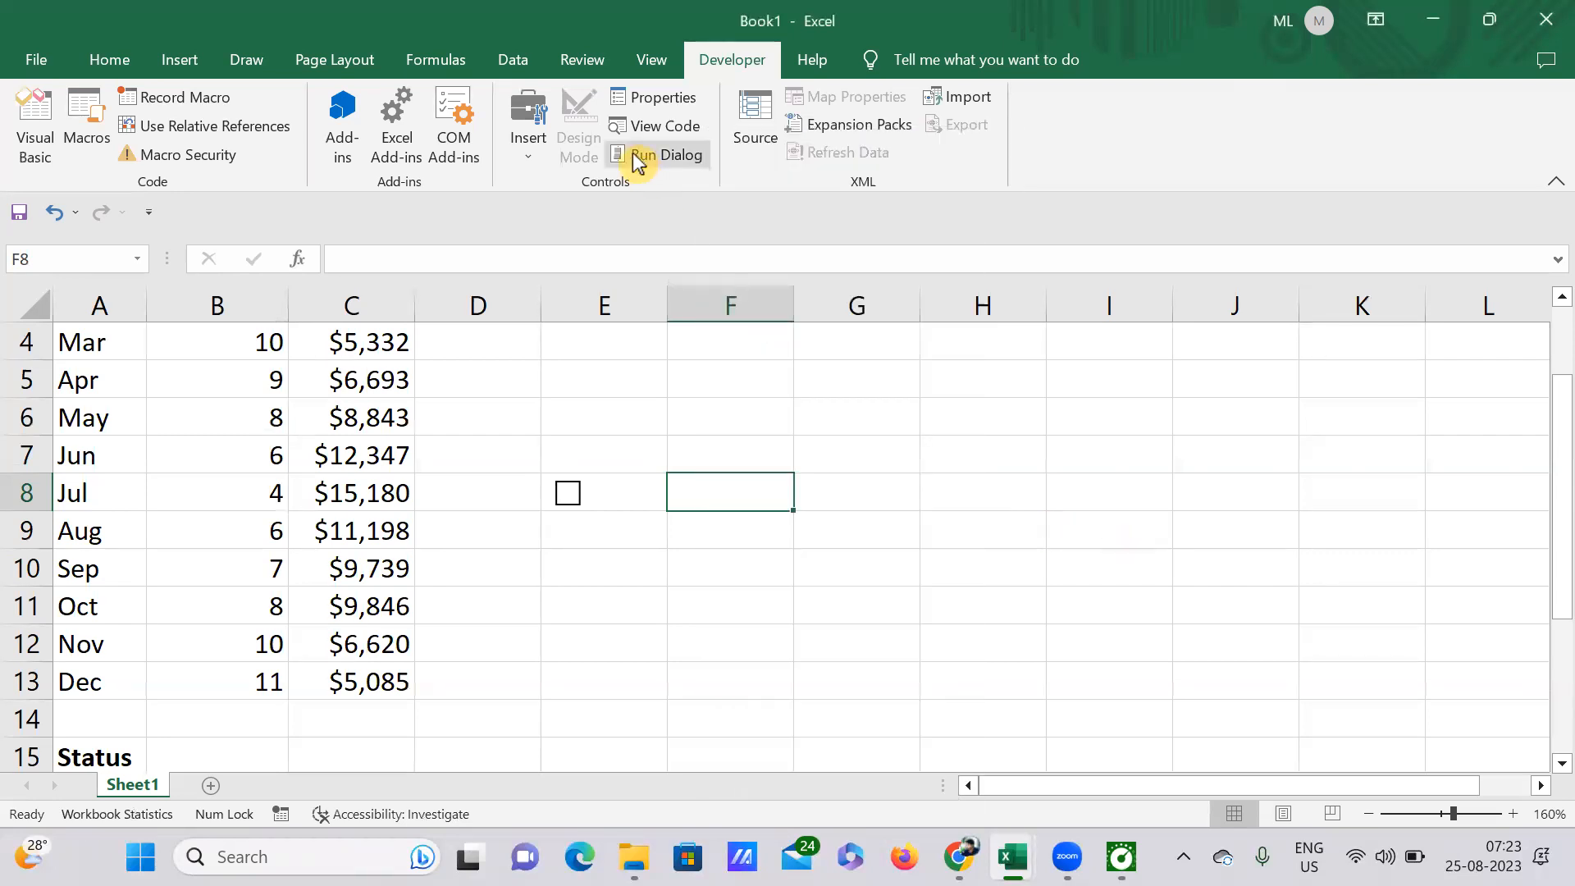
left_click(528, 147)
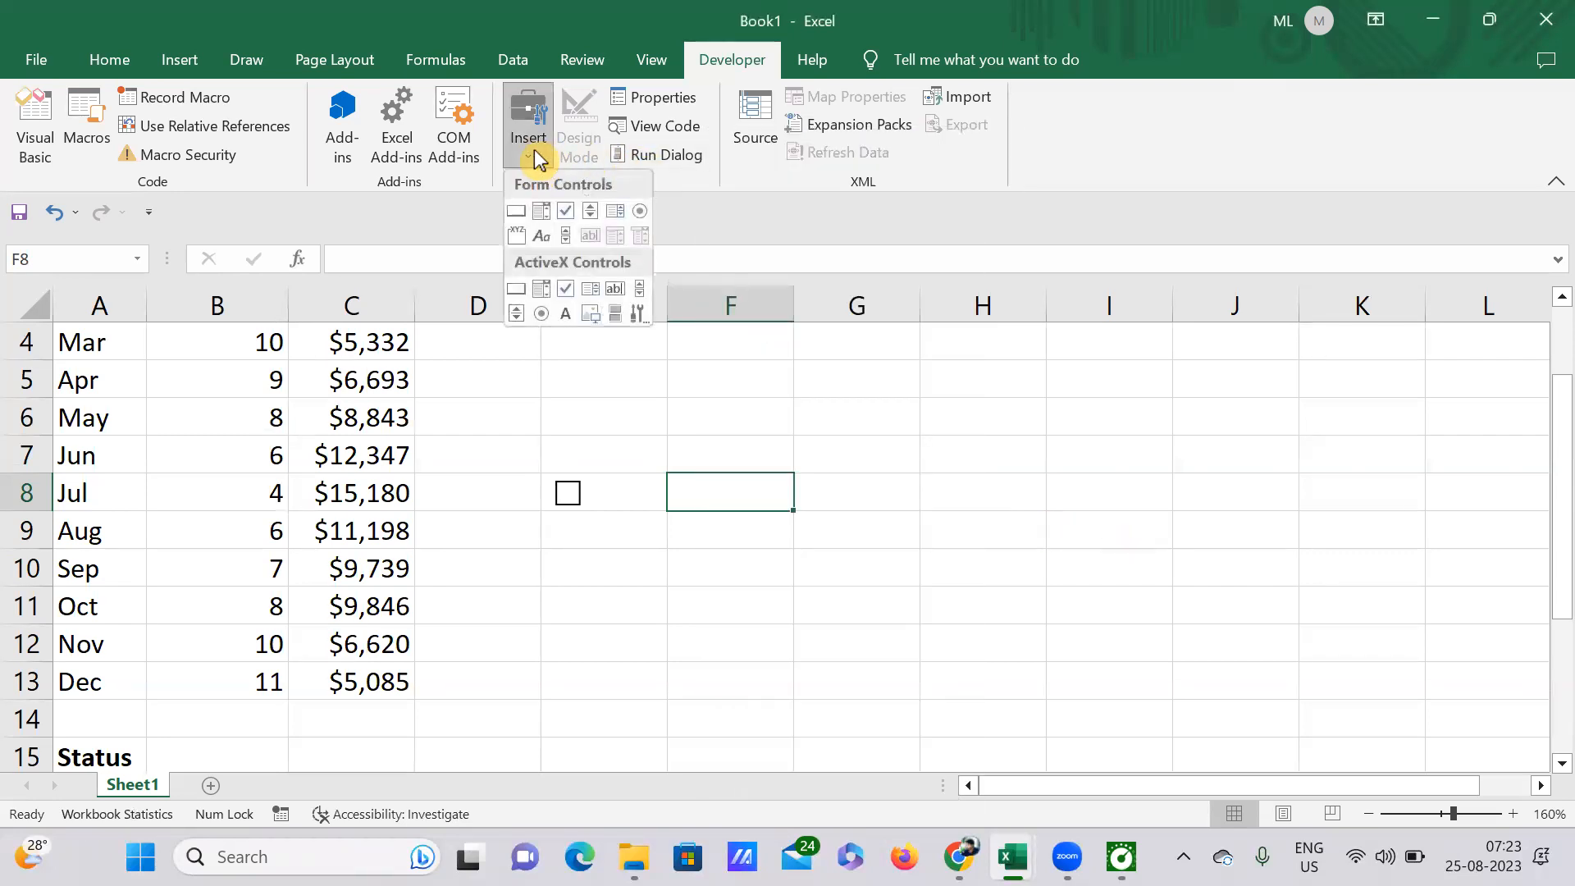
left_click(566, 213)
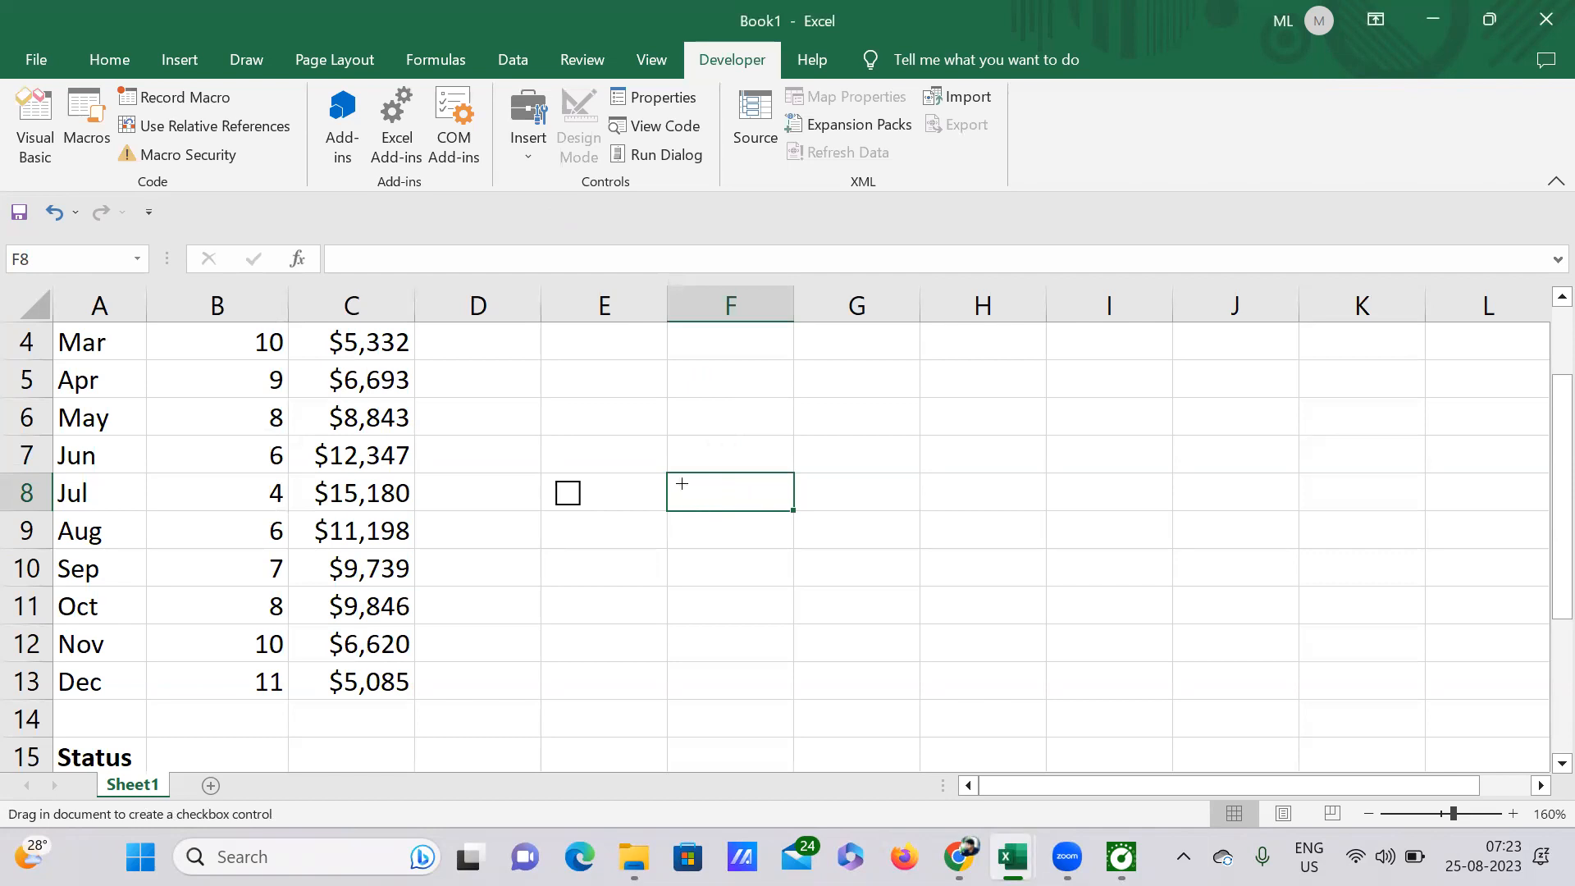
mouse_move(678, 479)
left_mouse_down()
mouse_move(722, 526)
mouse_move(994, 476)
left_mouse_up()
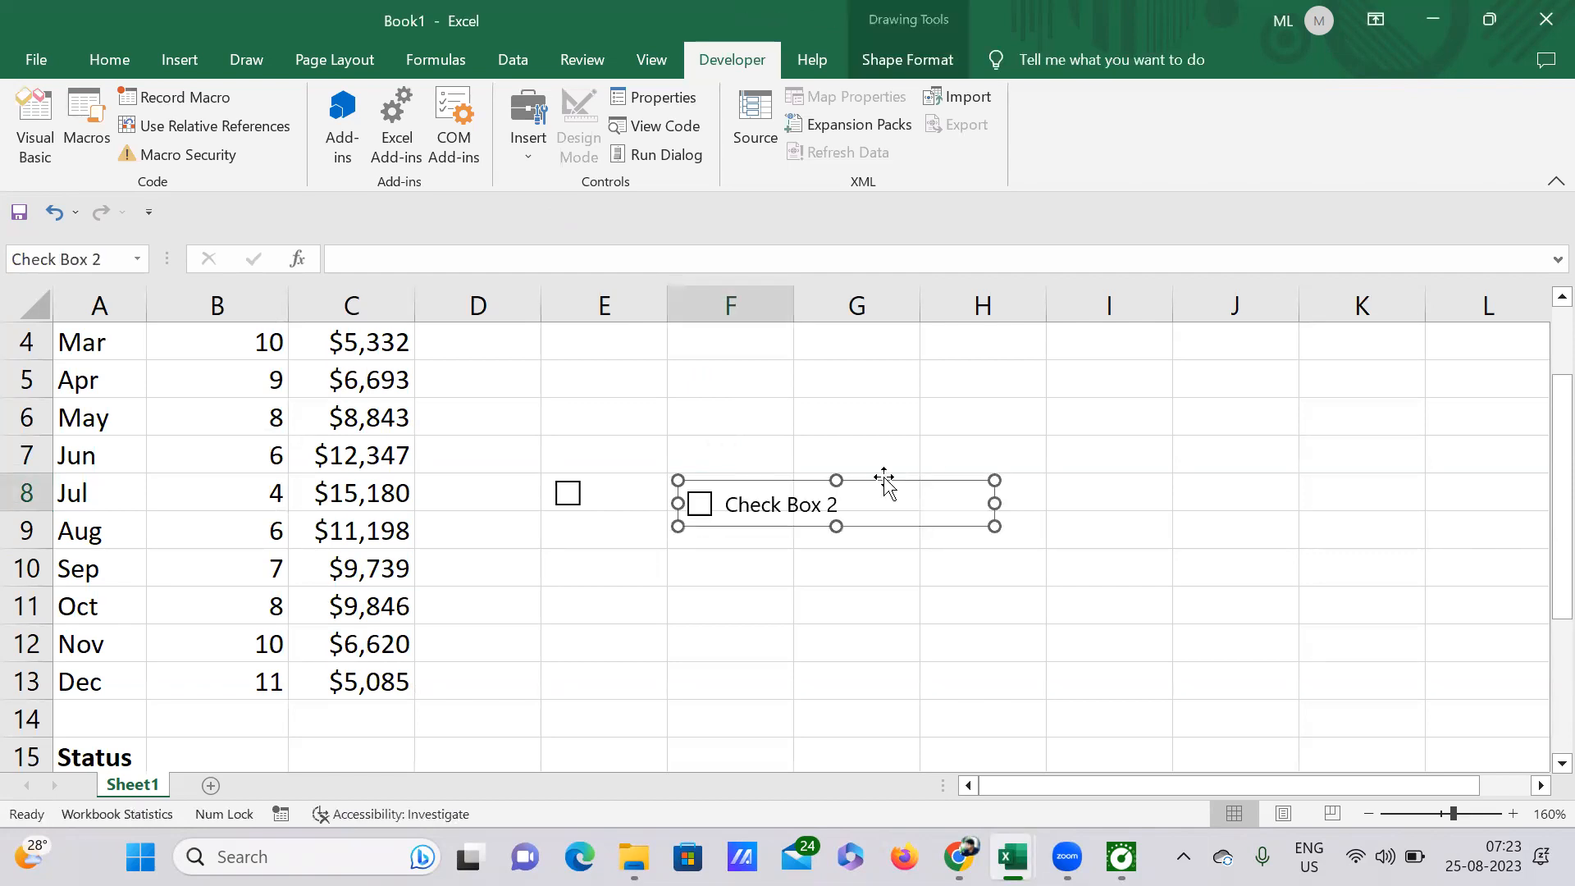
Step: Delete the second check box's caption, shrink its frame around the box, and position it inside cell F8
left_click(724, 503)
key("Delete")
key("Delete")
key("Delete")
key("Delete")
key("Delete")
key("Delete")
key("Delete")
key("Delete")
key("Delete")
key("Delete")
key("Delete")
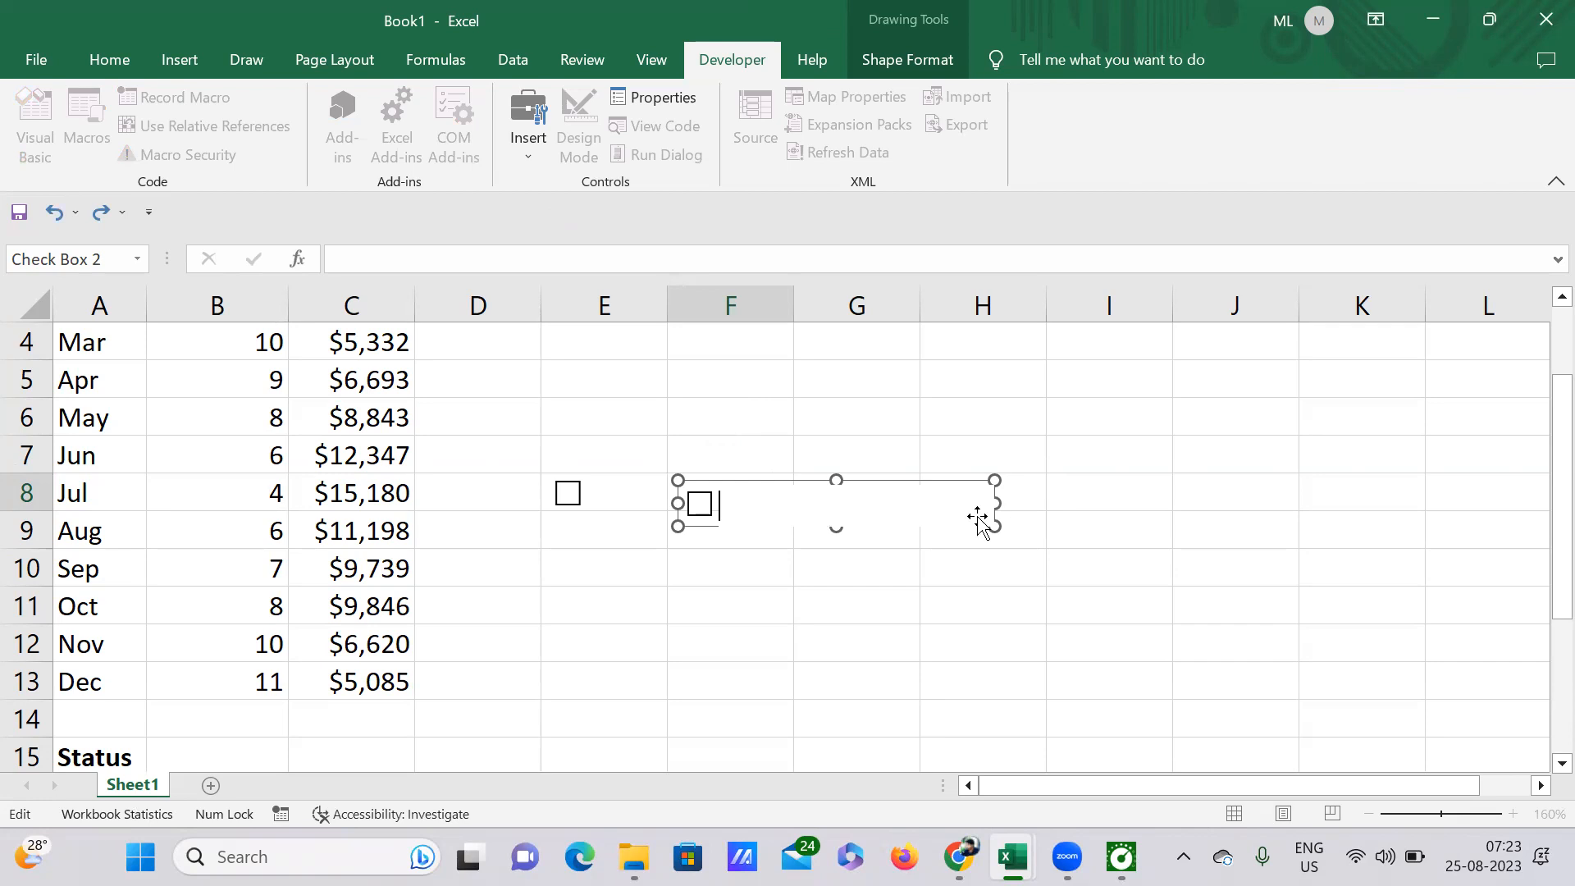
left_click_drag(993, 503, 700, 486)
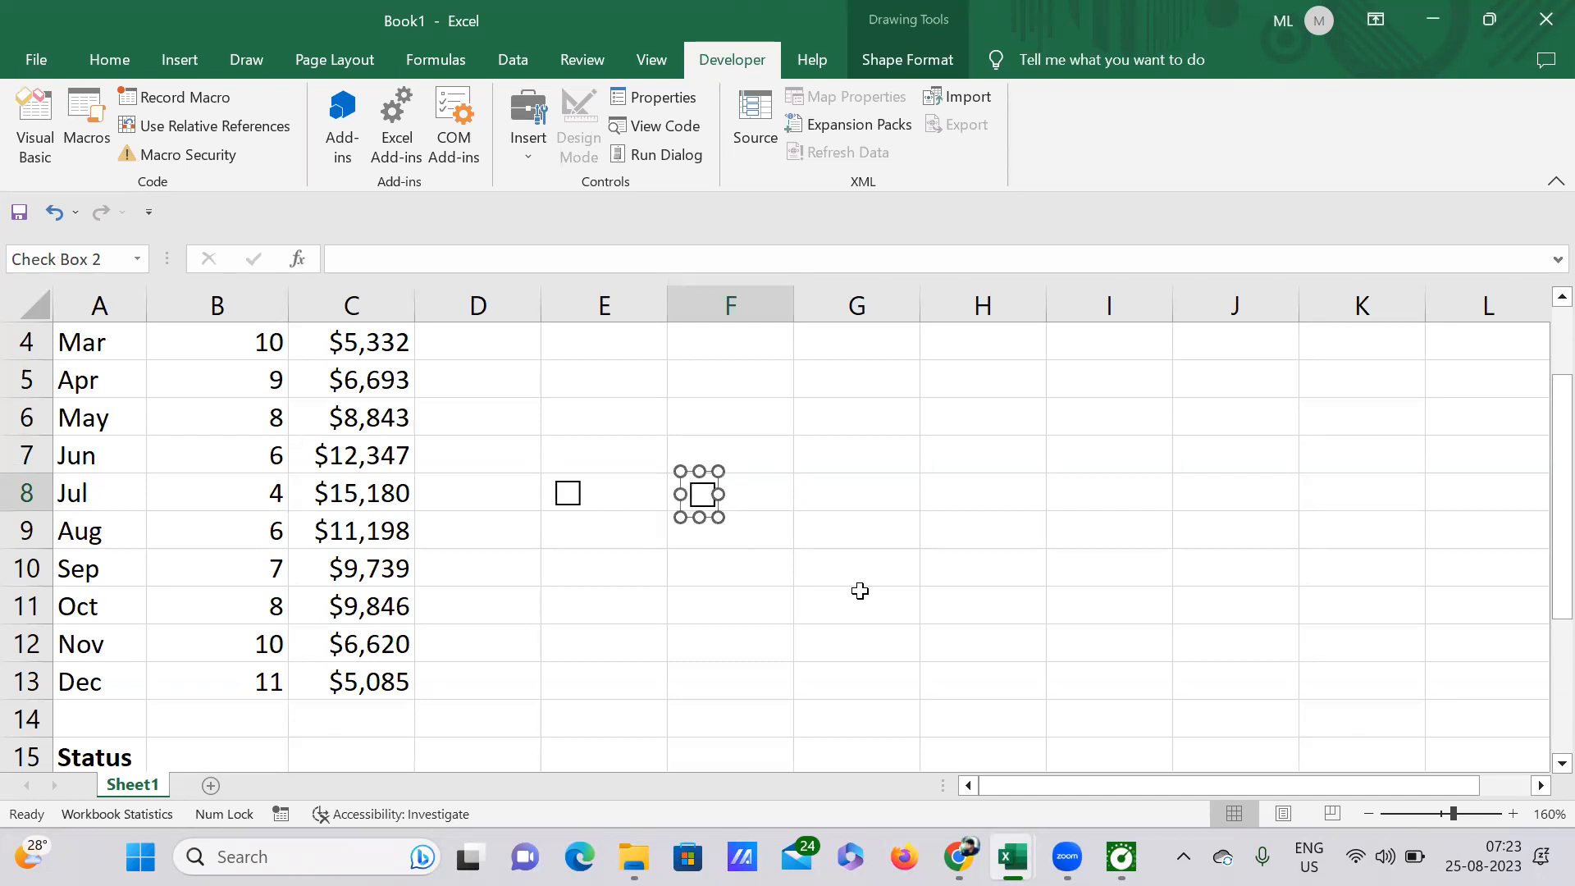
left_click(860, 591)
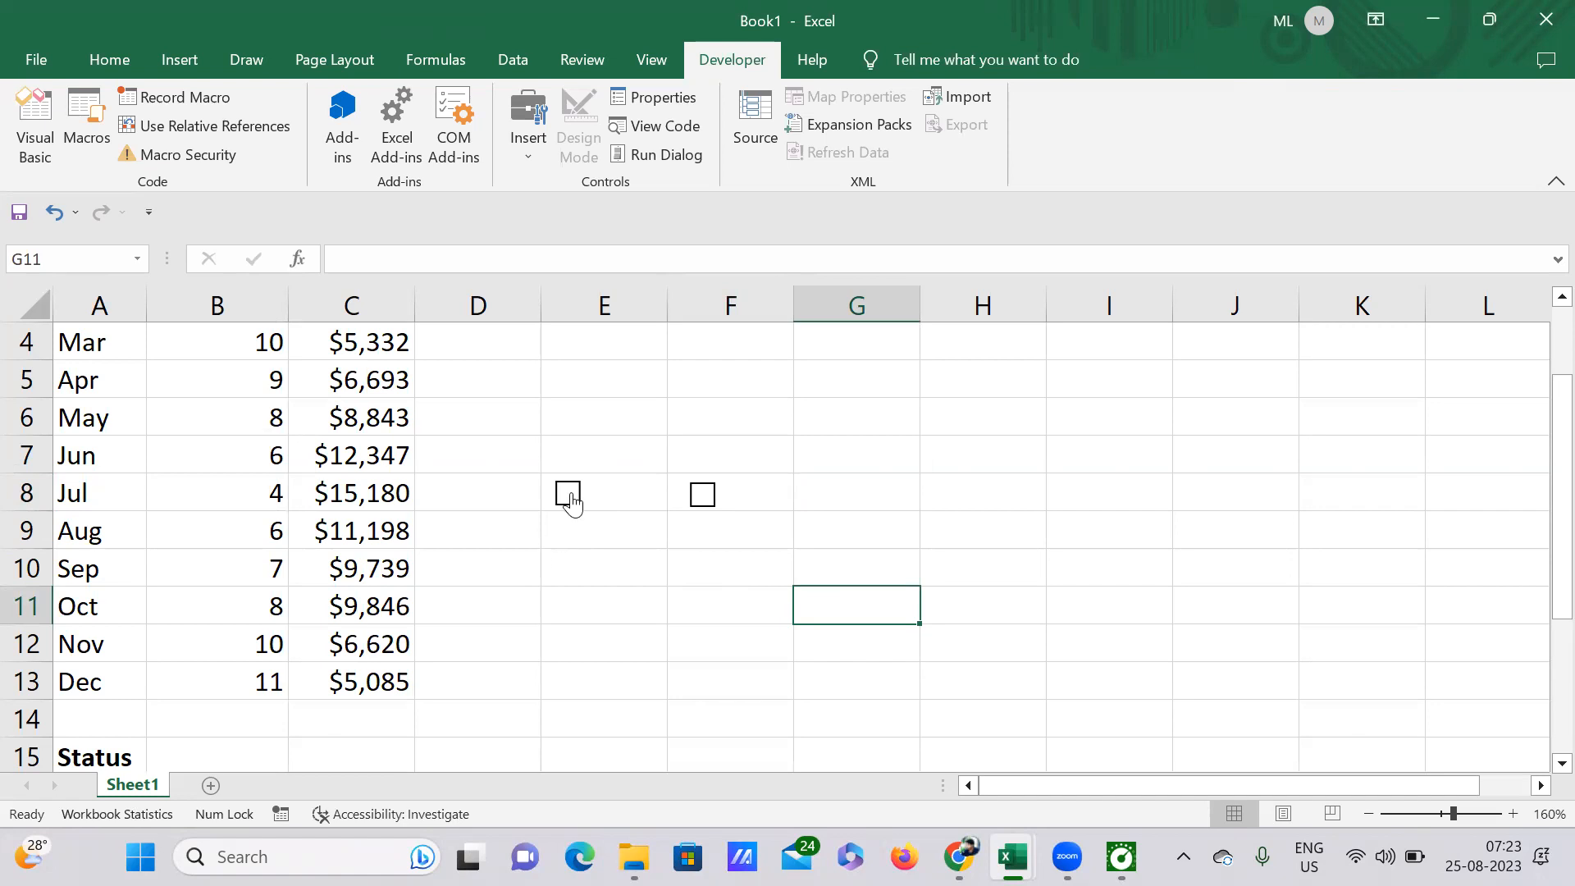
scroll(485, 629, "down", 1)
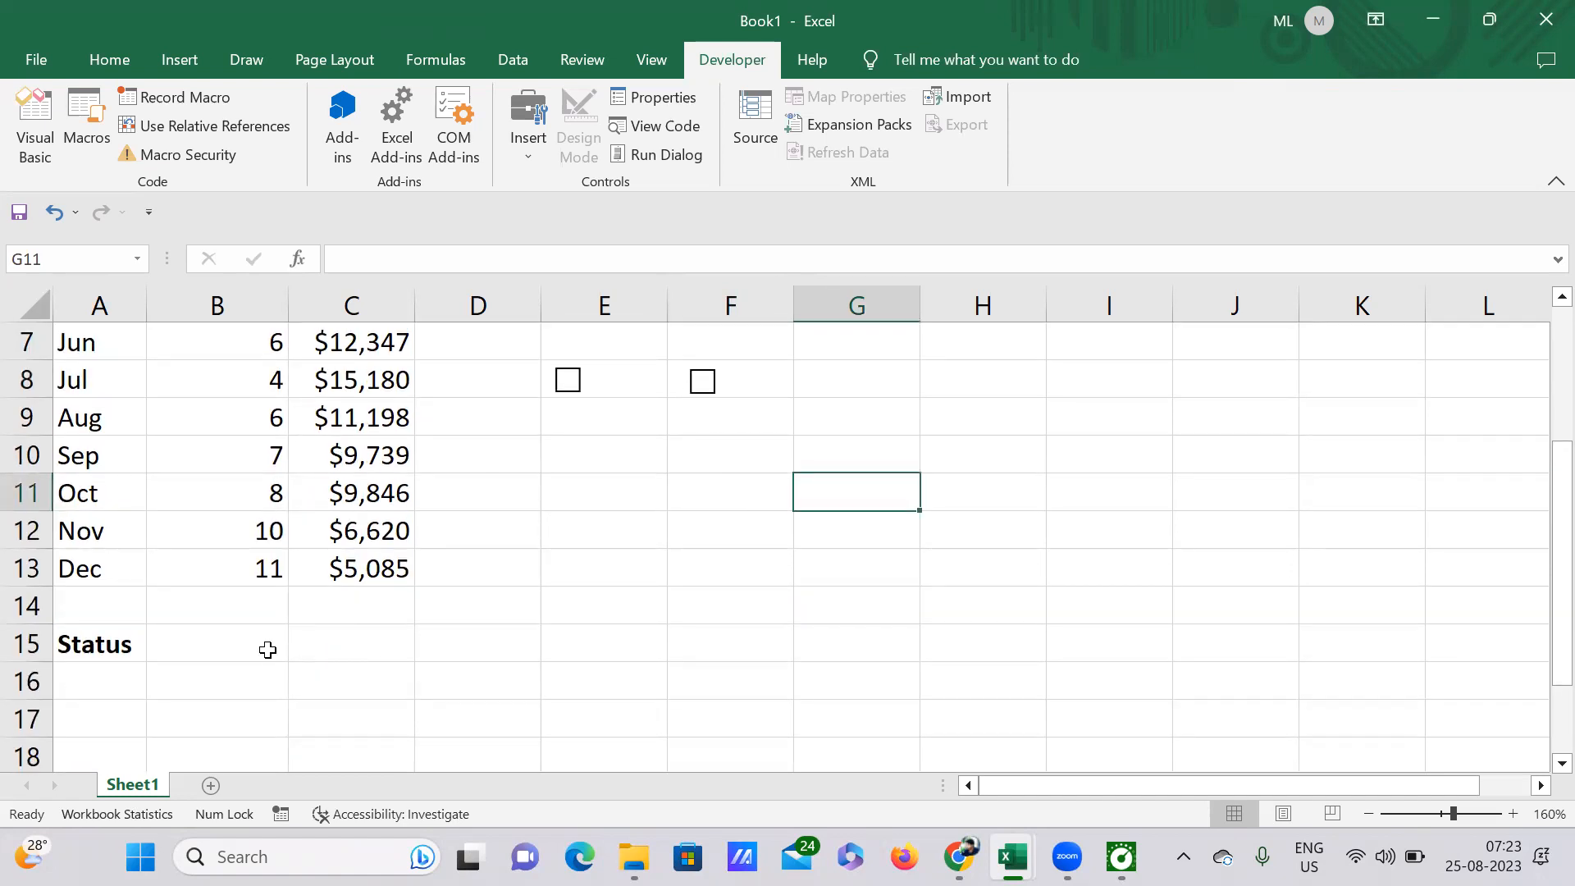
left_click(267, 649)
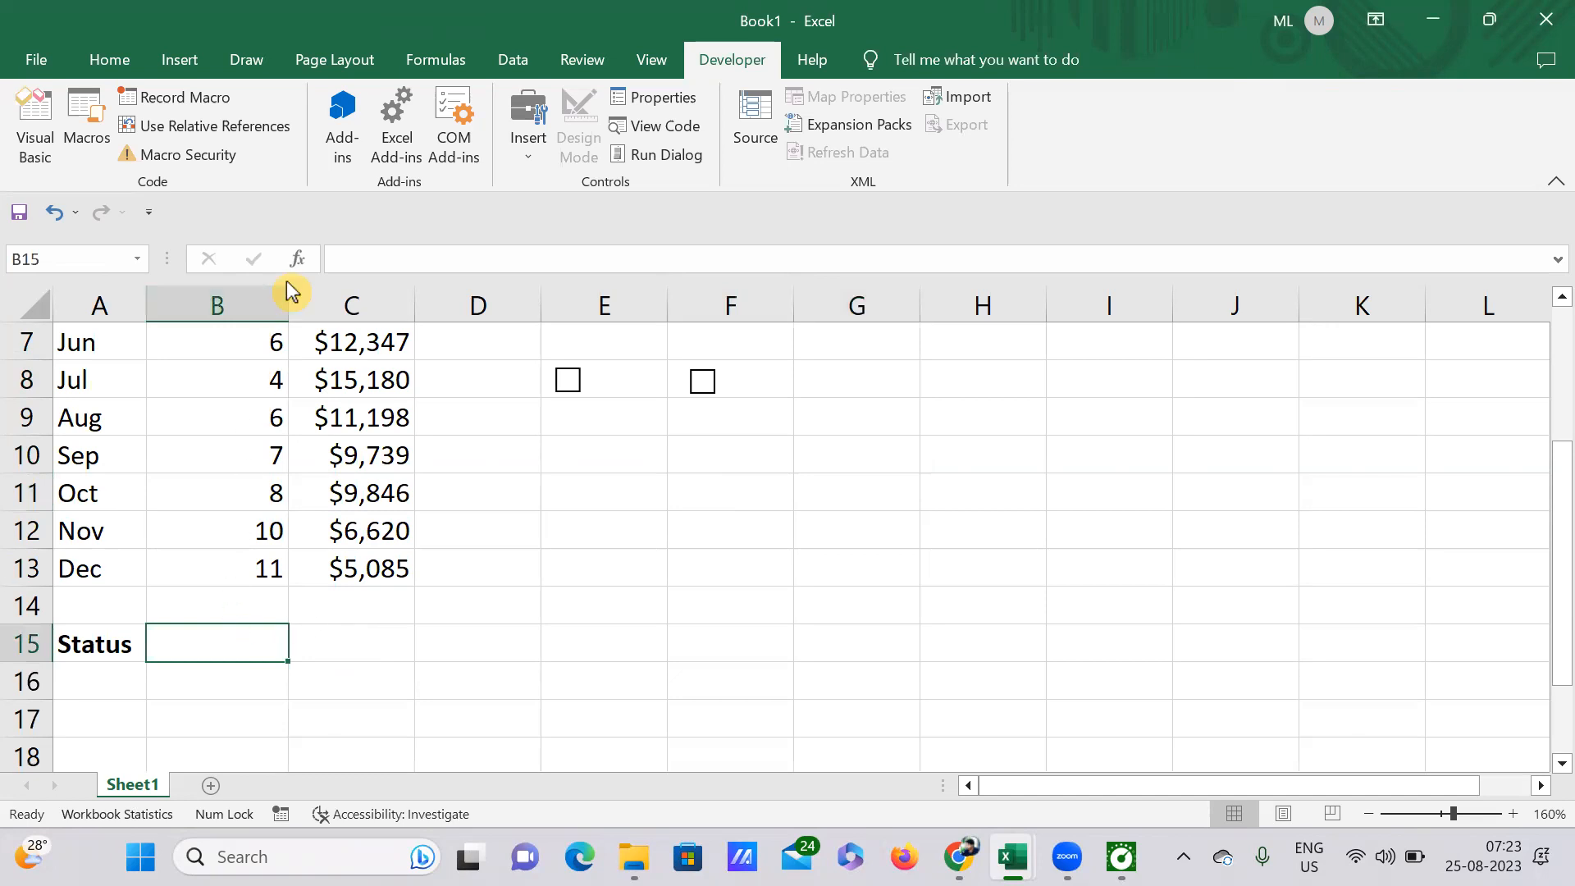
scroll(652, 500, "up", 1)
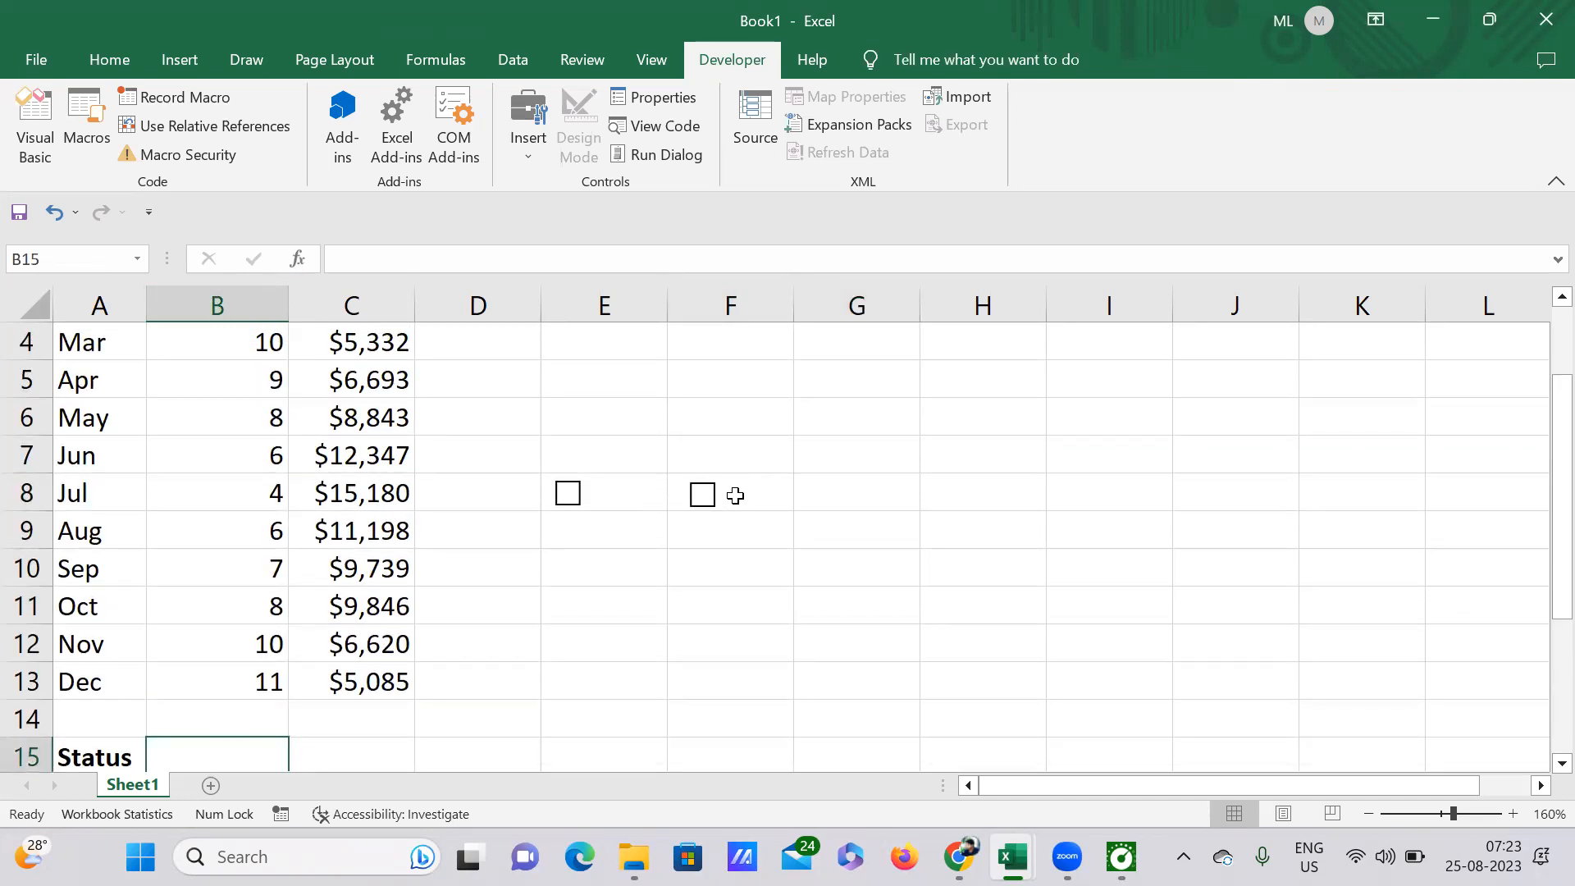
scroll(656, 533, "down", 3)
scroll(451, 521, "up", 2)
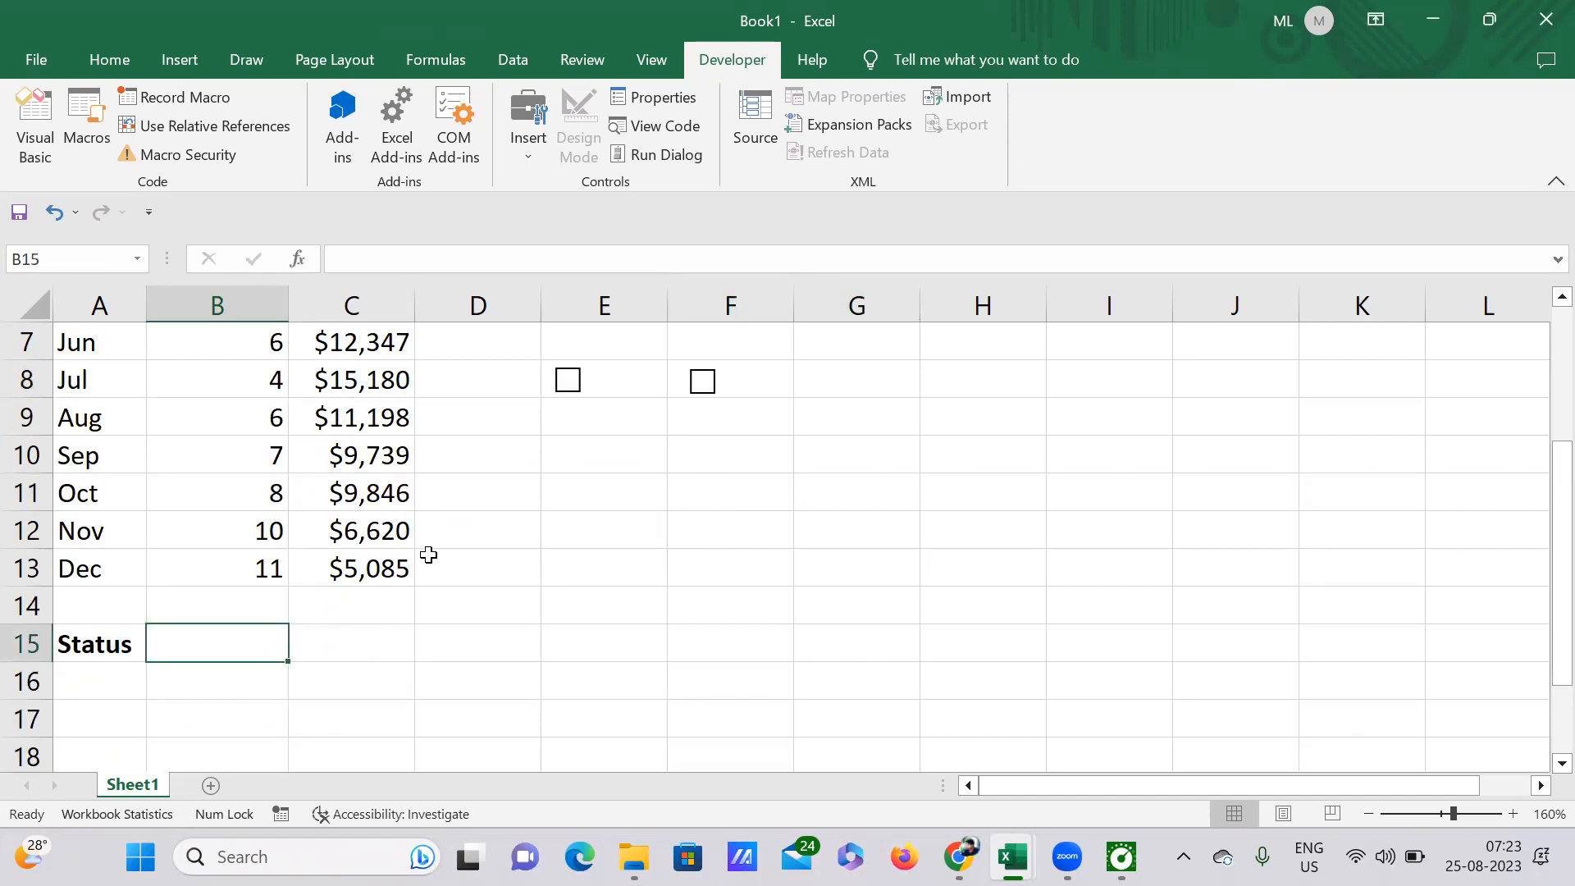
left_click(364, 630)
scroll(861, 472, "up", 2)
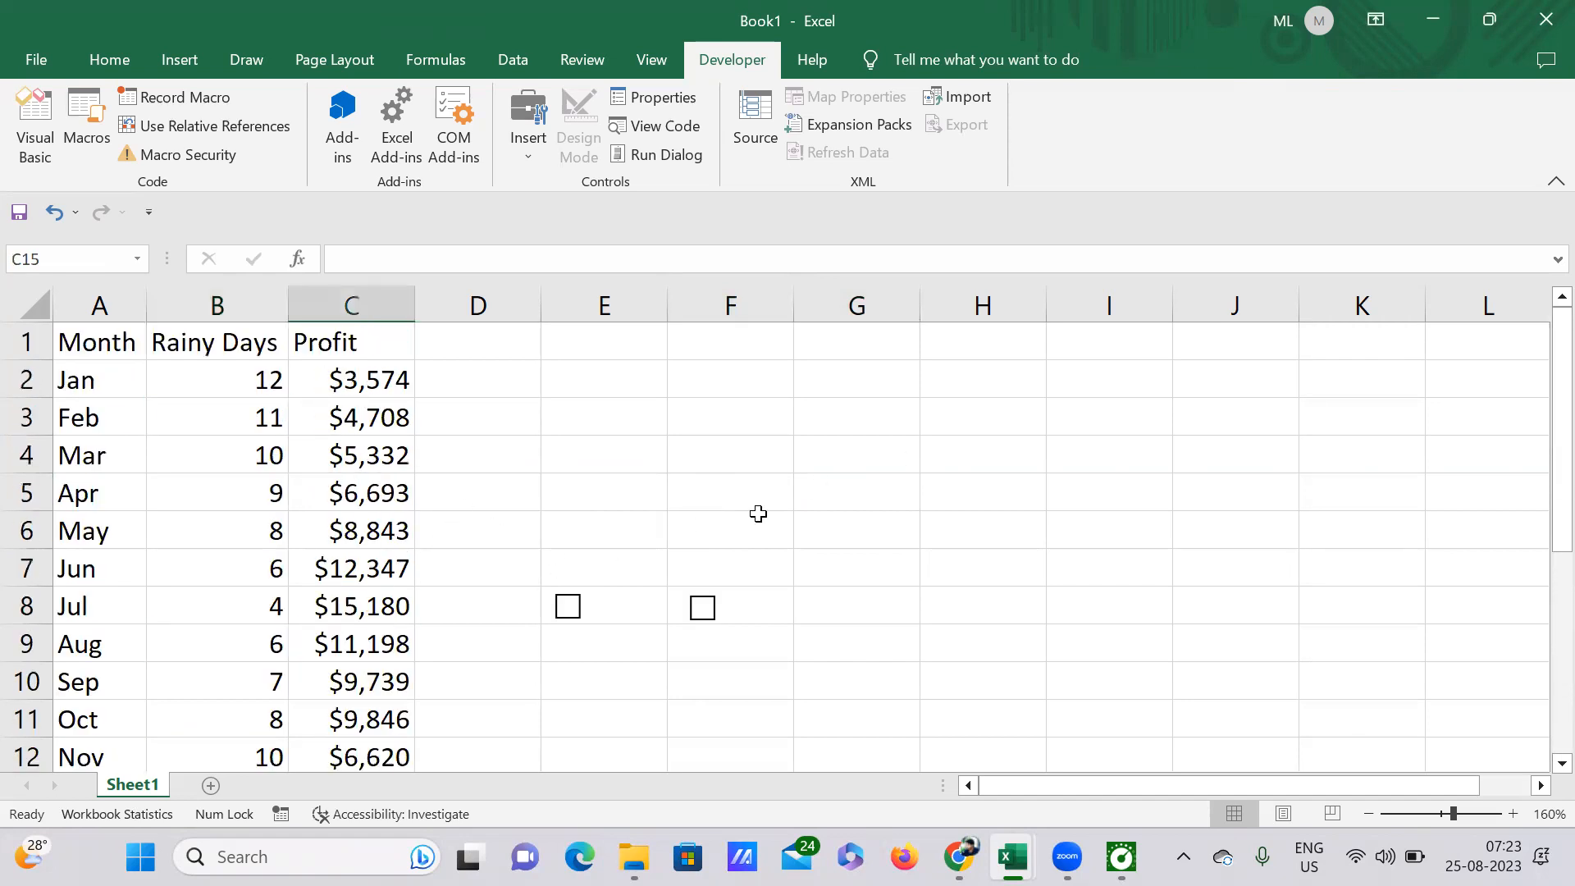
right_click(570, 607)
scroll(657, 557, "down", 2)
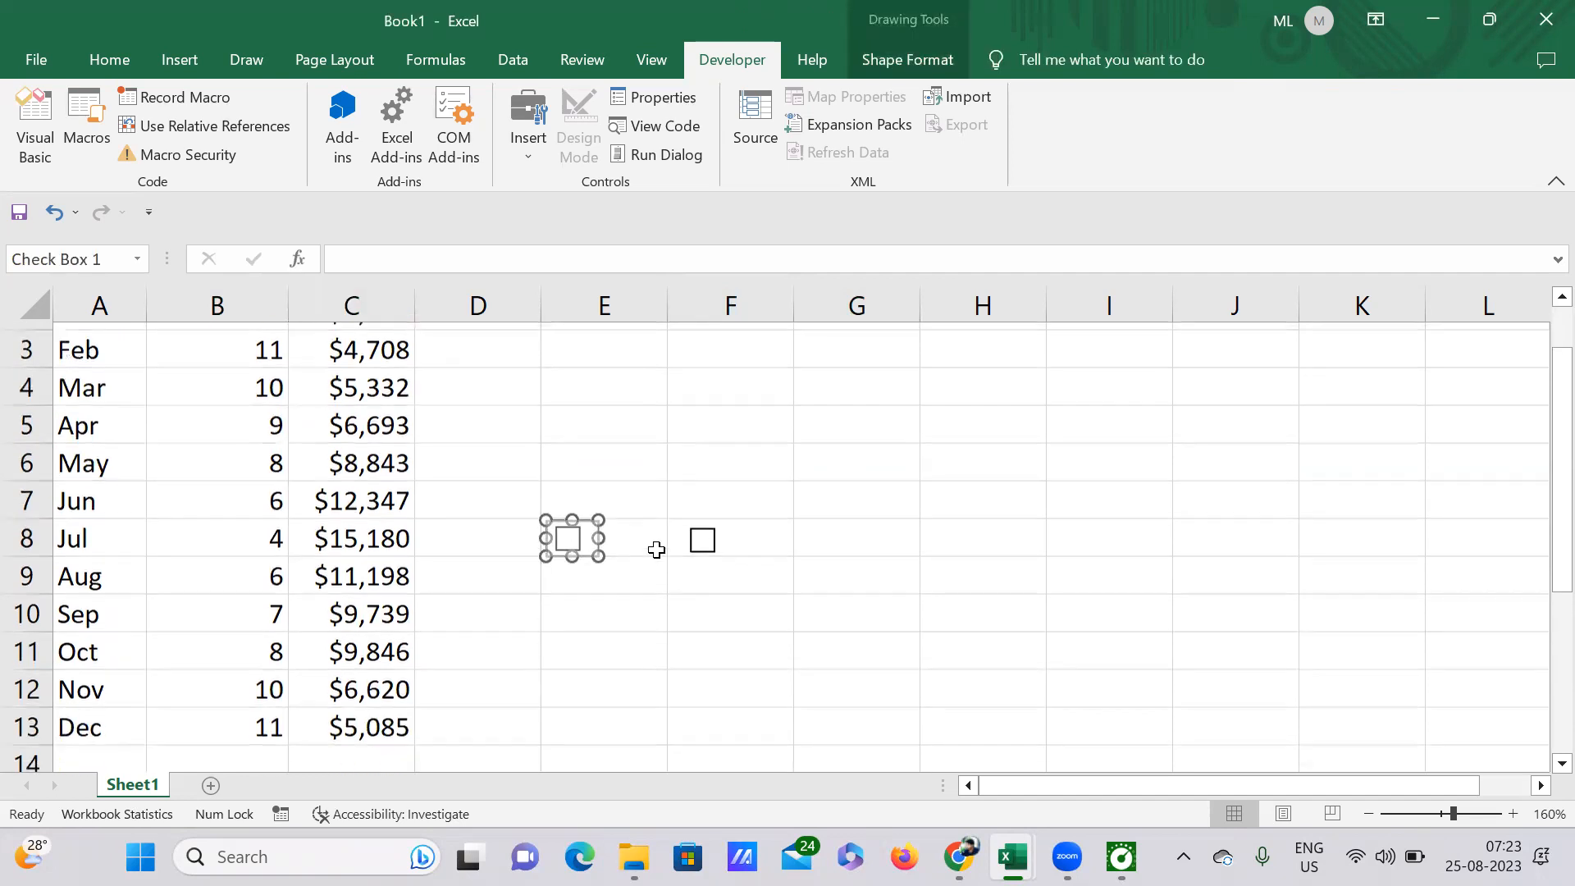
left_click(622, 475)
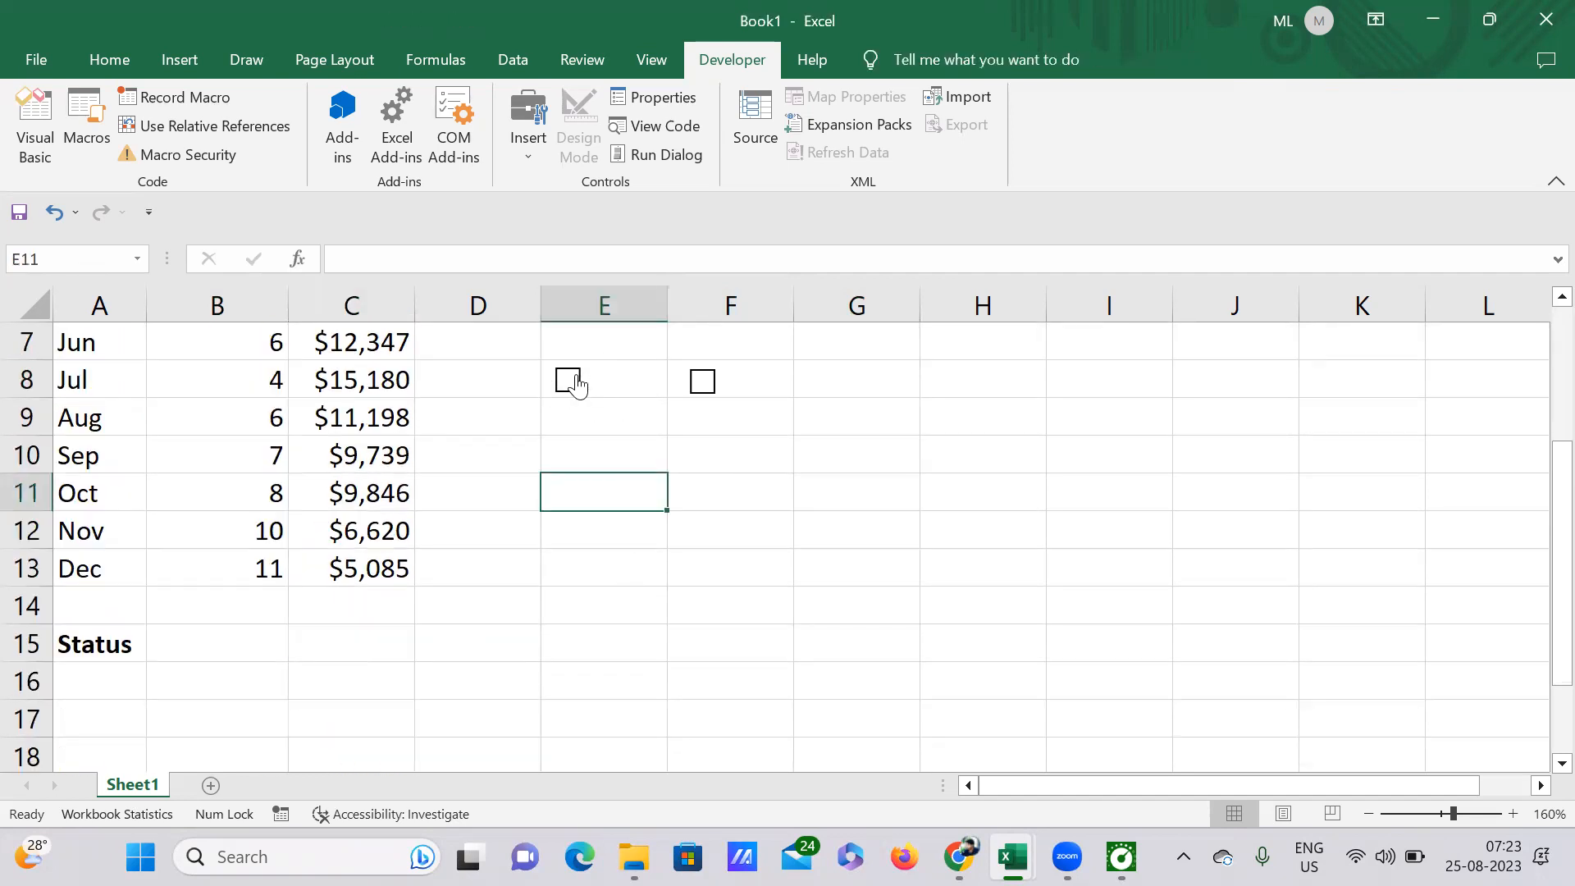
Step: Link the check box in E8 to cell $B$15 through its Format Control settings, dismissing the antivirus pop-up
left_click(576, 382, "ctrl")
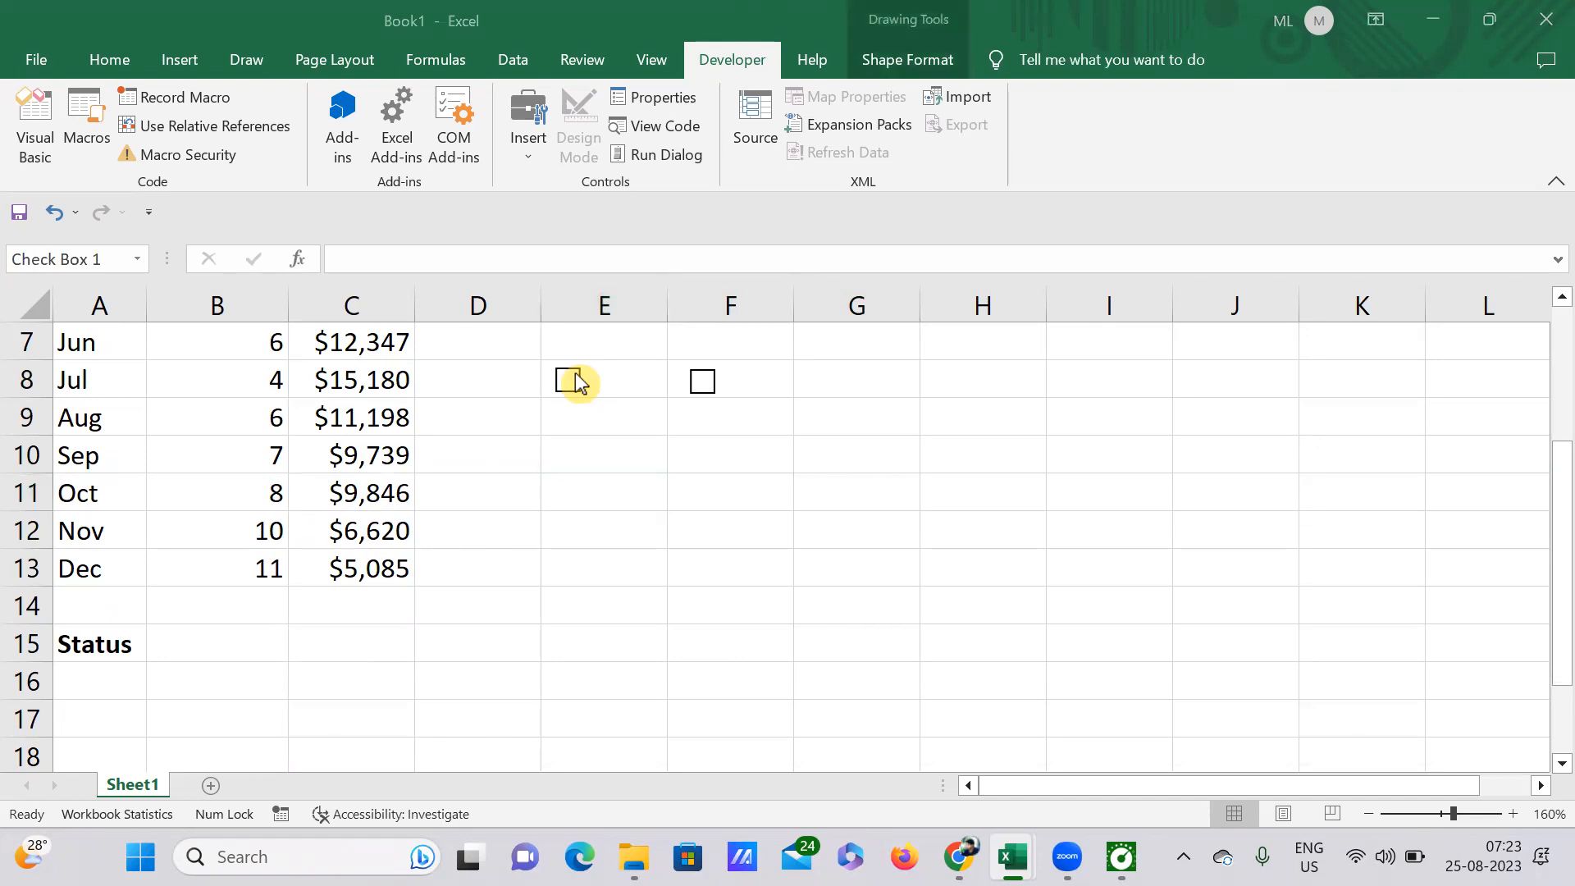
left_click(577, 382, "ctrl")
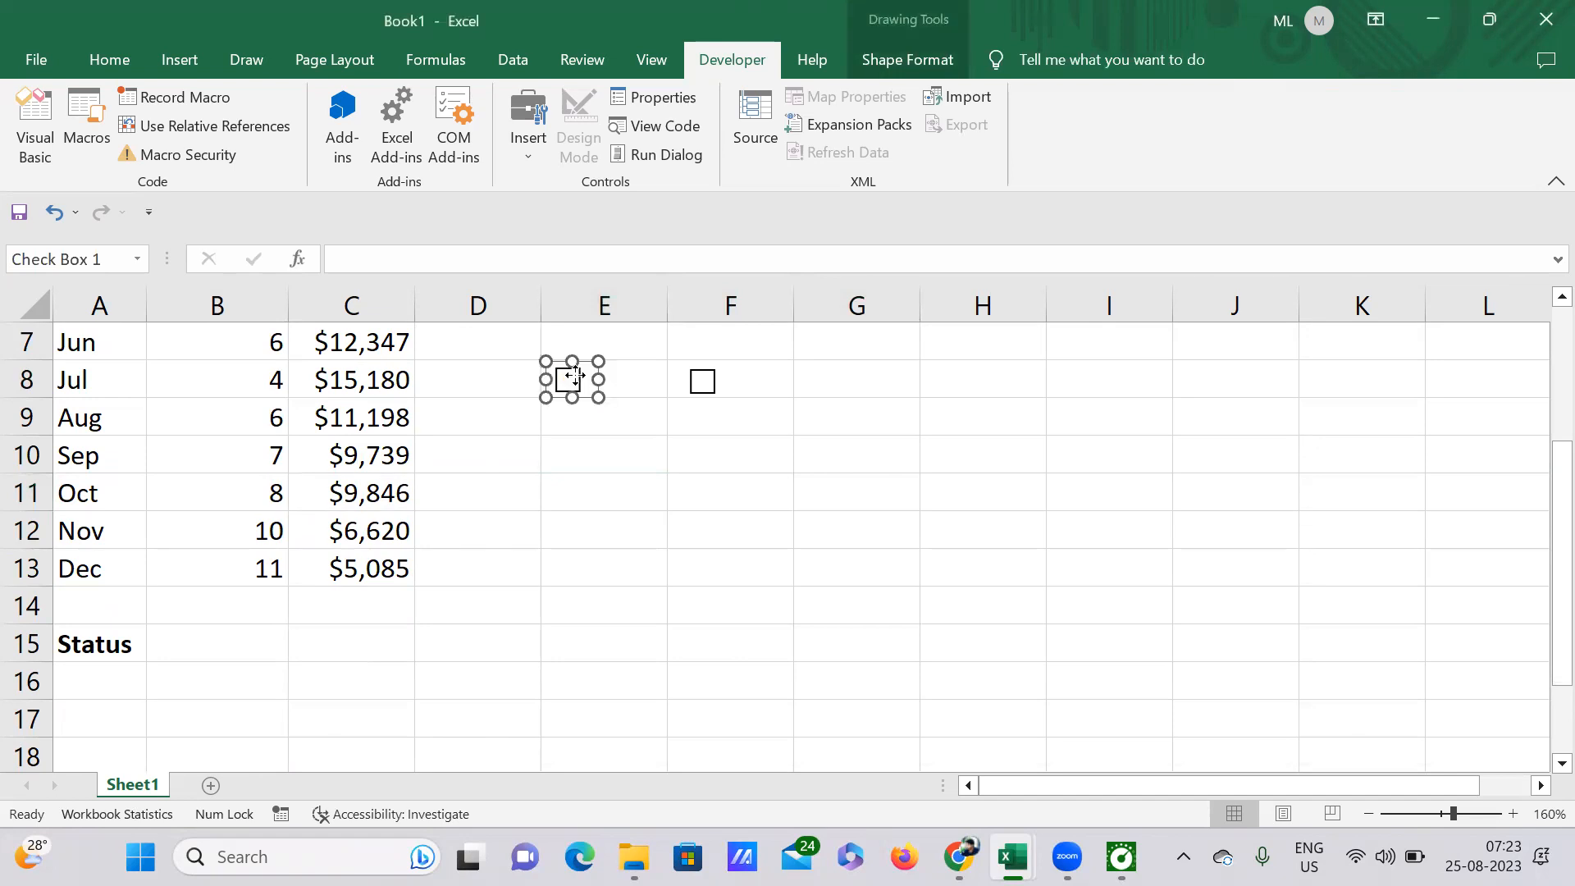
right_click(574, 377)
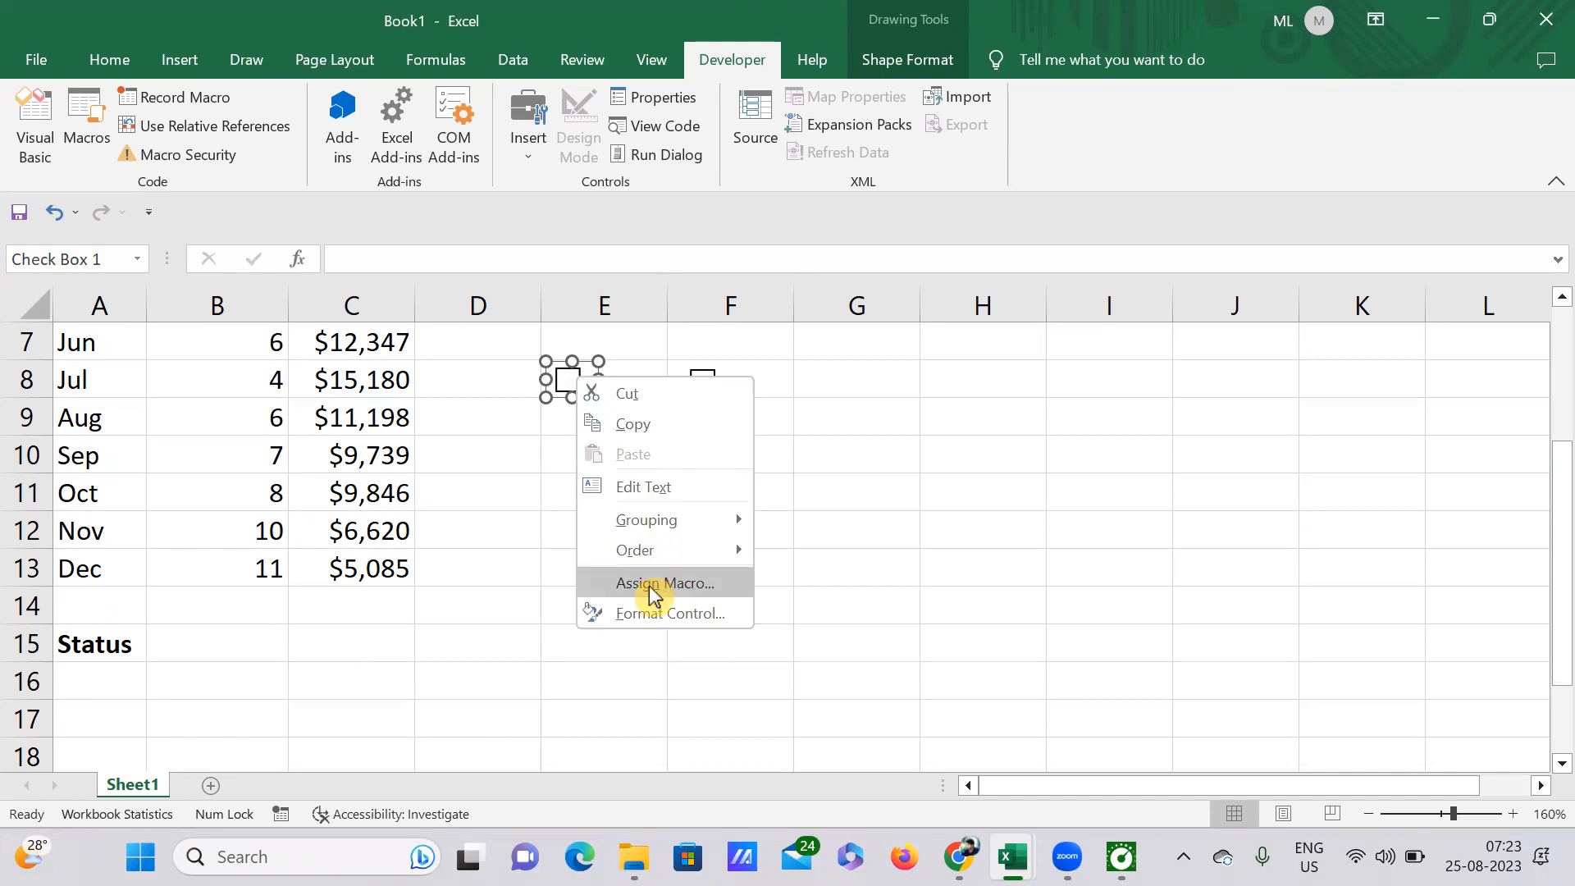
left_click(650, 615)
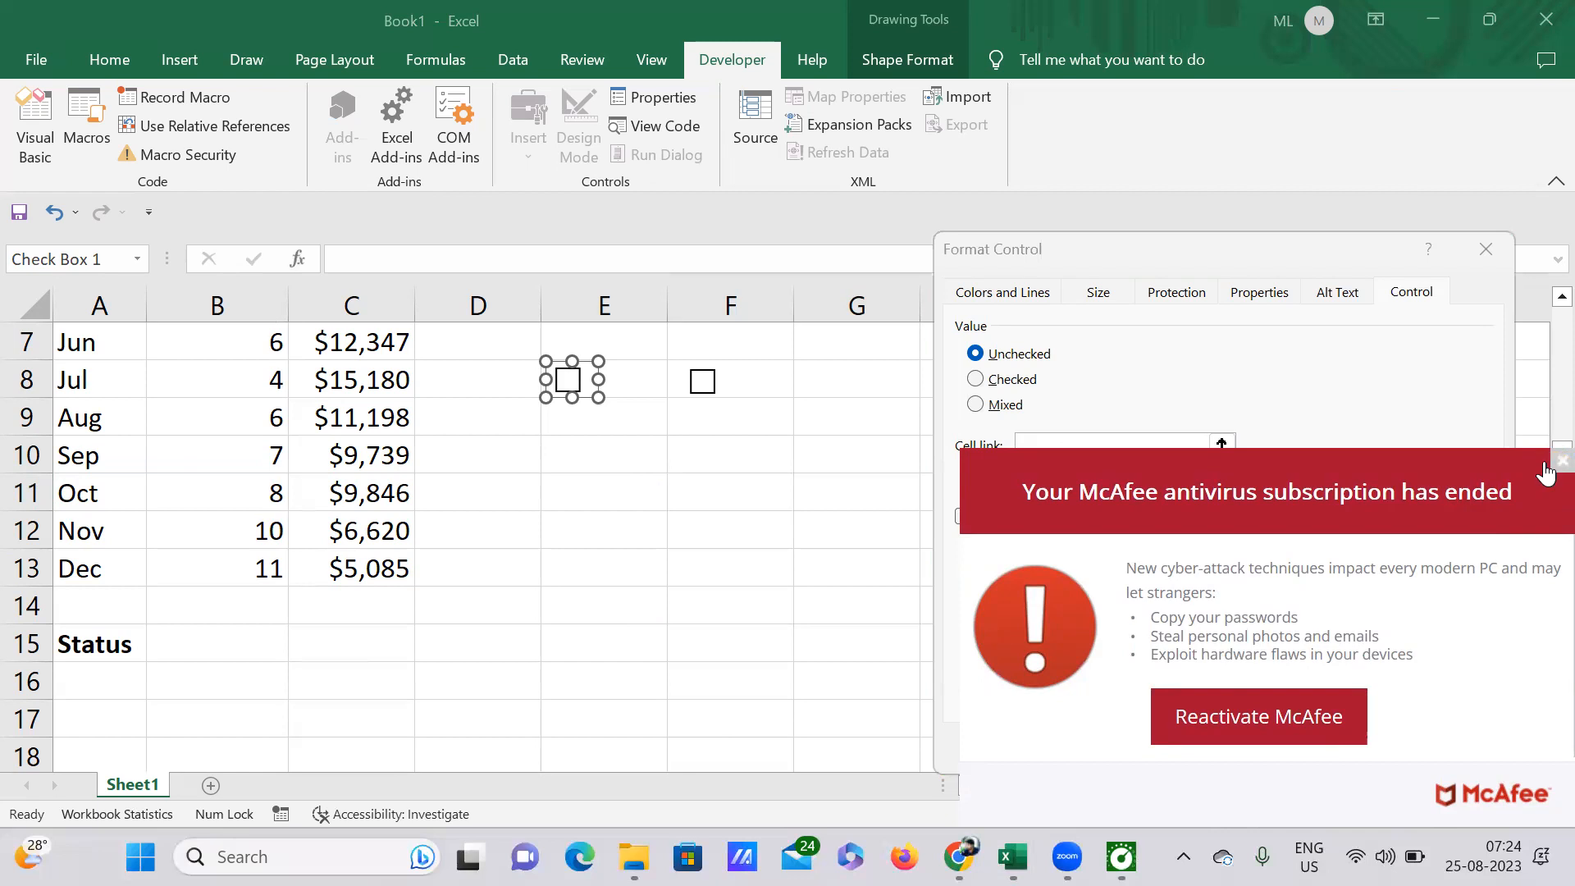
left_click(1557, 463)
left_click(1069, 450)
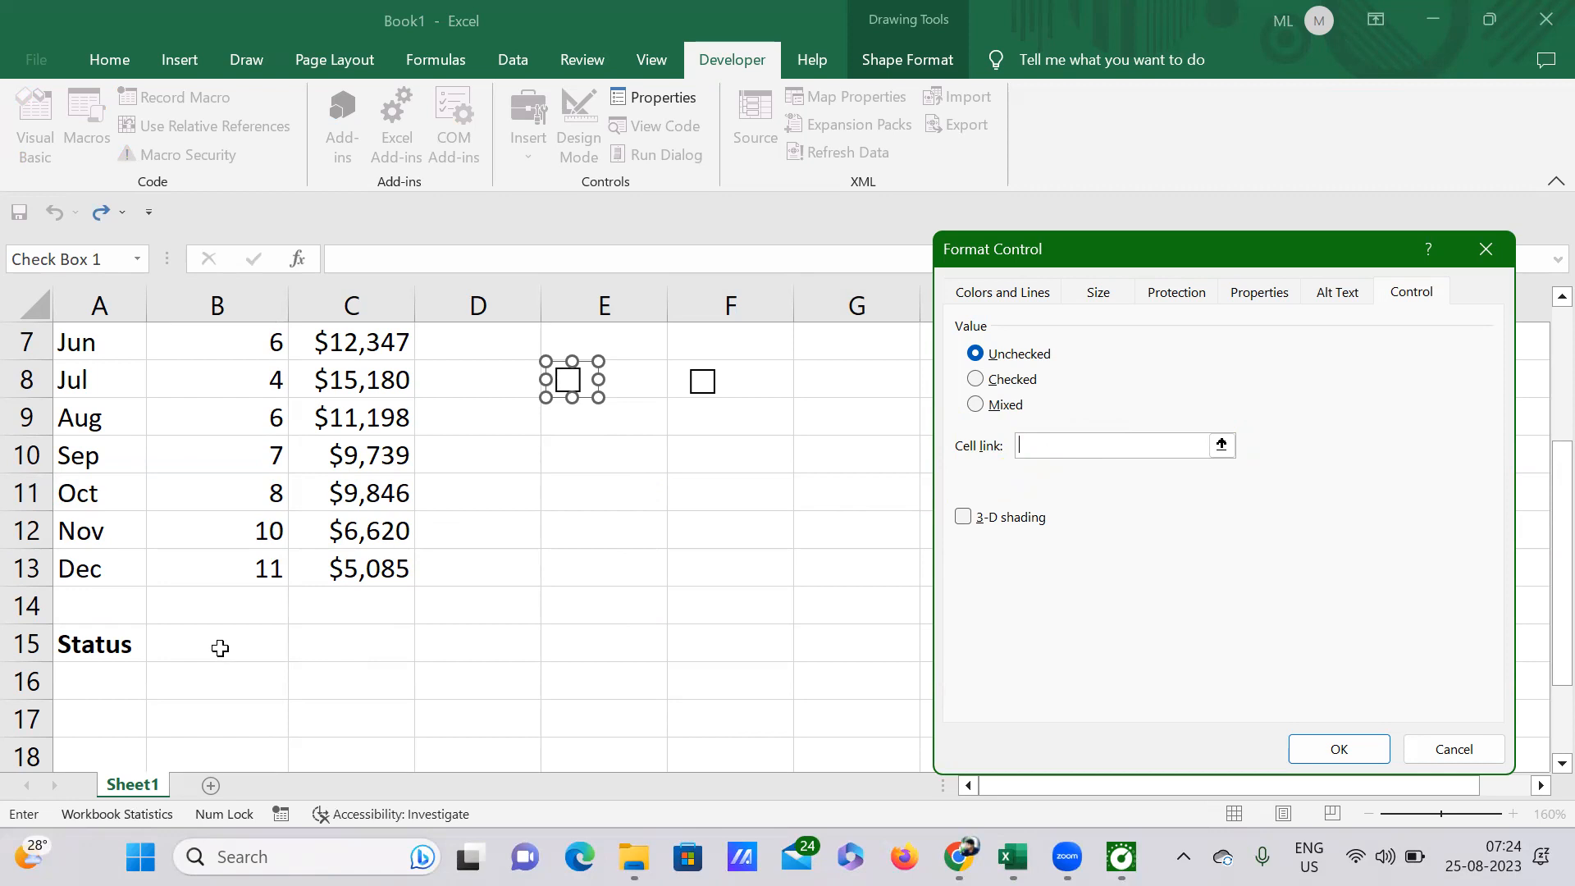
left_click(252, 642)
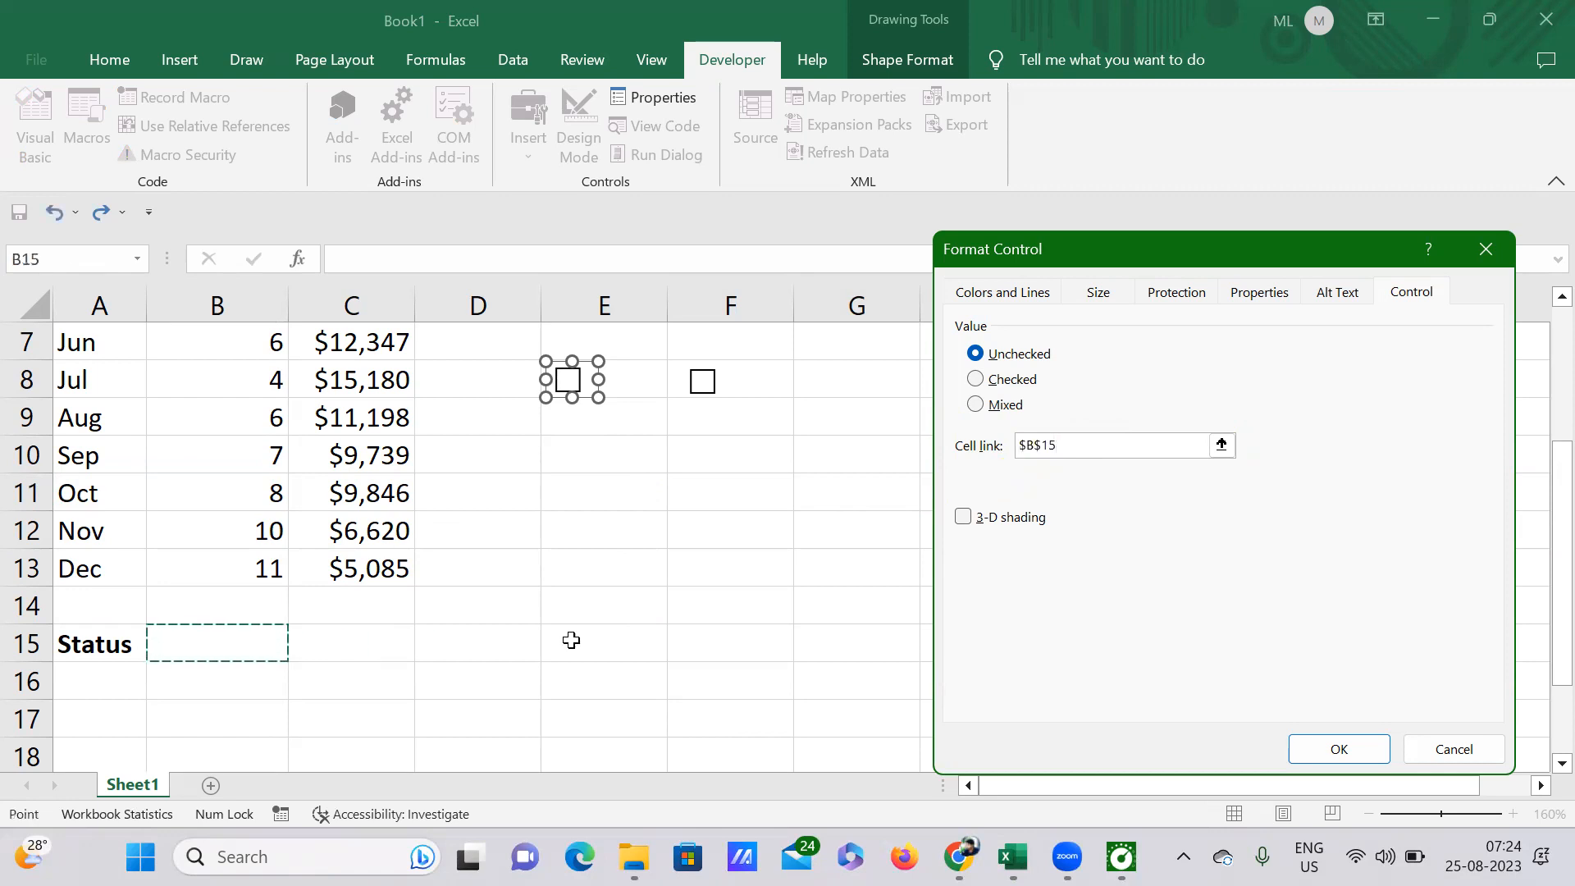
left_click(1350, 714)
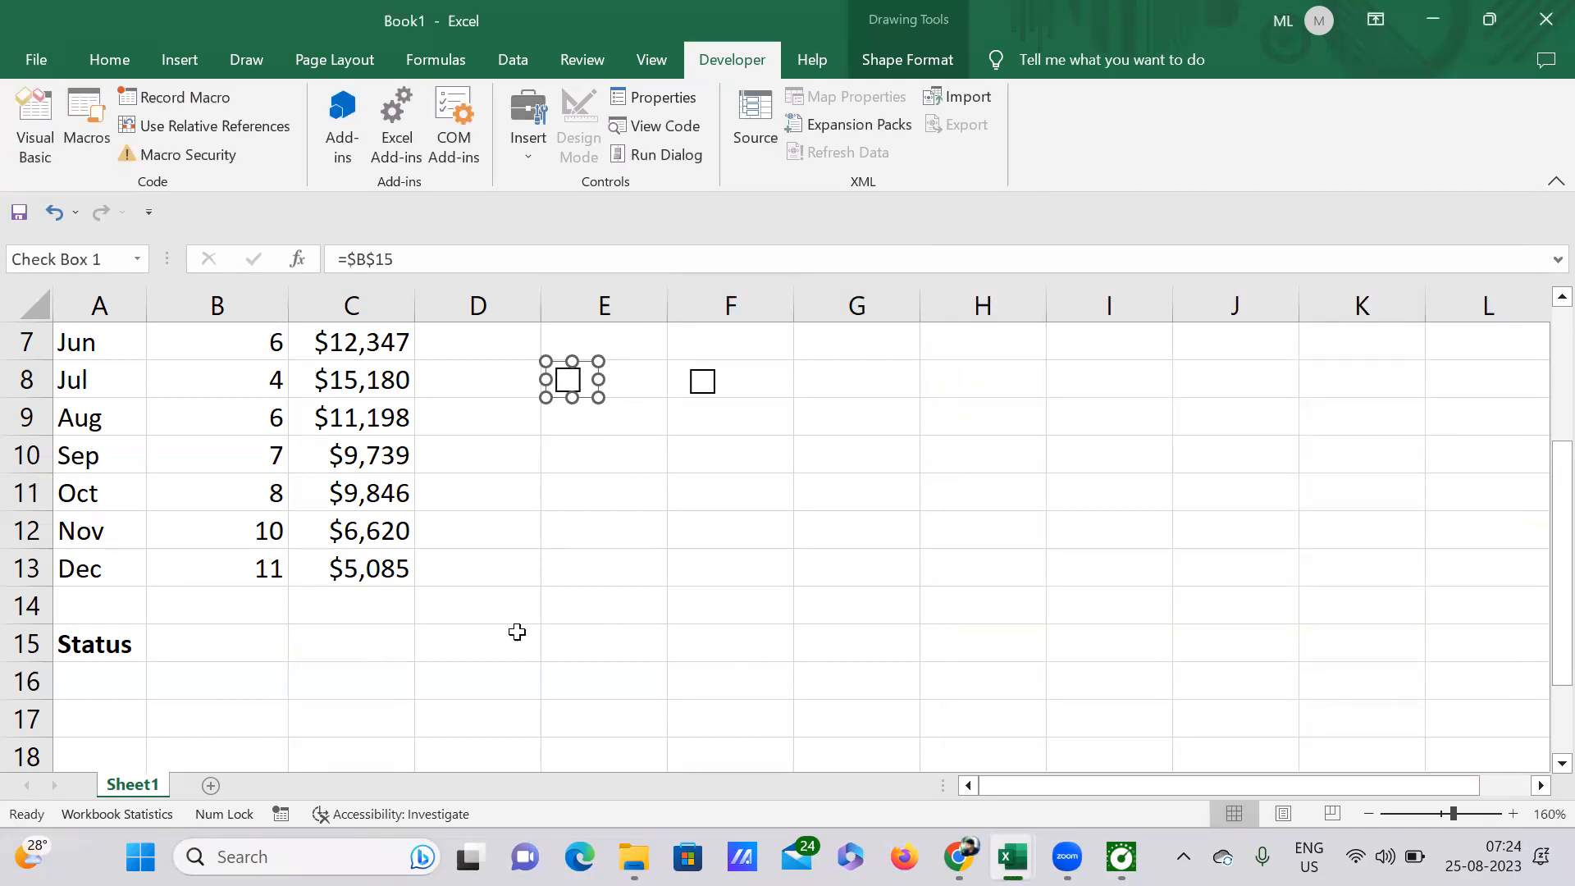
Step: Undo the latest check box edits, including the E8 box's cell link and the second box's repositioning
left_click(394, 653)
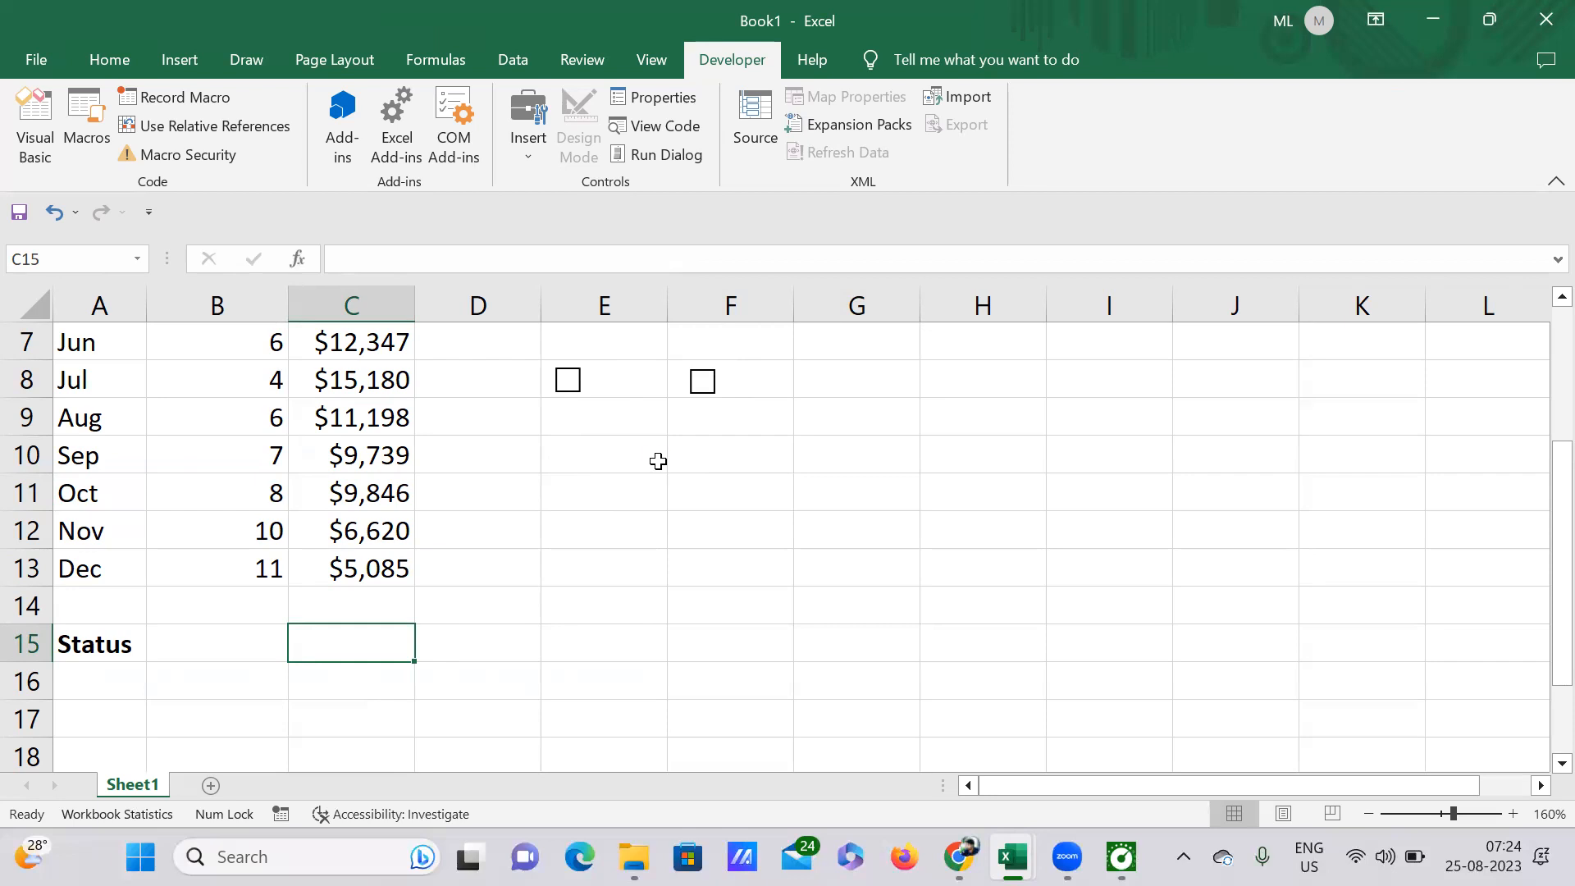
key("ctrl+z")
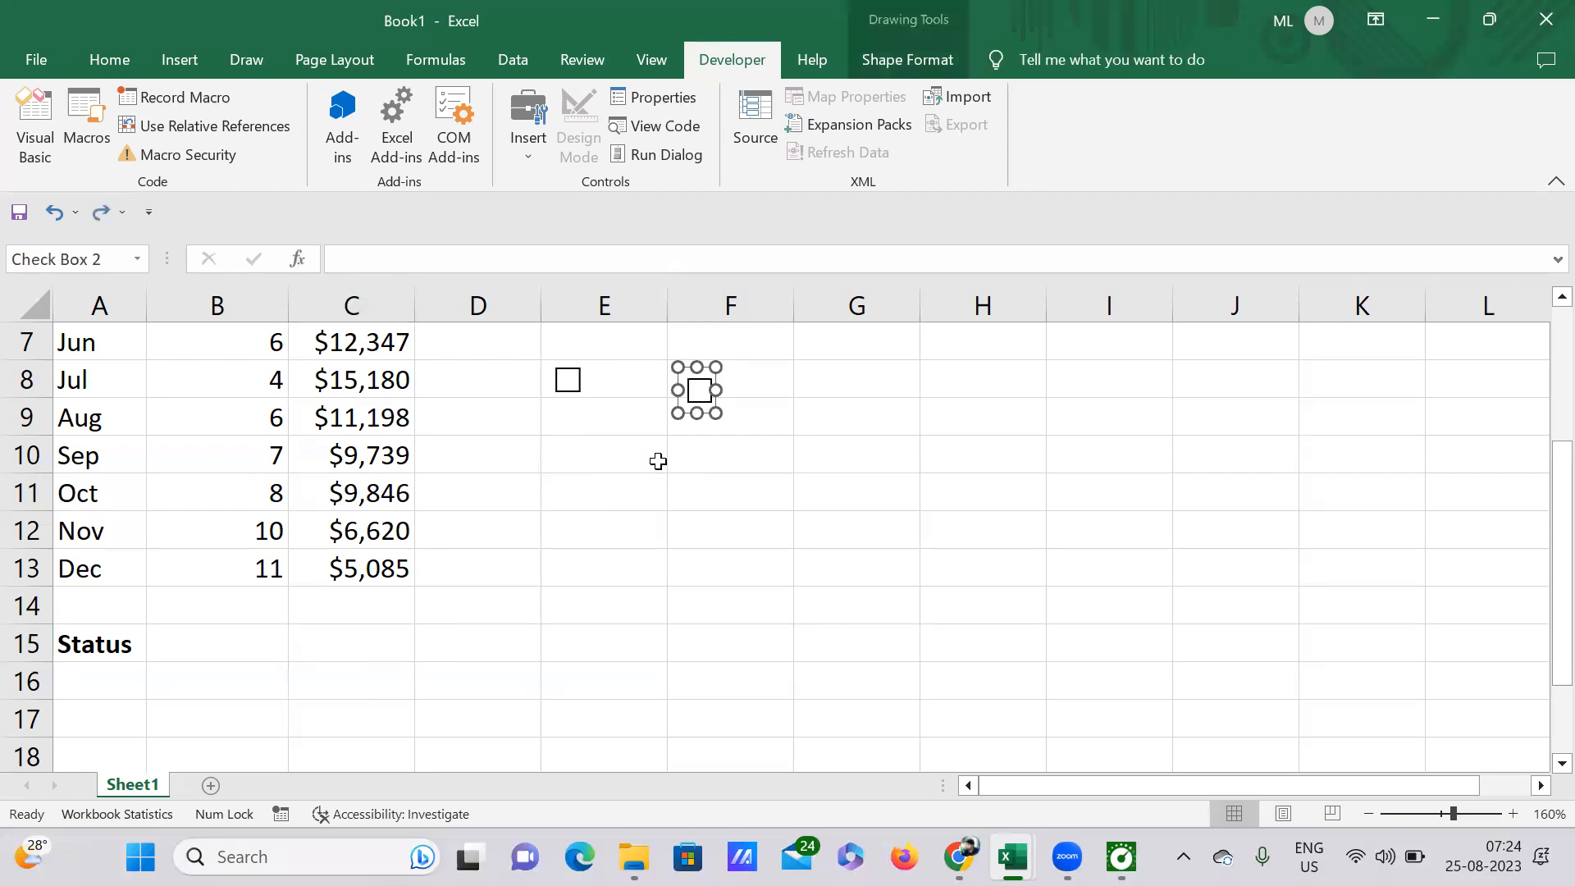
left_click(616, 457)
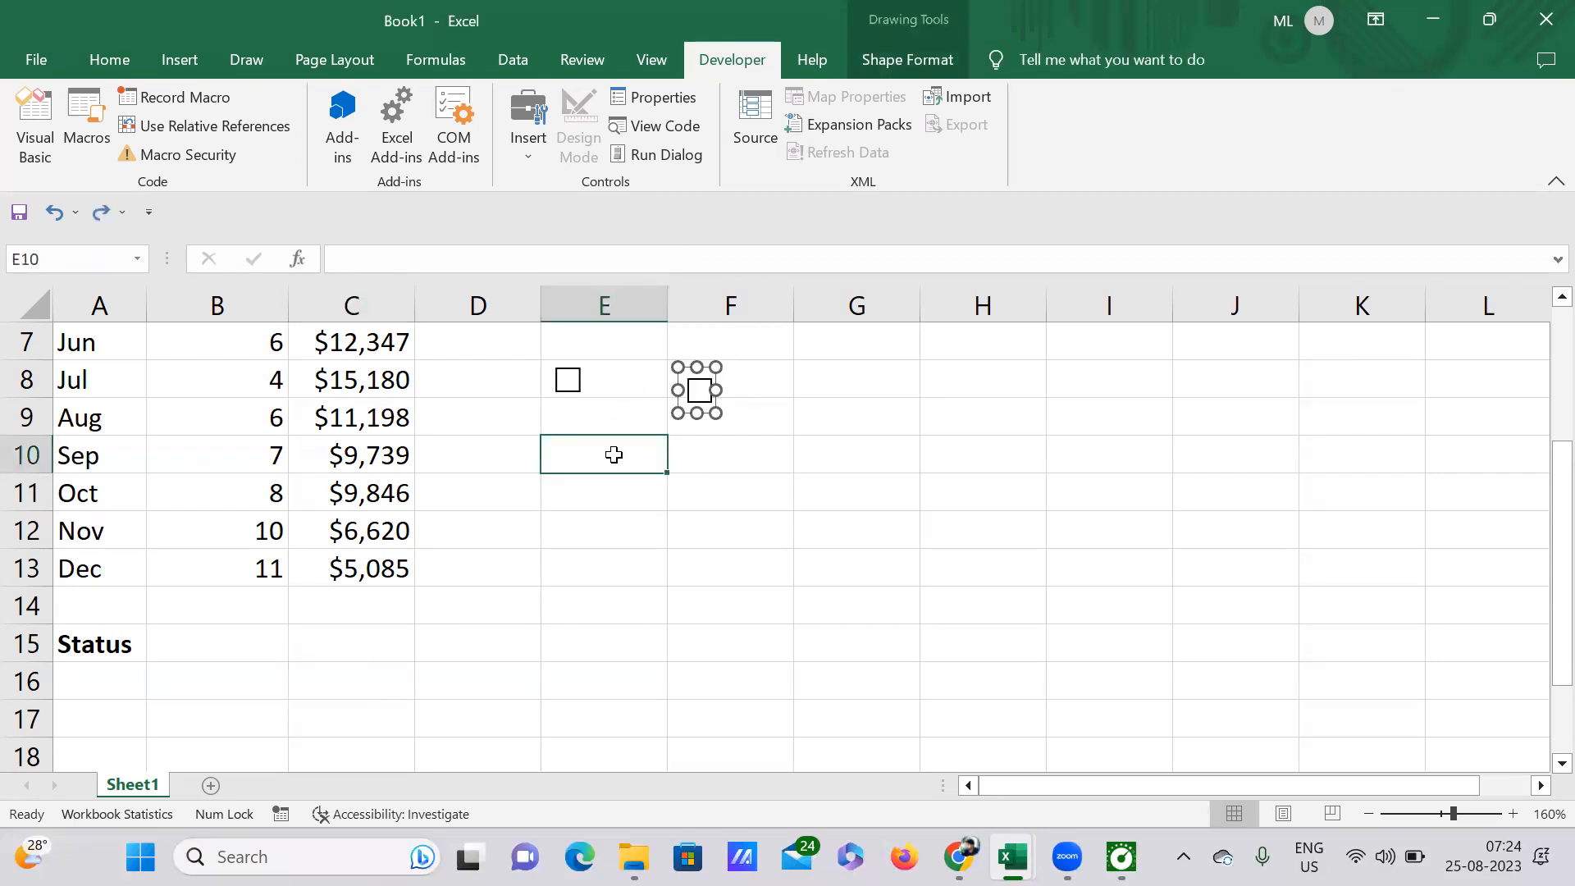
Step: Tick the check box in E8, cancelling the accidental move or copy of it
left_click(569, 384)
left_click(571, 388)
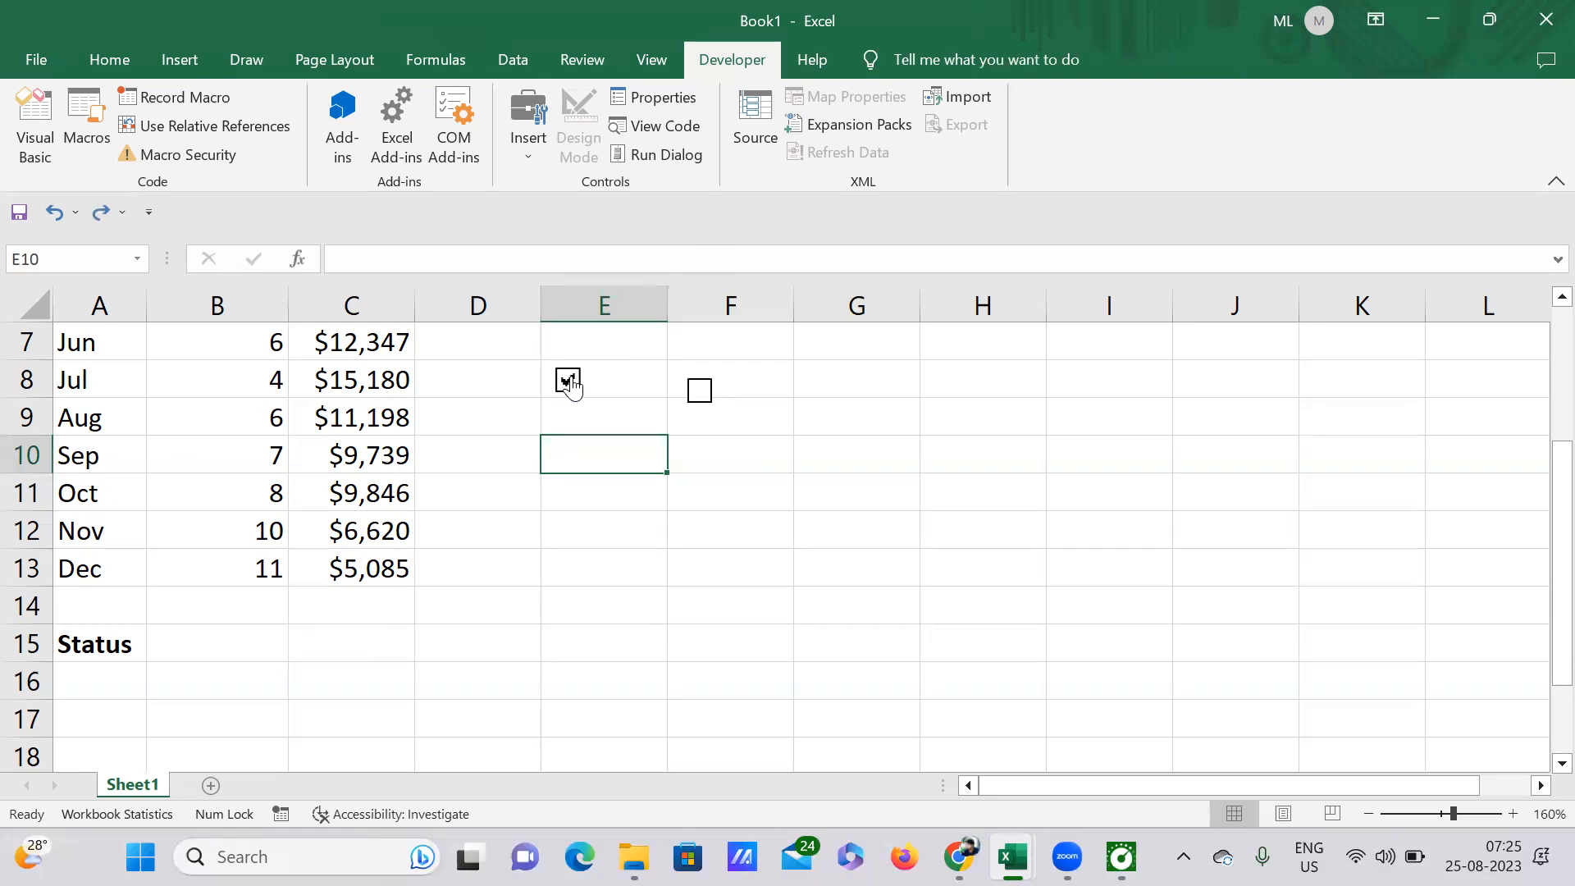
right_click(572, 386)
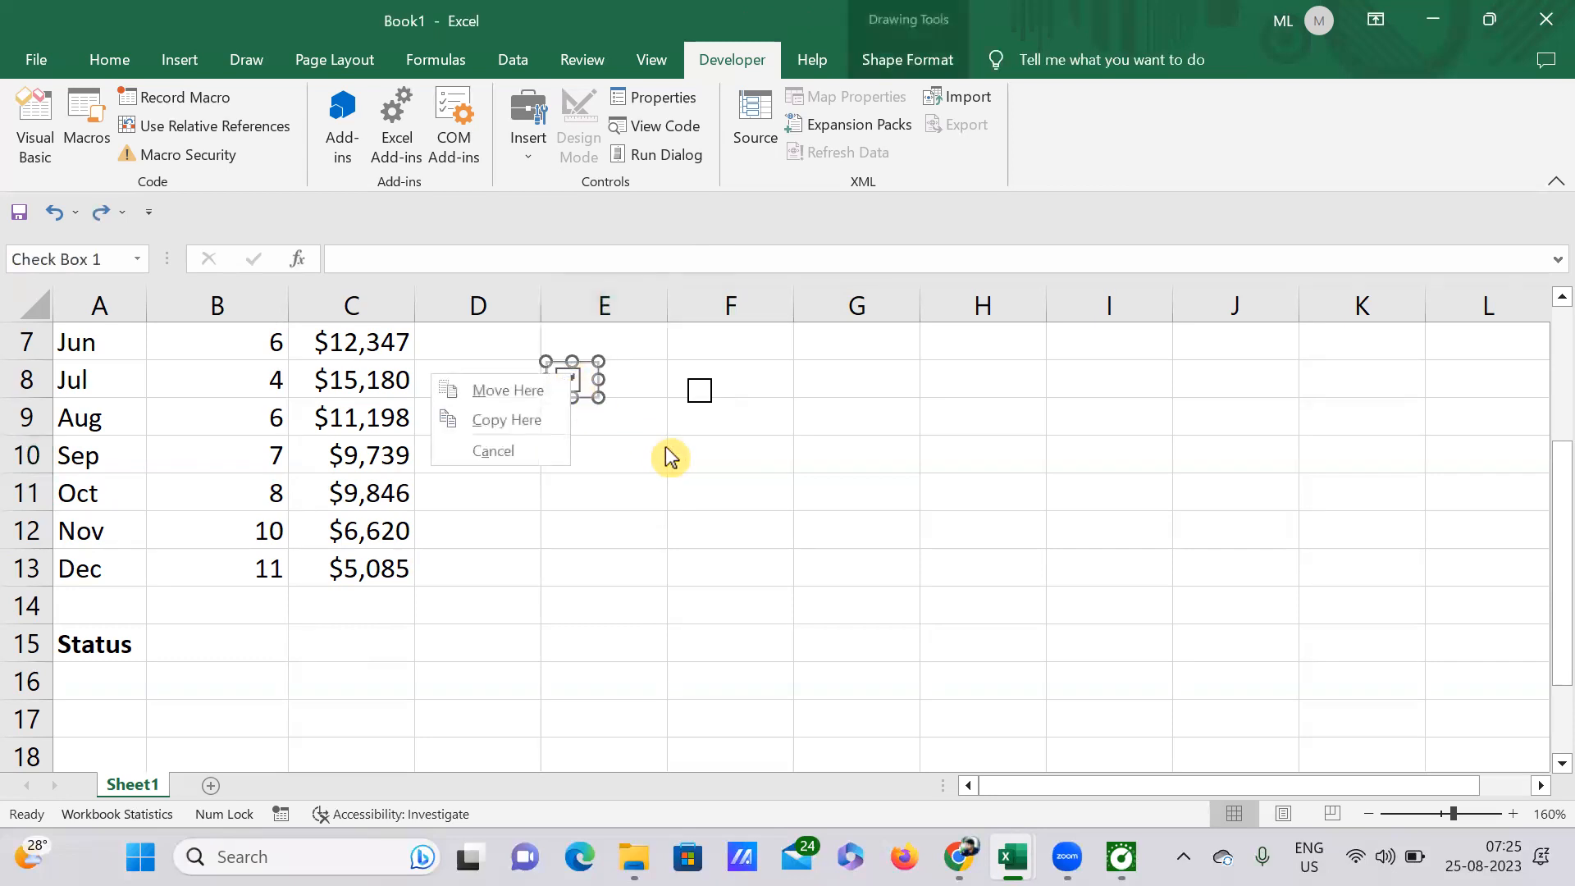
left_click(660, 454)
left_click(566, 379)
Step: Link the check box in E8 to cell $B$15 through its Format Control settings and deselect it
right_click(568, 387)
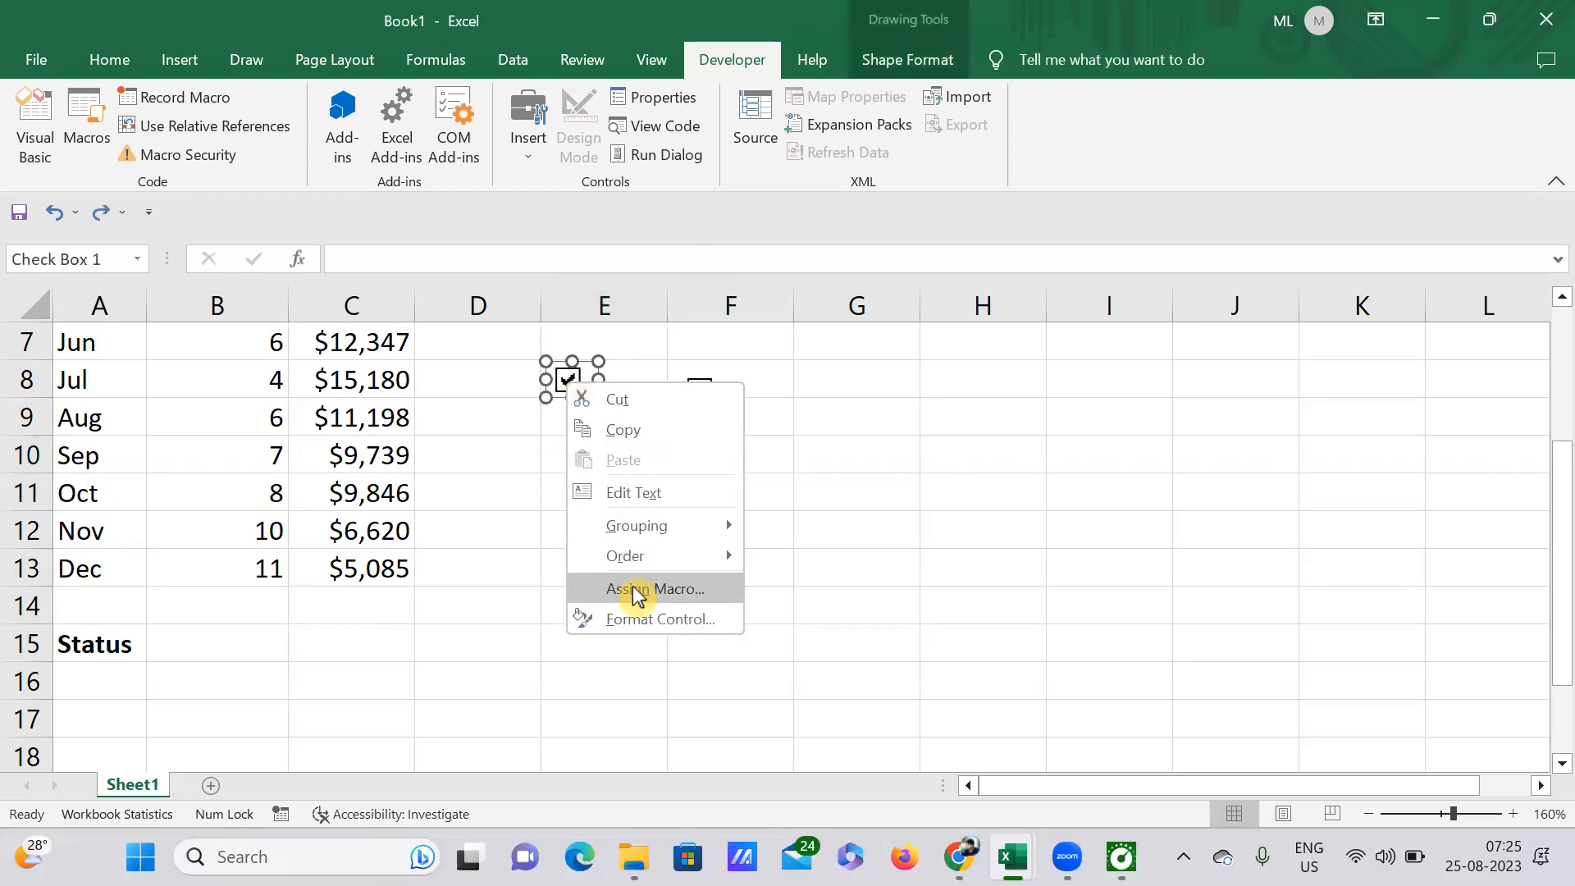
left_click(648, 619)
left_click(1063, 443)
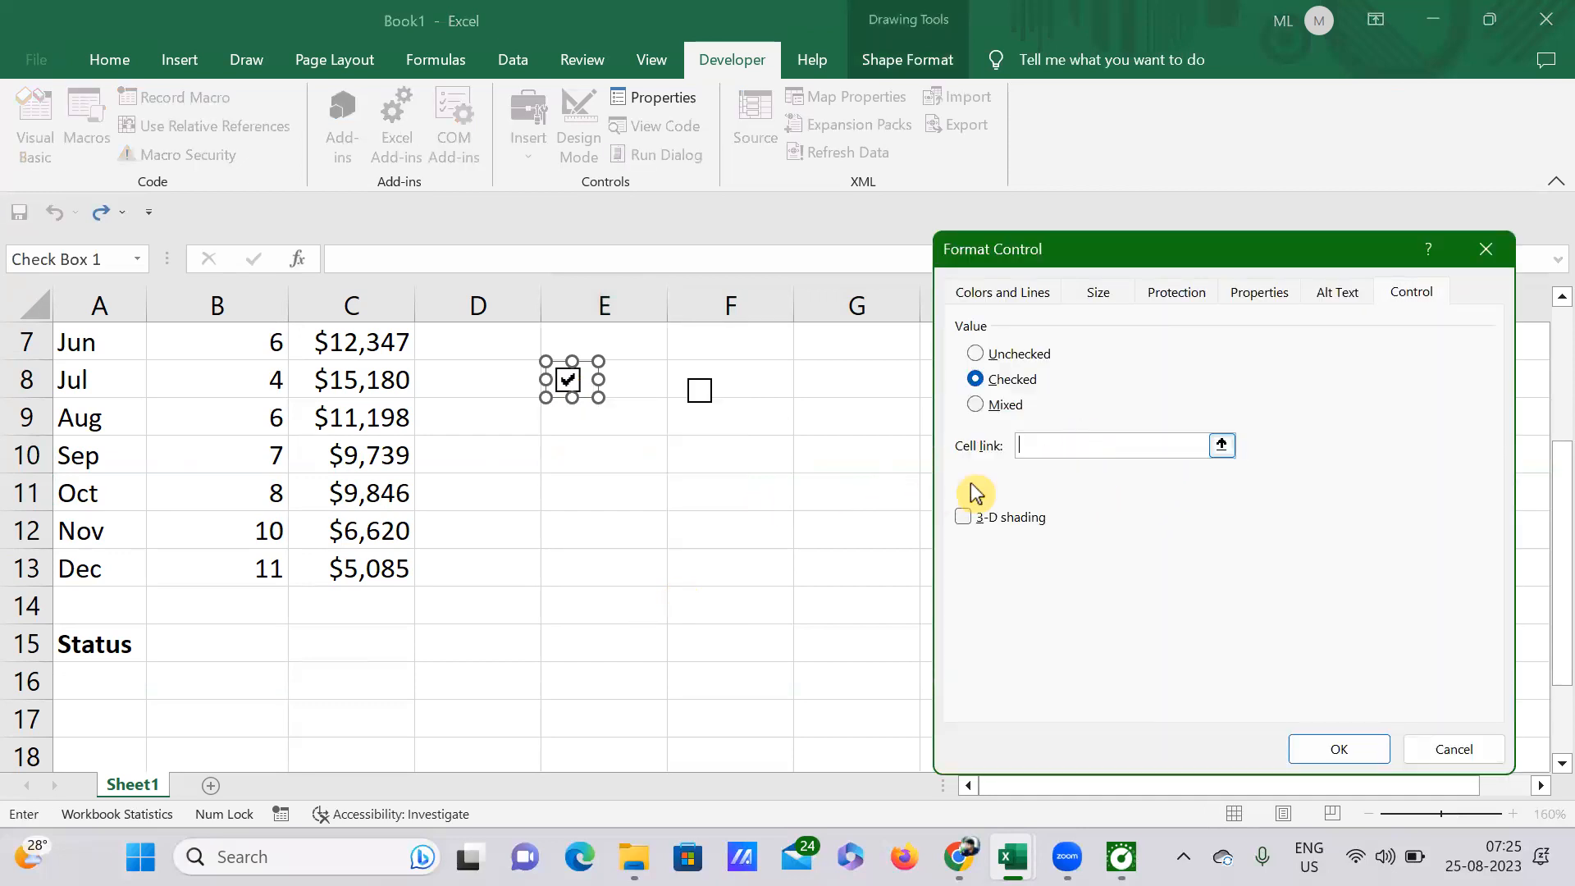
left_click(254, 643)
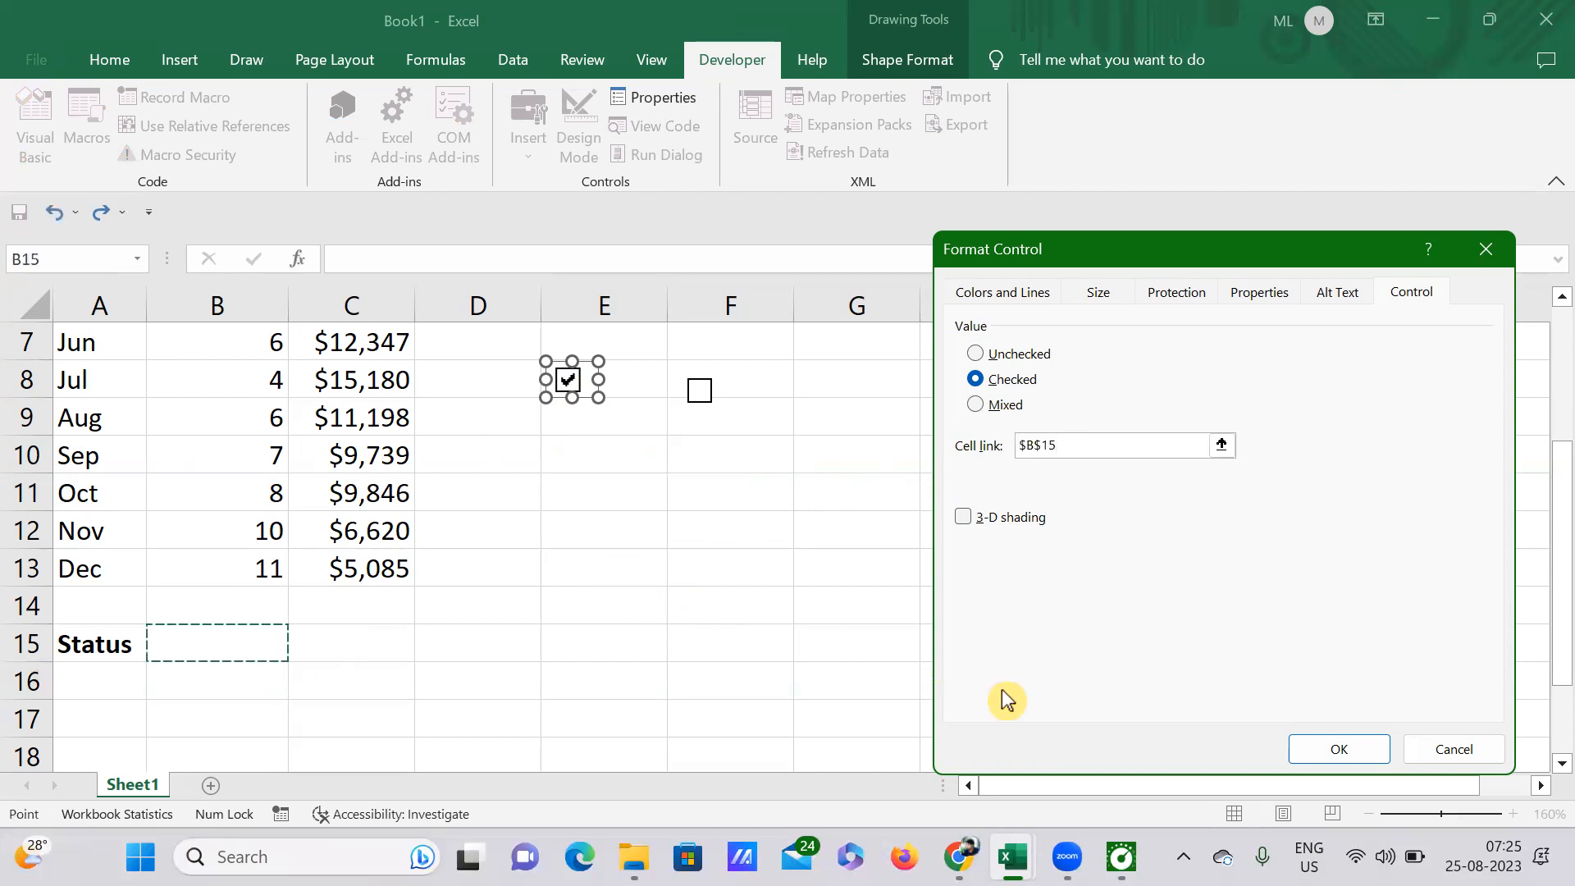
left_click(1338, 749)
left_click(485, 686)
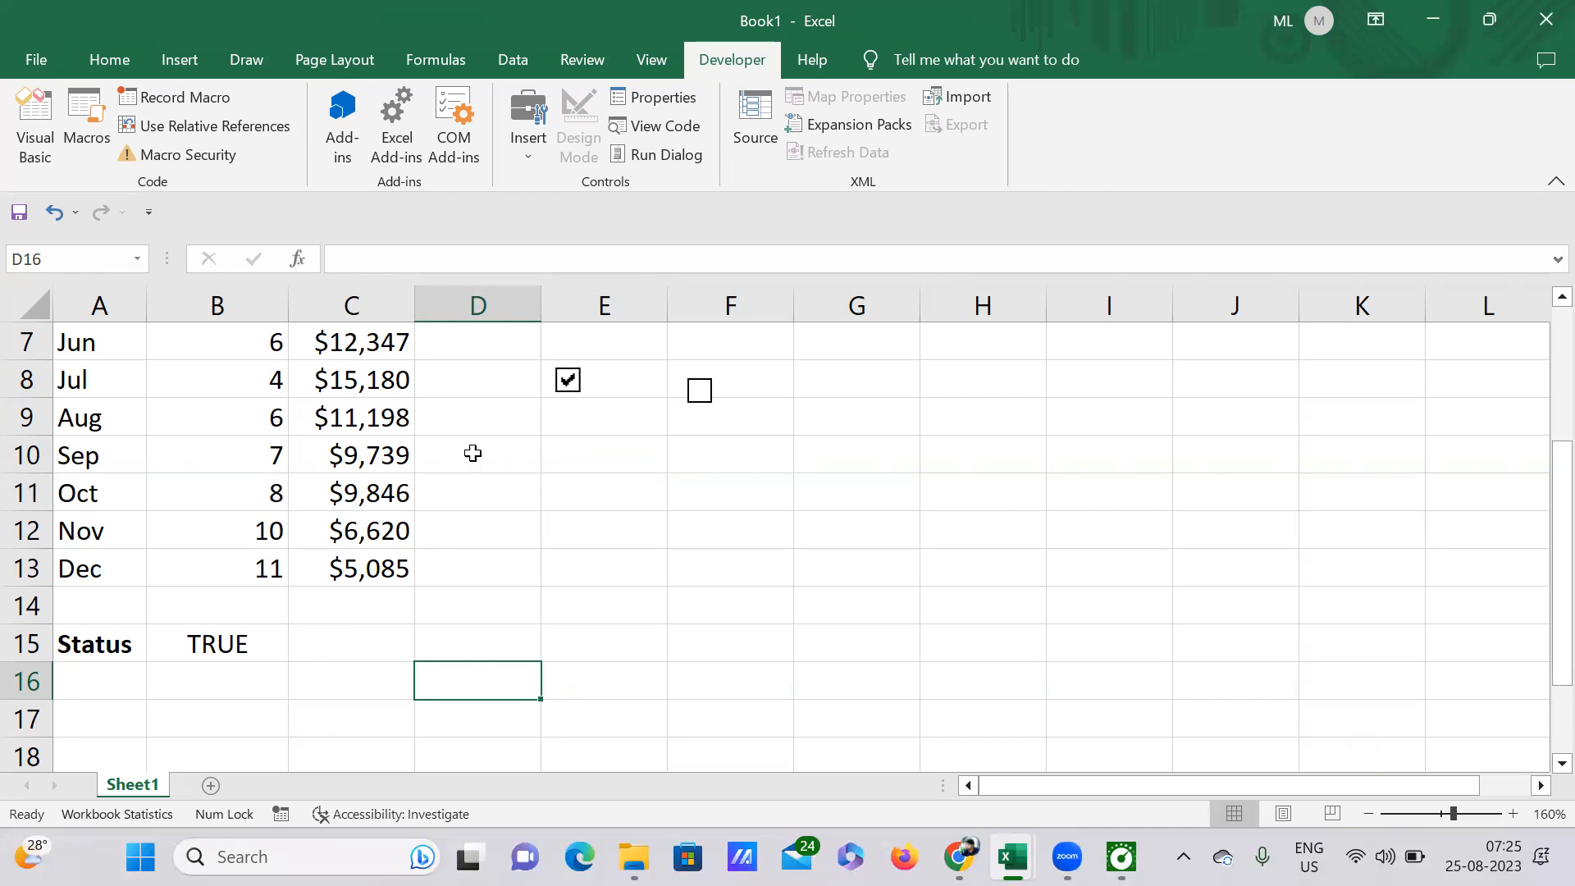
Step: Clear and re-tick the check box in E8 to test how the linked Status cell B15 responds
left_click(568, 382)
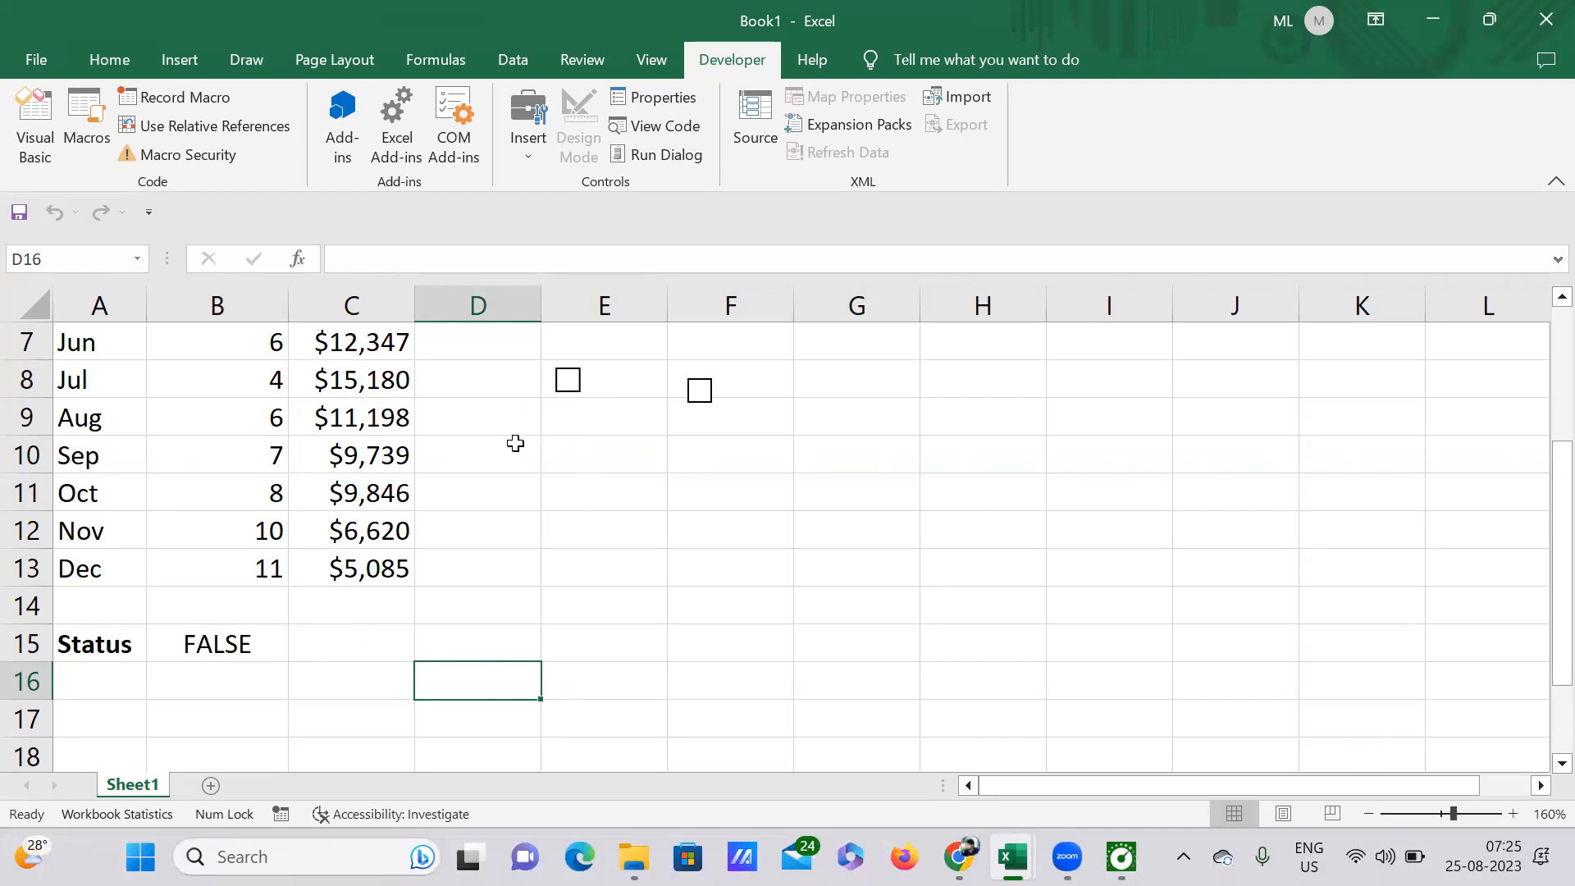
left_click(570, 381)
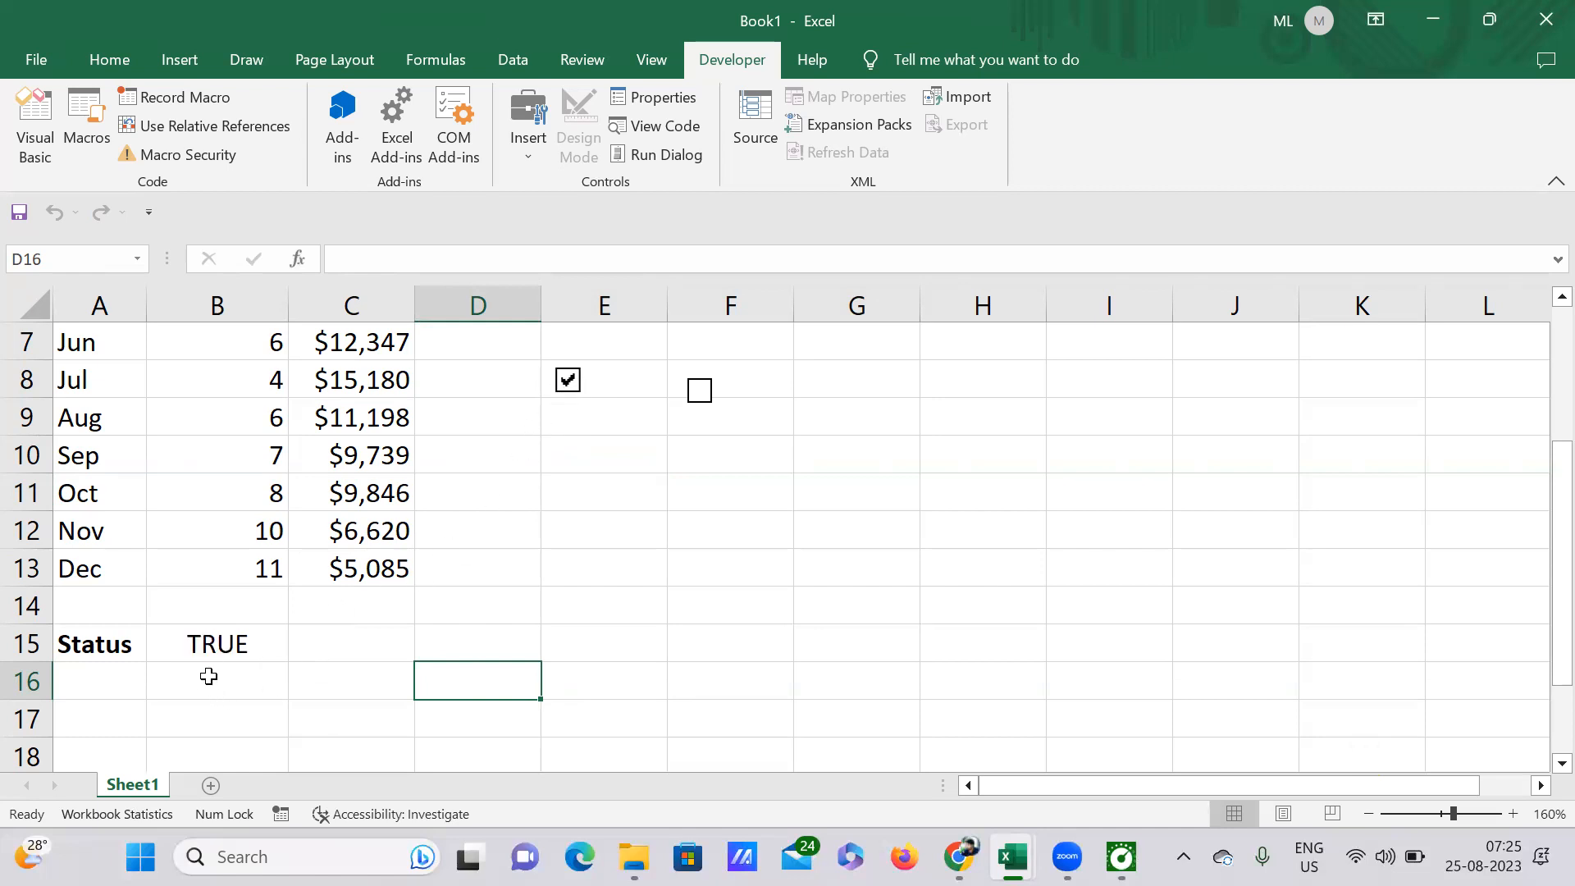
scroll(552, 566, "up", 2)
scroll(551, 565, "down", 3)
scroll(551, 565, "up", 1)
scroll(551, 566, "up", 1)
scroll(554, 561, "down", 2)
scroll(555, 555, "up", 2)
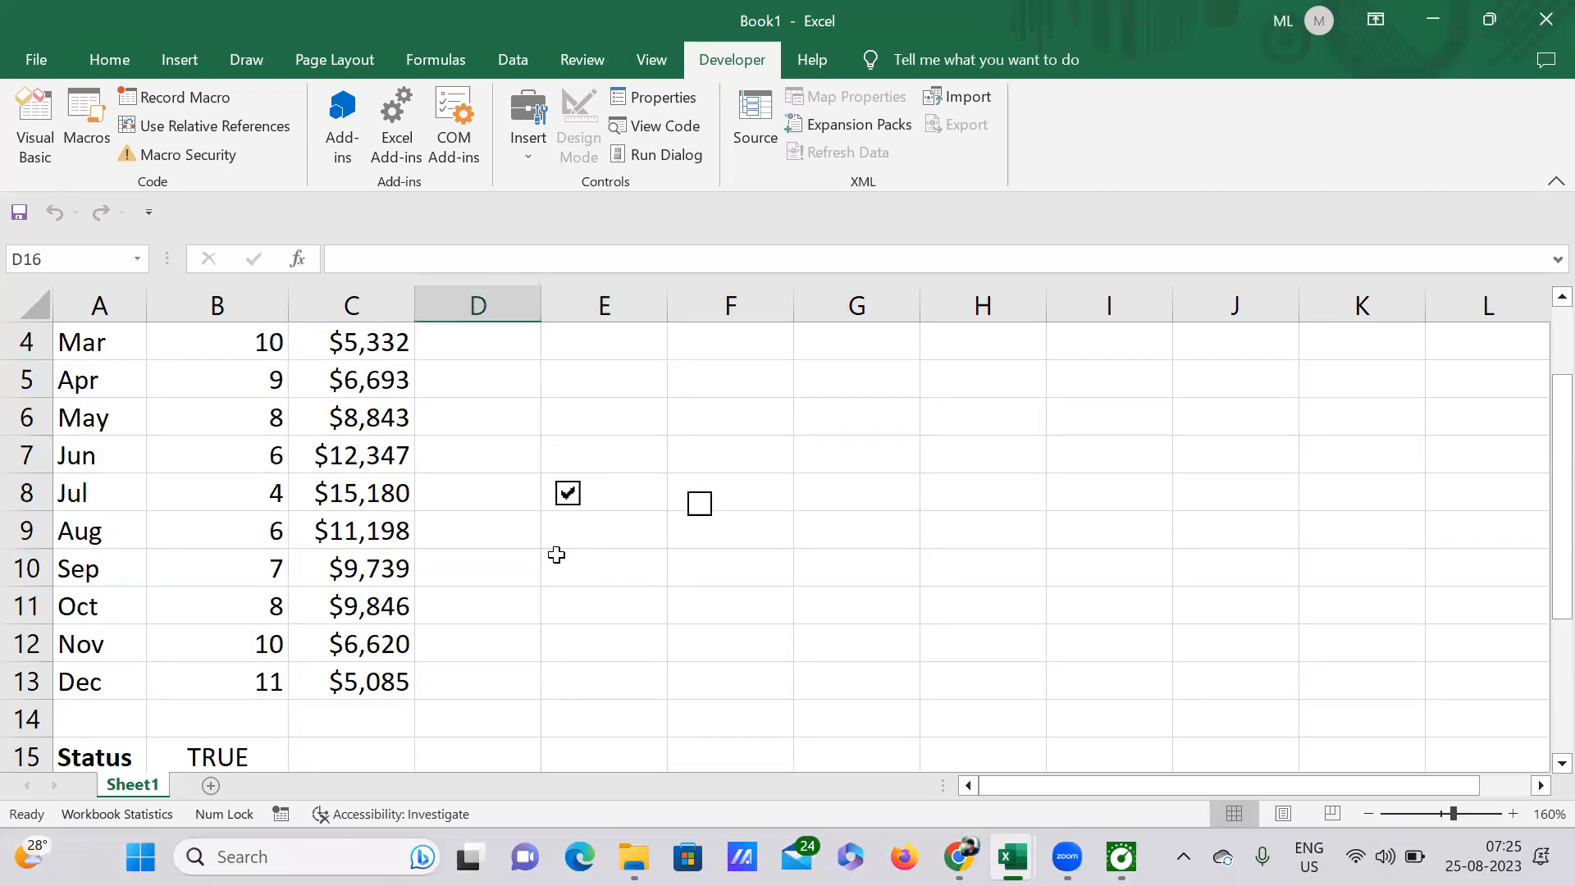
scroll(556, 554, "down", 1)
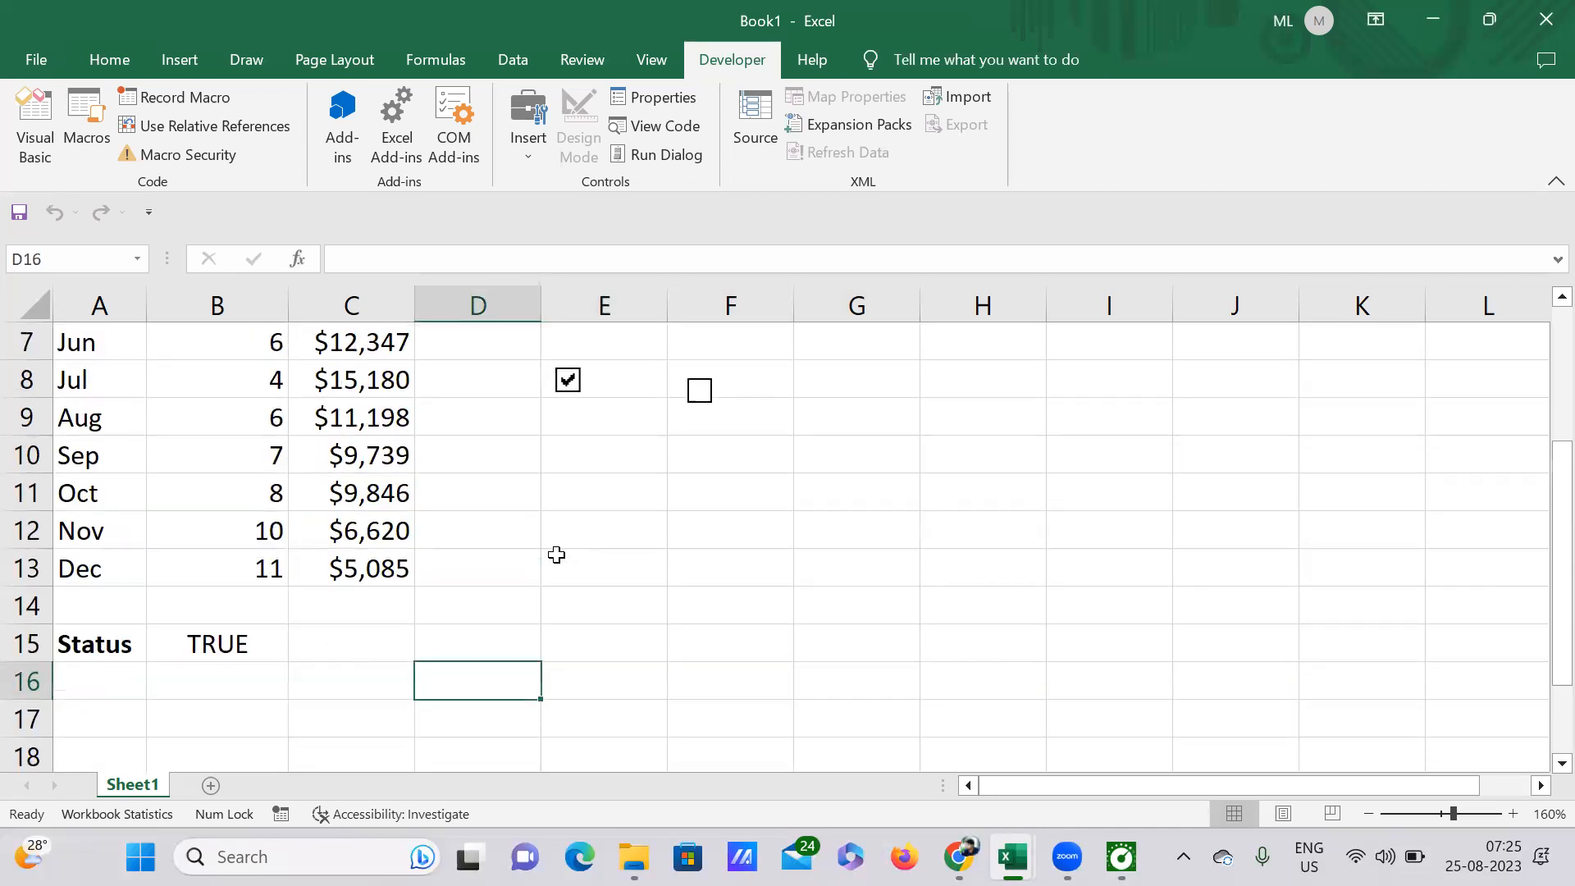
Step: Link the second check box, in column F, to cell $C$15 through its Format Control settings
right_click(700, 392)
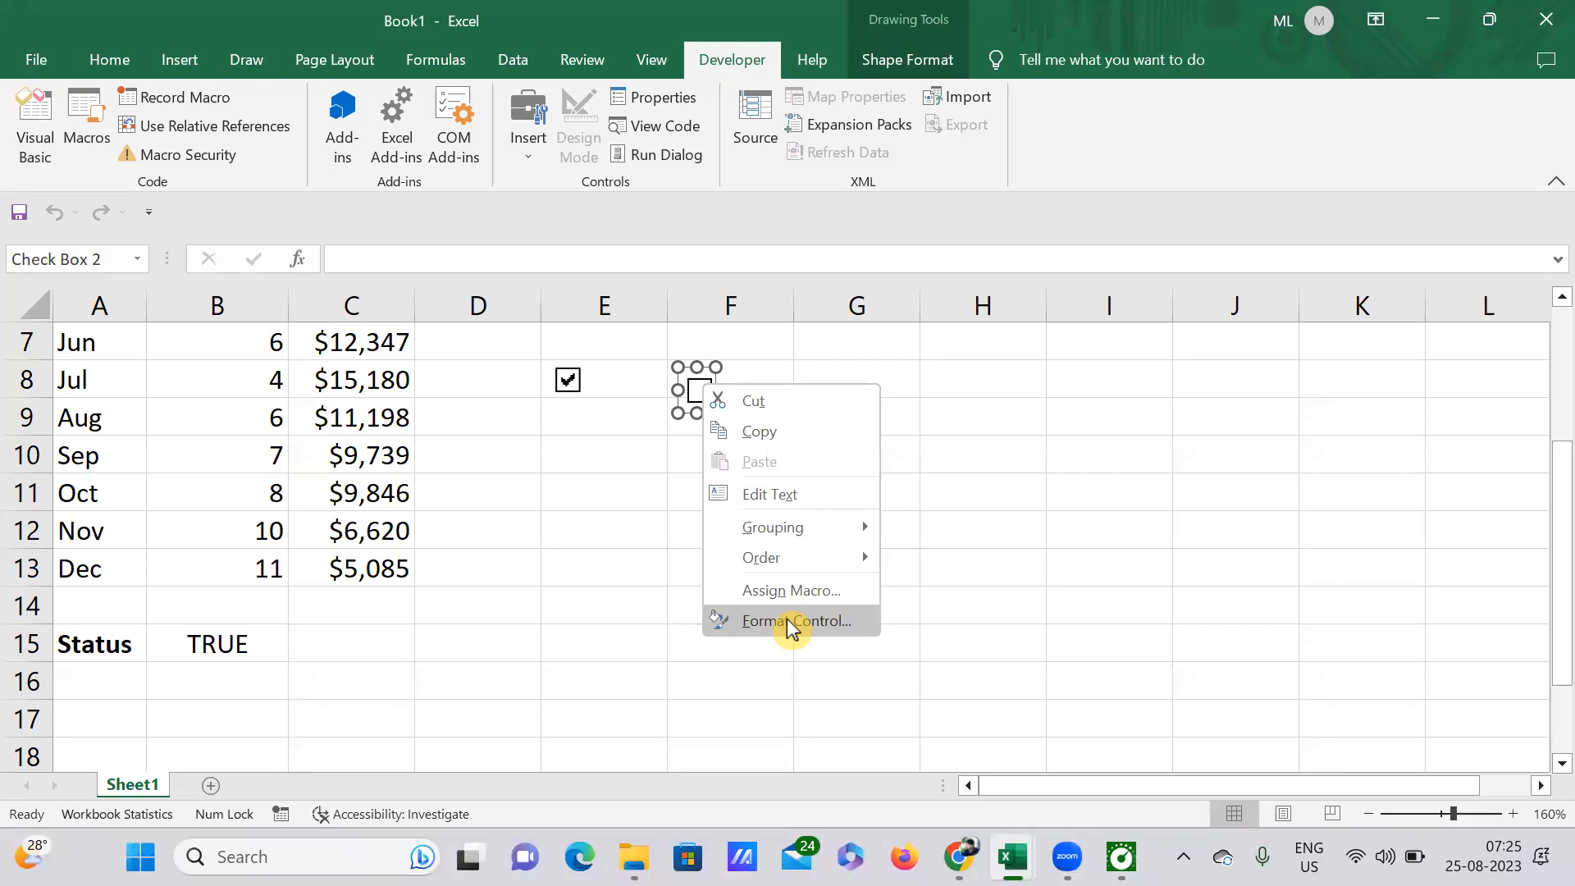
left_click(789, 621)
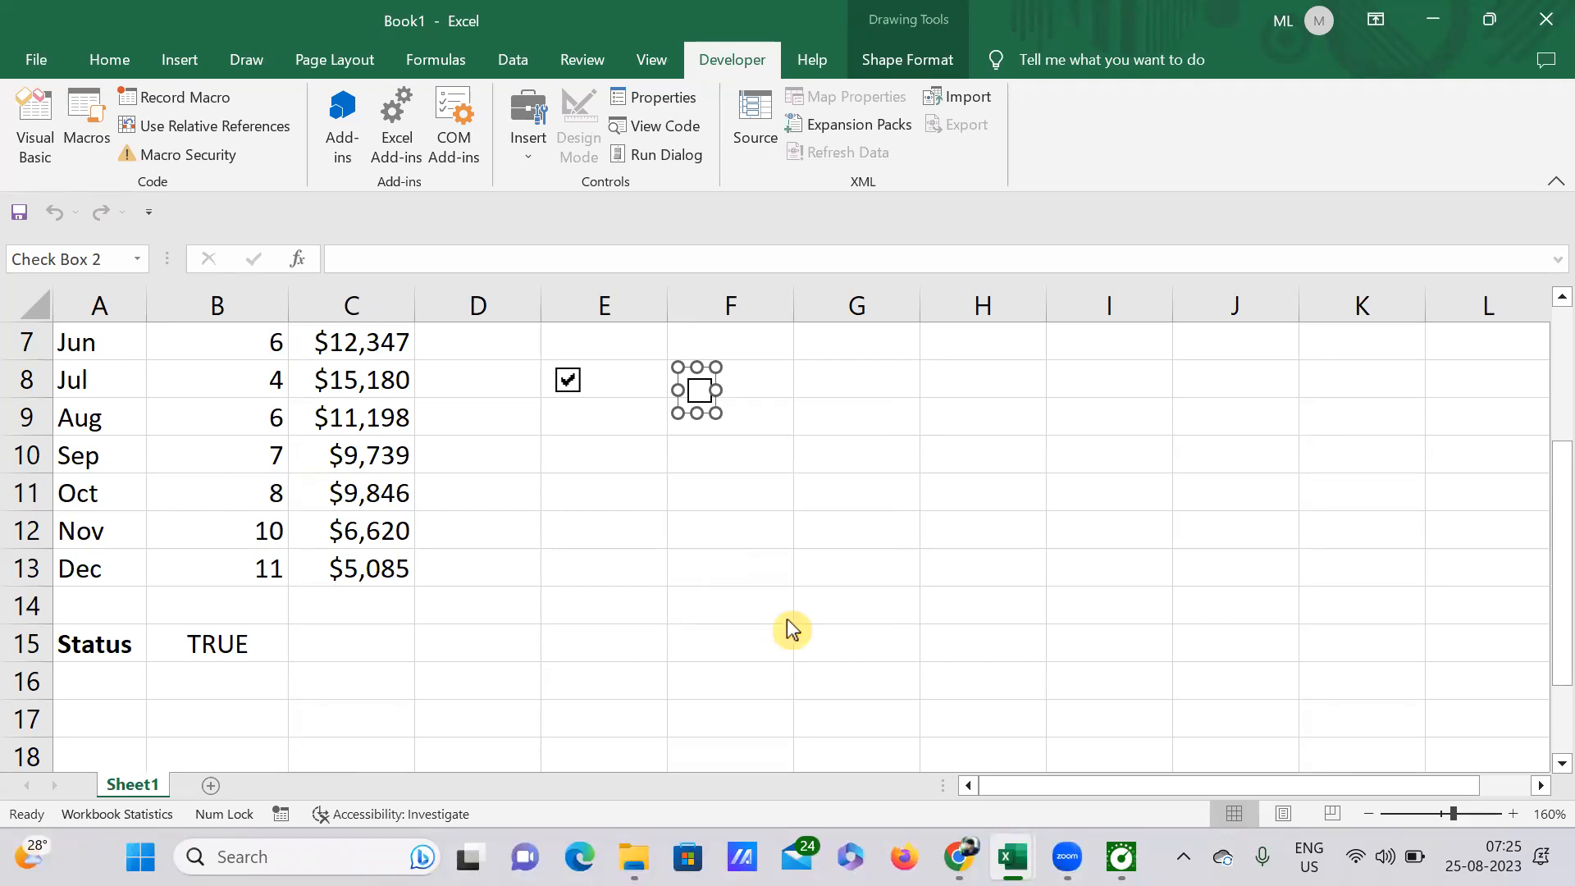
left_click(1115, 448)
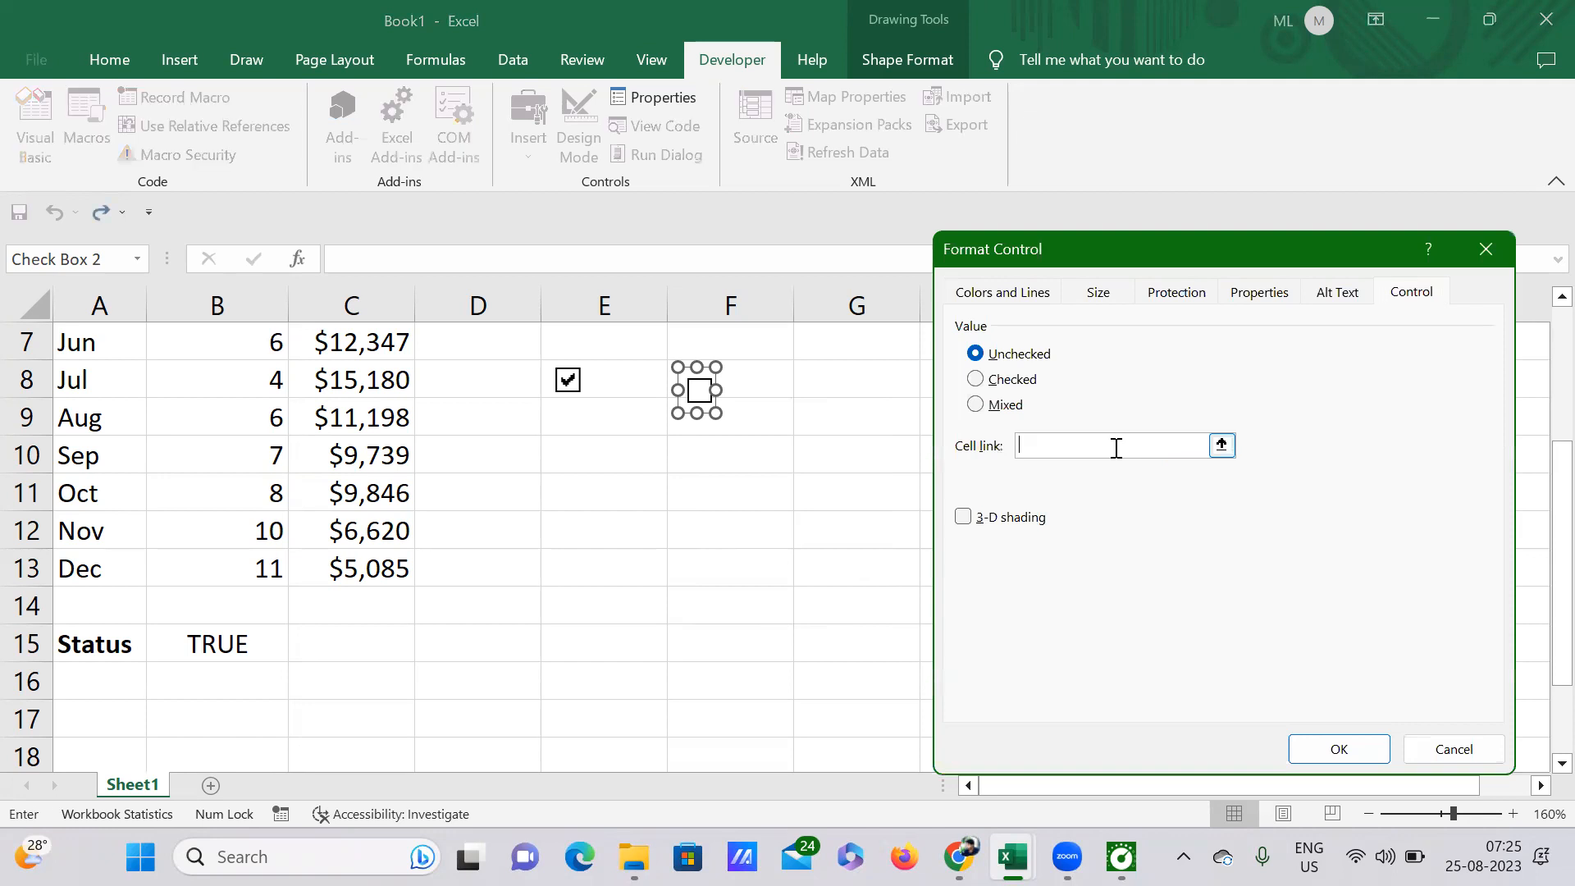
left_click(352, 642)
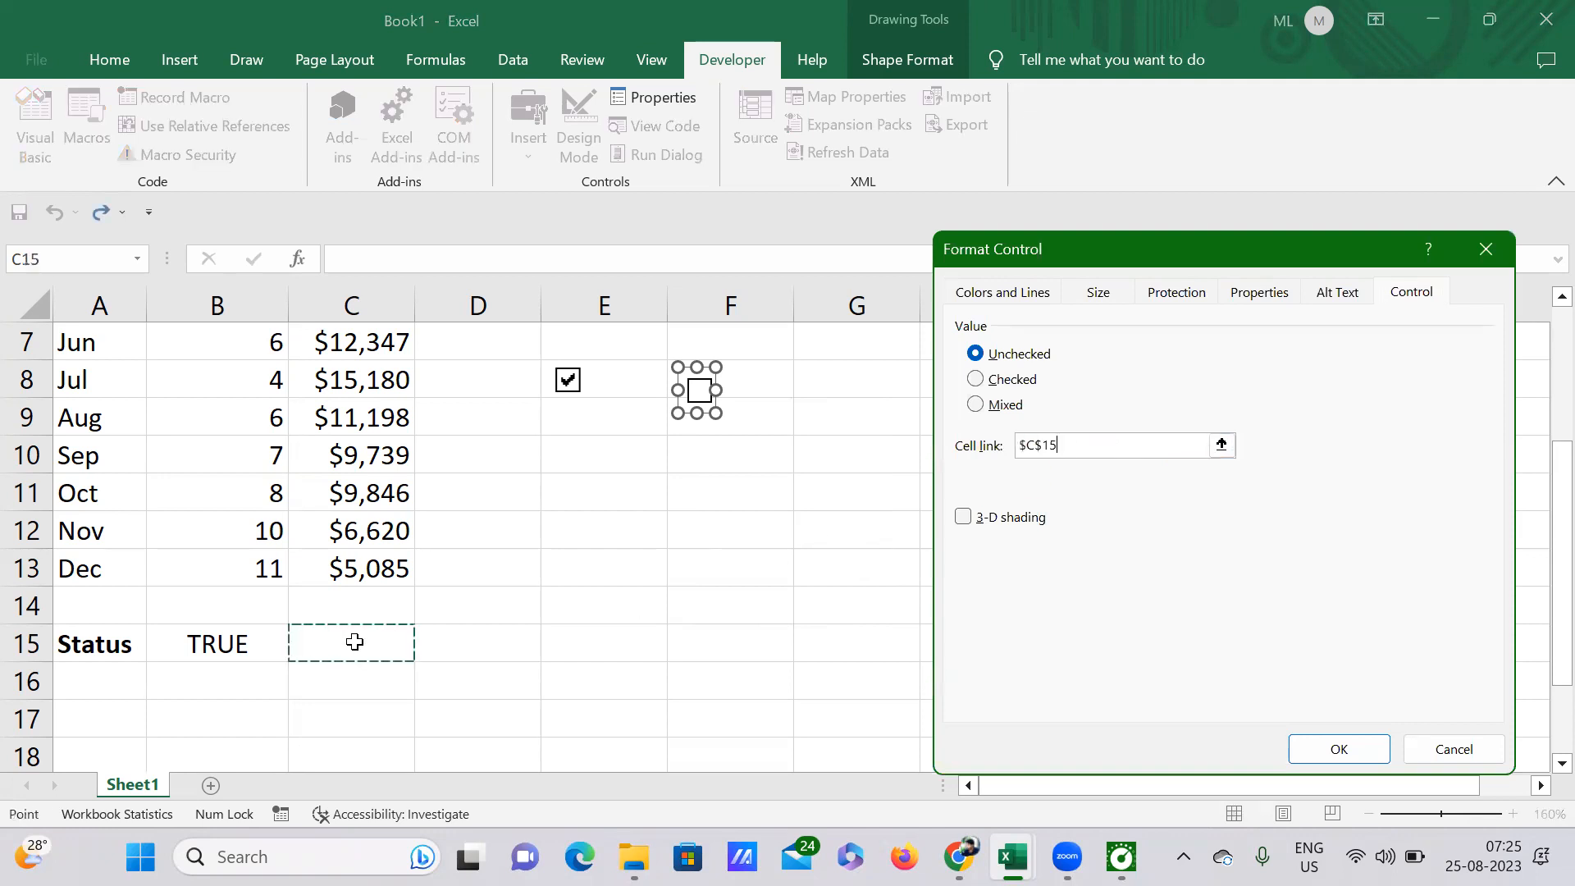
left_click(1342, 749)
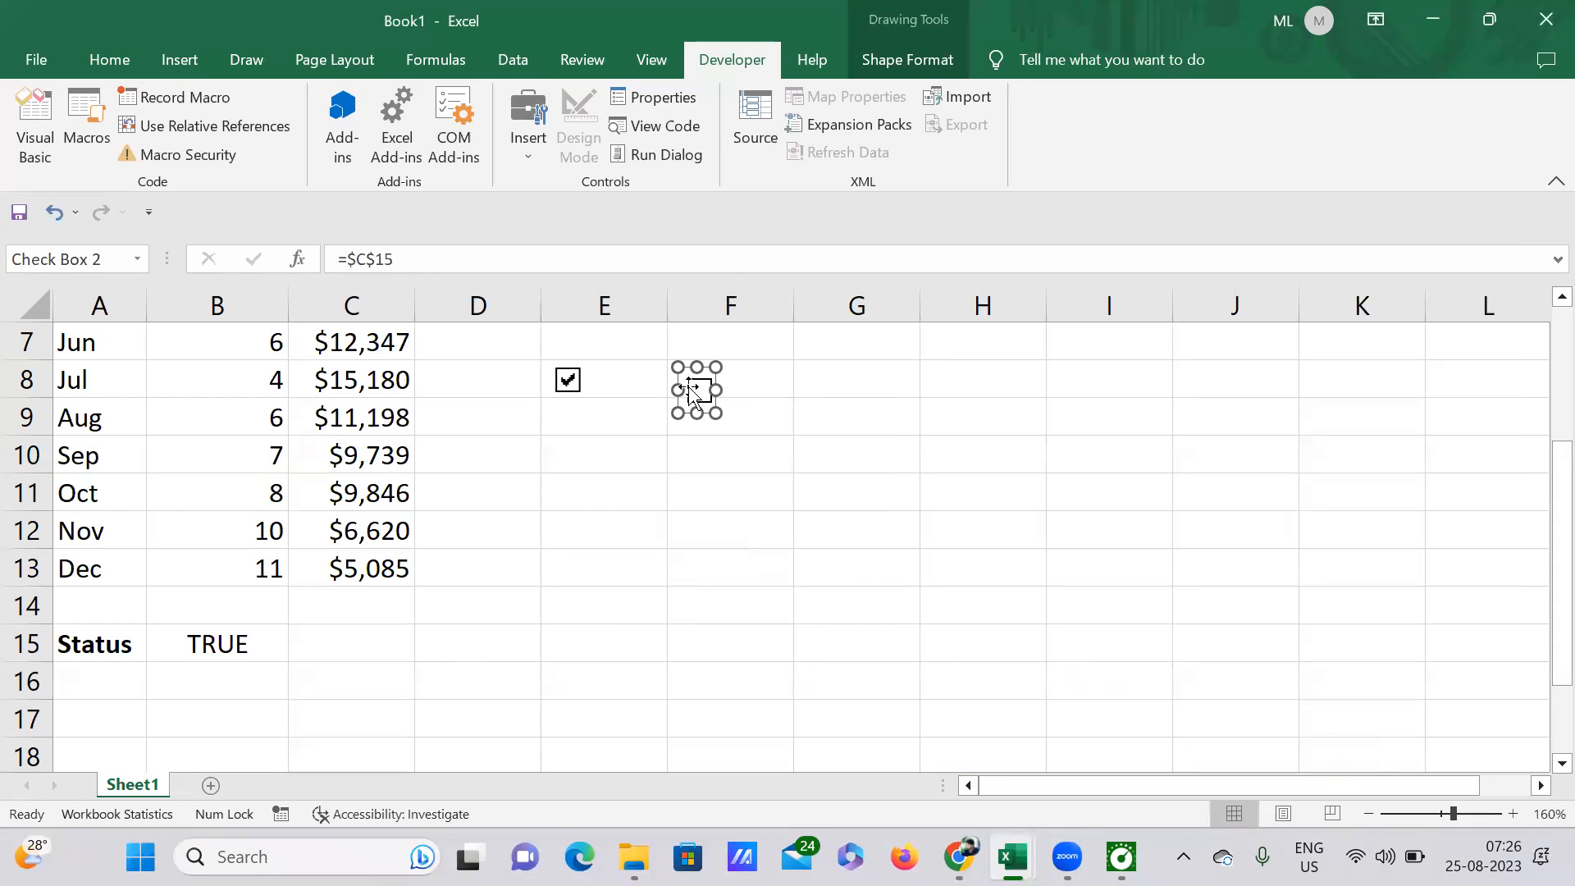
Step: Deselect the second check box and tick it to switch on the Profit status in C15
left_click(504, 613)
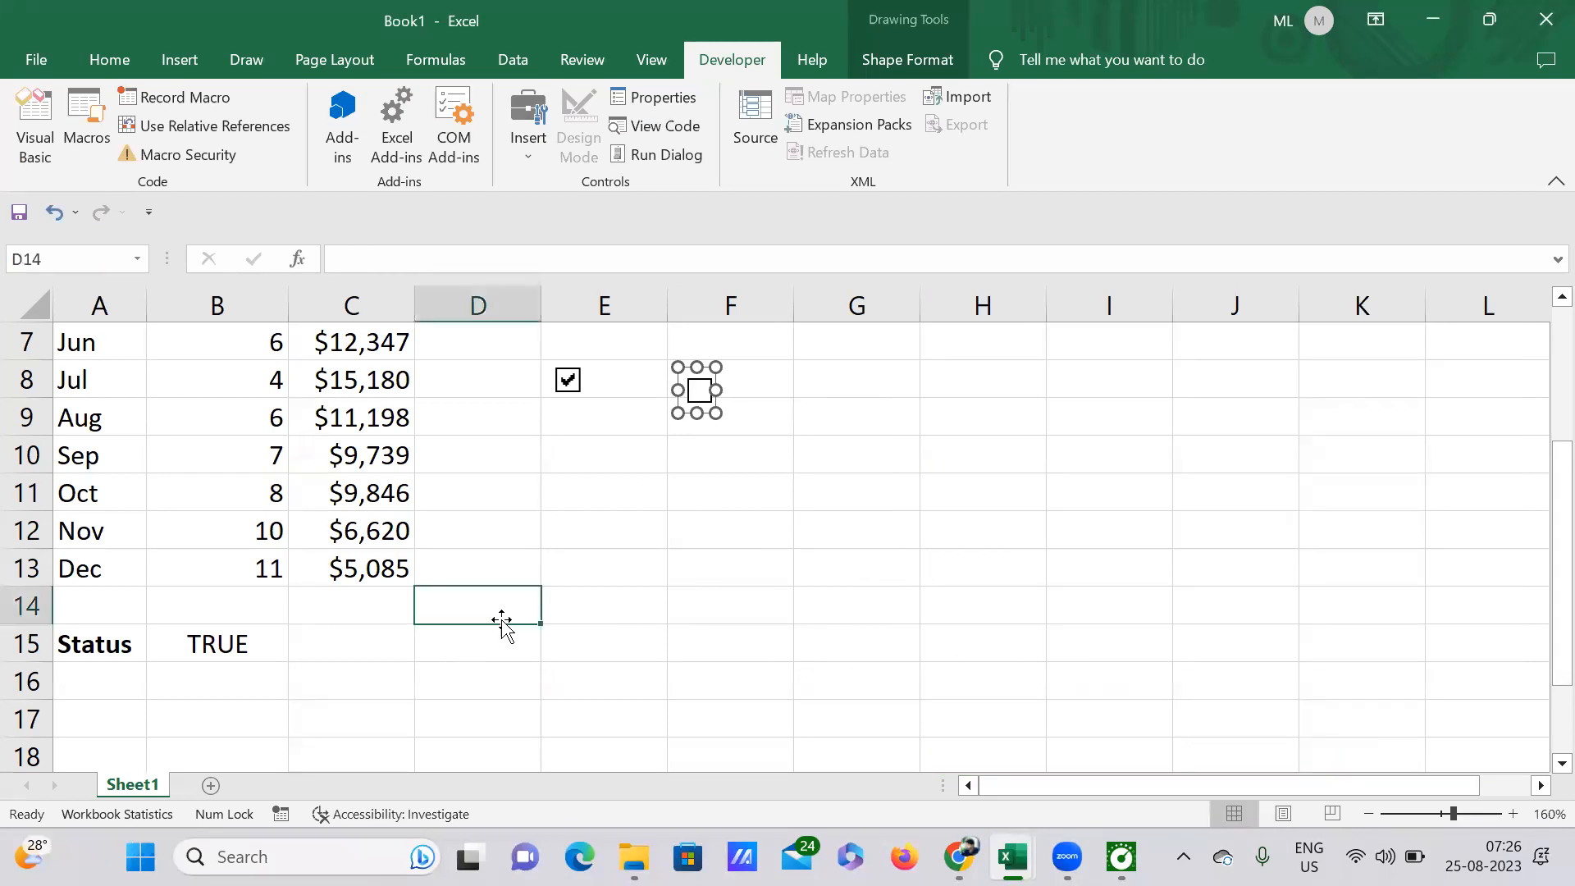
left_click(701, 397)
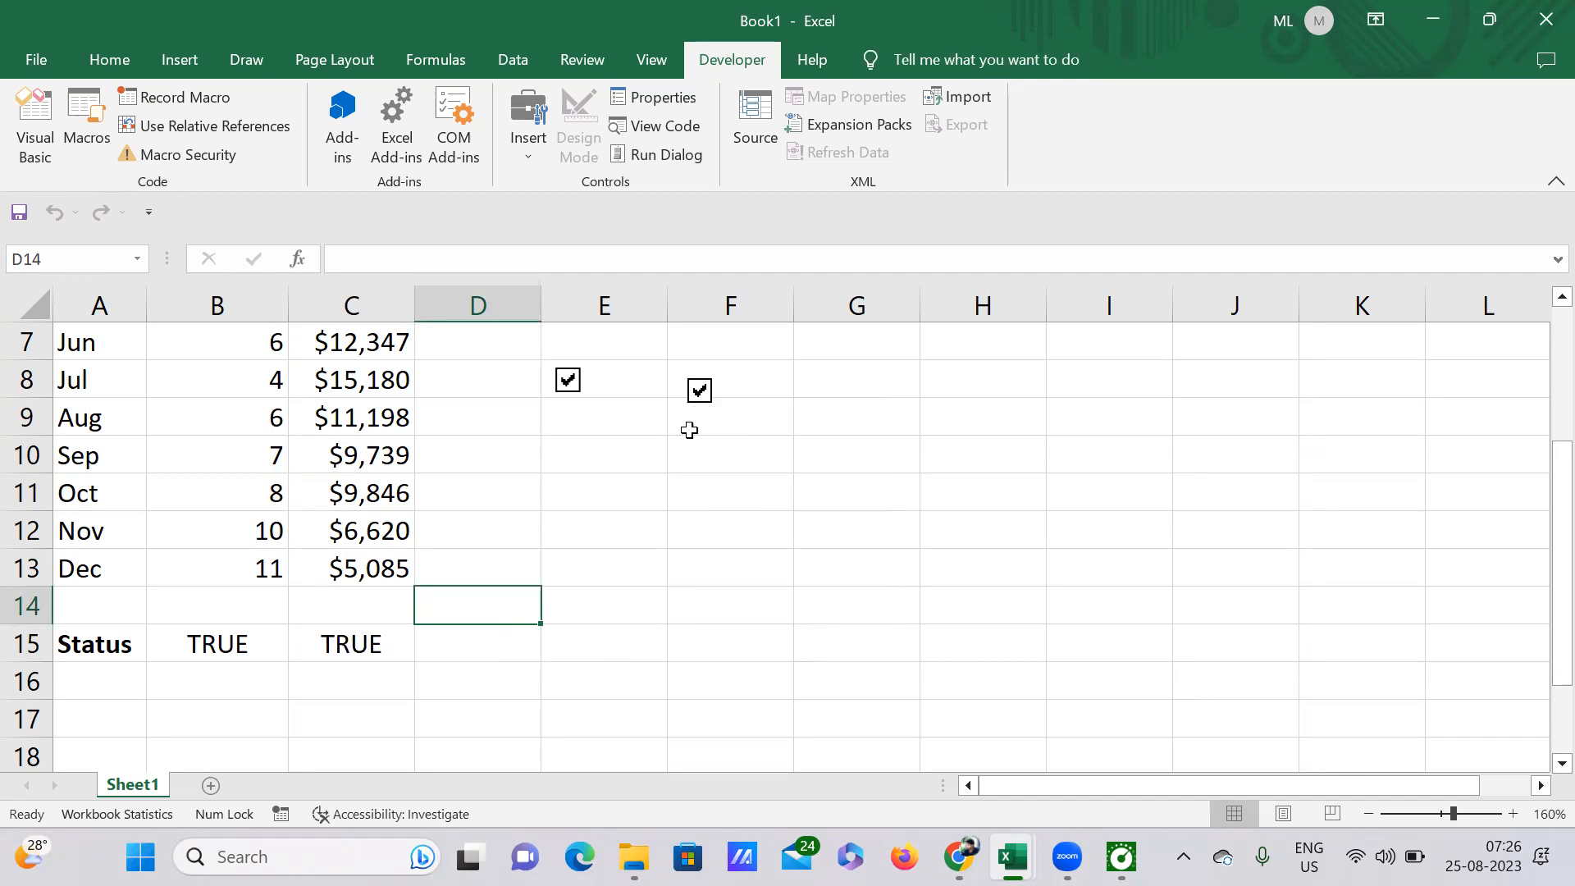
left_click(728, 545)
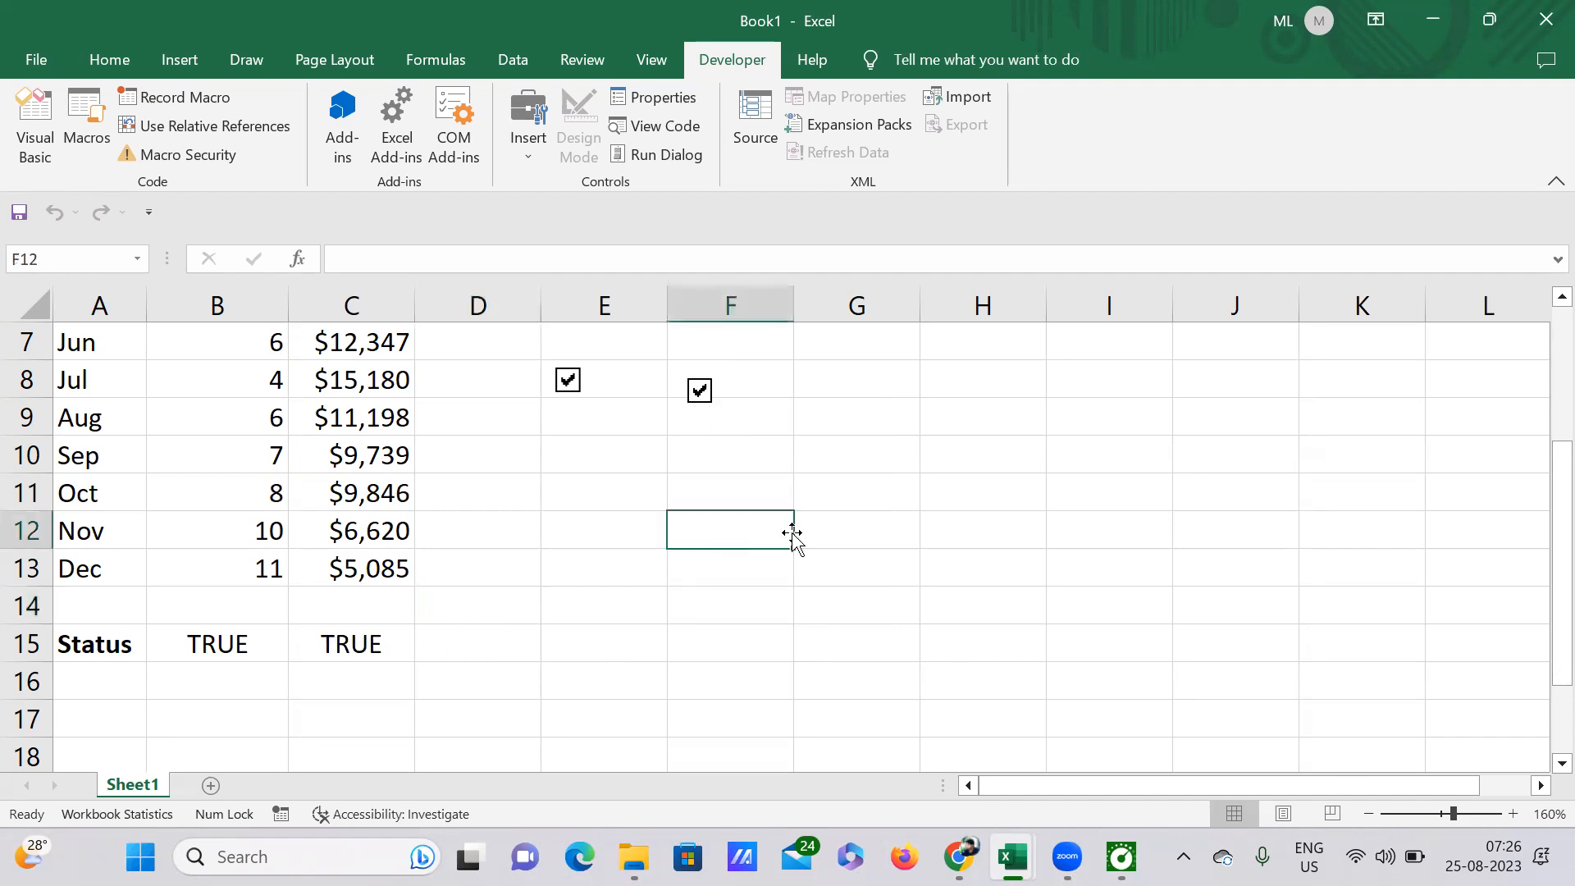
Step: Copy the whole Month column A, including the Status label, into column G
scroll(800, 528, "up", 2)
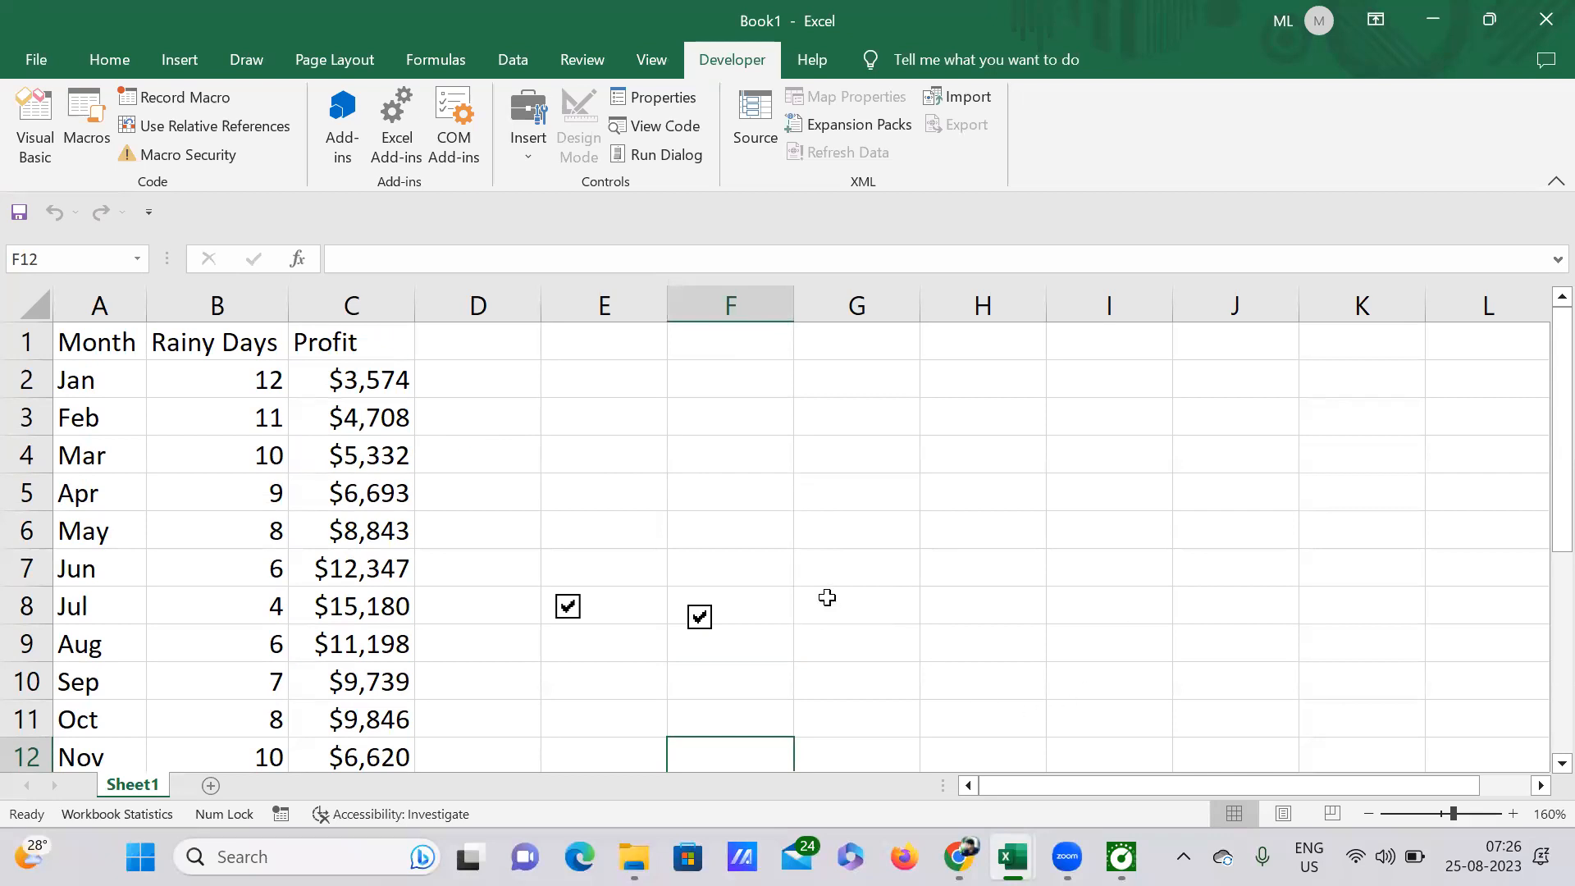
scroll(826, 576, "down", 3, "ctrl")
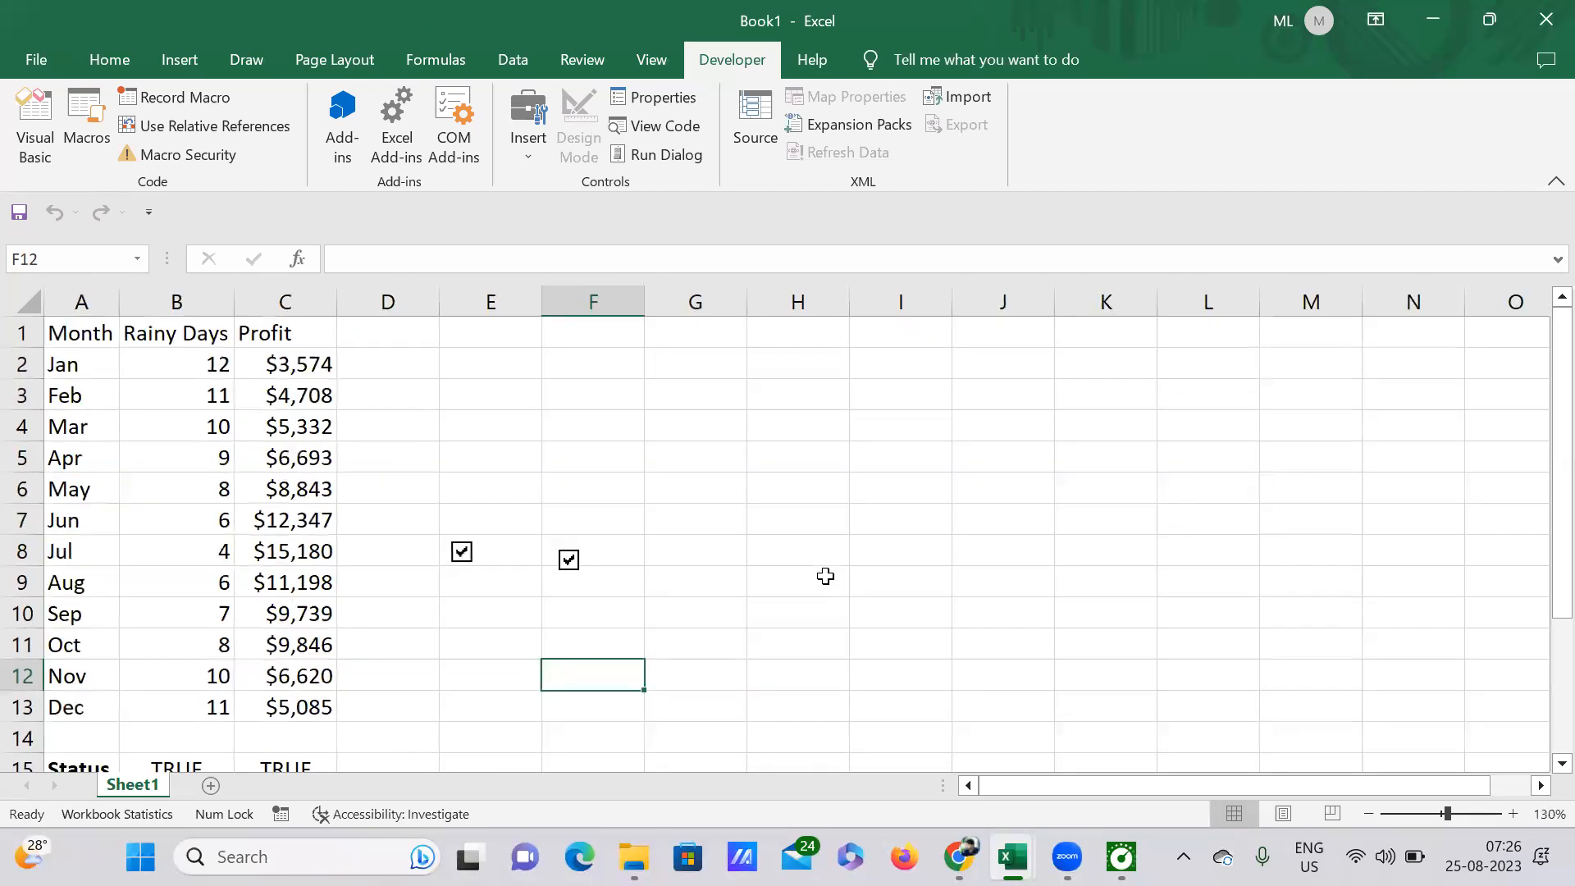
left_click(72, 301)
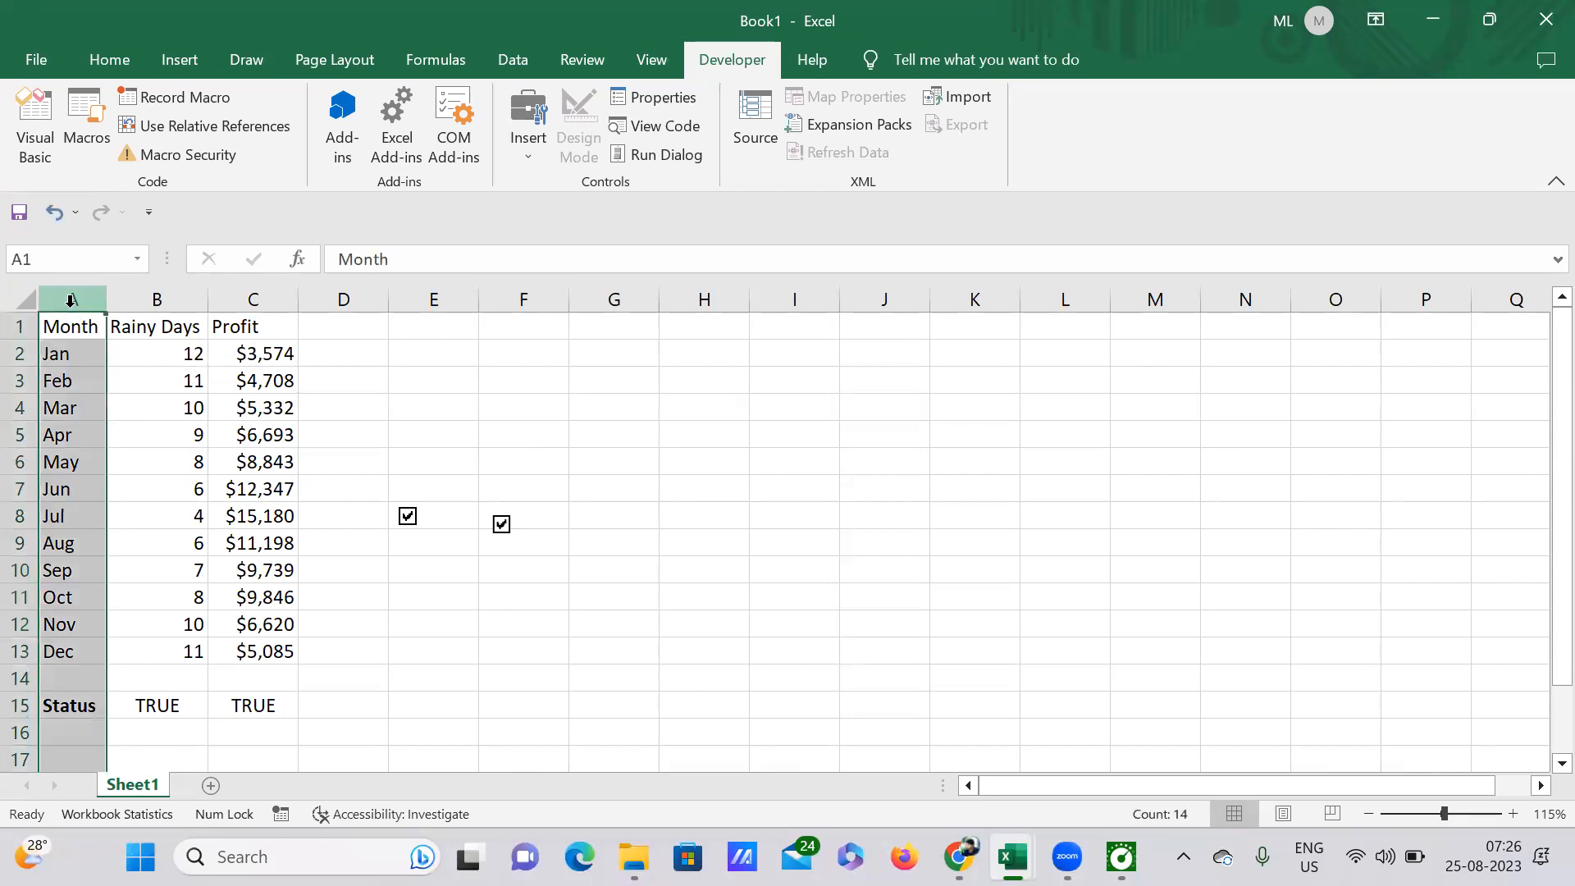
key("ctrl+c")
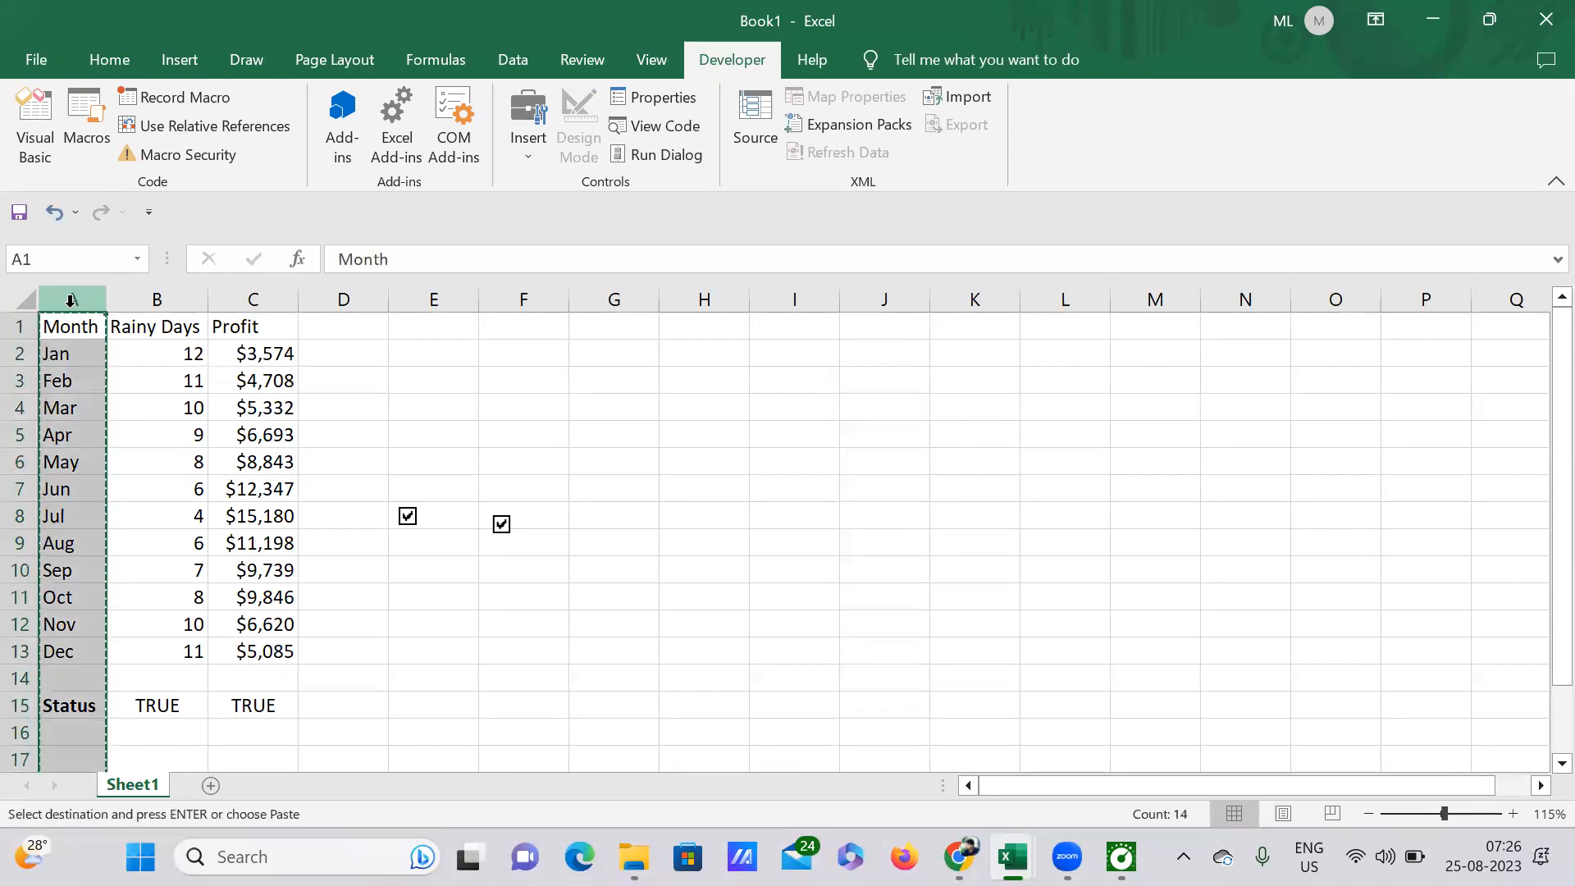
left_click(795, 328)
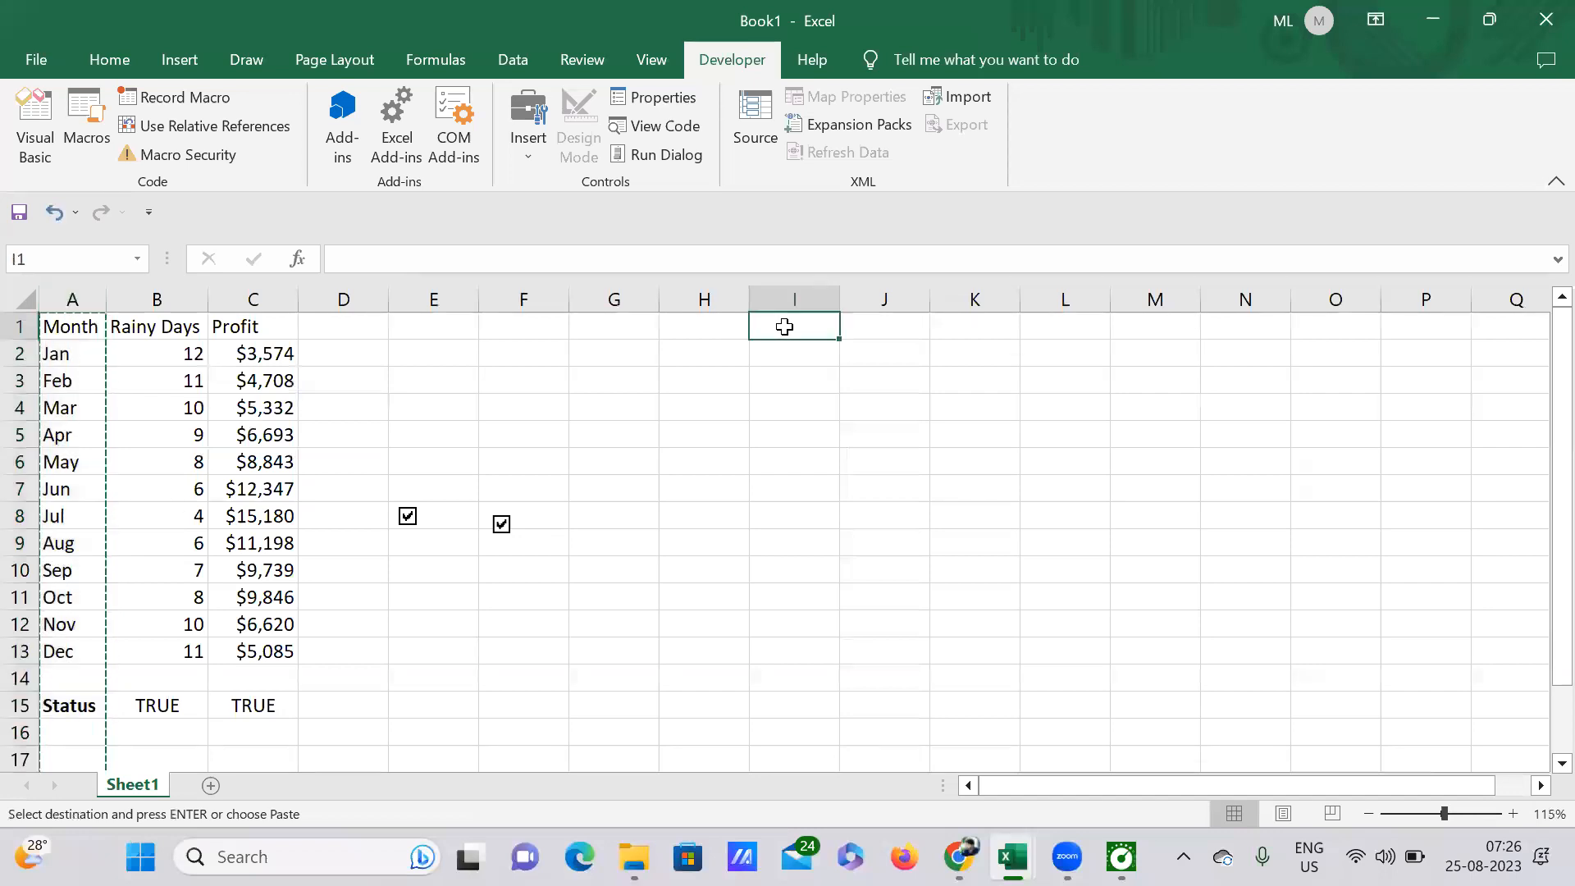
left_click(628, 325)
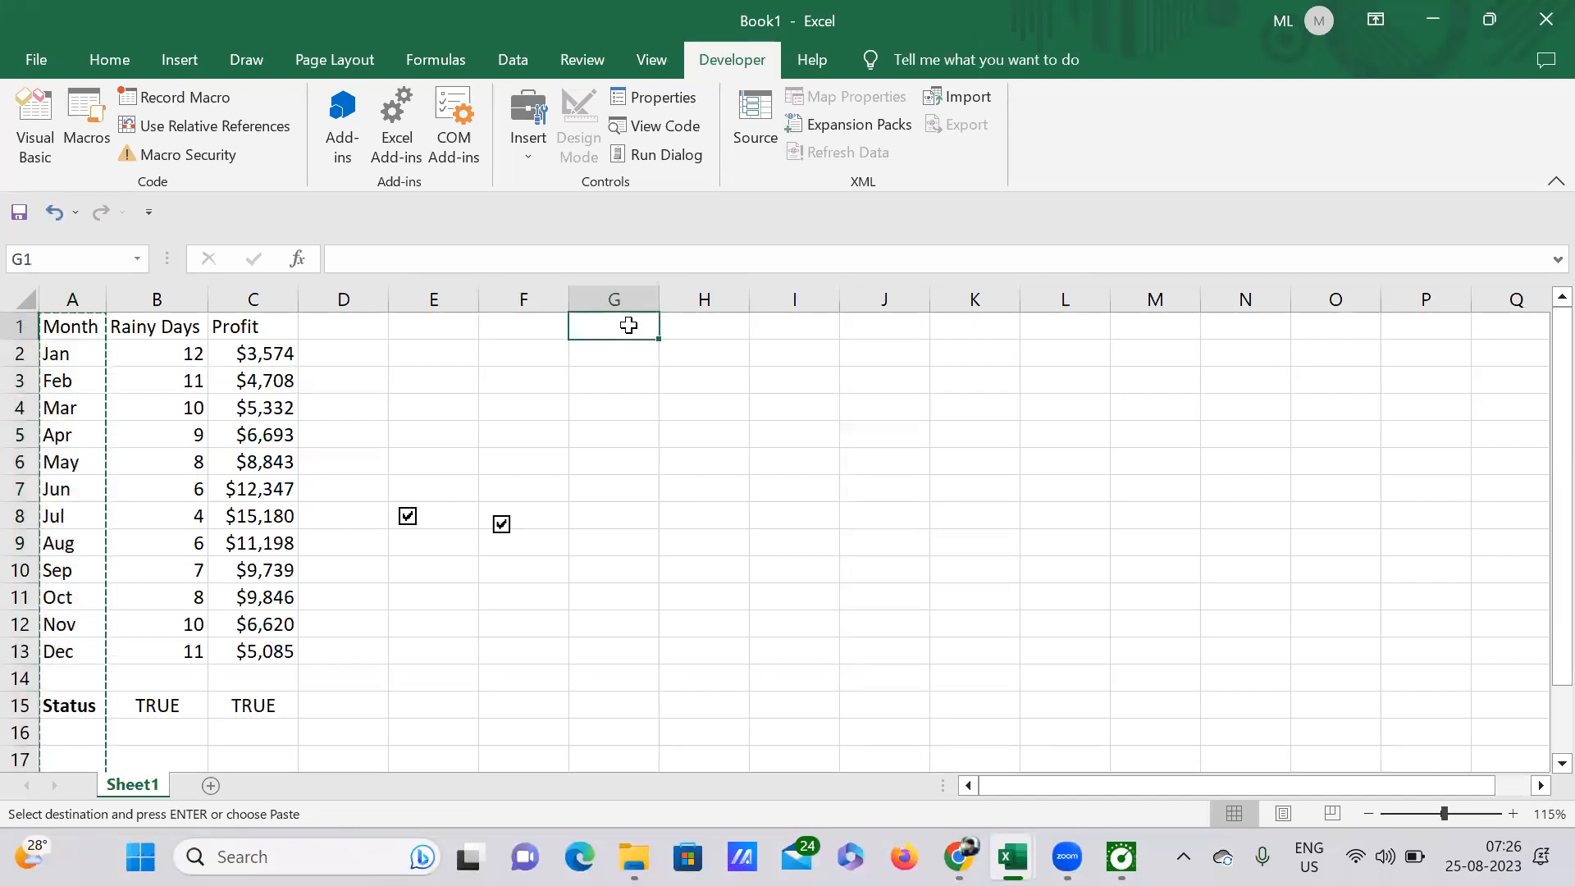
key("ctrl+v")
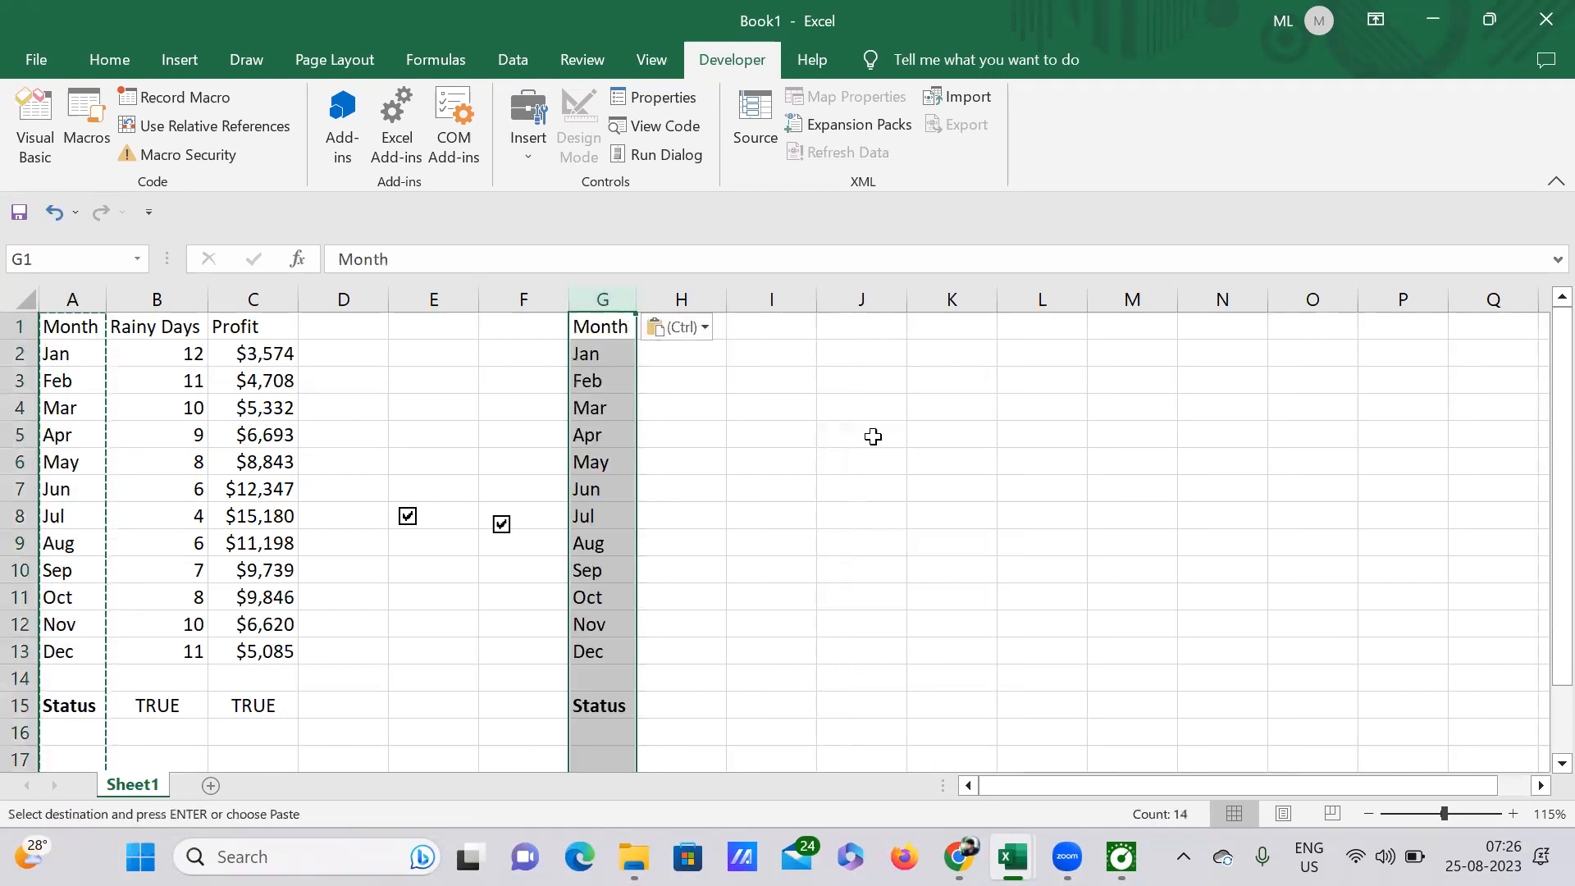
left_click(805, 495)
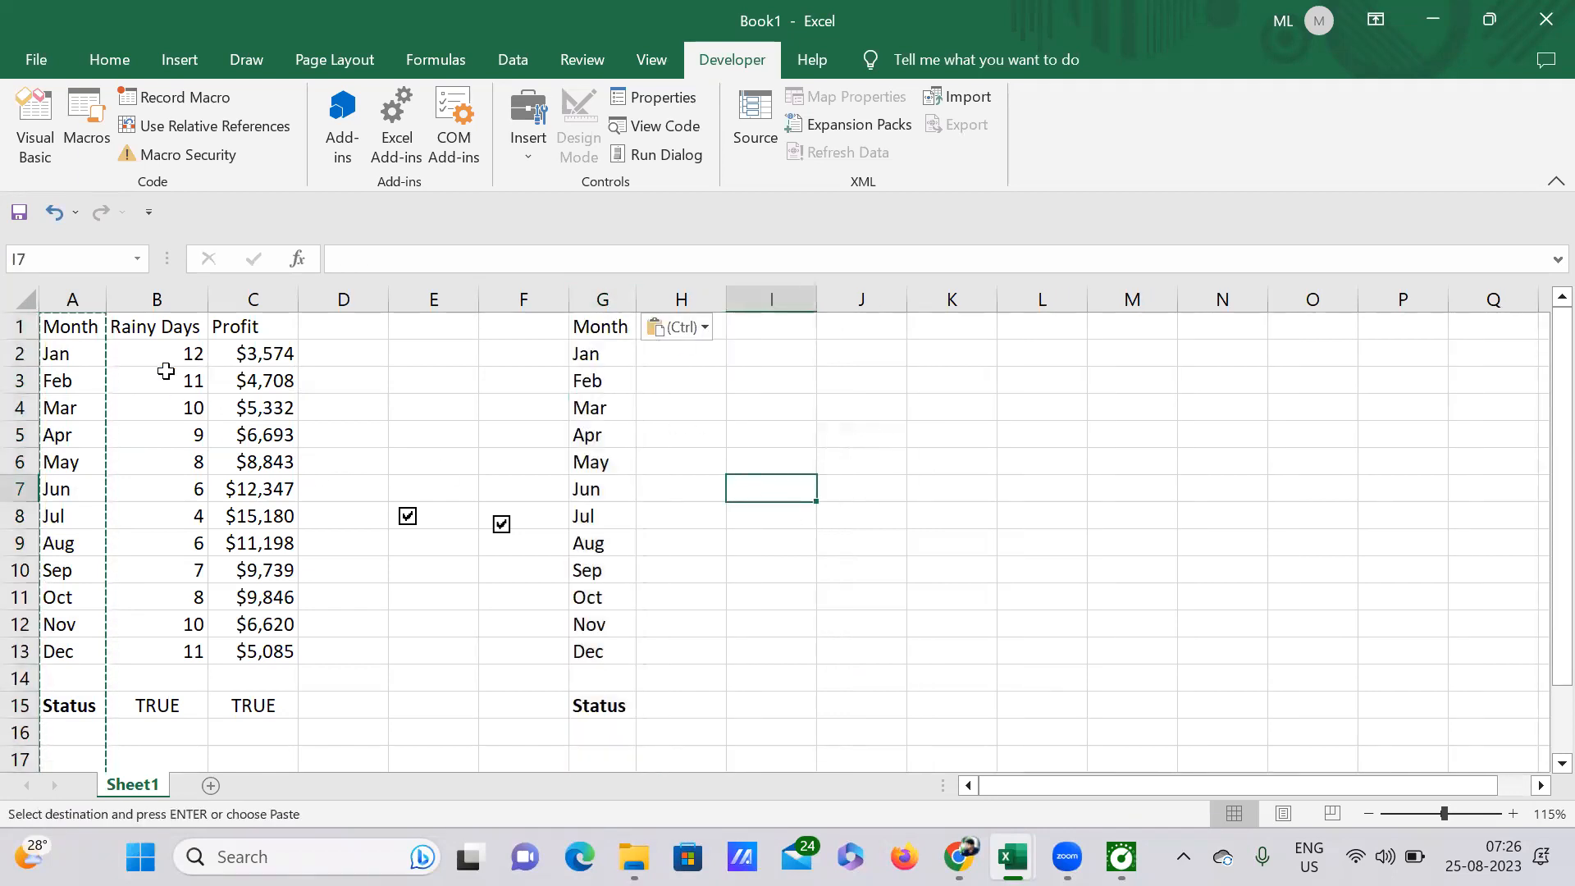
Step: Copy the Rainy Days and Profit headings from B1:C1 to H1:I1 and auto-fit column H's width
left_click_drag(138, 328, 241, 330)
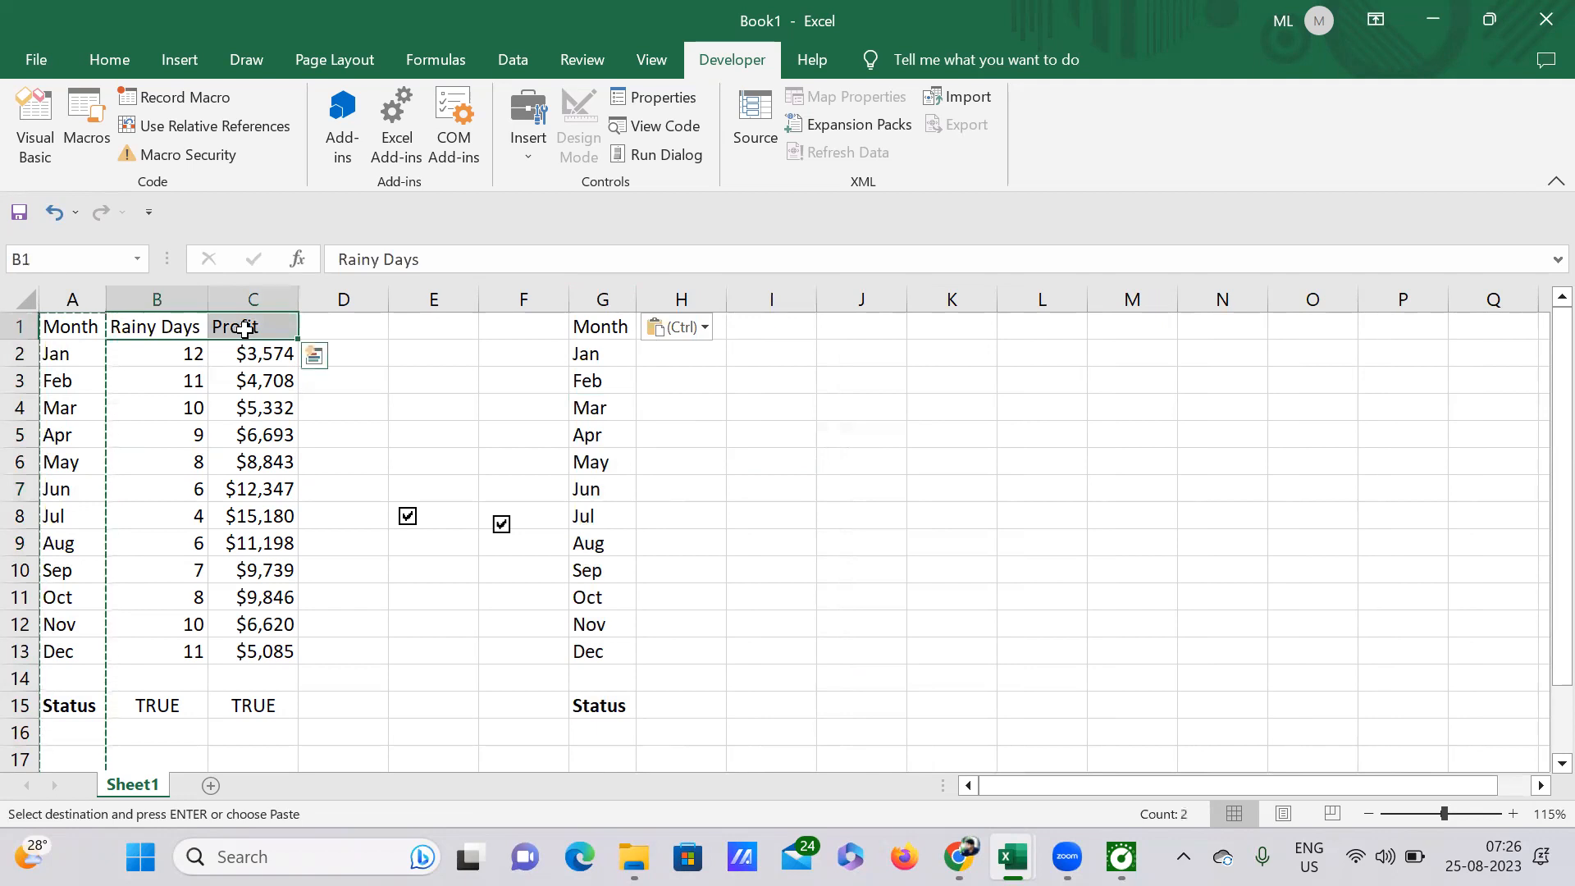
key("ctrl+c")
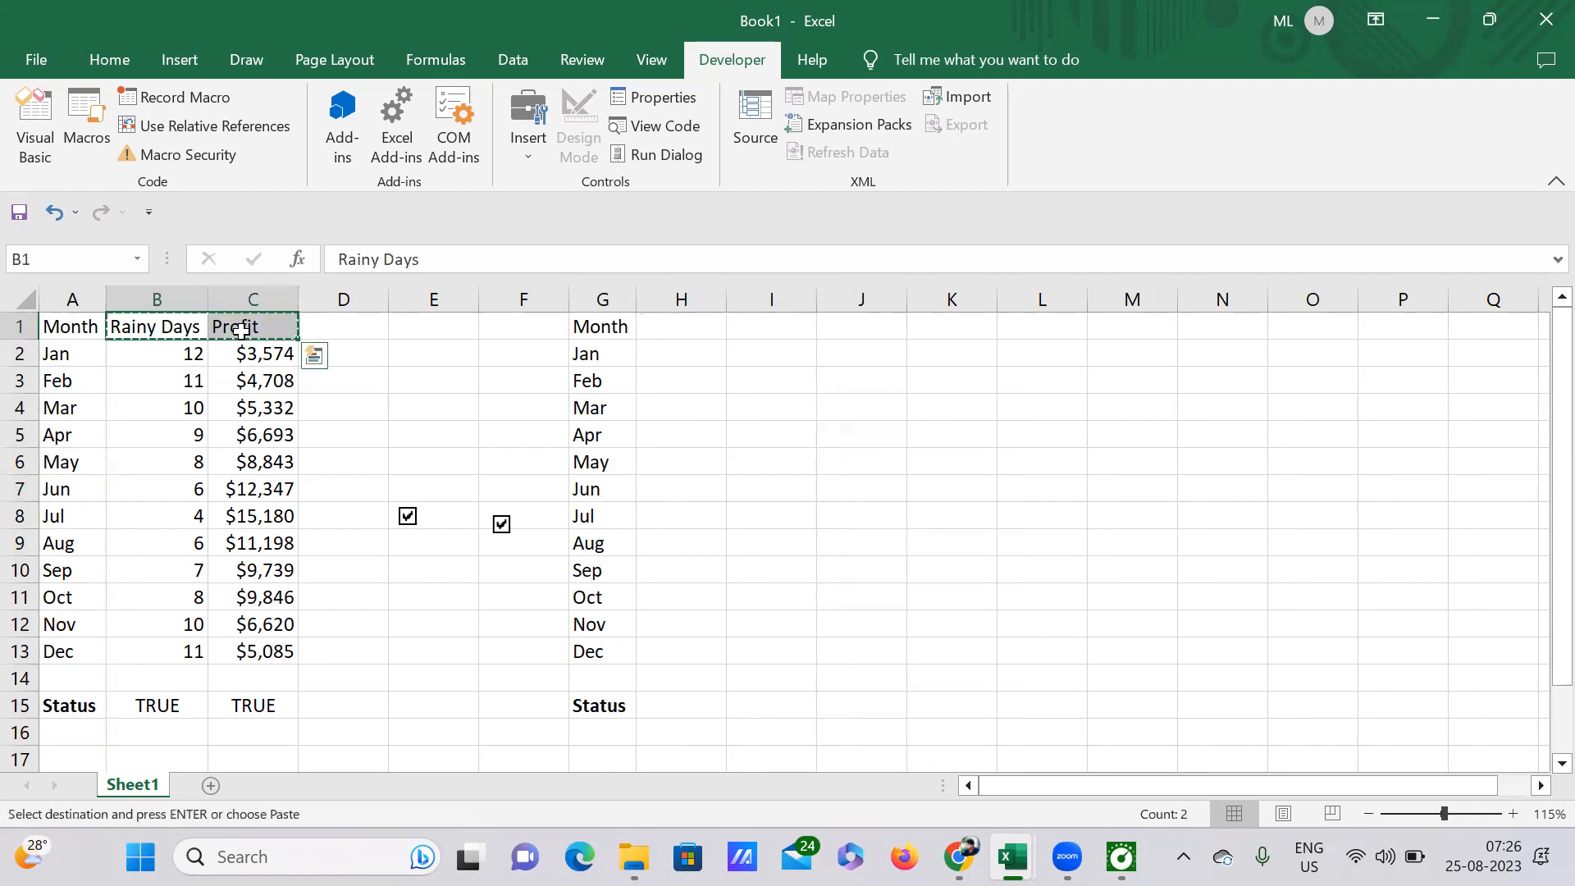
key("ctrl+q")
left_click(666, 326)
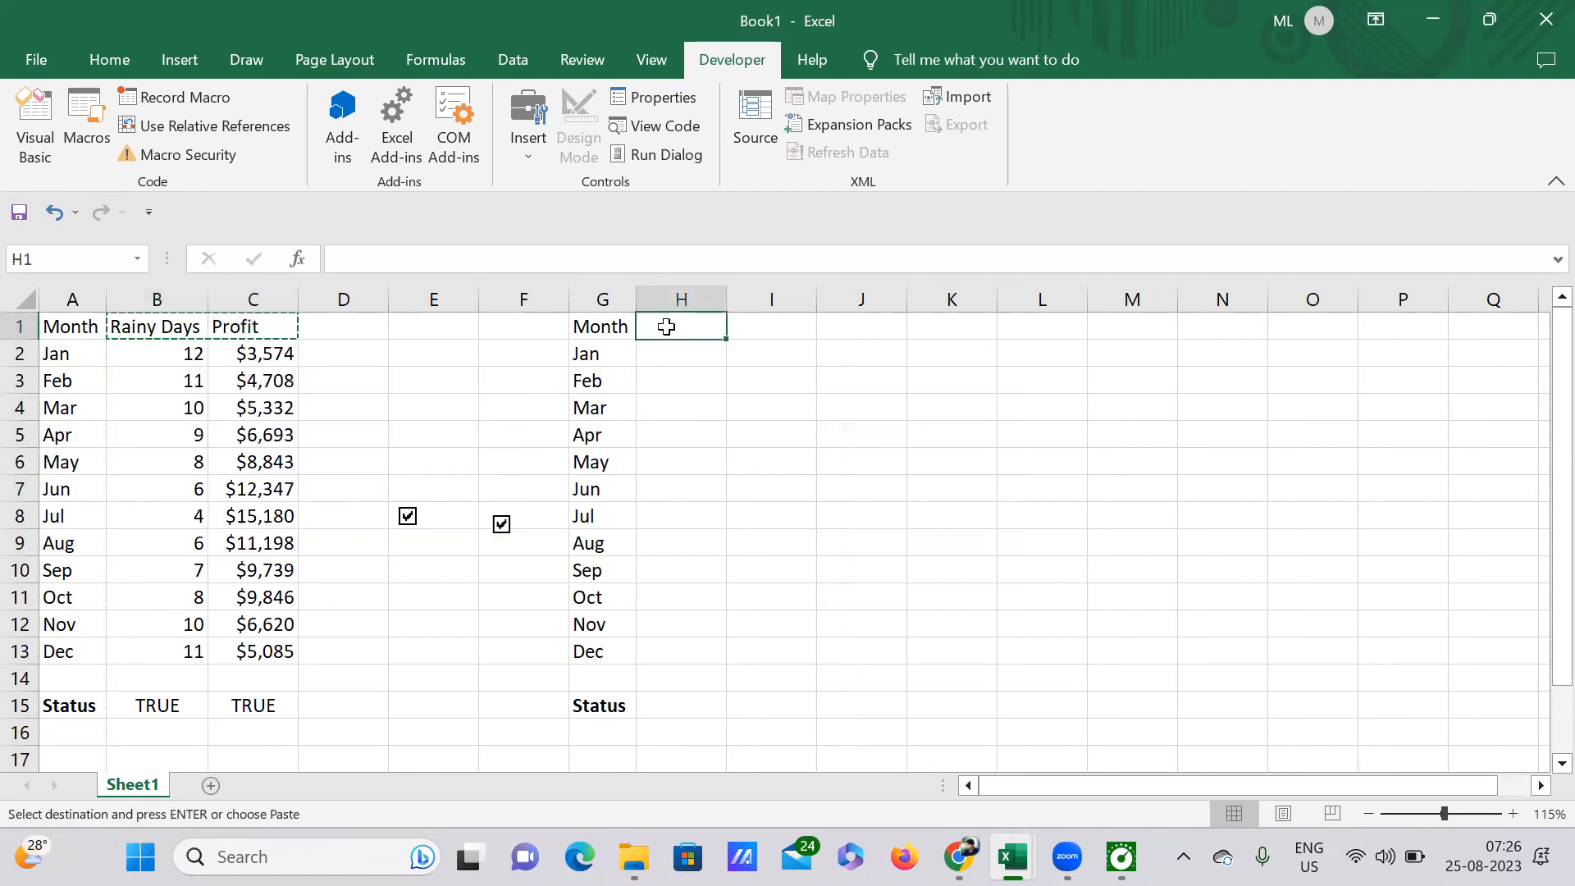
key("ctrl+v")
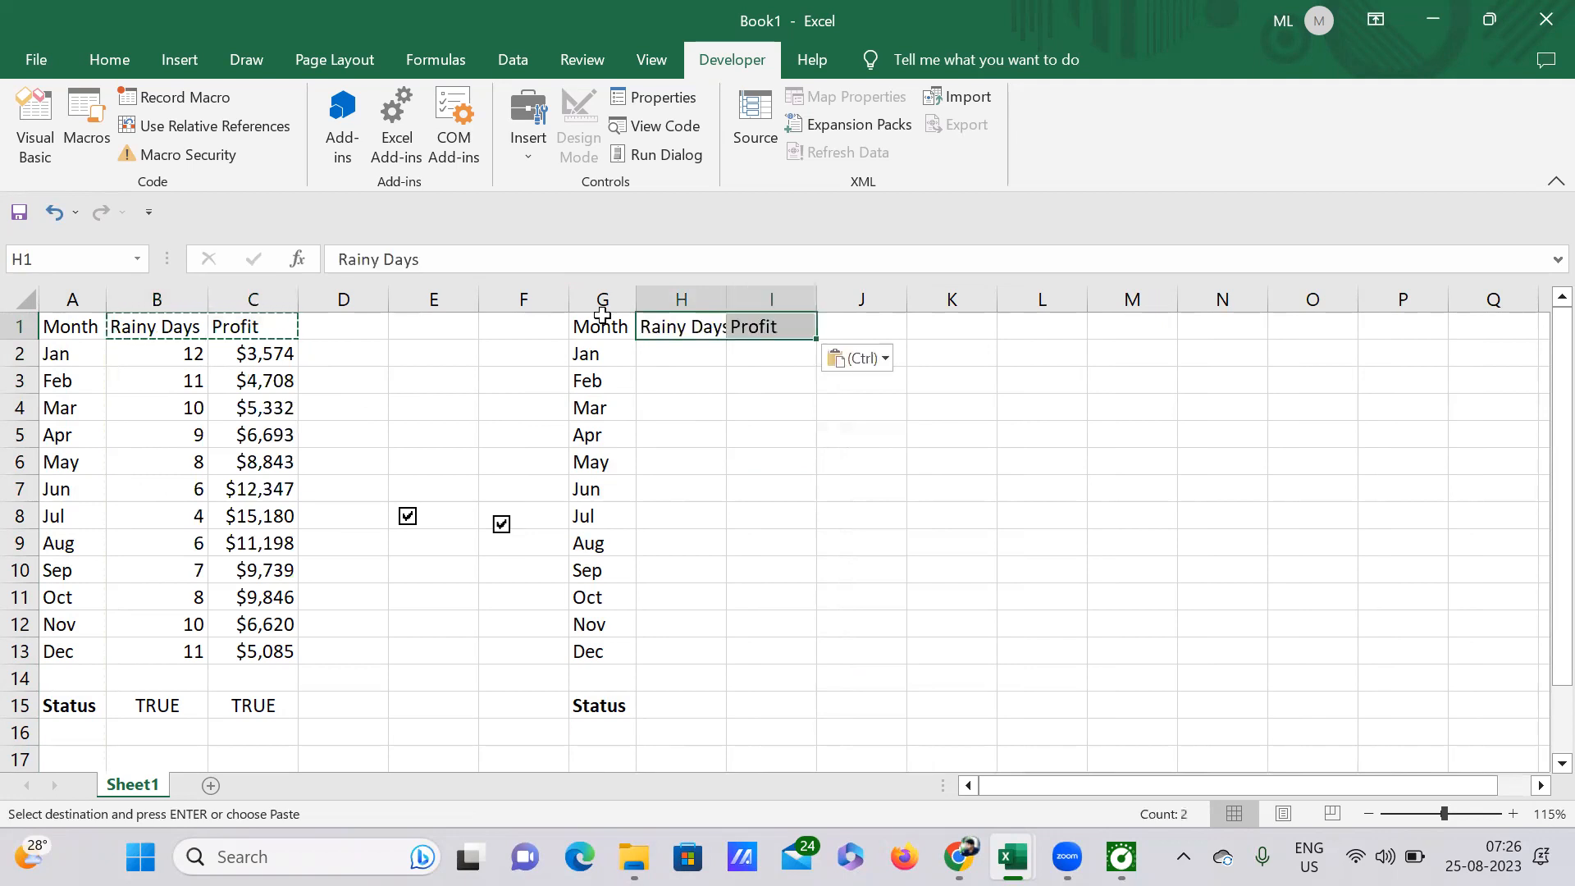
double_click(730, 293)
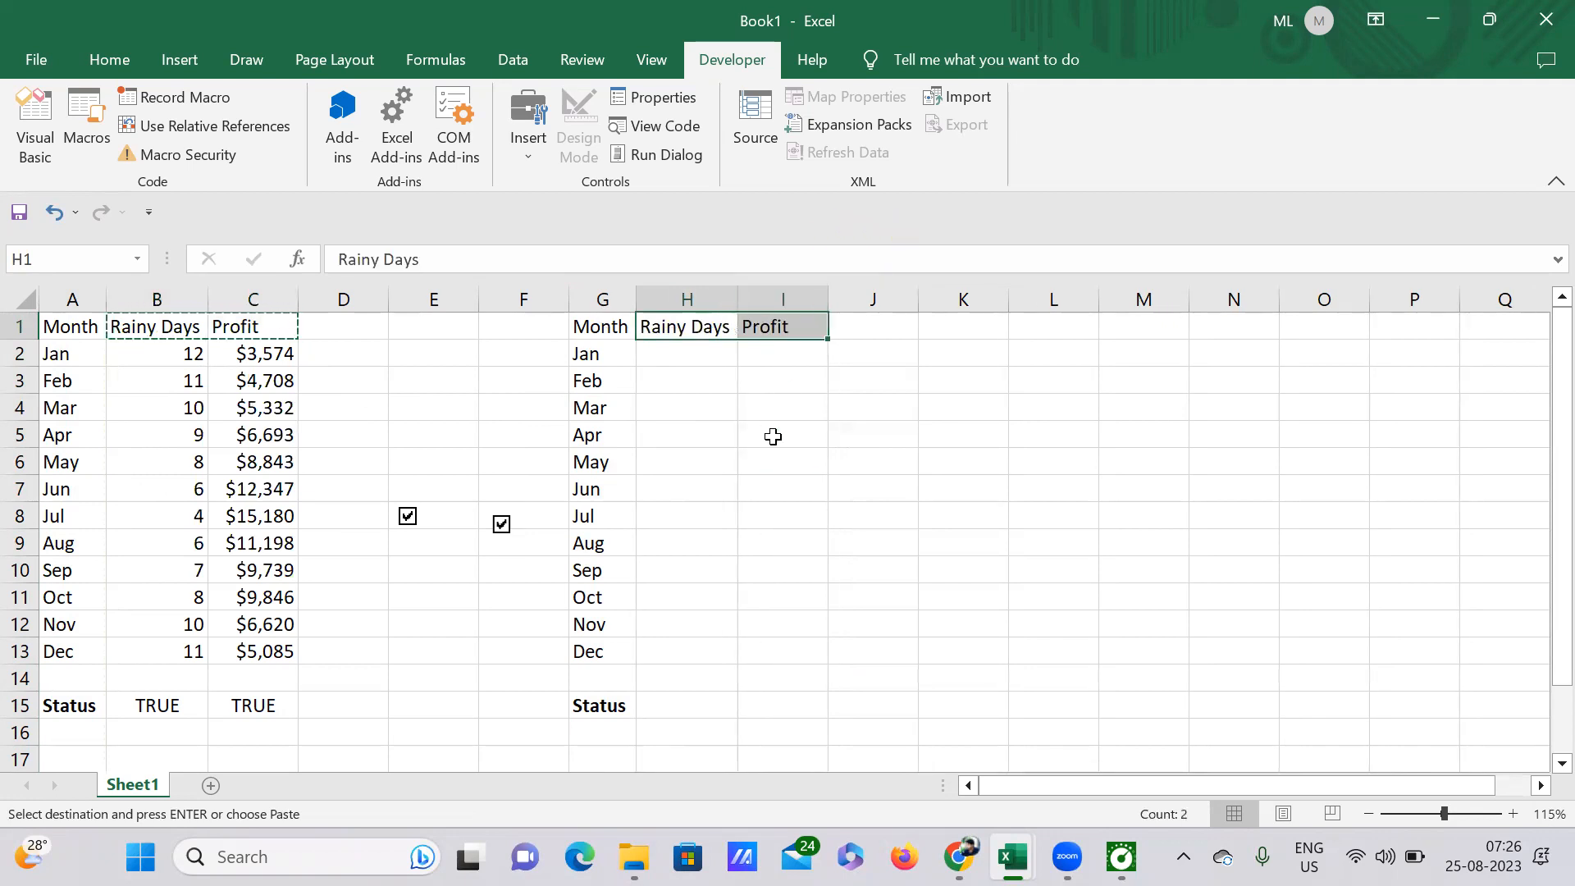
Step: Enter the formula =IF(B15,B2,NA()) in H2 for January's Rainy Days
left_click(769, 433)
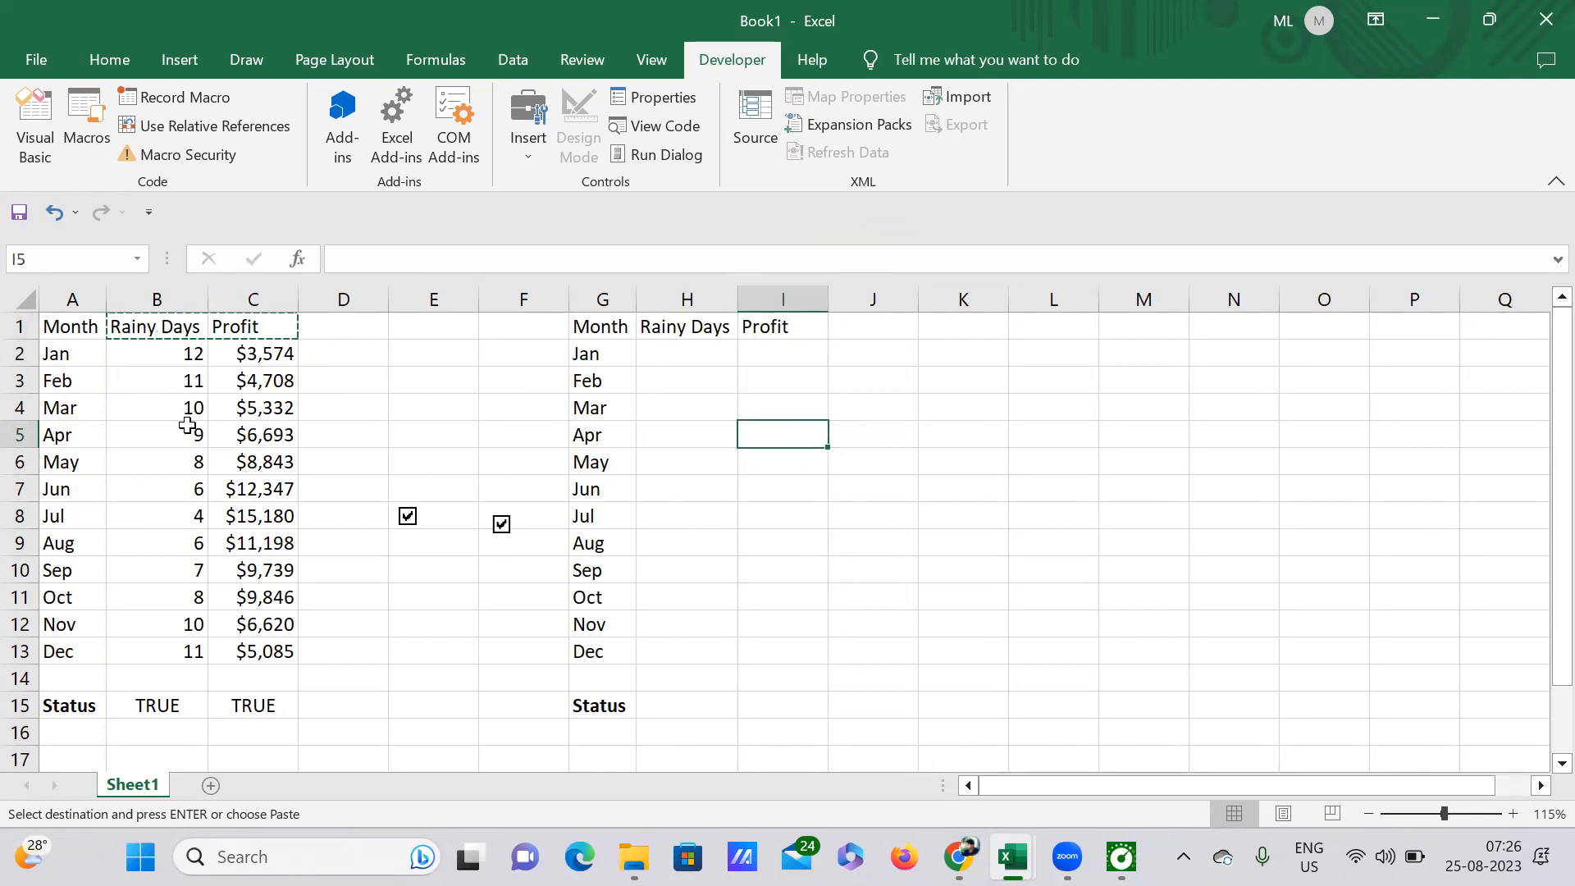
left_click(693, 352)
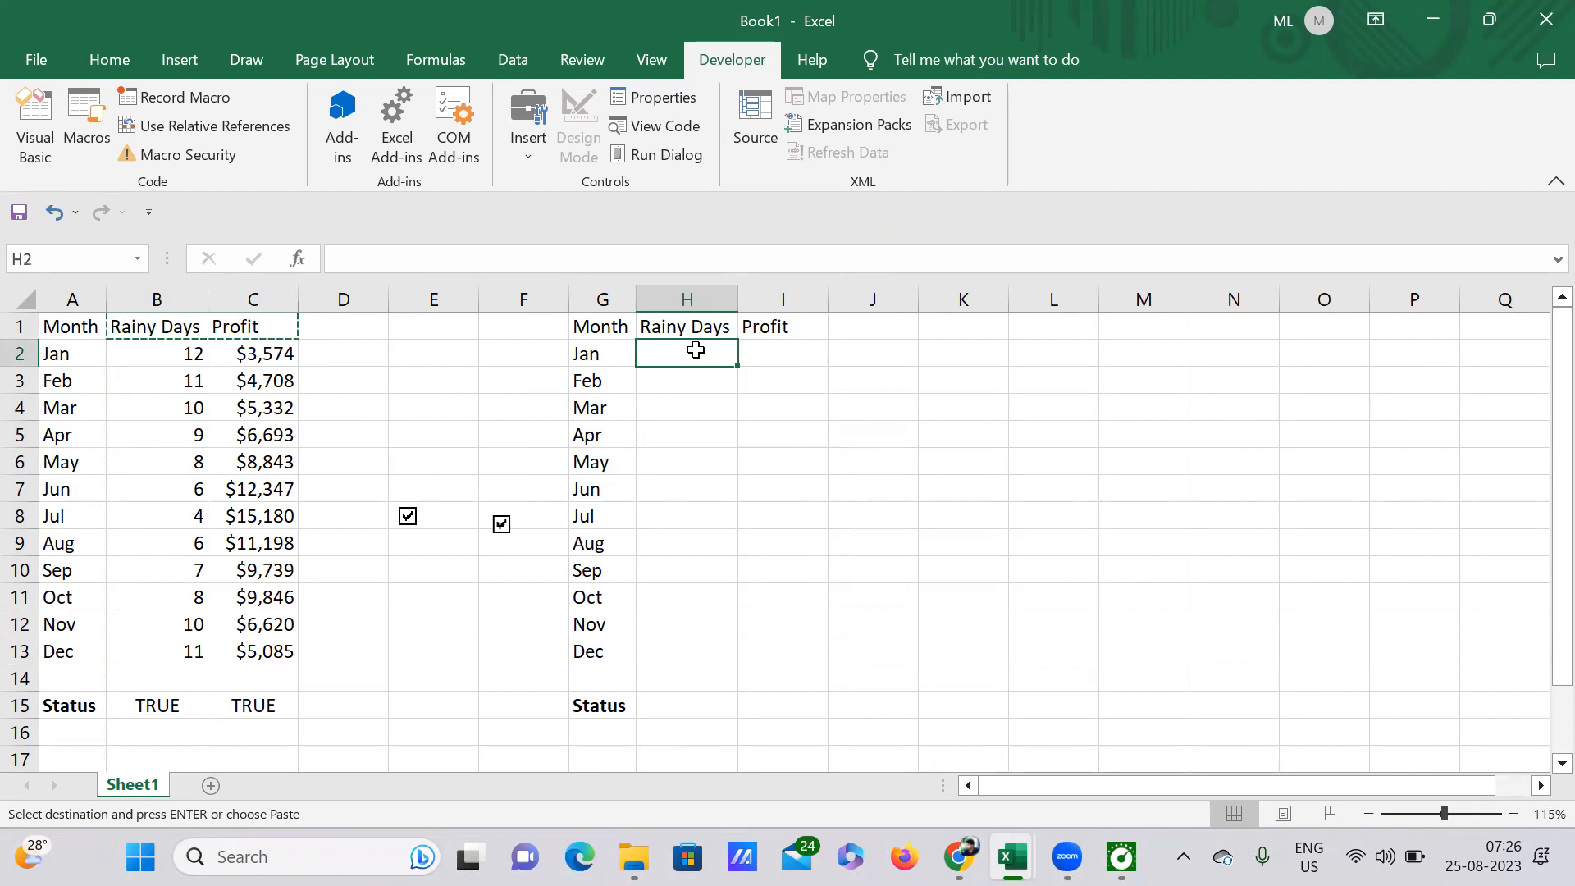
type("=")
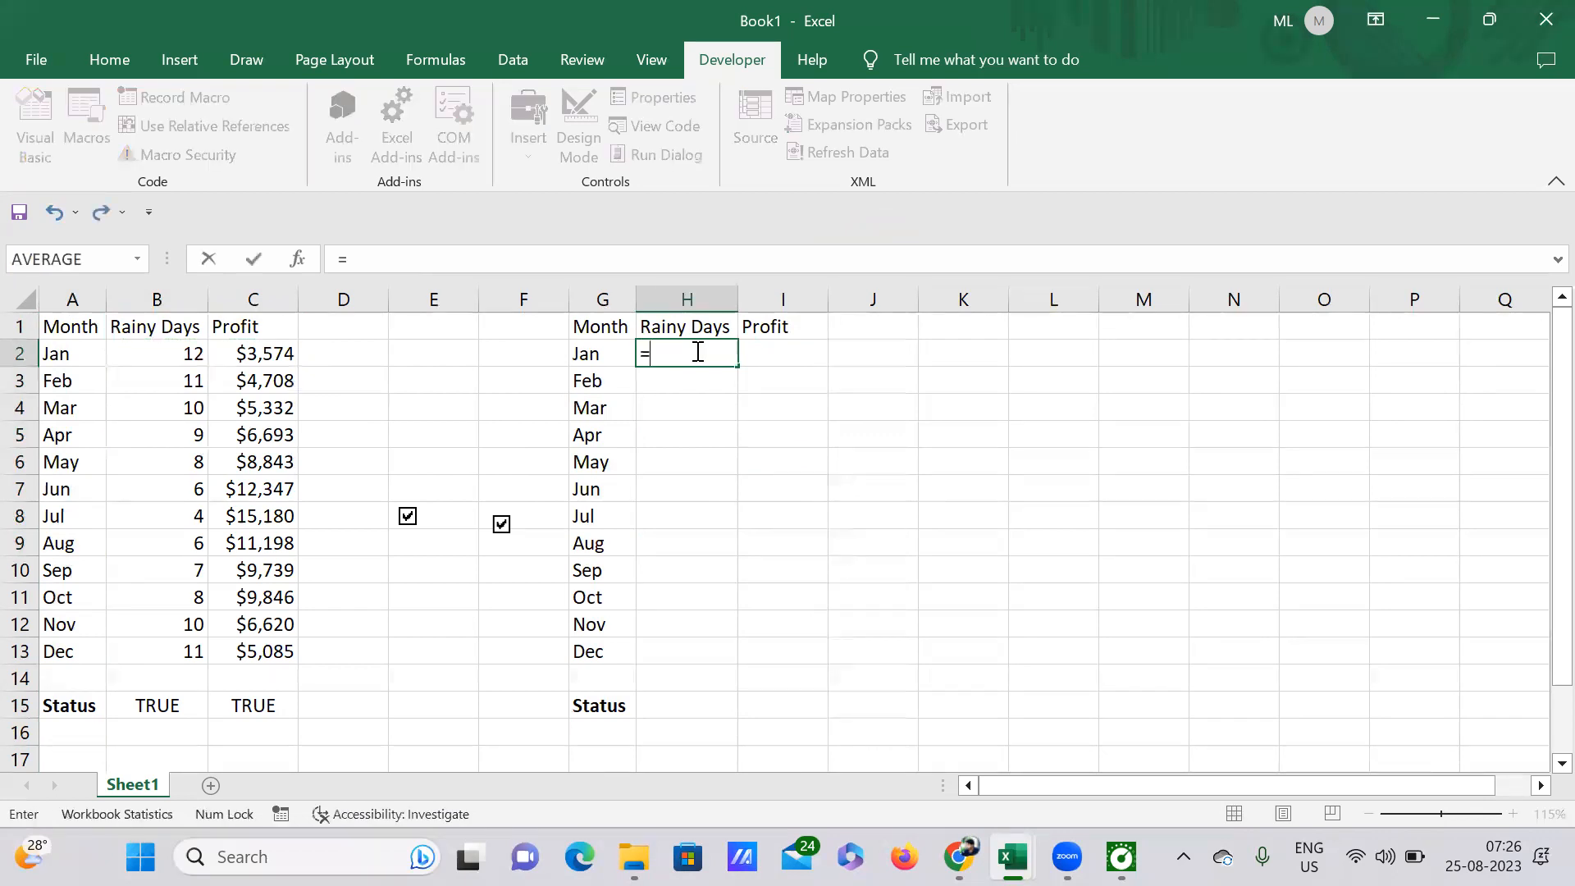
type("if")
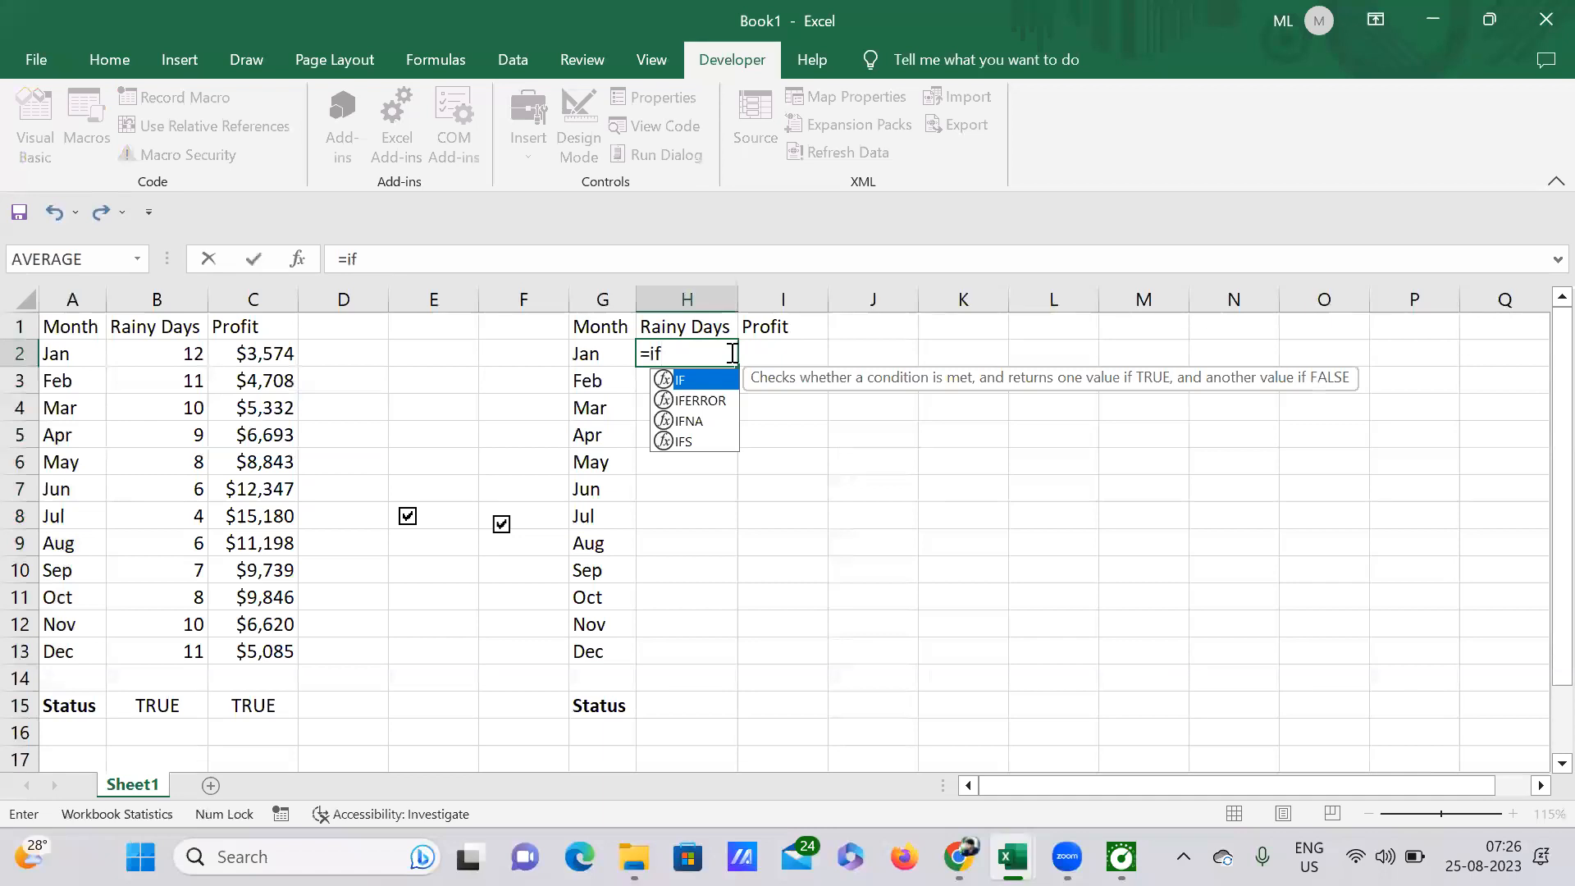
double_click(693, 381)
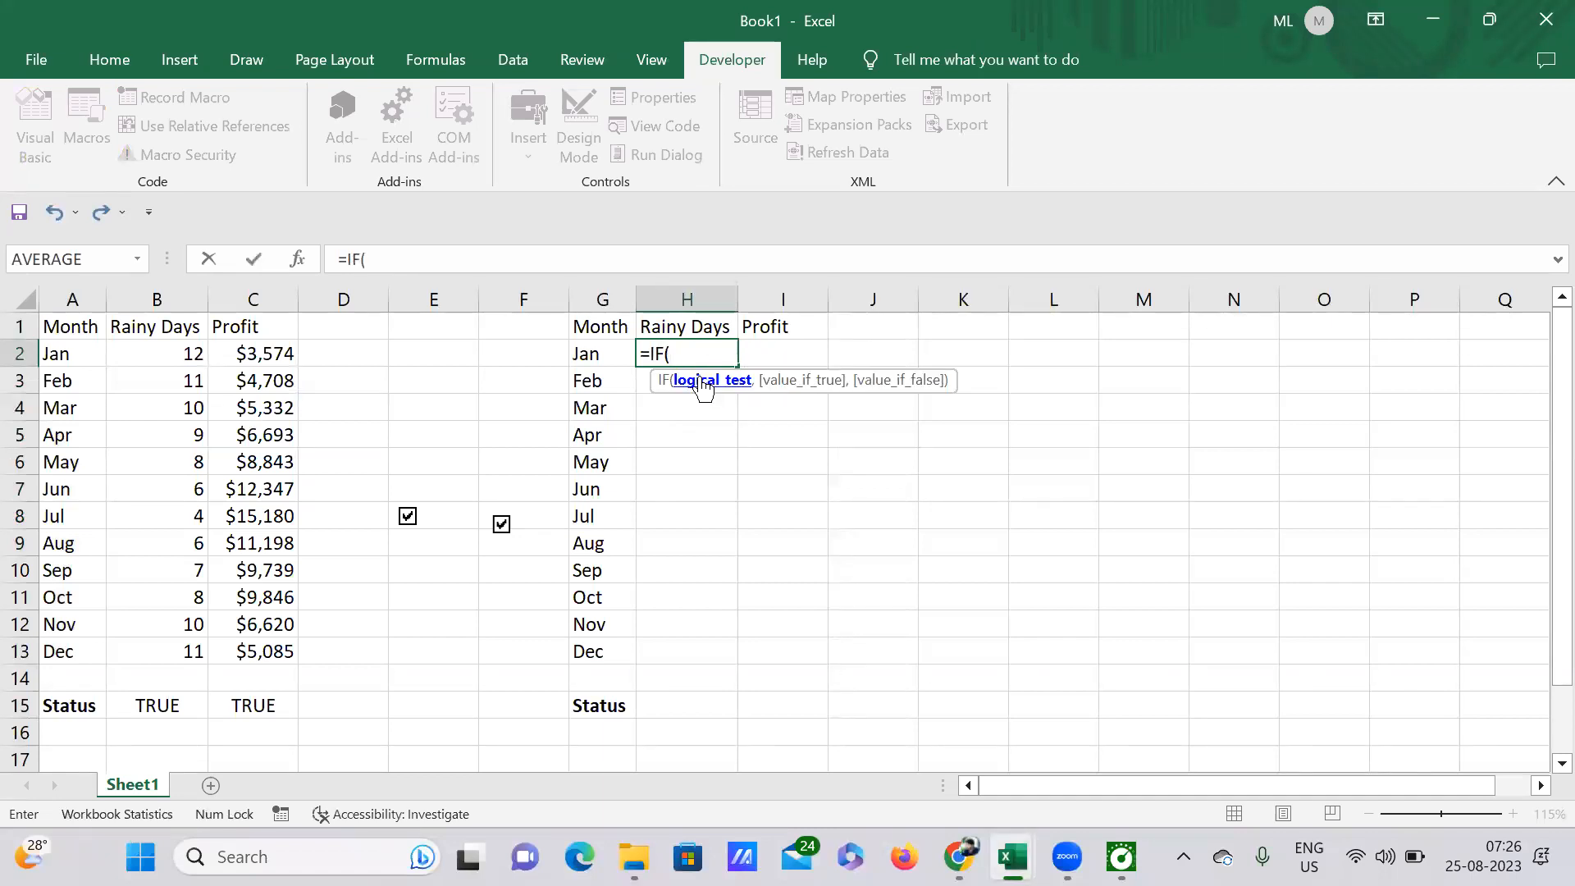
left_click(175, 706)
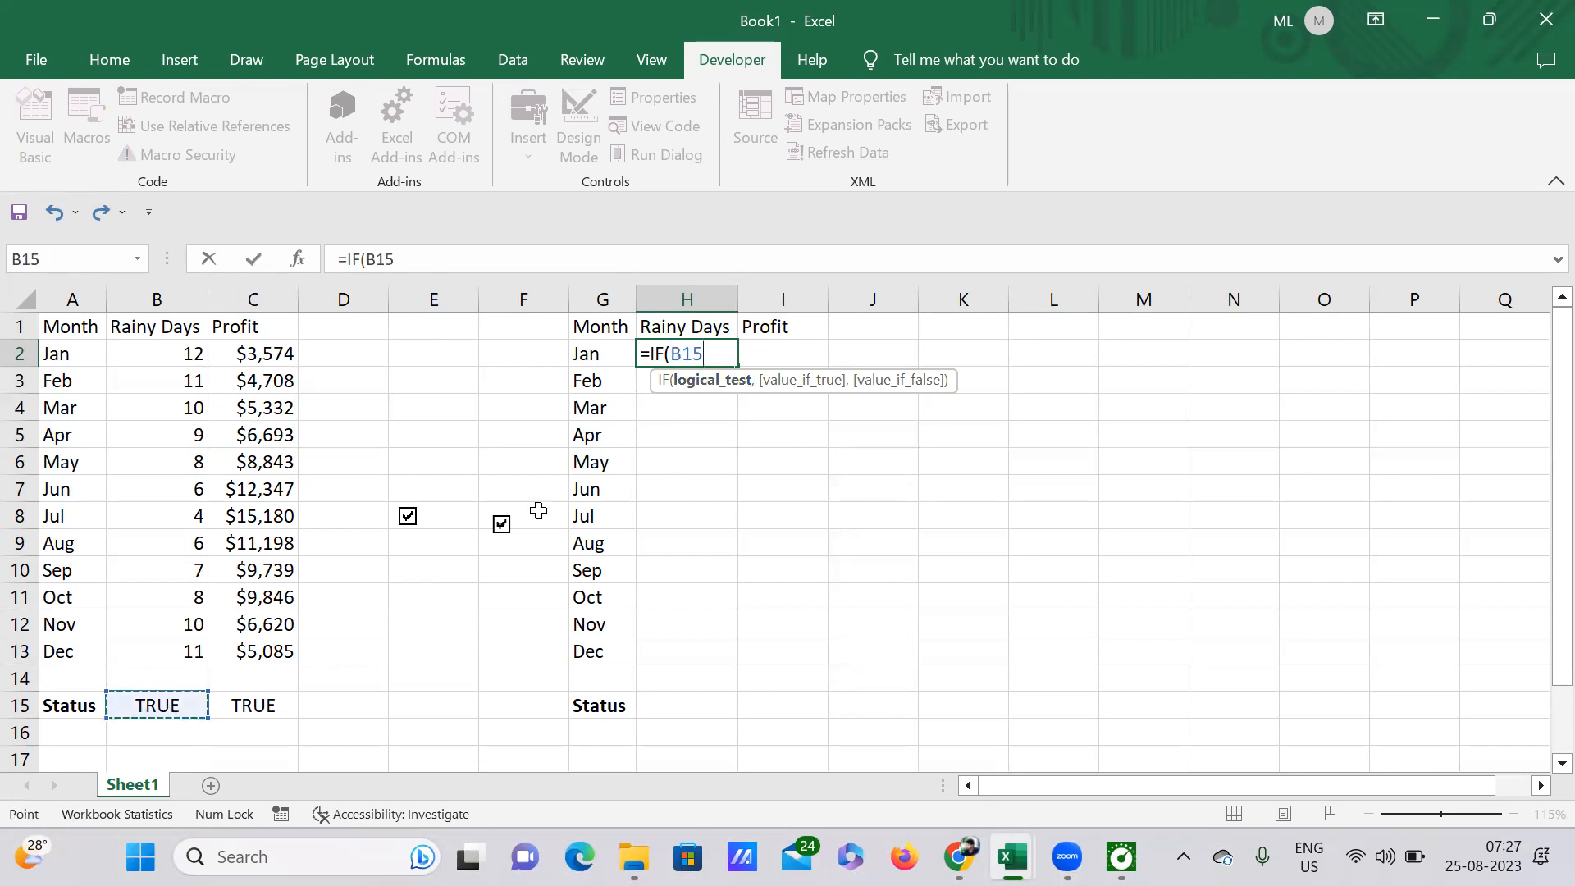
type(",")
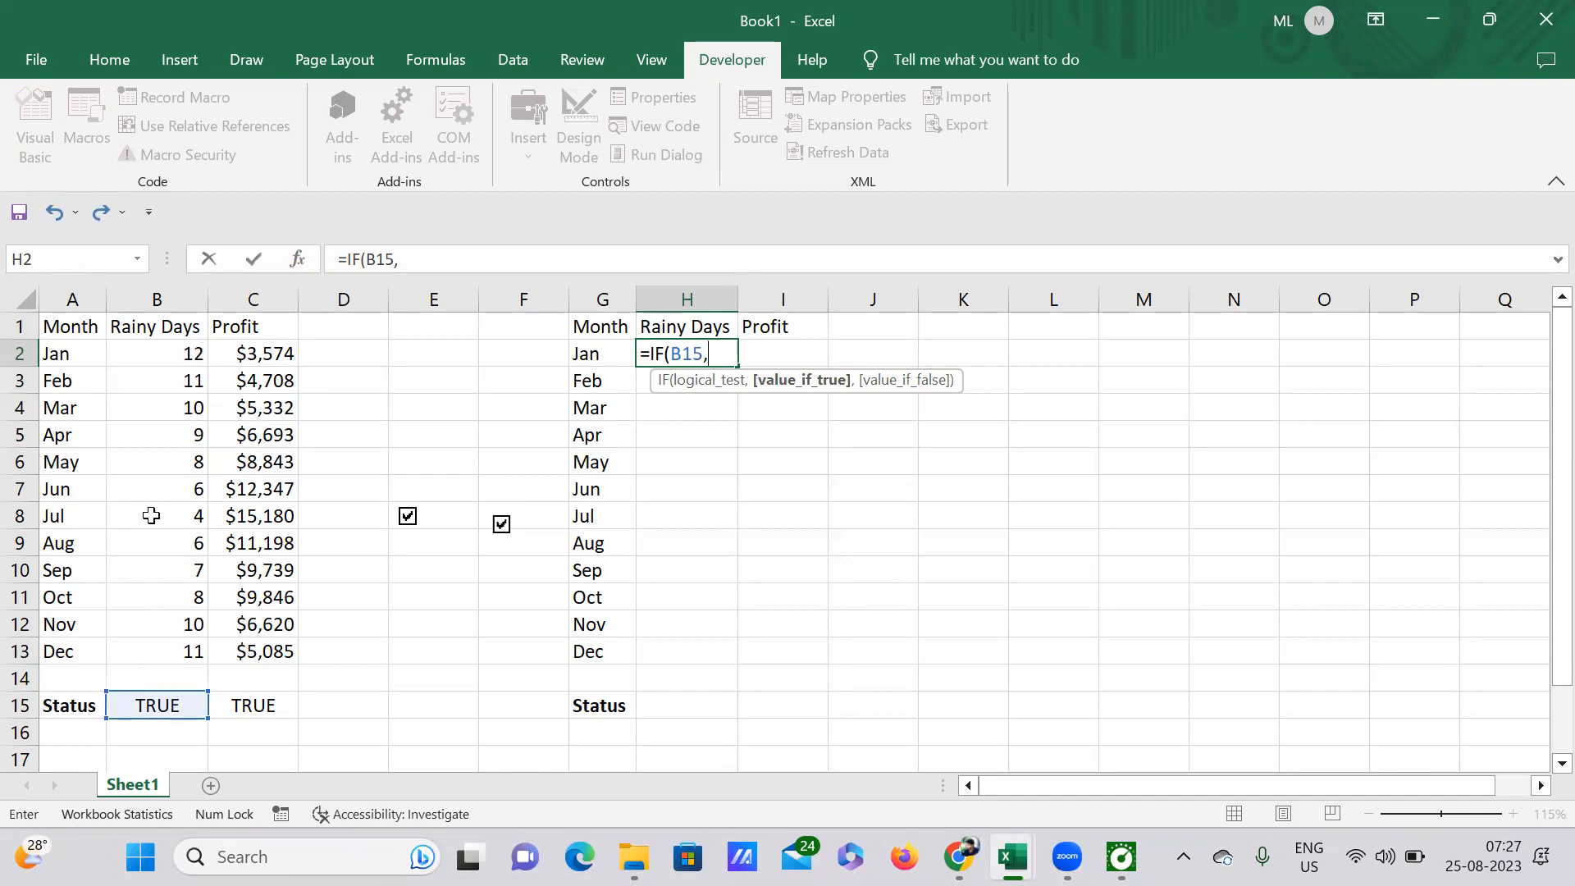
left_click(186, 355)
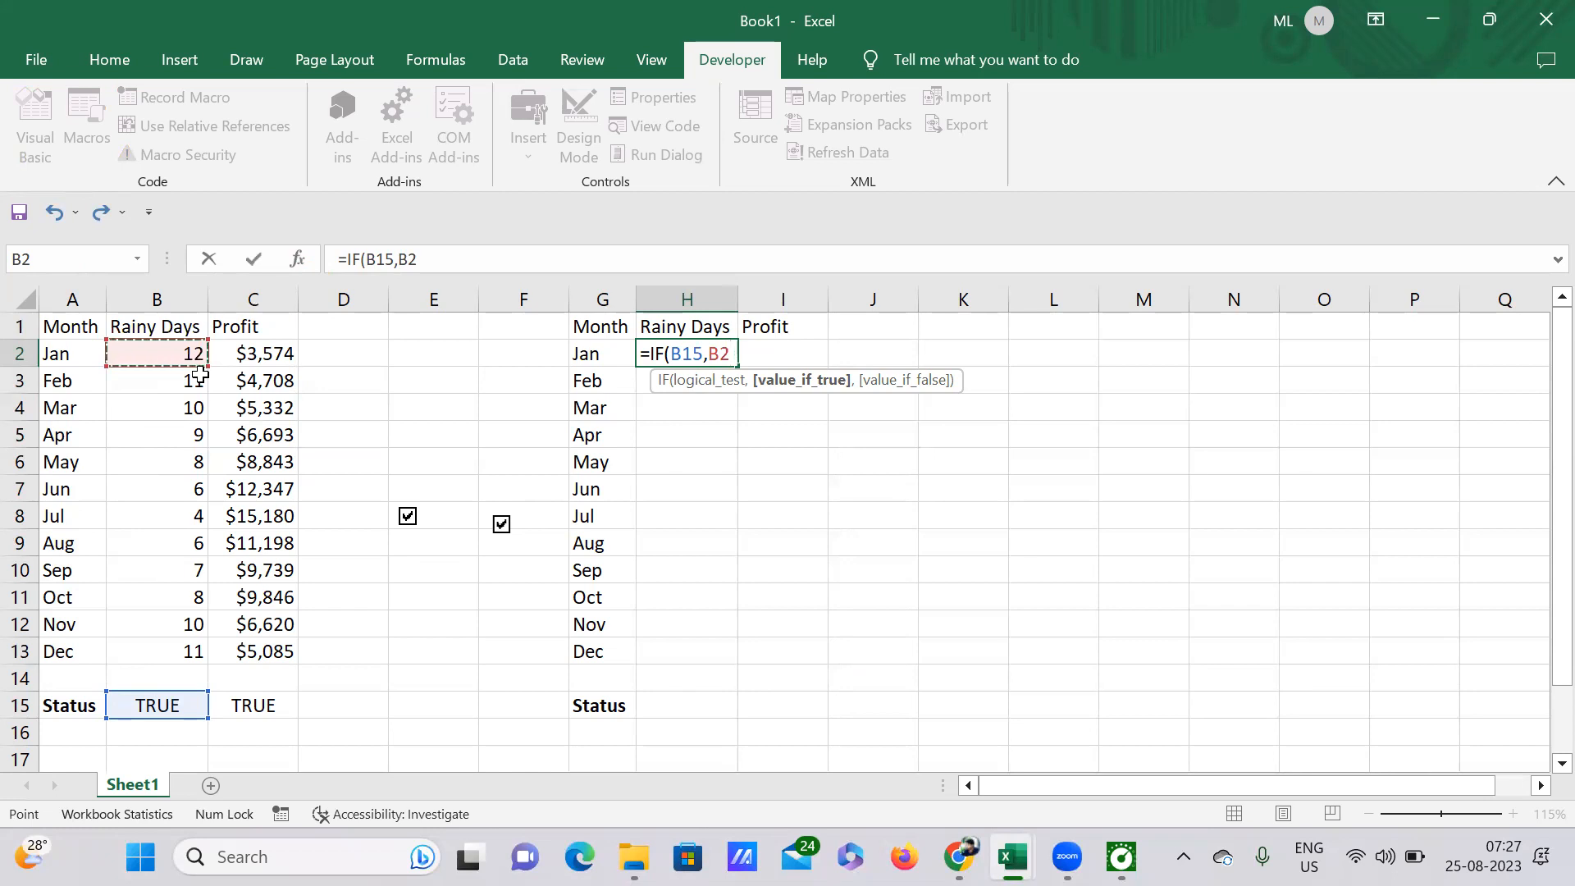
type(",")
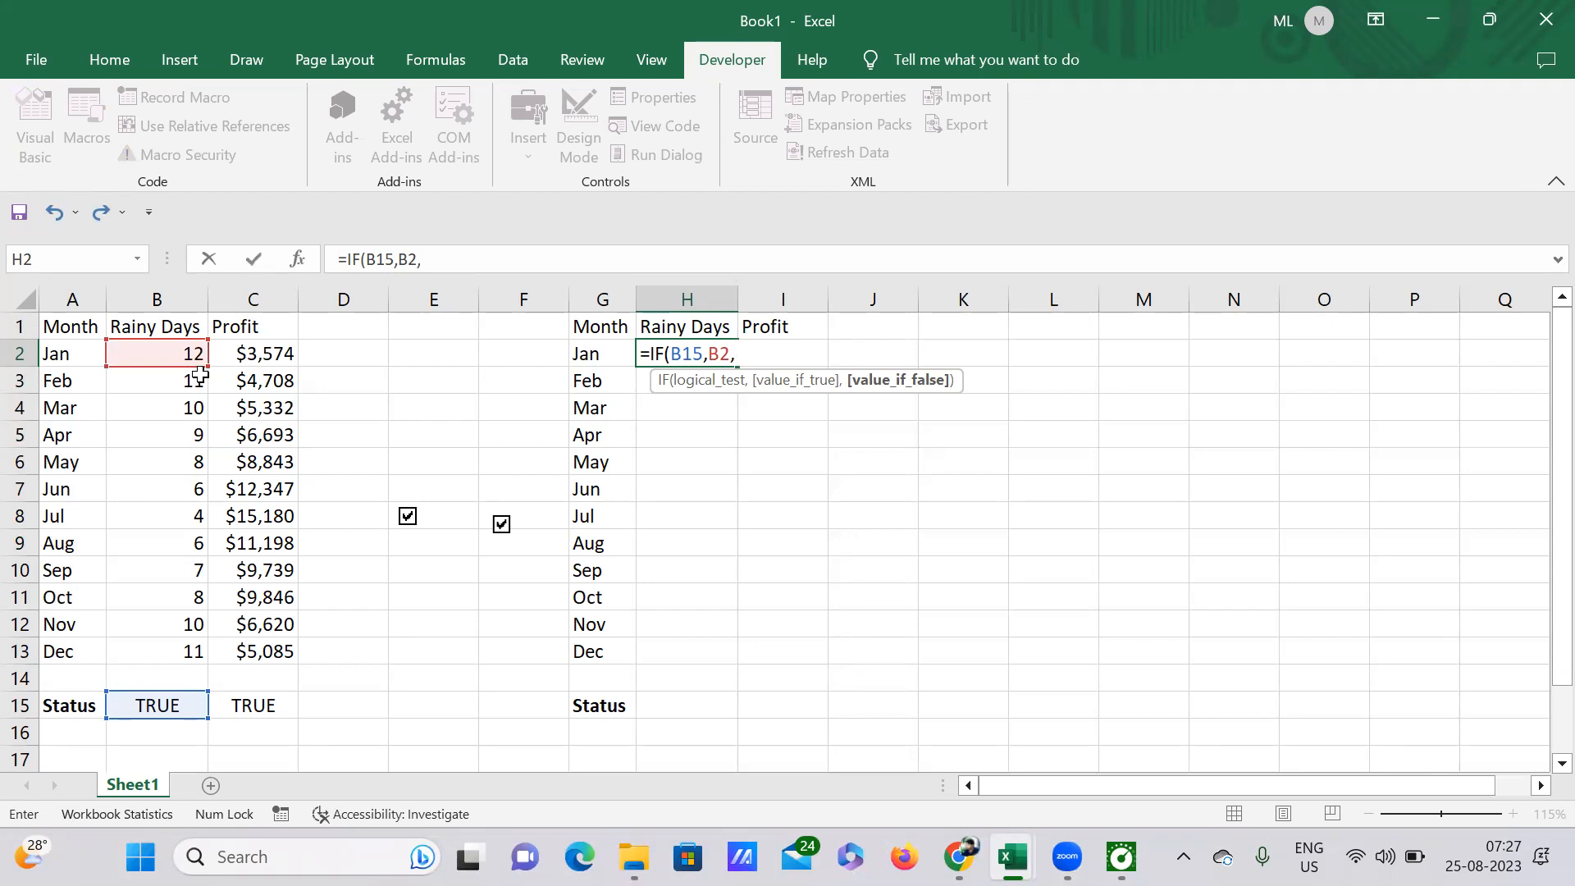
type("N")
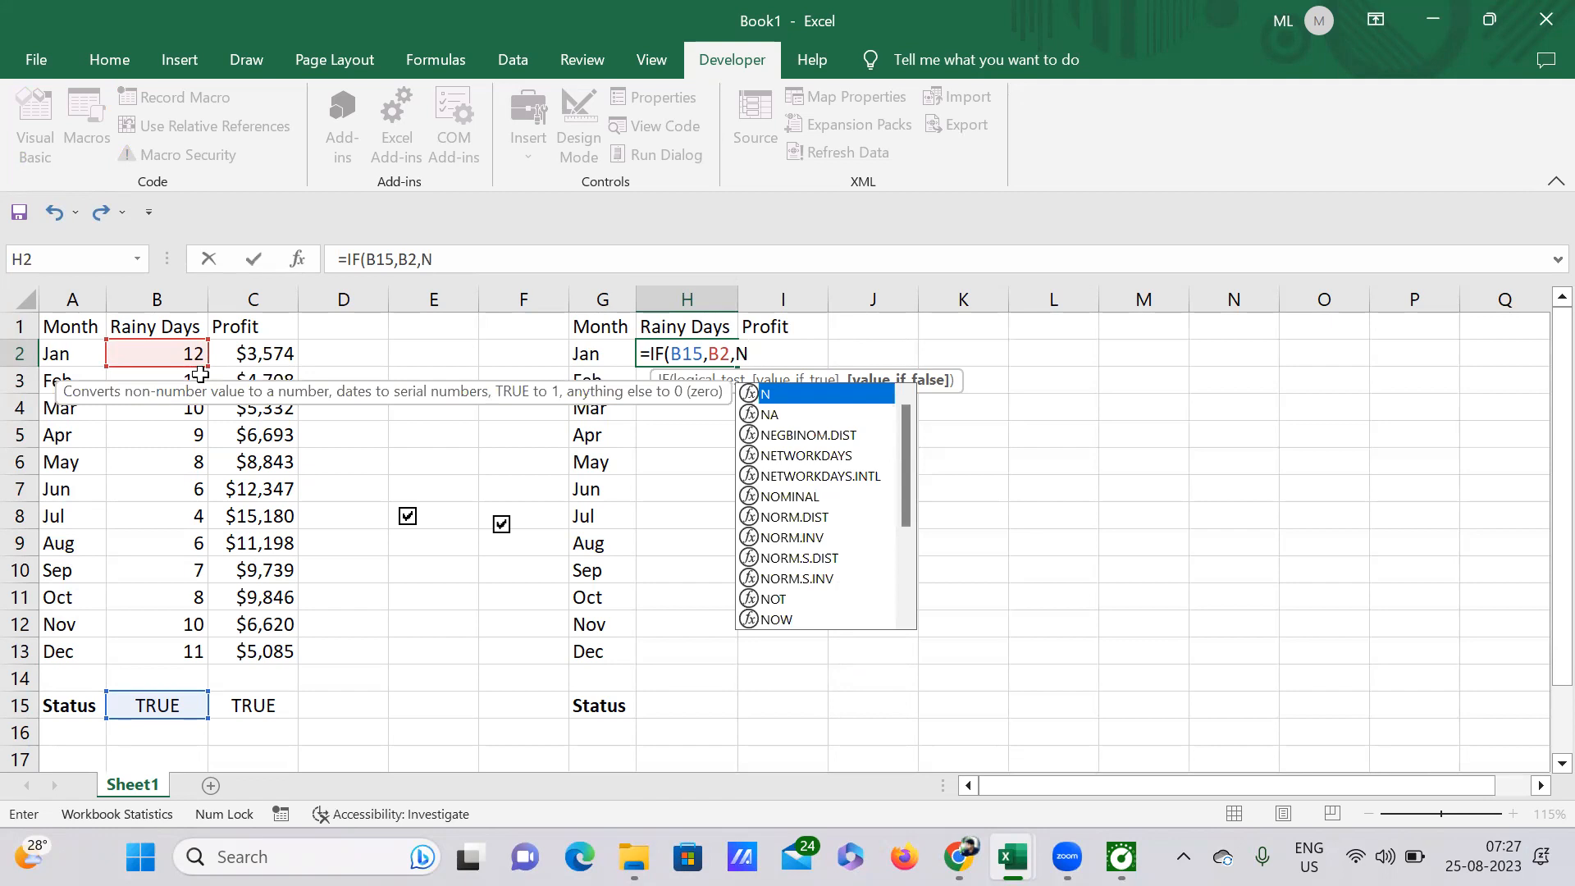
type("A")
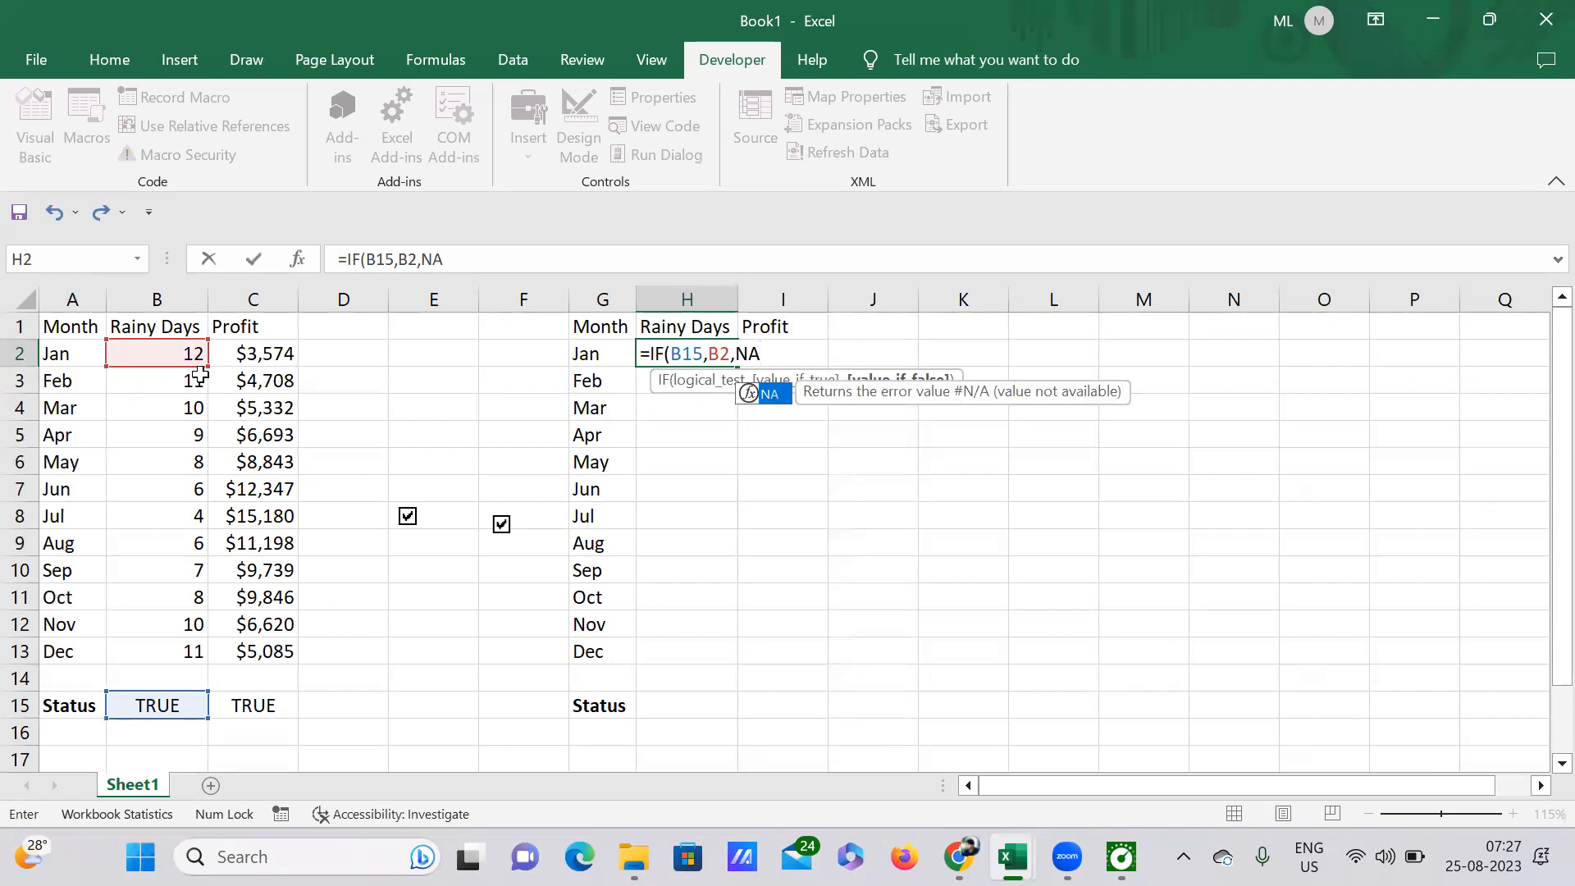
type("(")
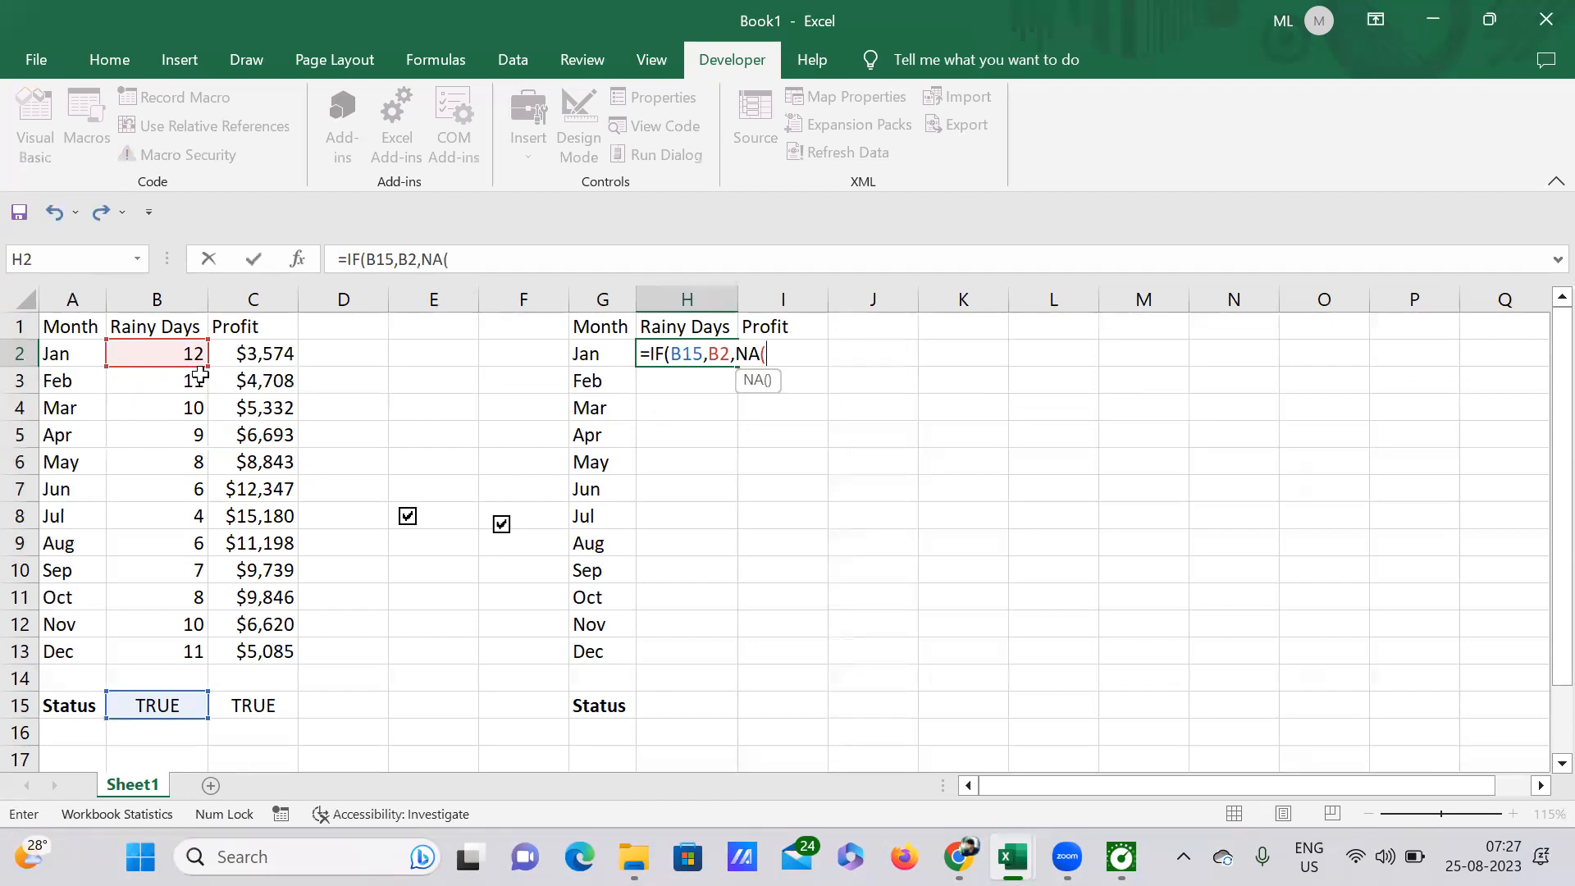
type("))")
key("Return")
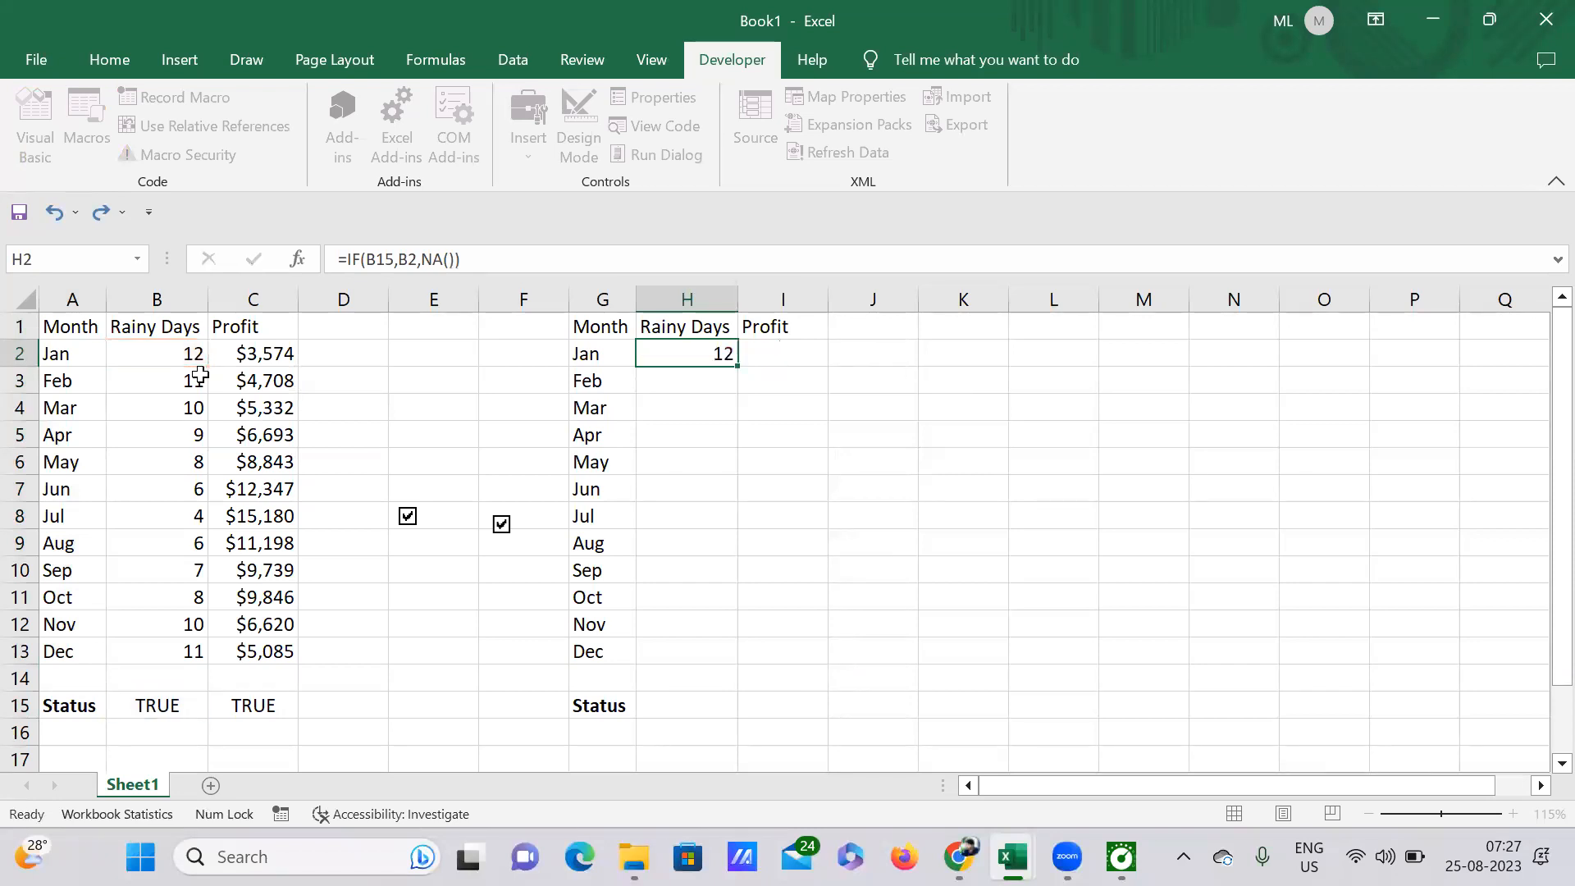
Step: Examine the formula in H2 together with the cells it references, the Rainy Days status in B15 and January's value in B2
left_click(703, 347)
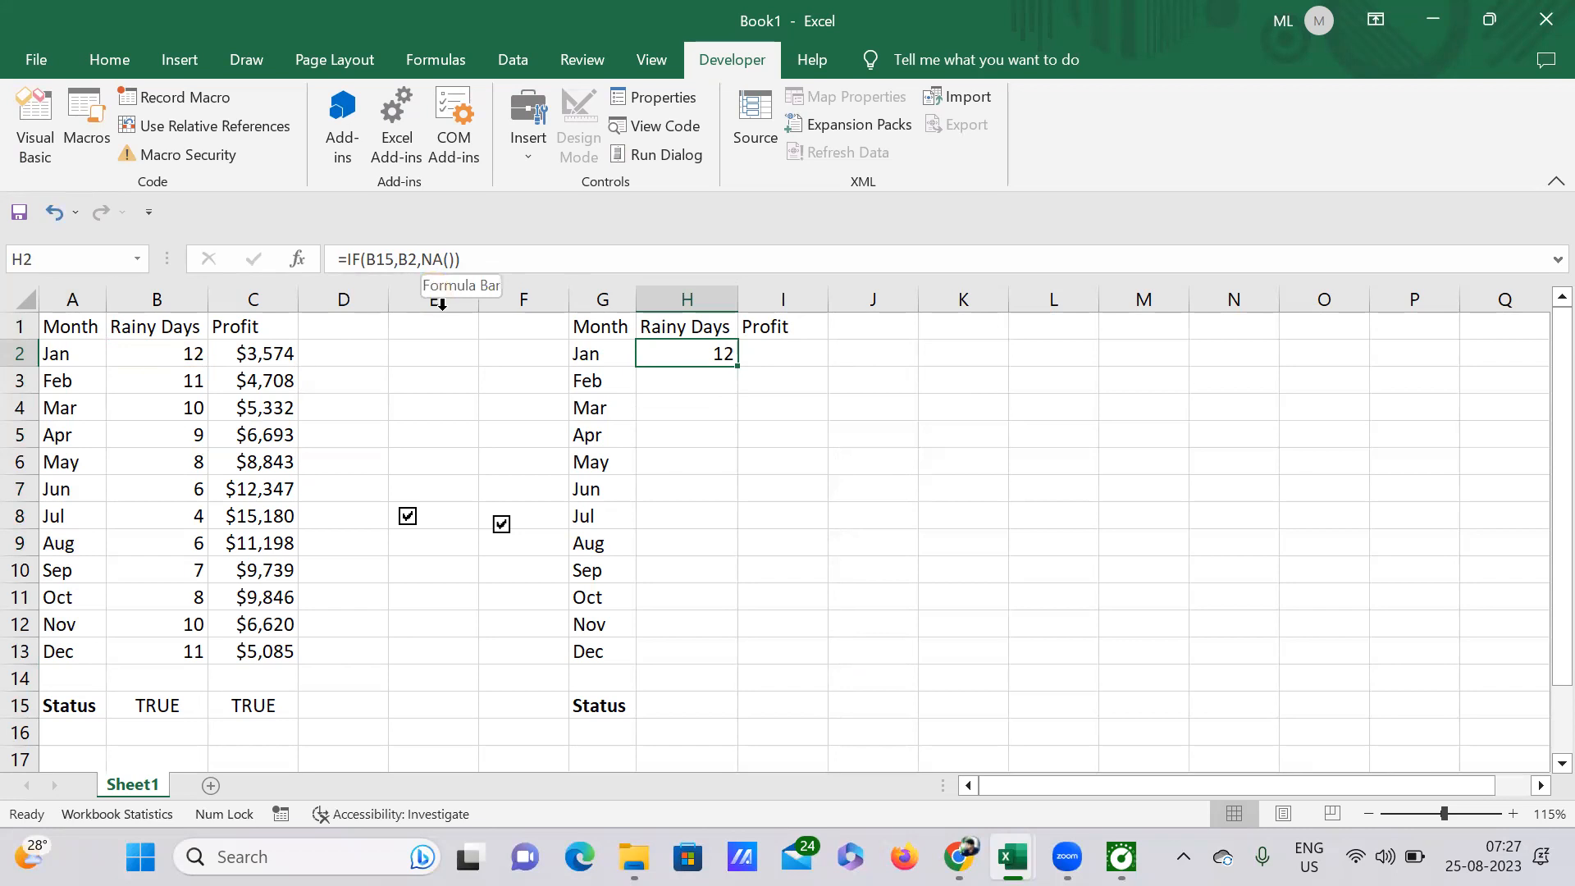
scroll(489, 375, "up", 3)
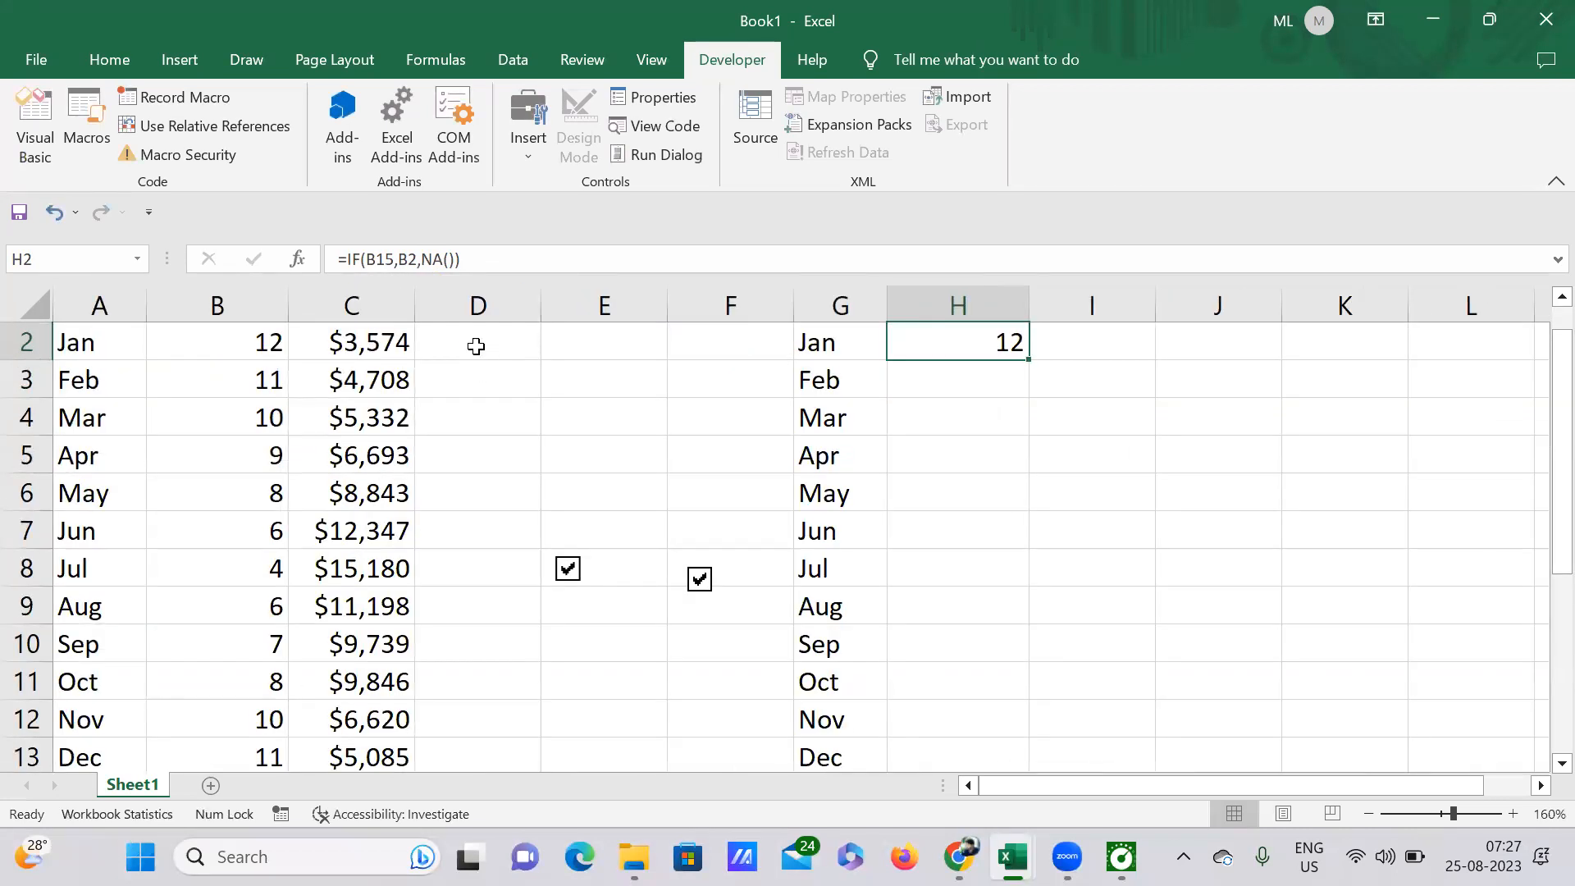
scroll(476, 346, "up", 3)
scroll(497, 377, "down", 5)
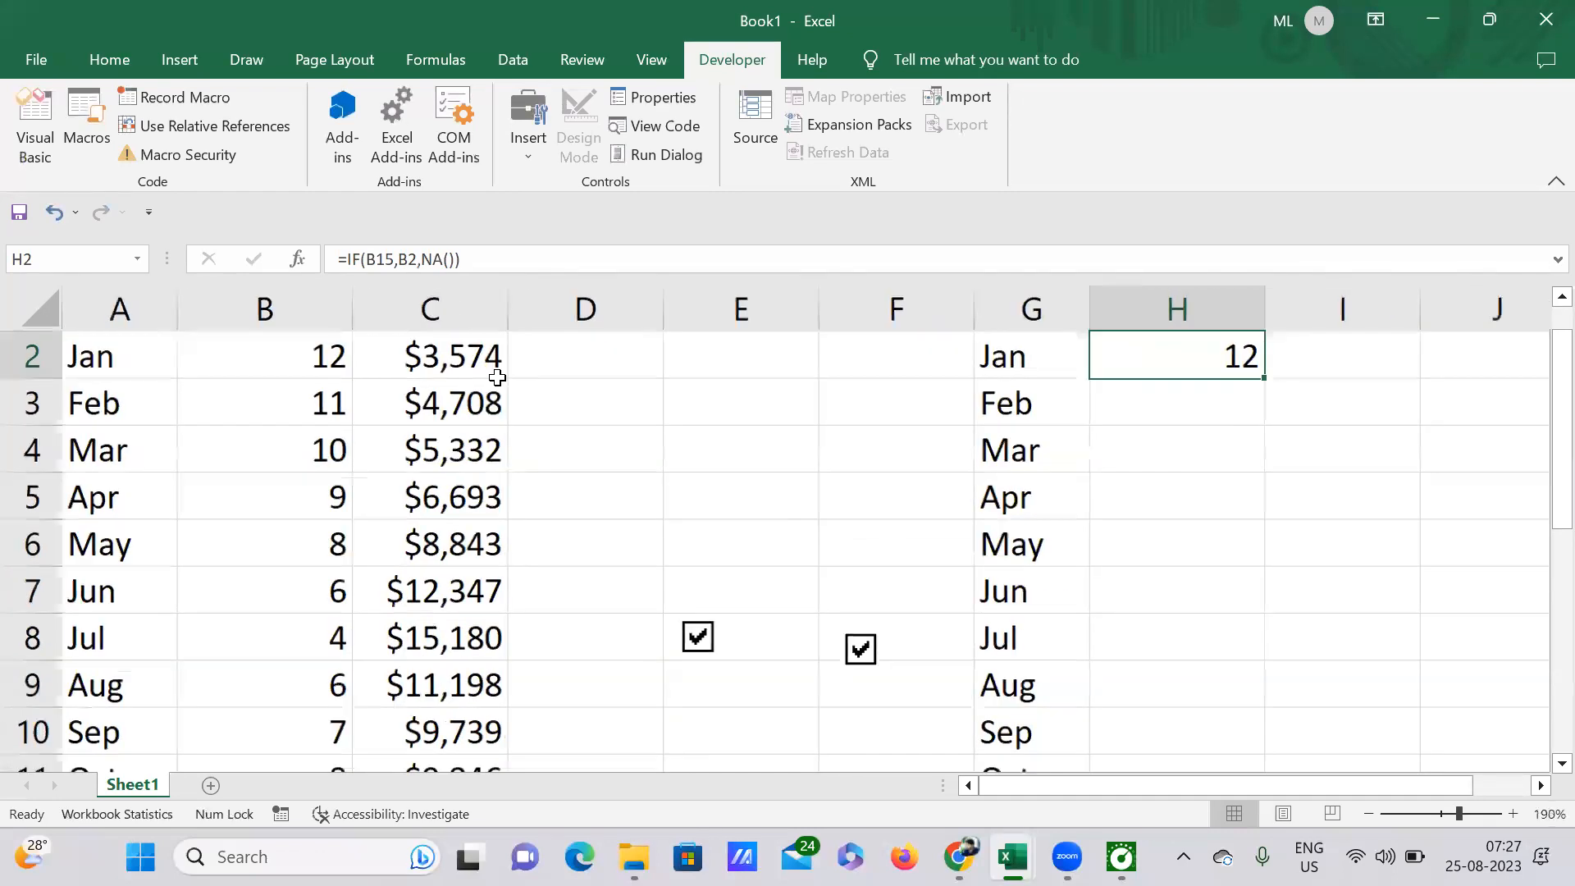
scroll(497, 379, "down", 1)
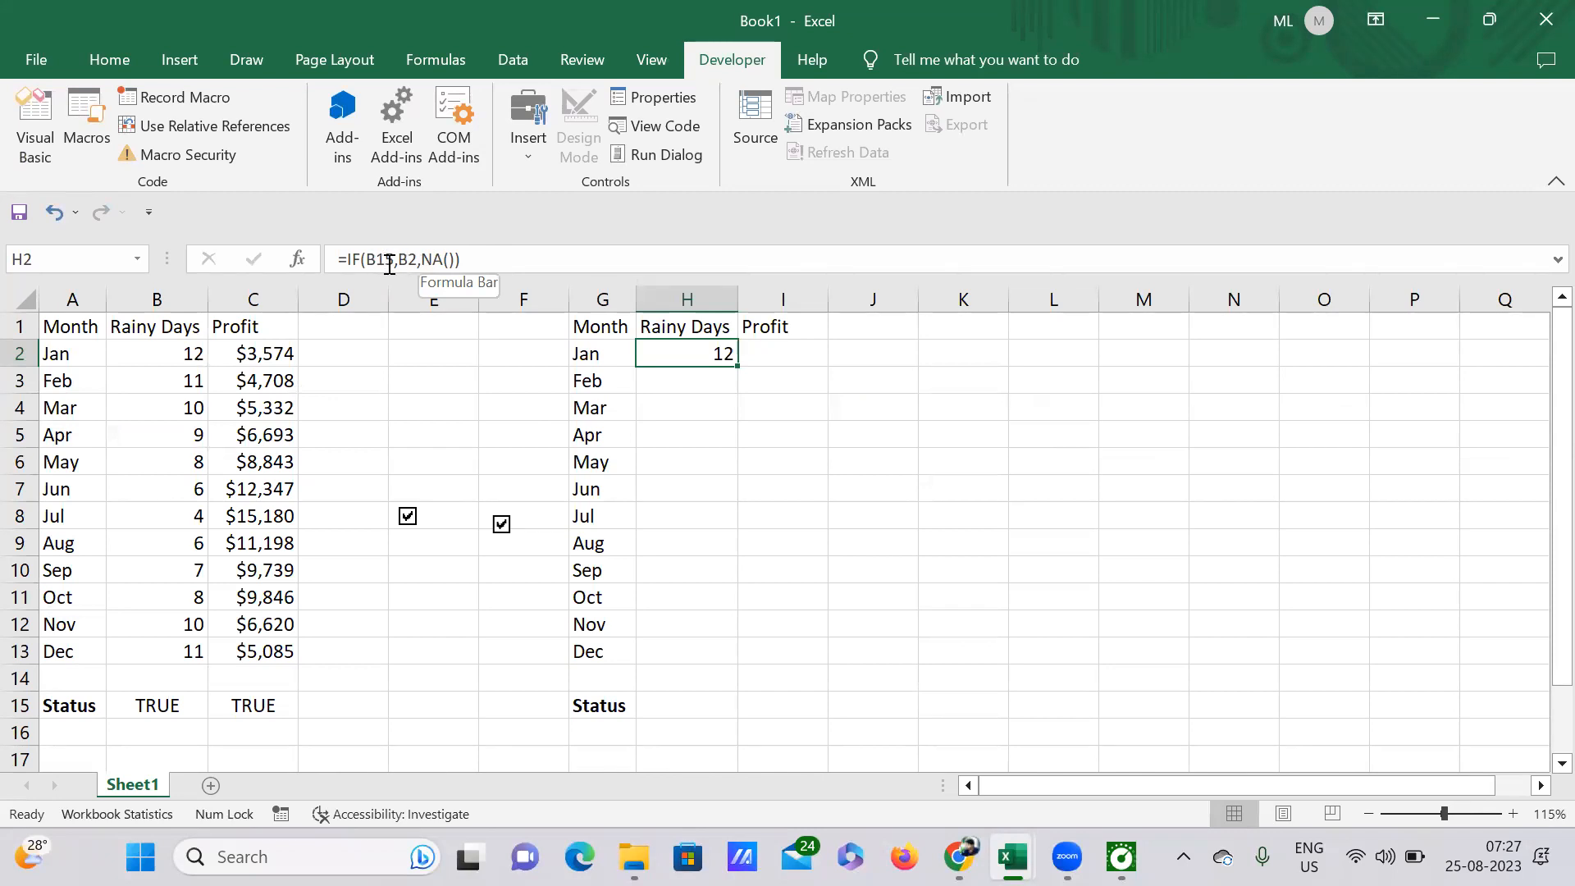
left_click(160, 703)
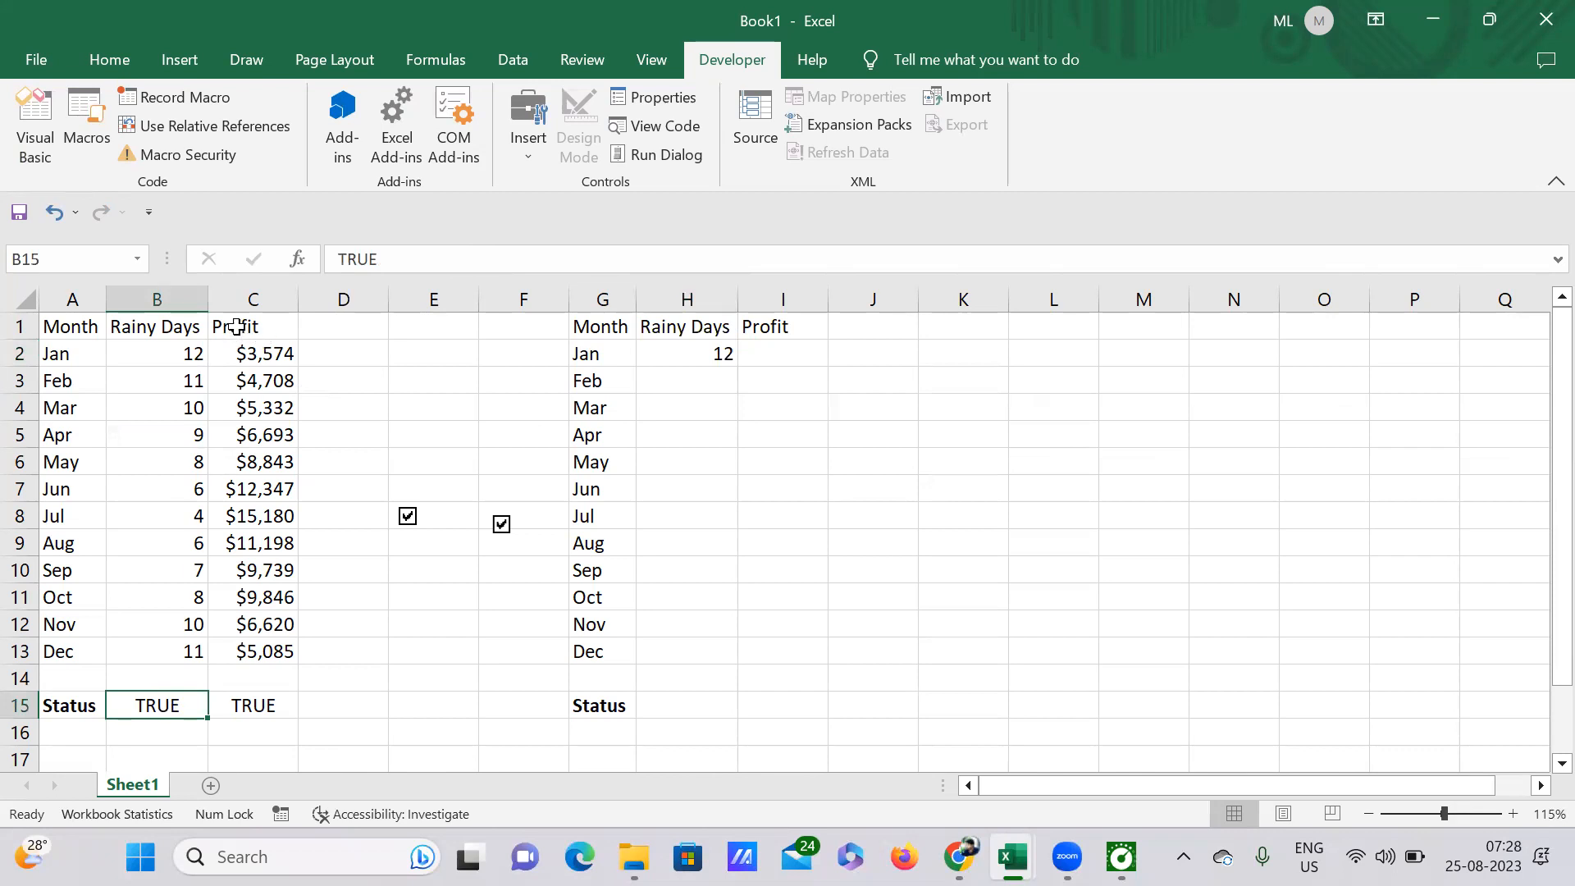
left_click(718, 354)
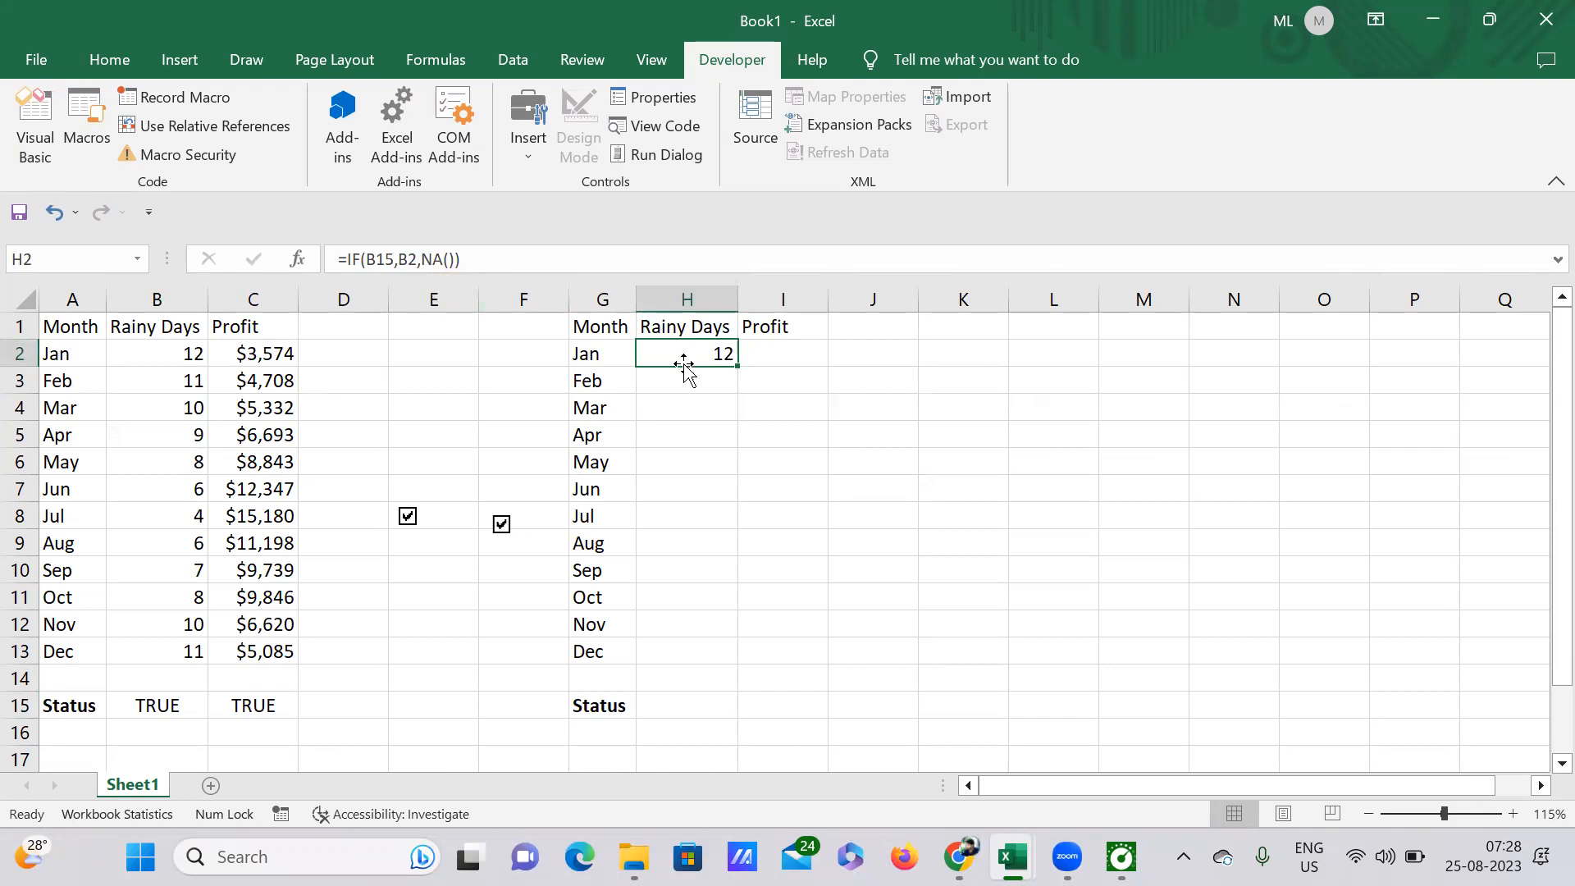
left_click(194, 353)
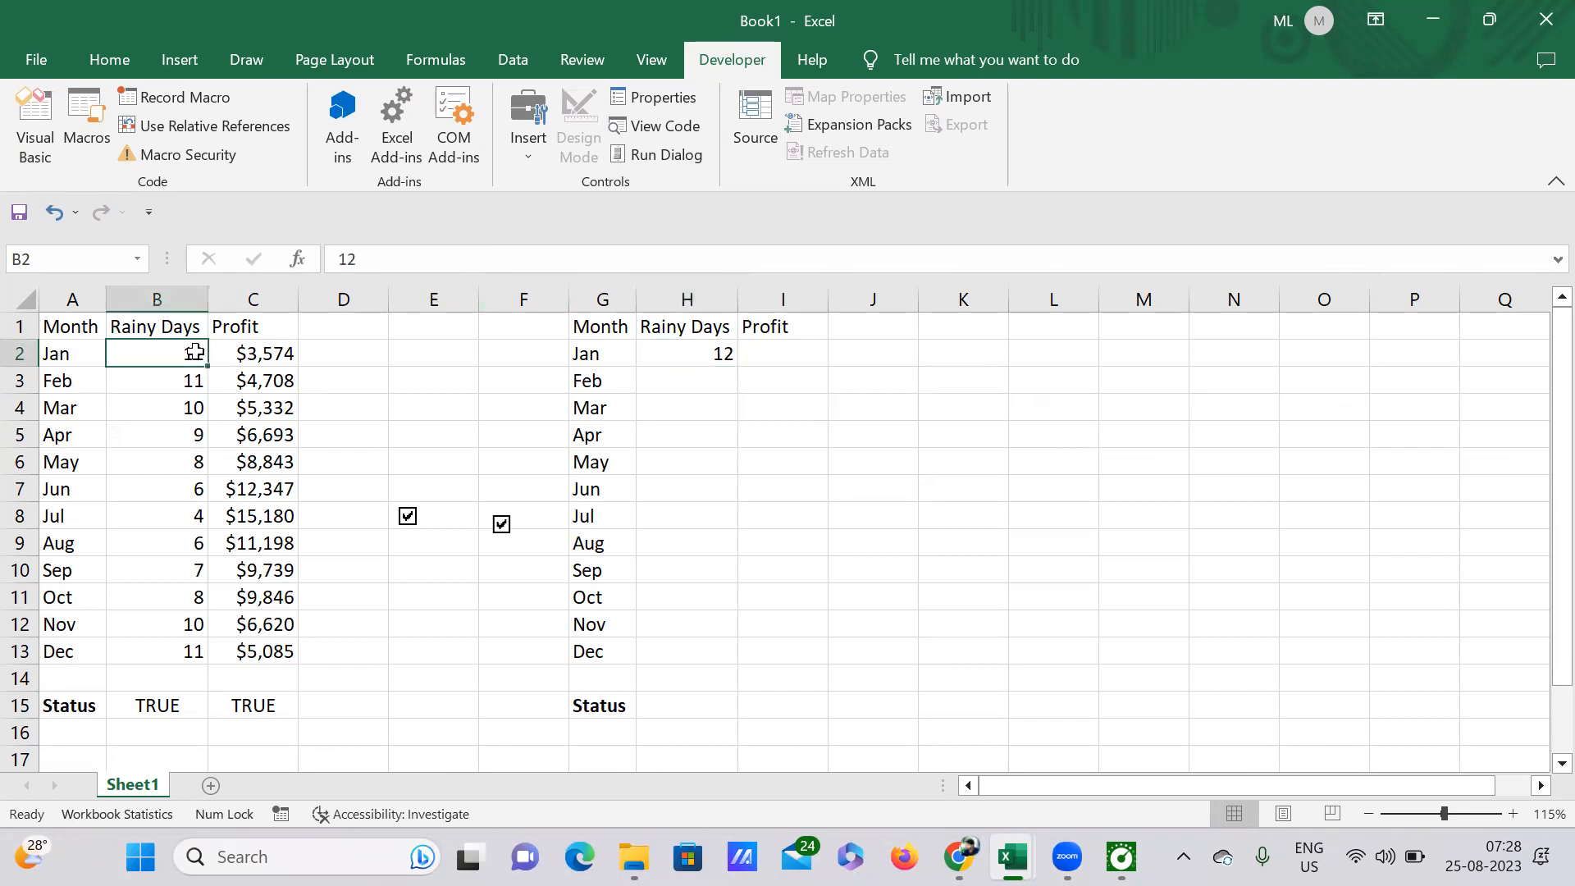
left_click(718, 354)
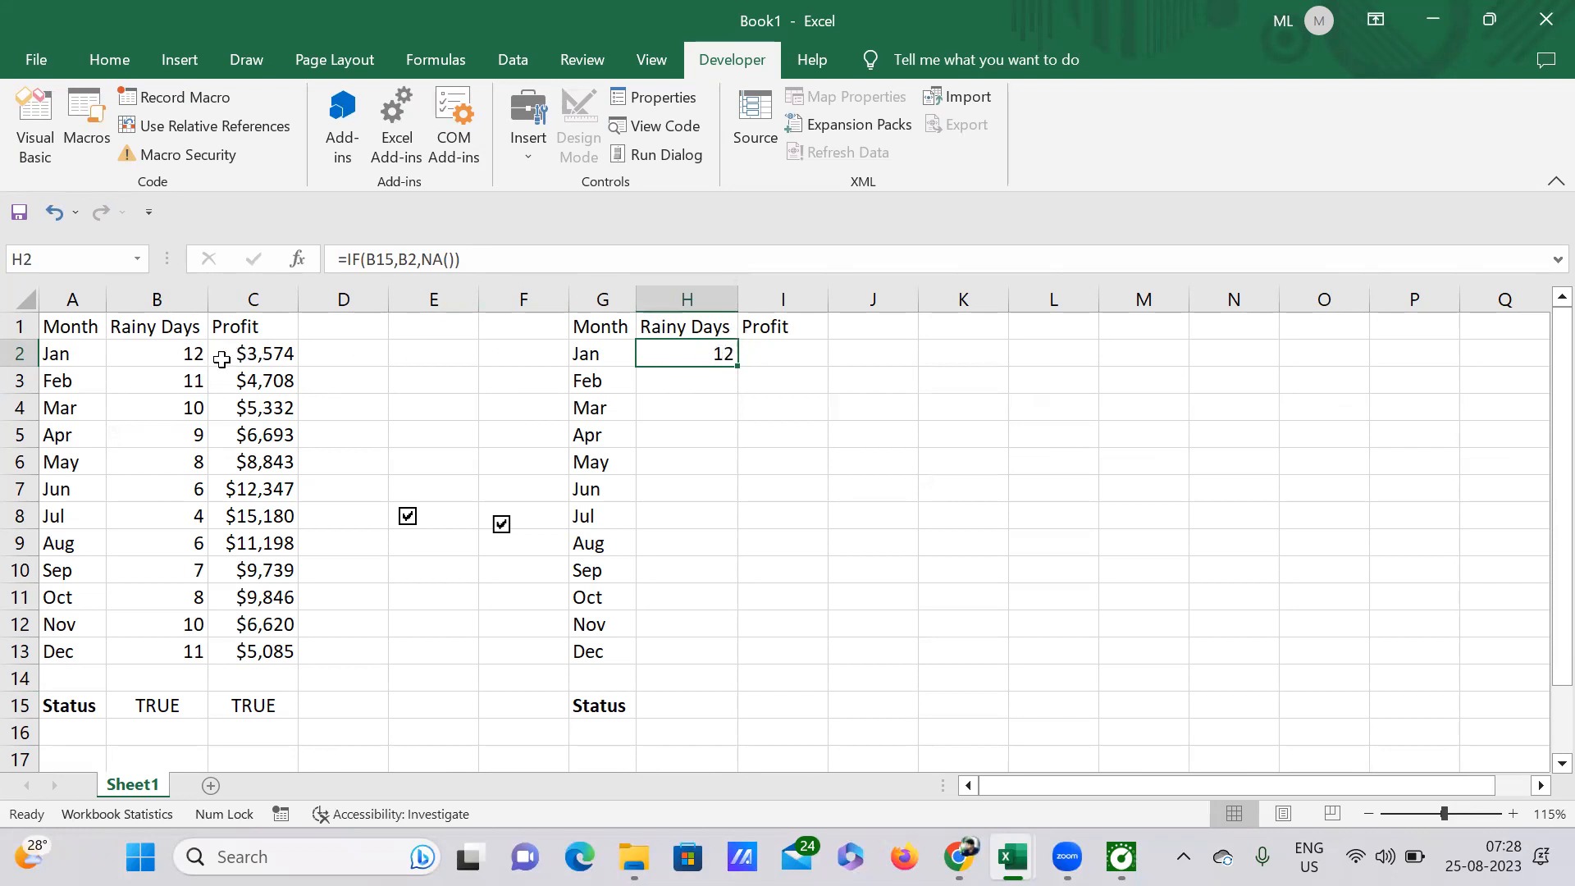
left_click(194, 354)
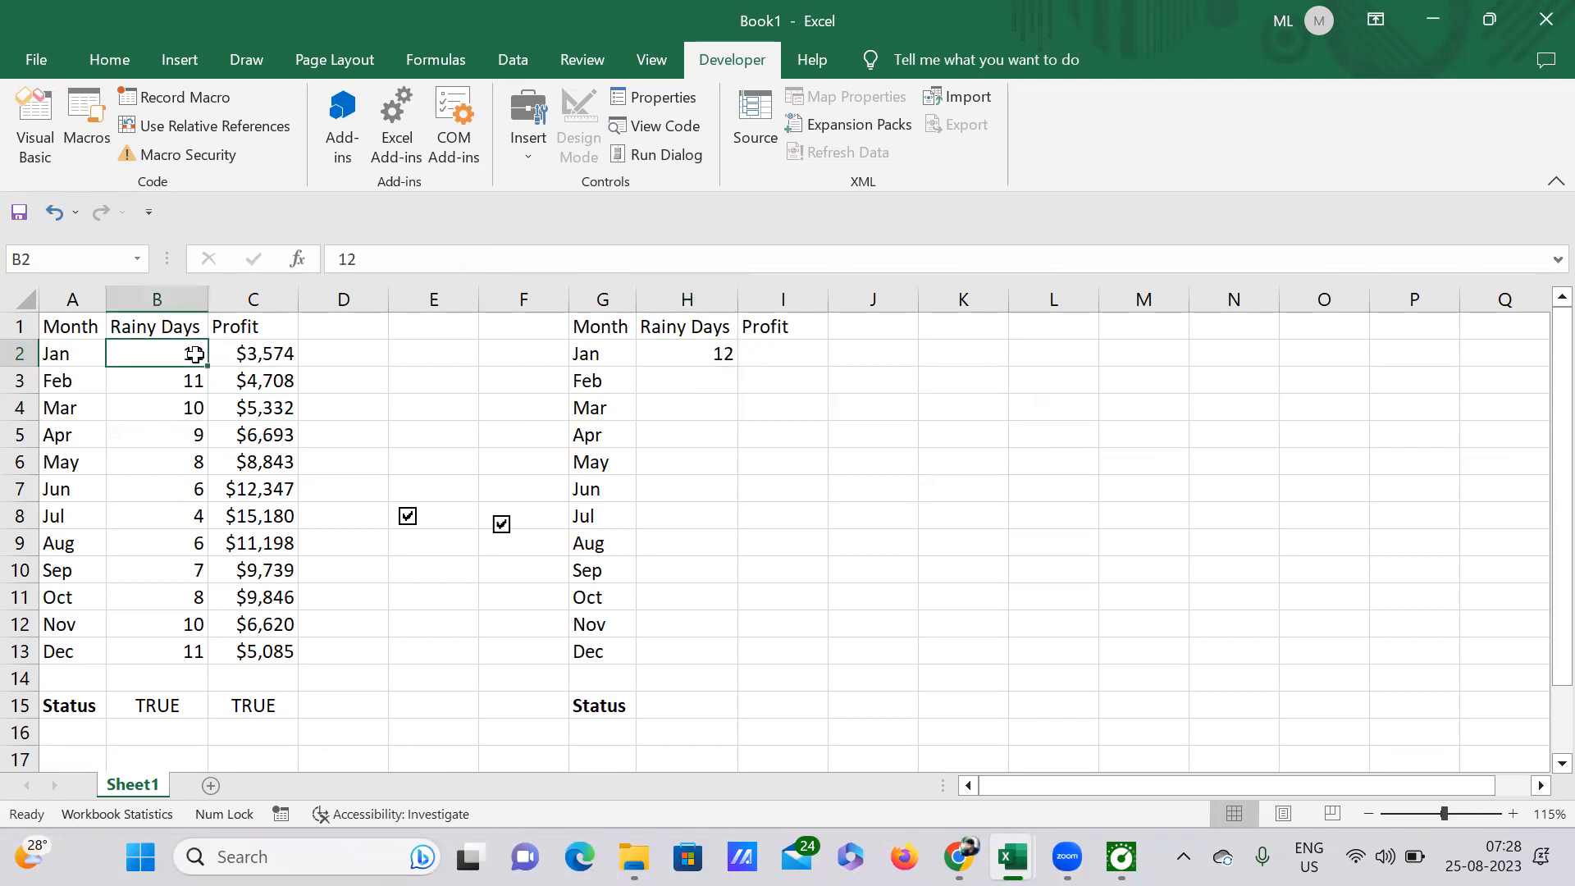
left_click(694, 353)
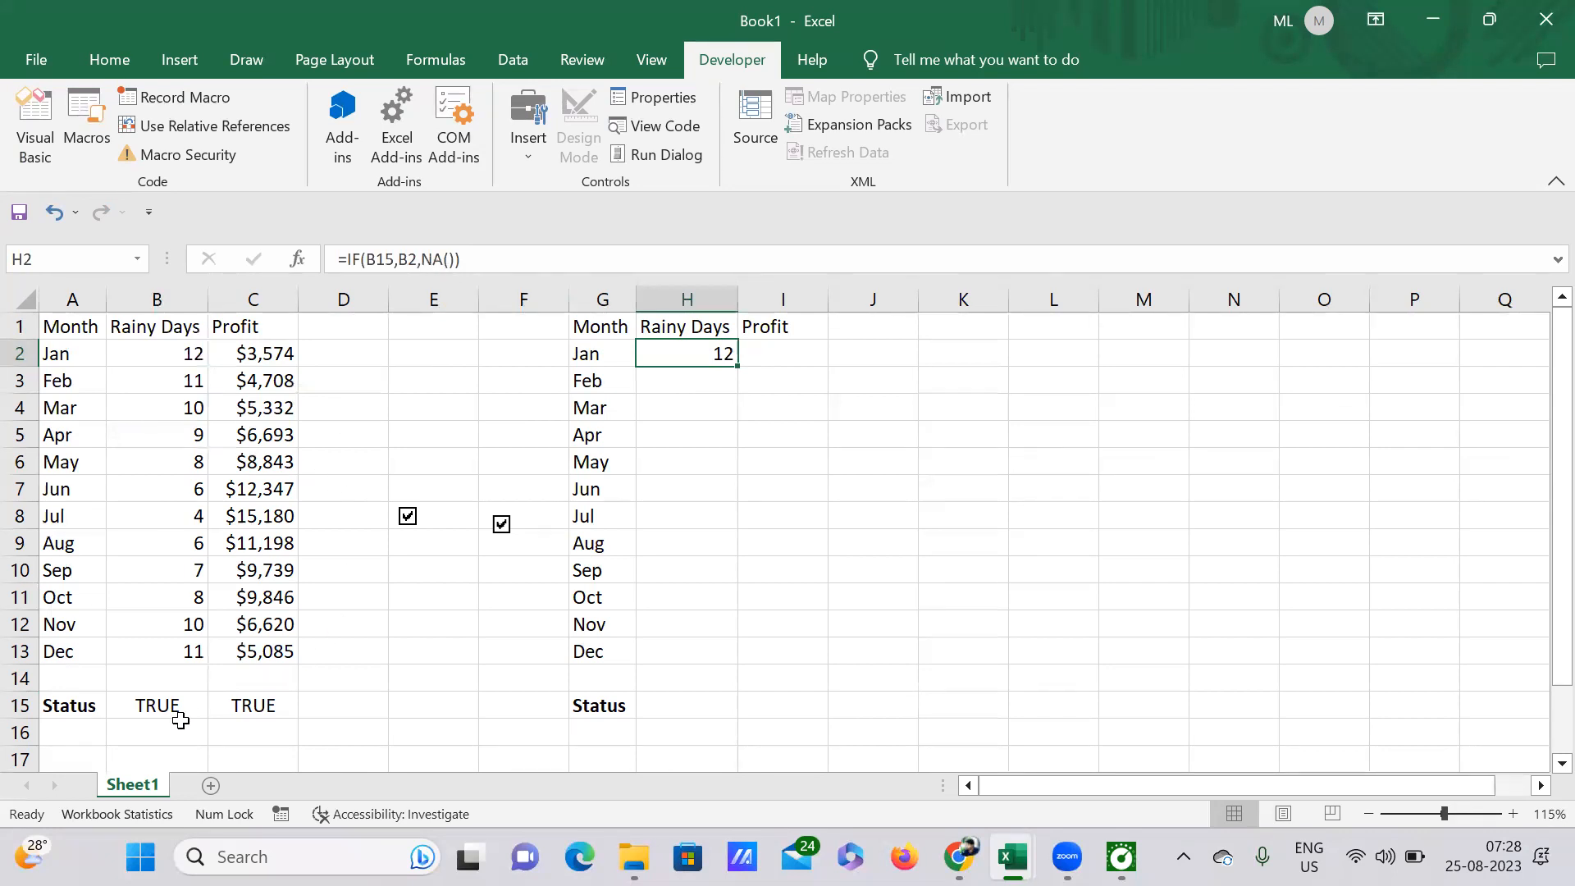
left_click(158, 707)
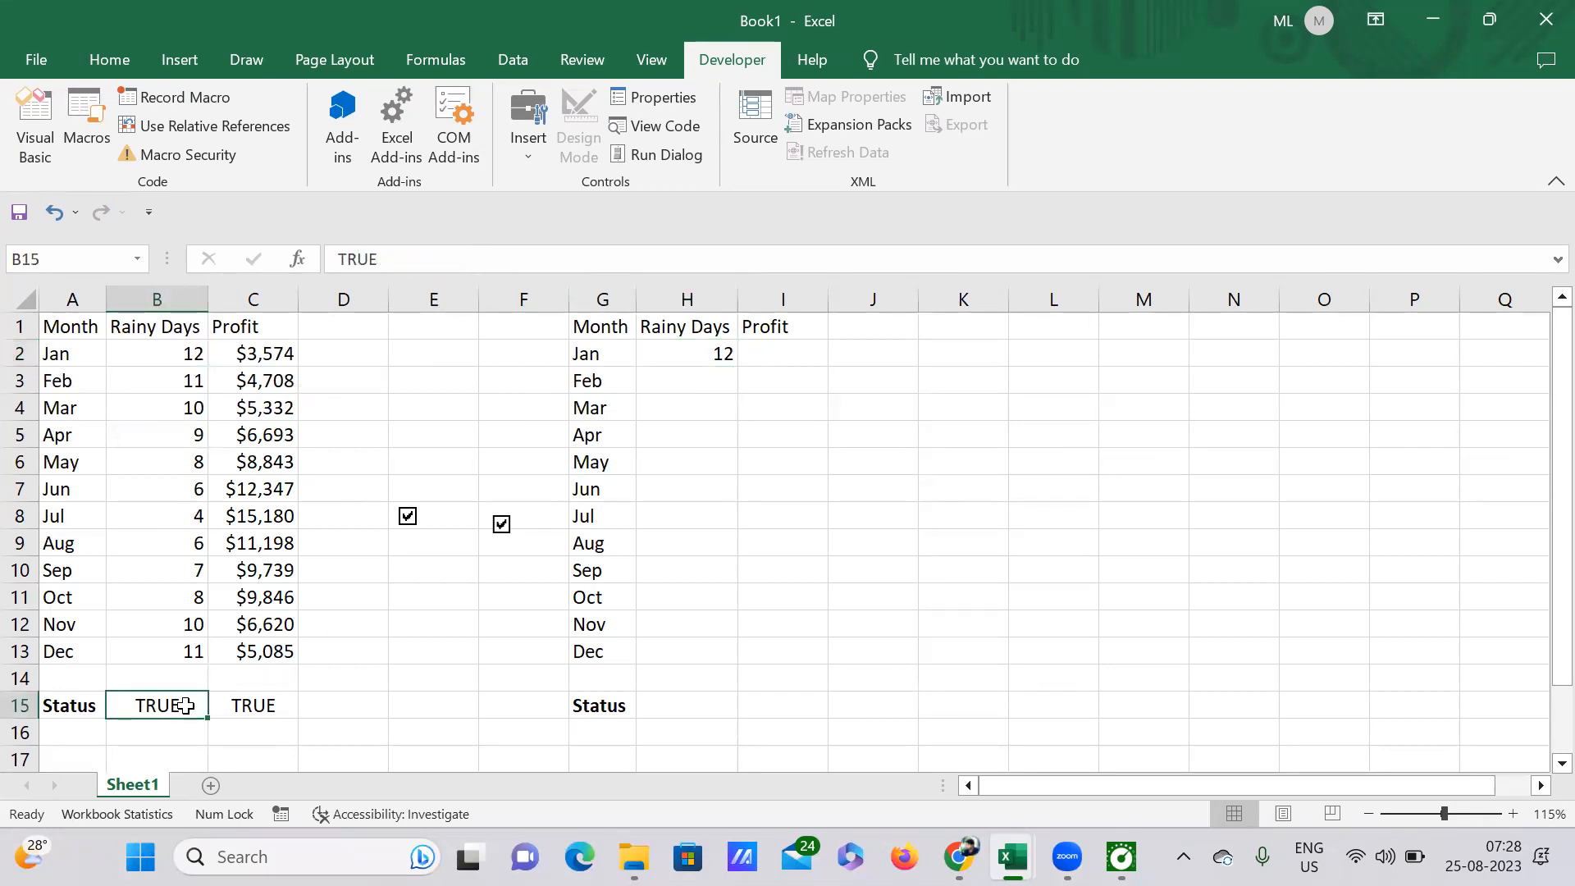
Step: Test the H2 formula by unticking the Rainy Days check box in column E and ticking it again
left_click(691, 359)
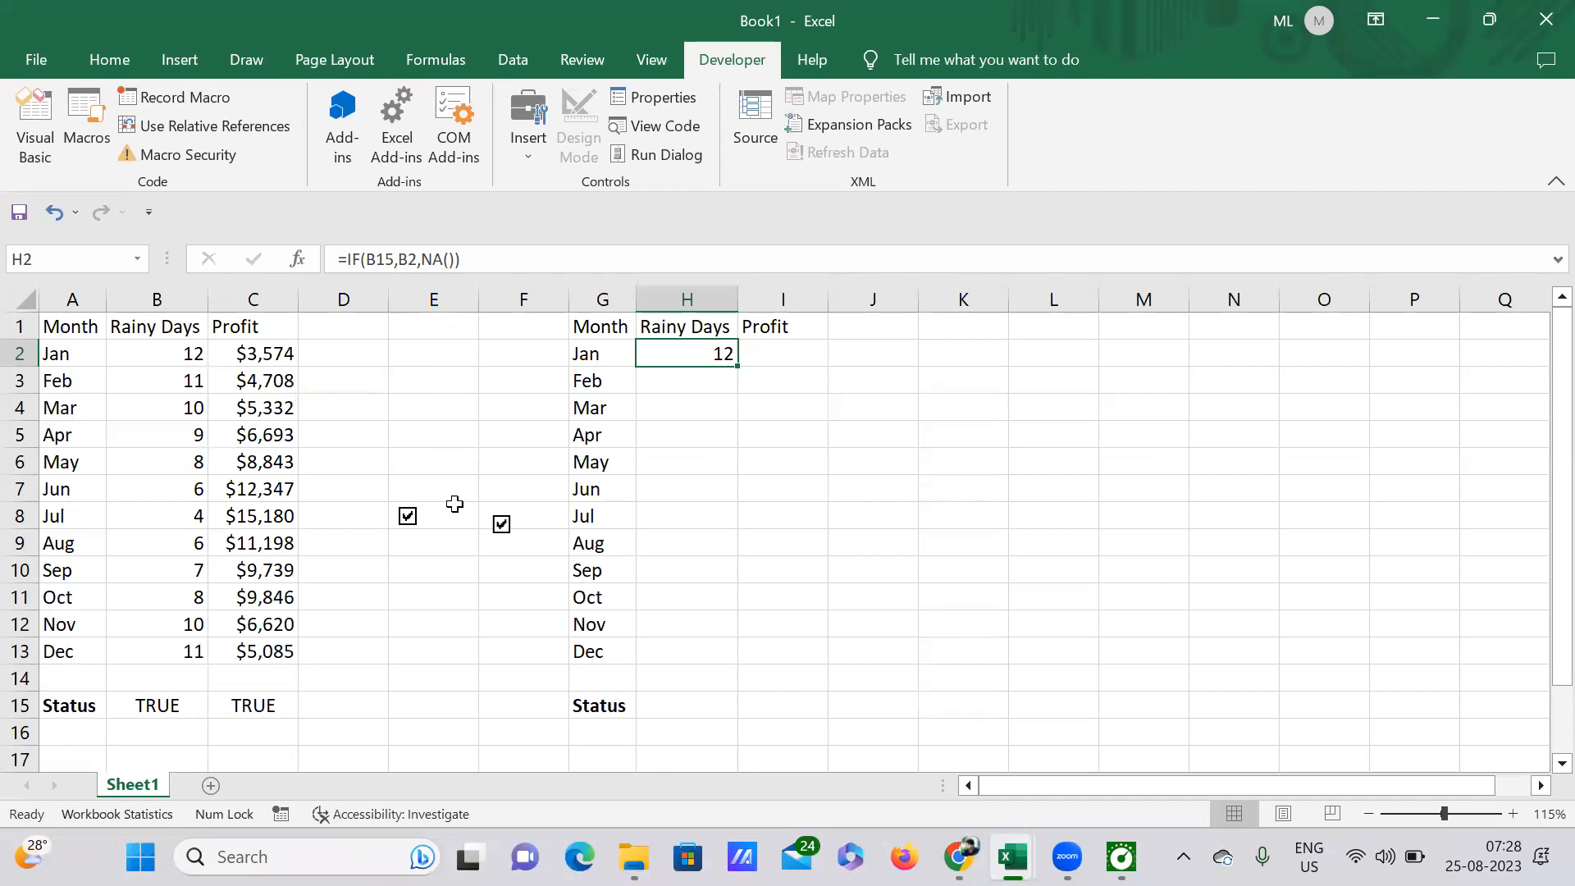
left_click(407, 519)
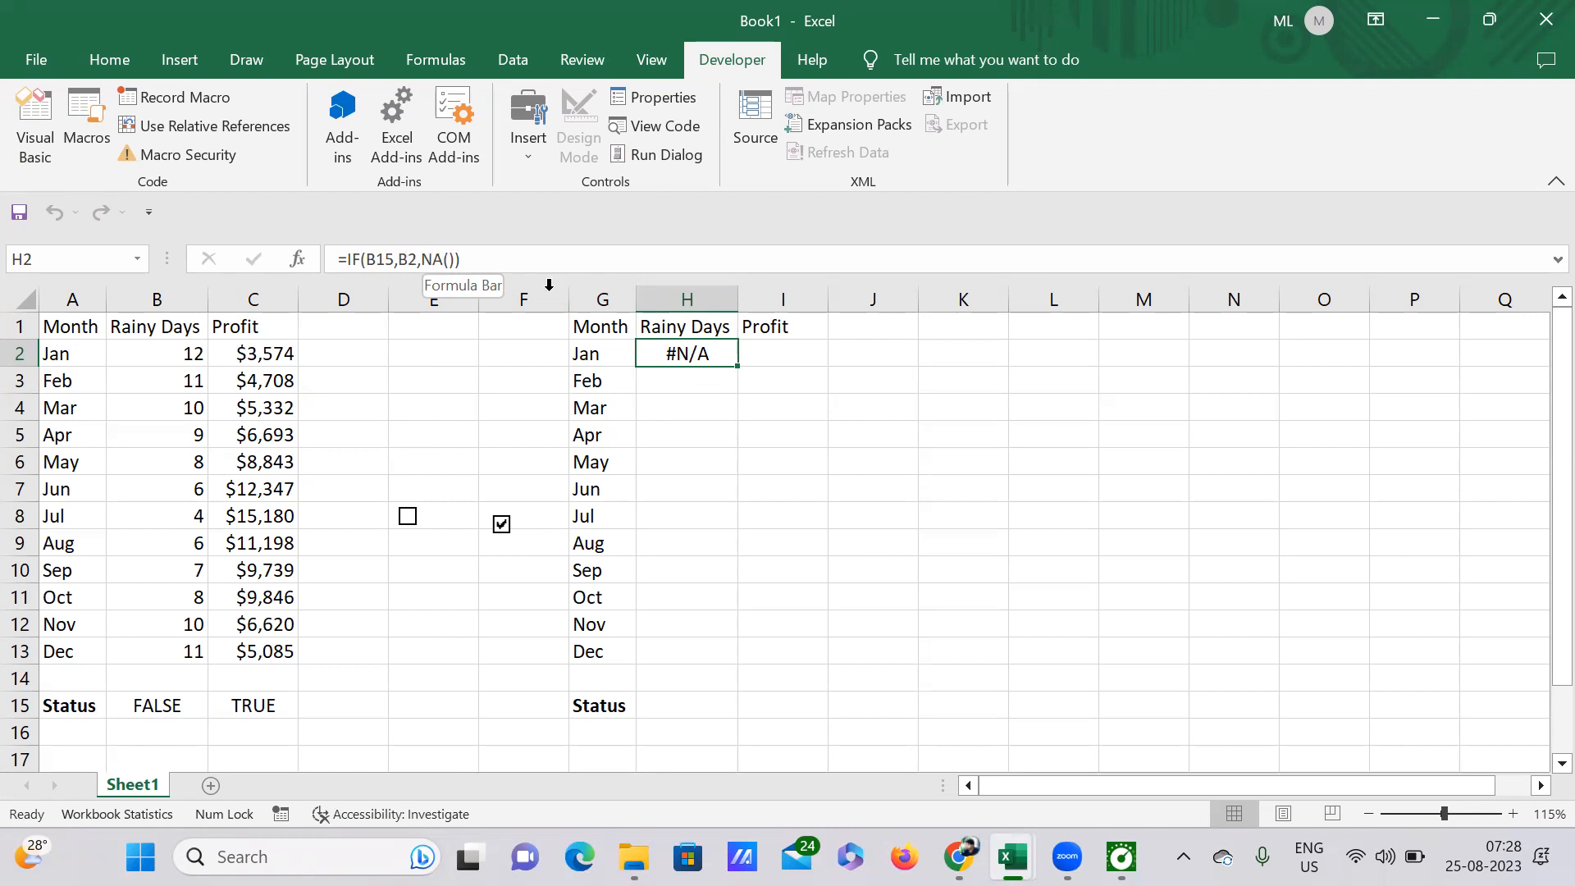
left_click(408, 517)
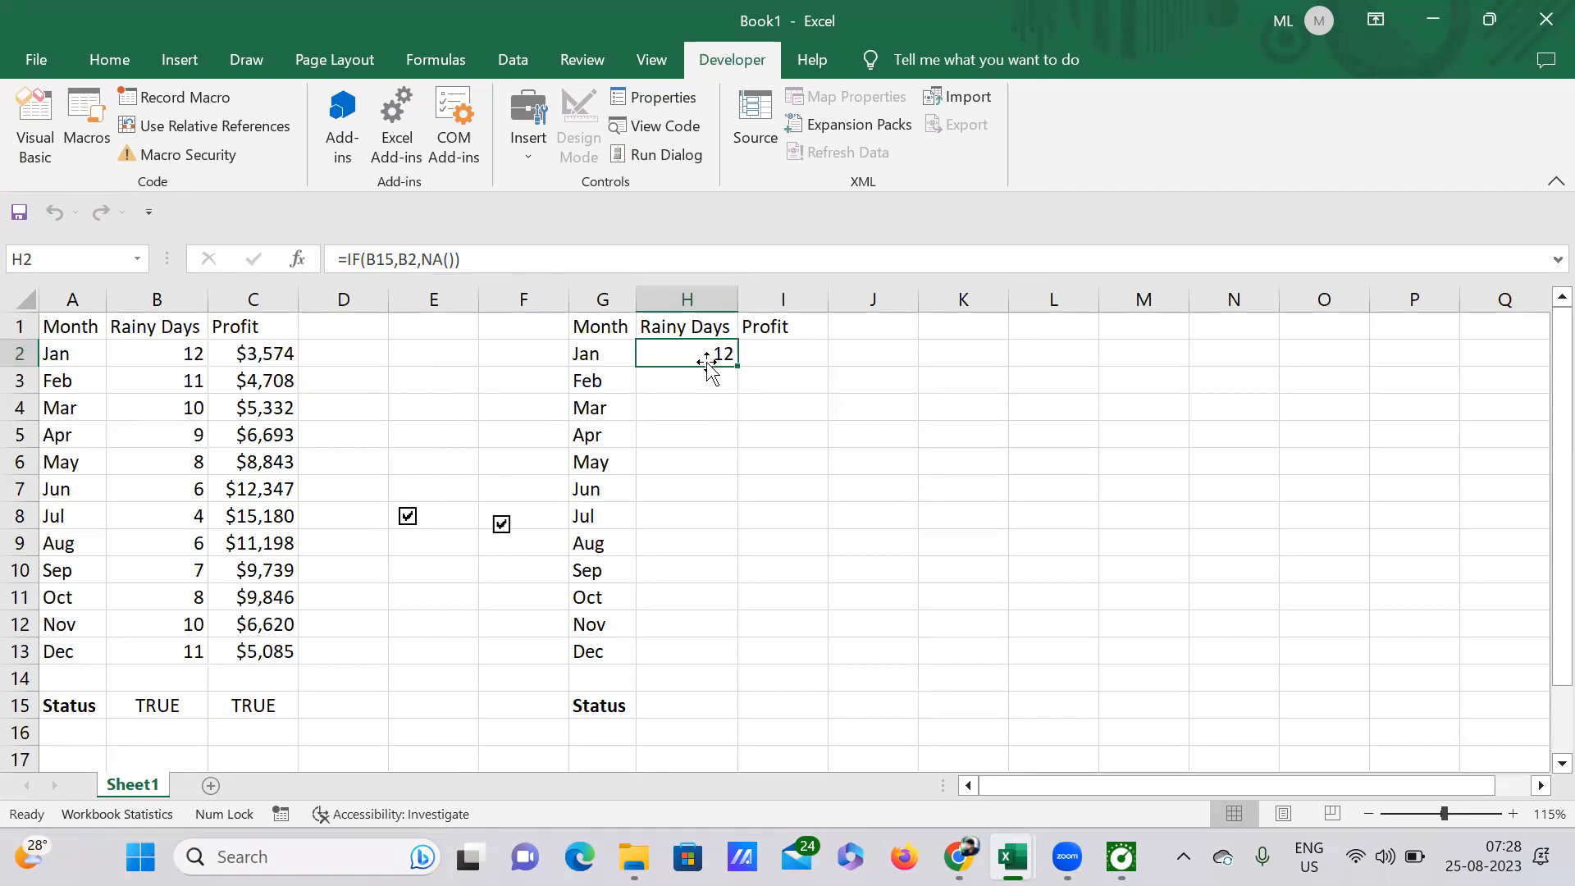
Step: Fill the Rainy Days formula from H2 down through the December row, H13
left_click_drag(737, 369, 734, 669)
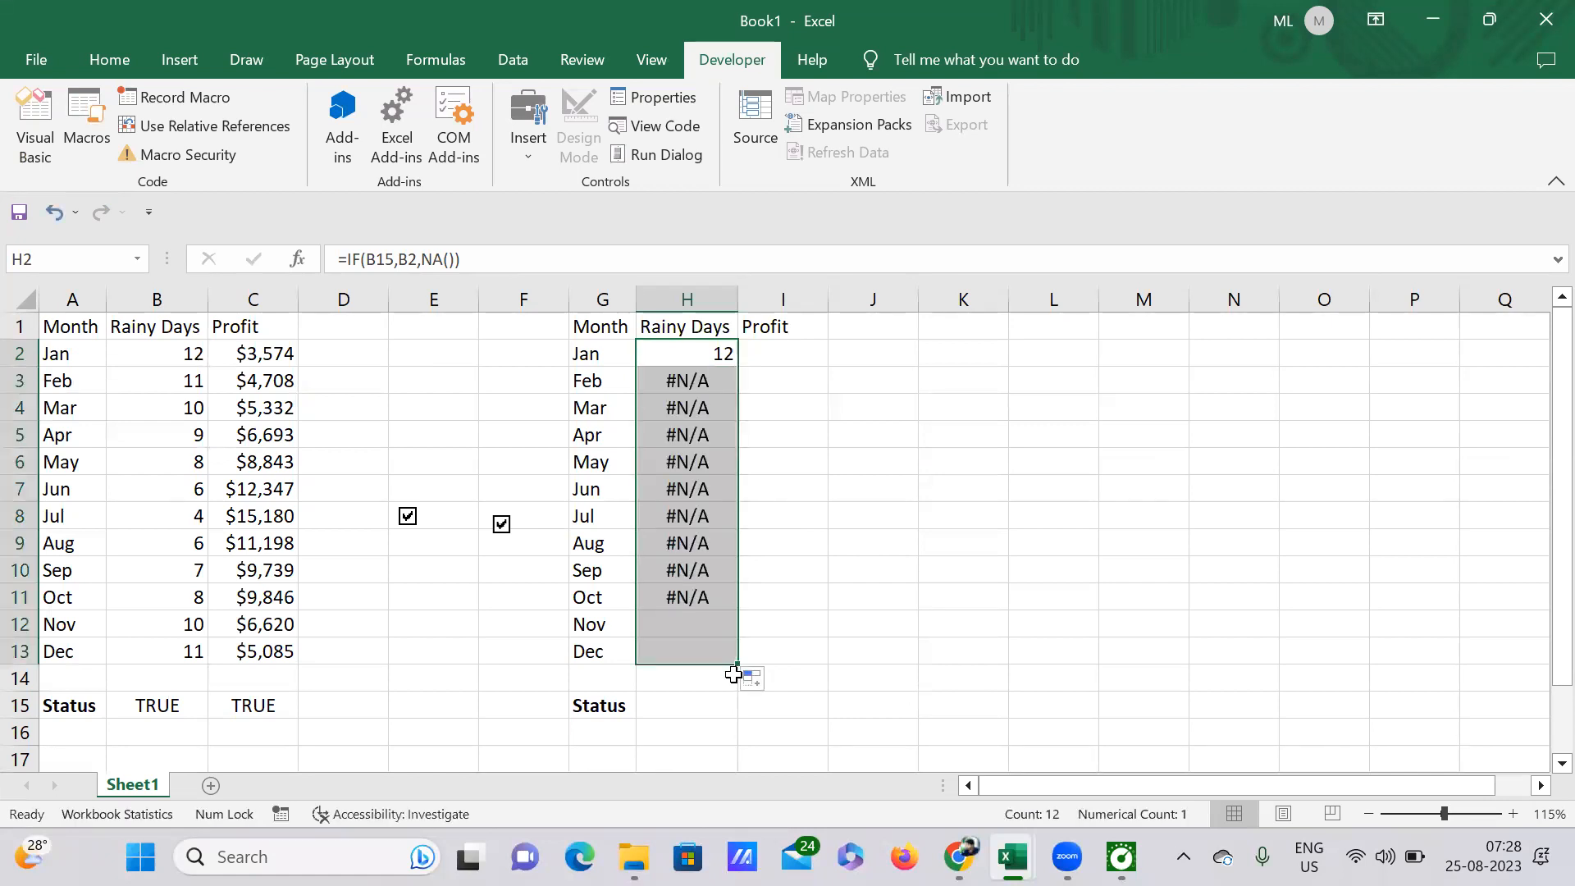
left_click(822, 599)
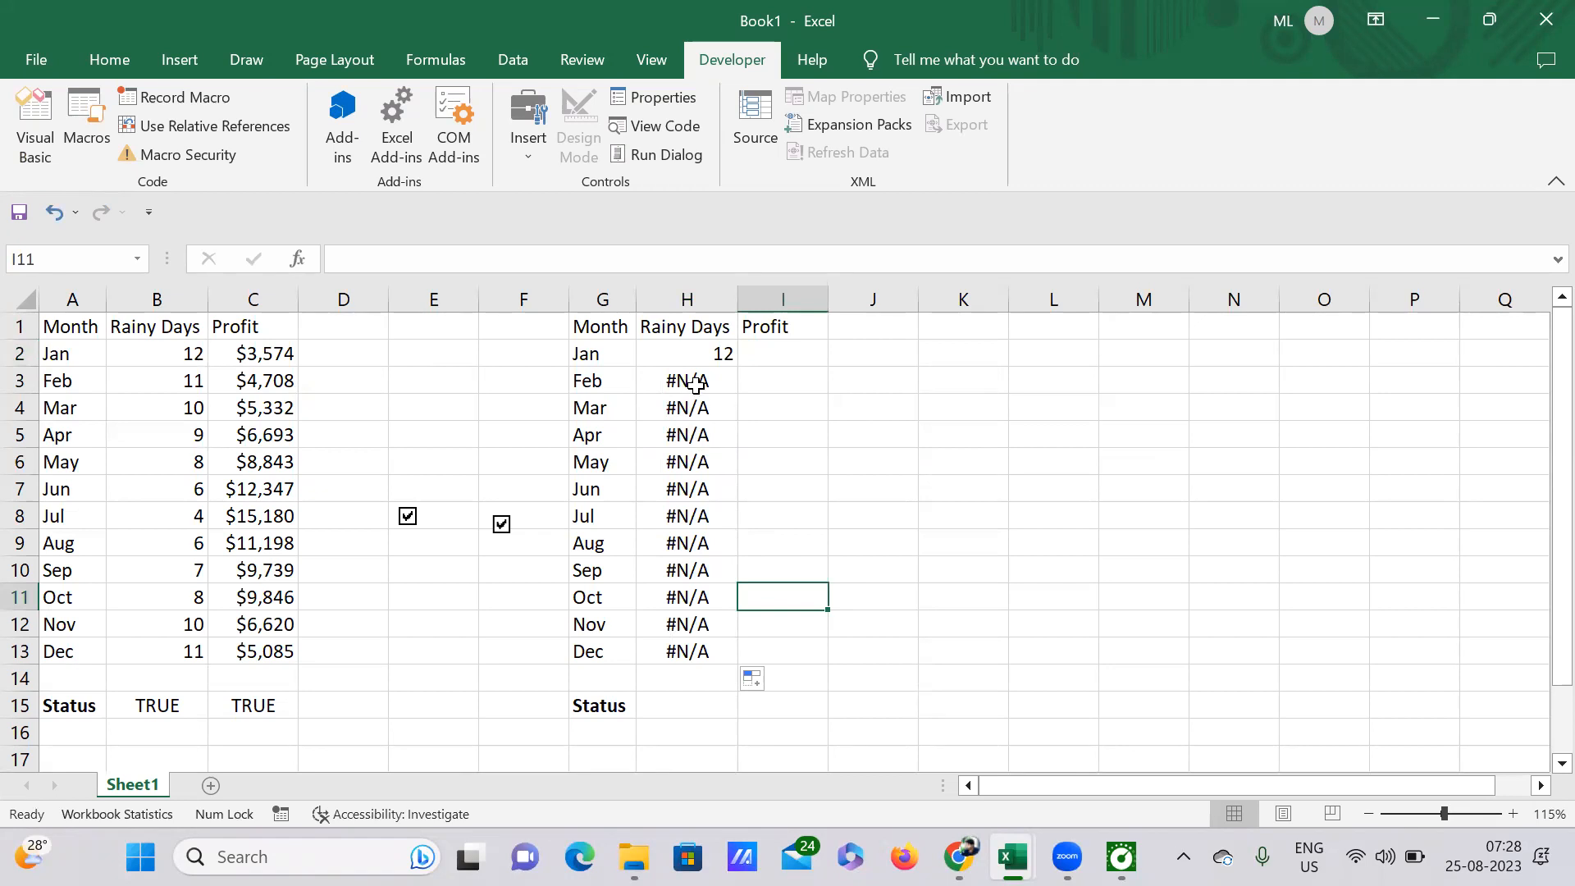
Step: Make the status reference in H2 absolute so the formula reads =IF($B$15,B2,NA()), and reselect H2
left_click(722, 353)
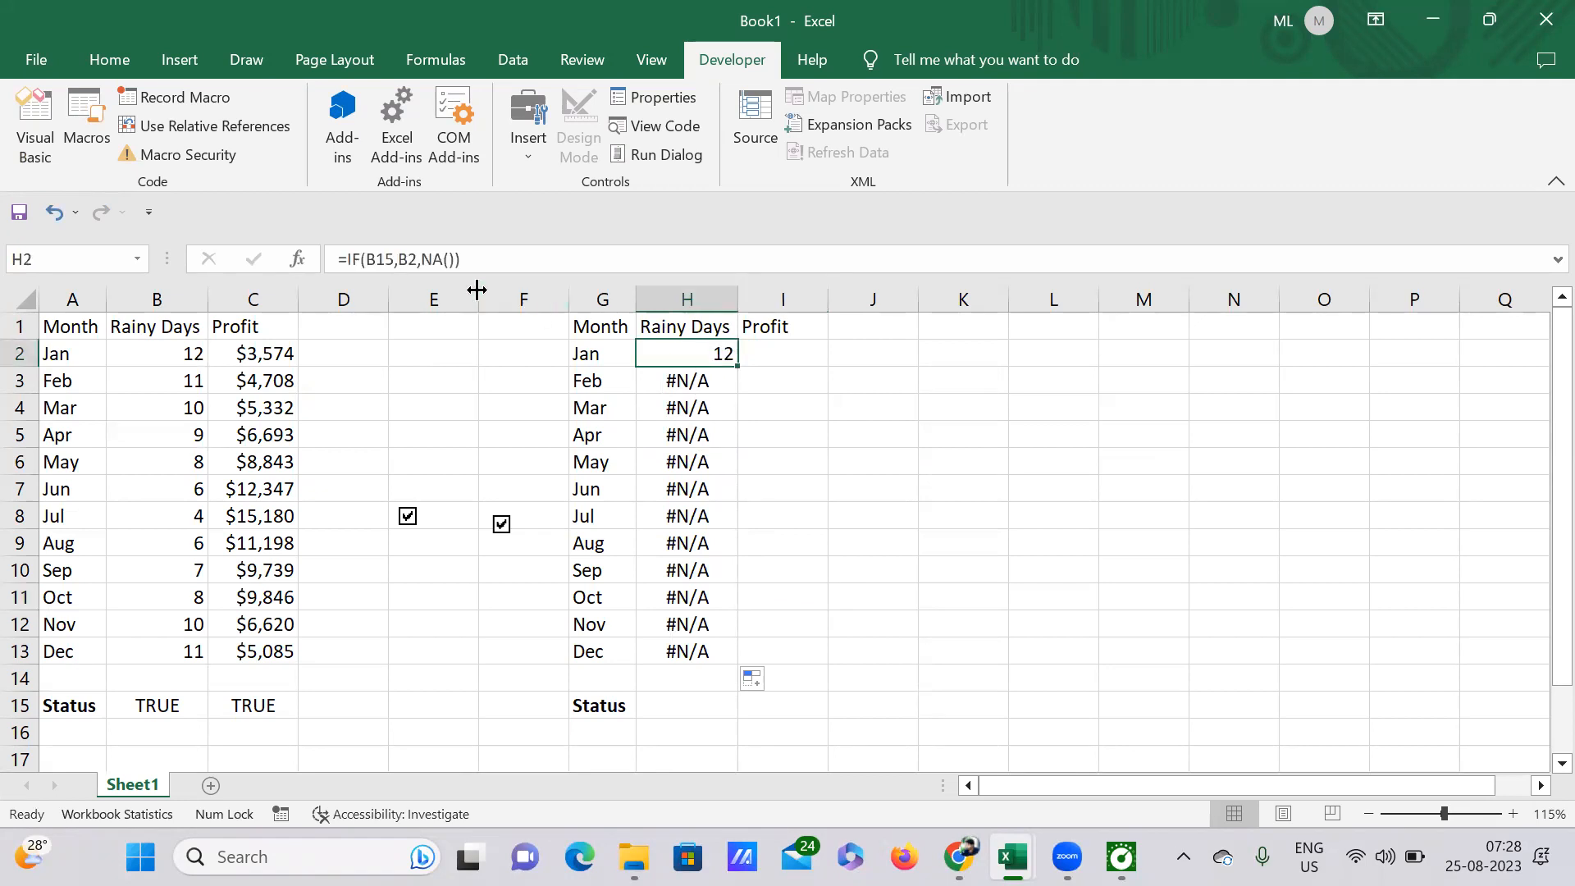
left_click(392, 260)
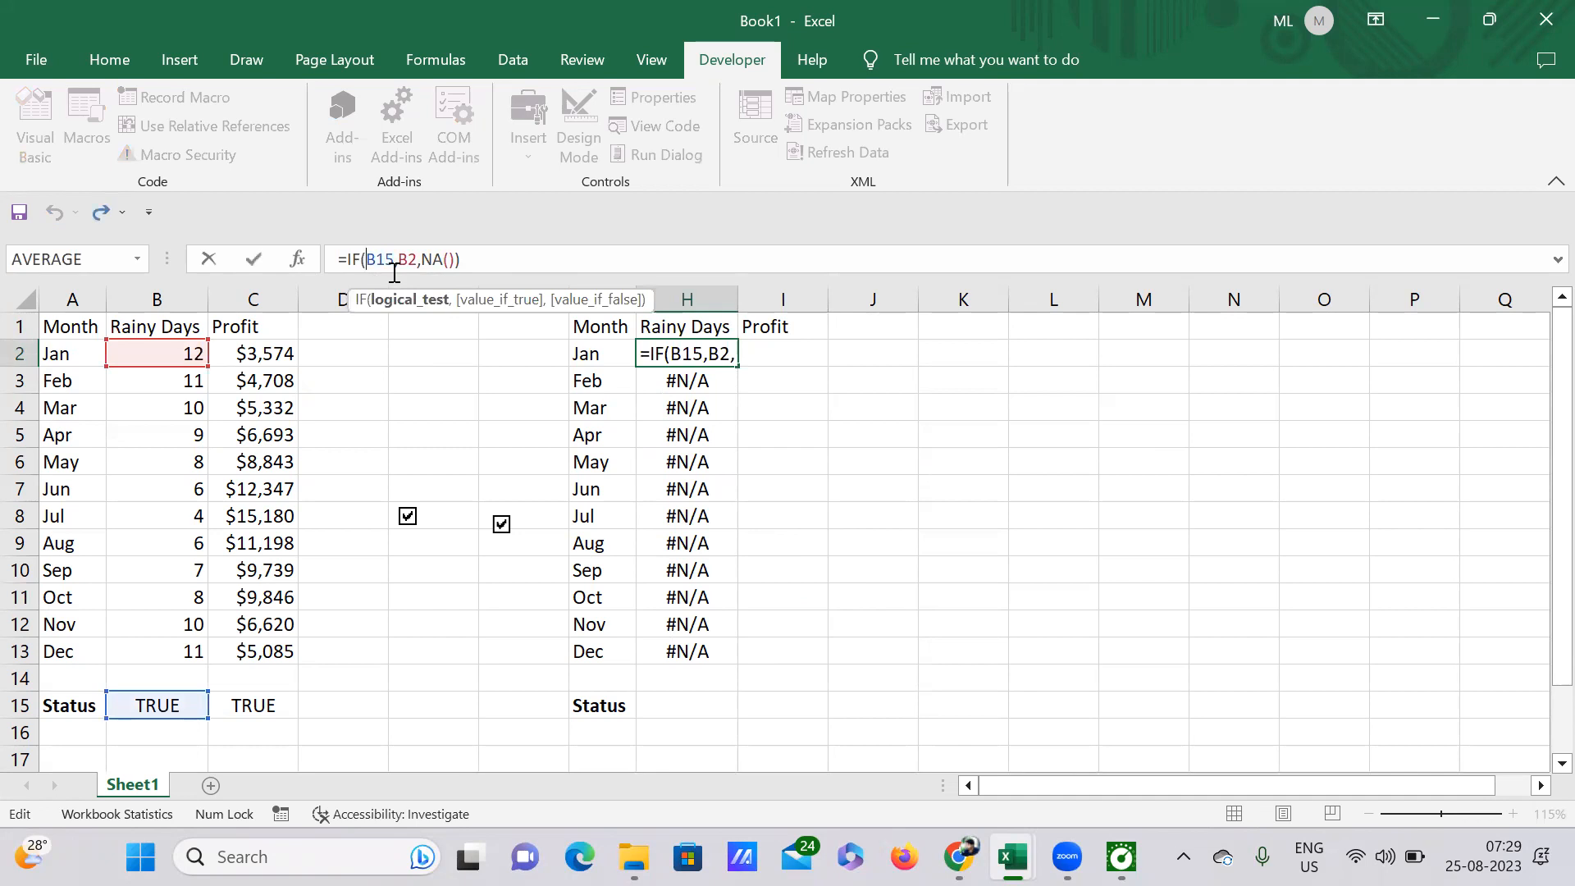
type("$B")
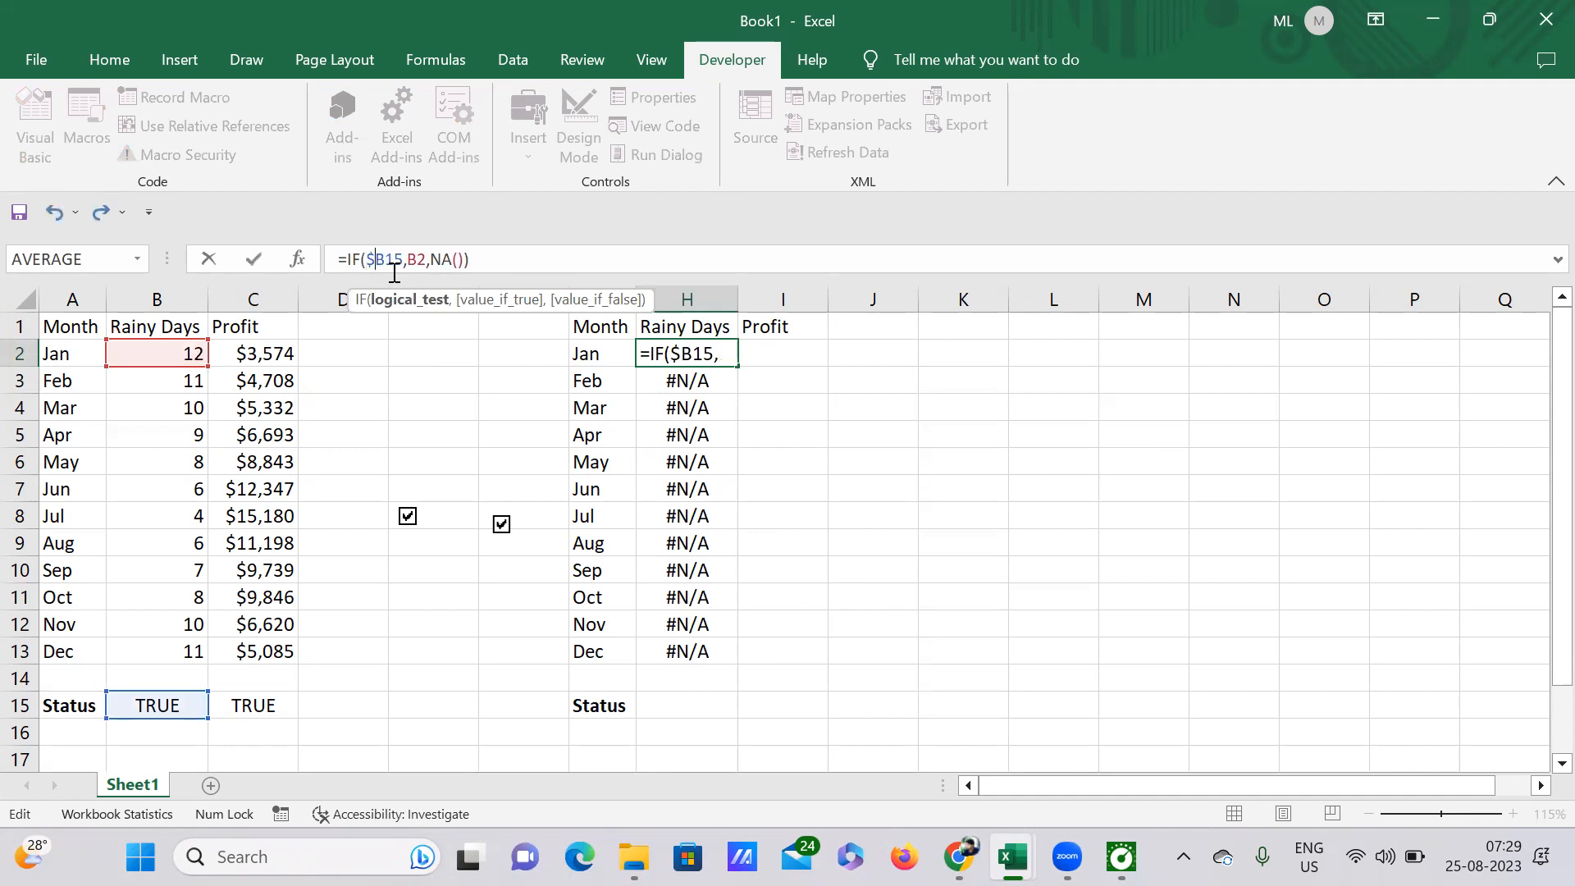
type("$")
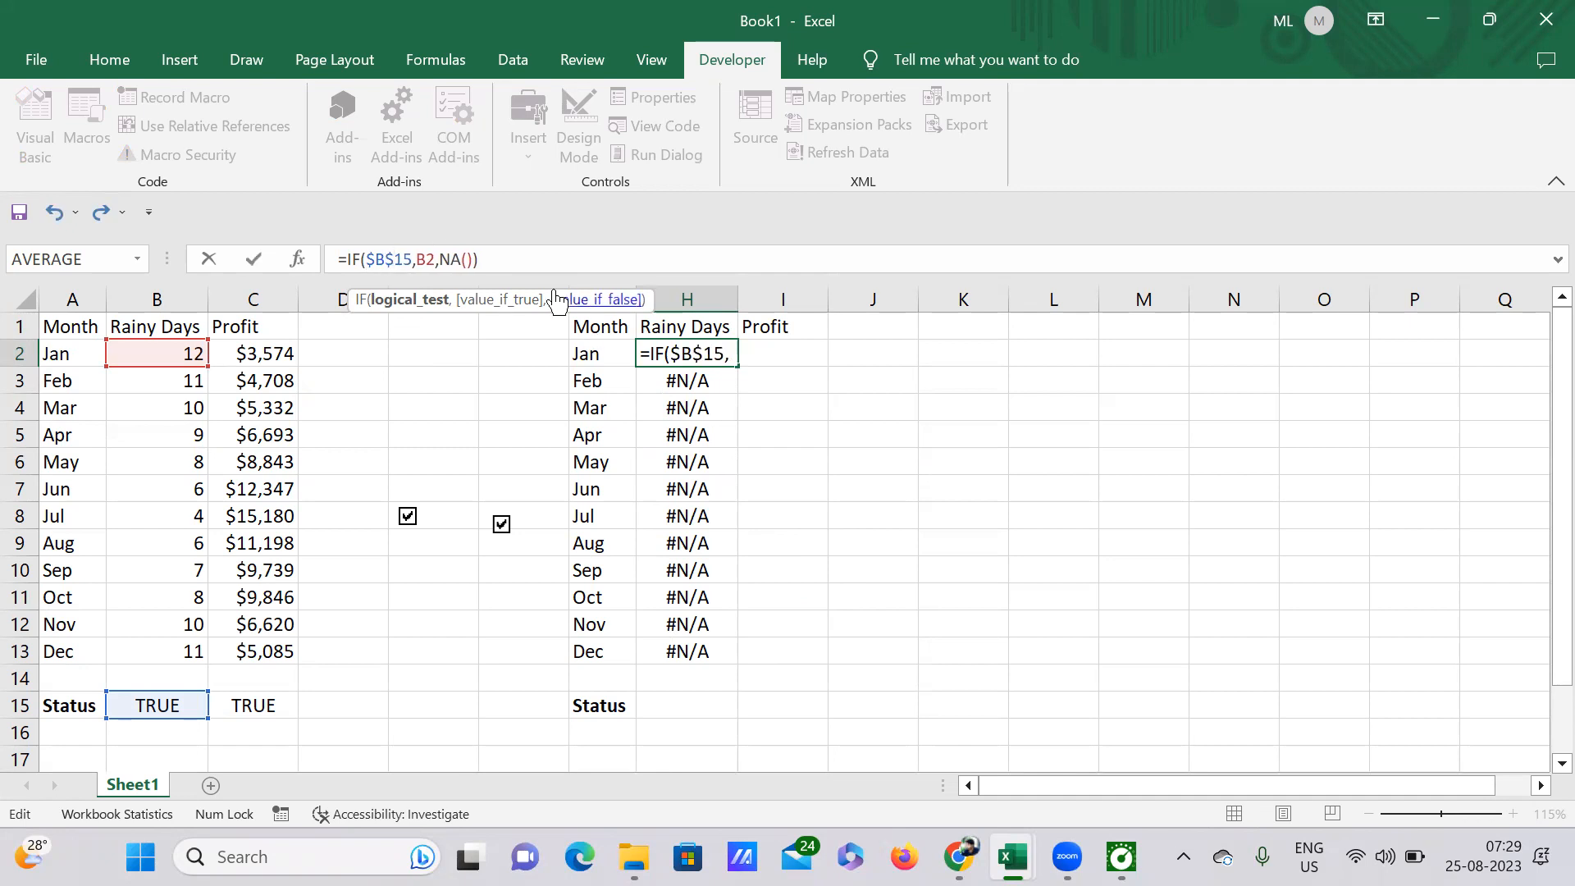
key("Return")
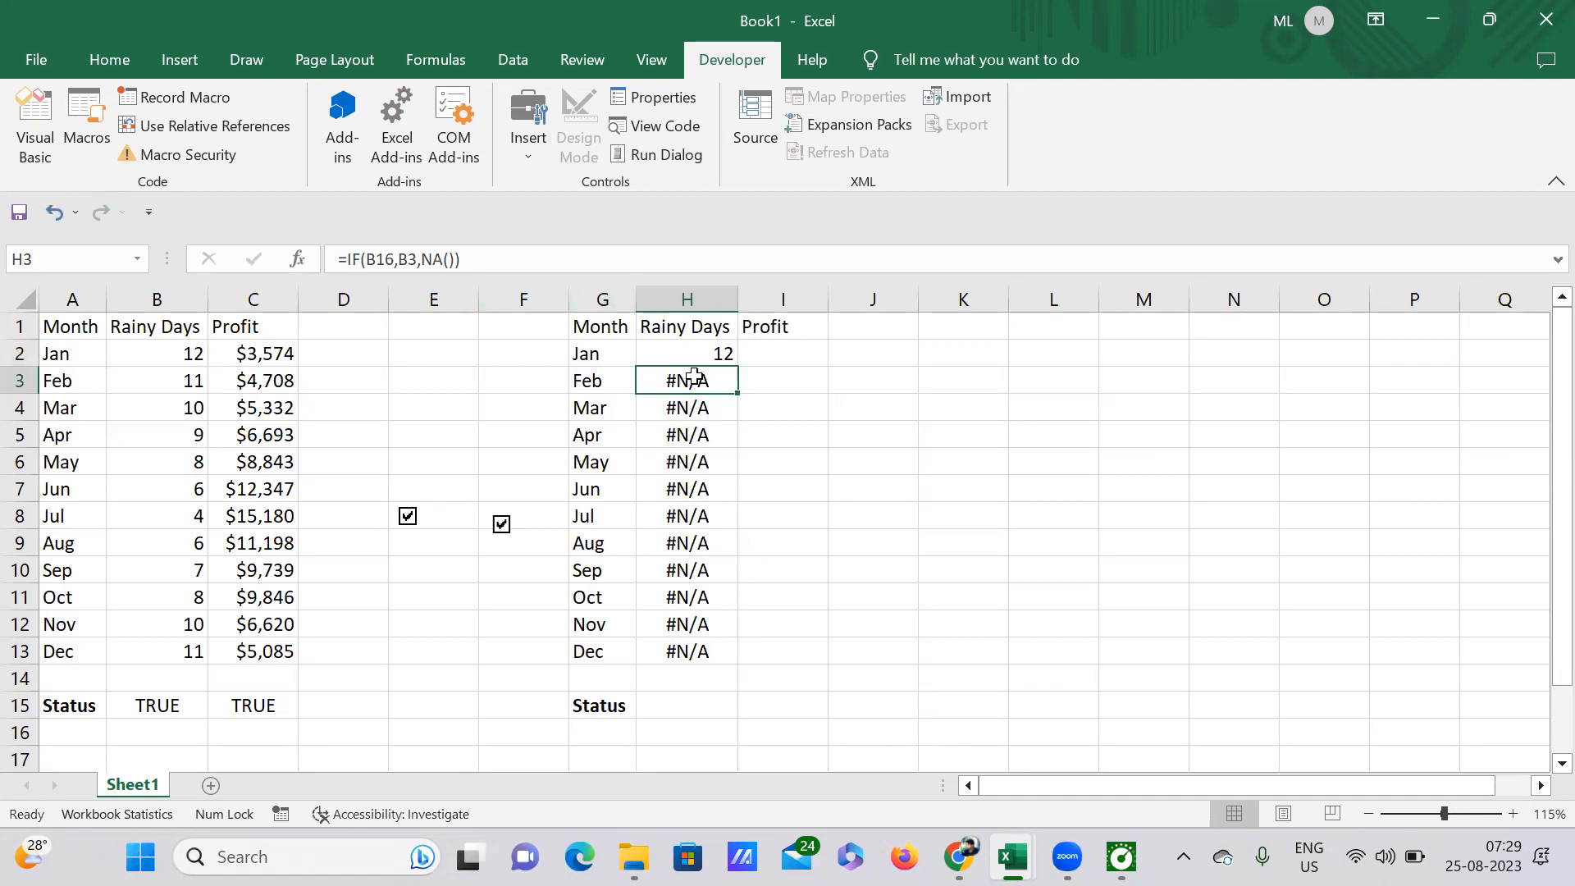
left_click(718, 351)
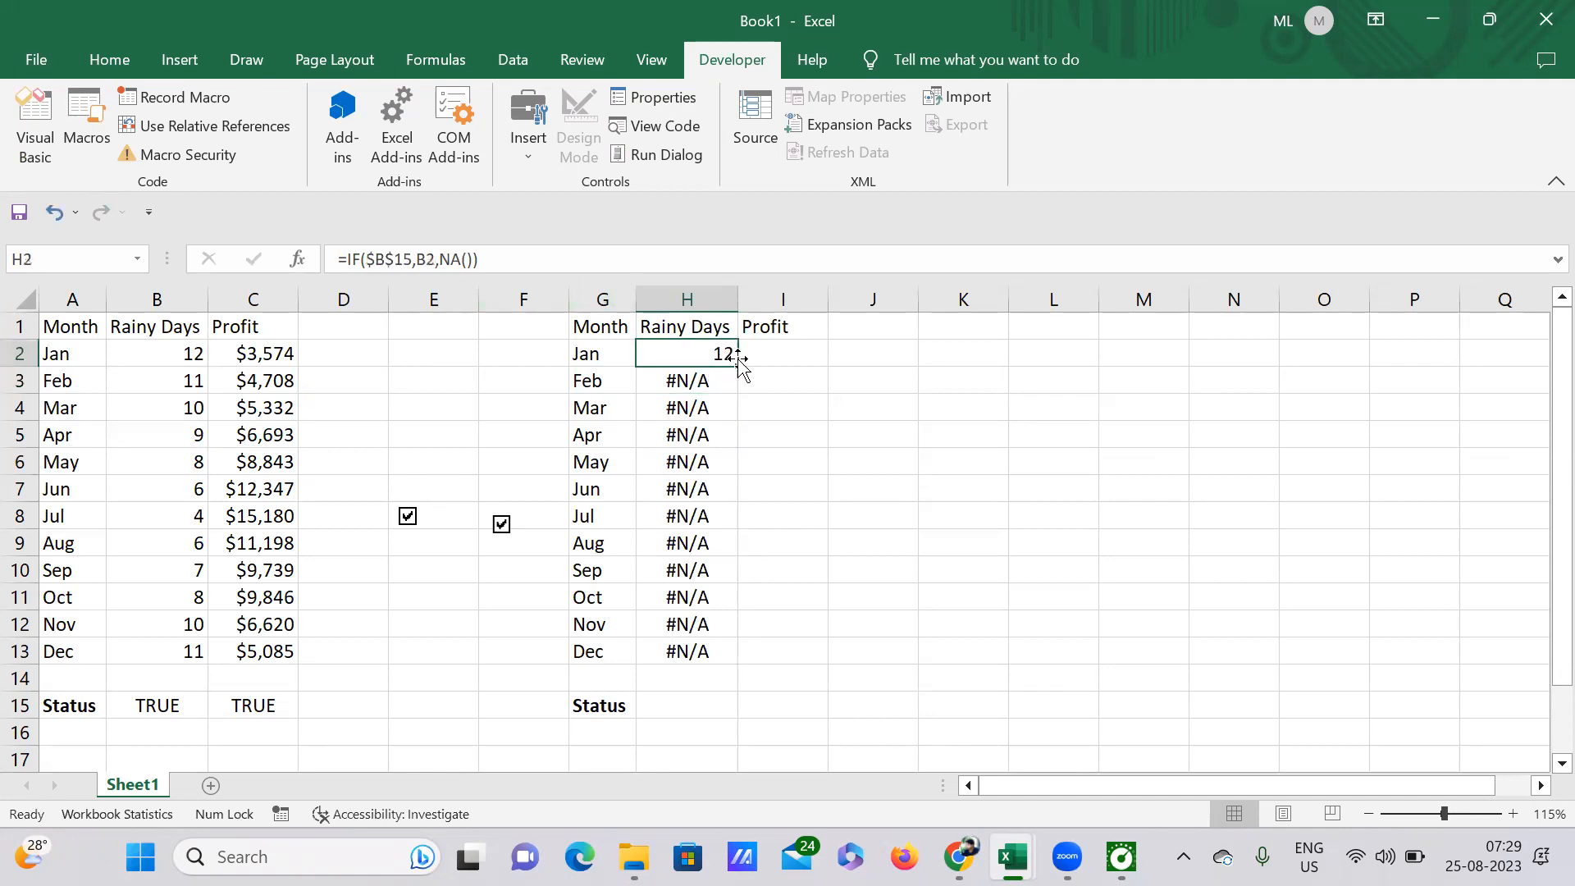
Step: Refill the Rainy Days cells from H2 down to H13 with the absolute-reference formula
left_click_drag(737, 366, 737, 656)
left_click(843, 625)
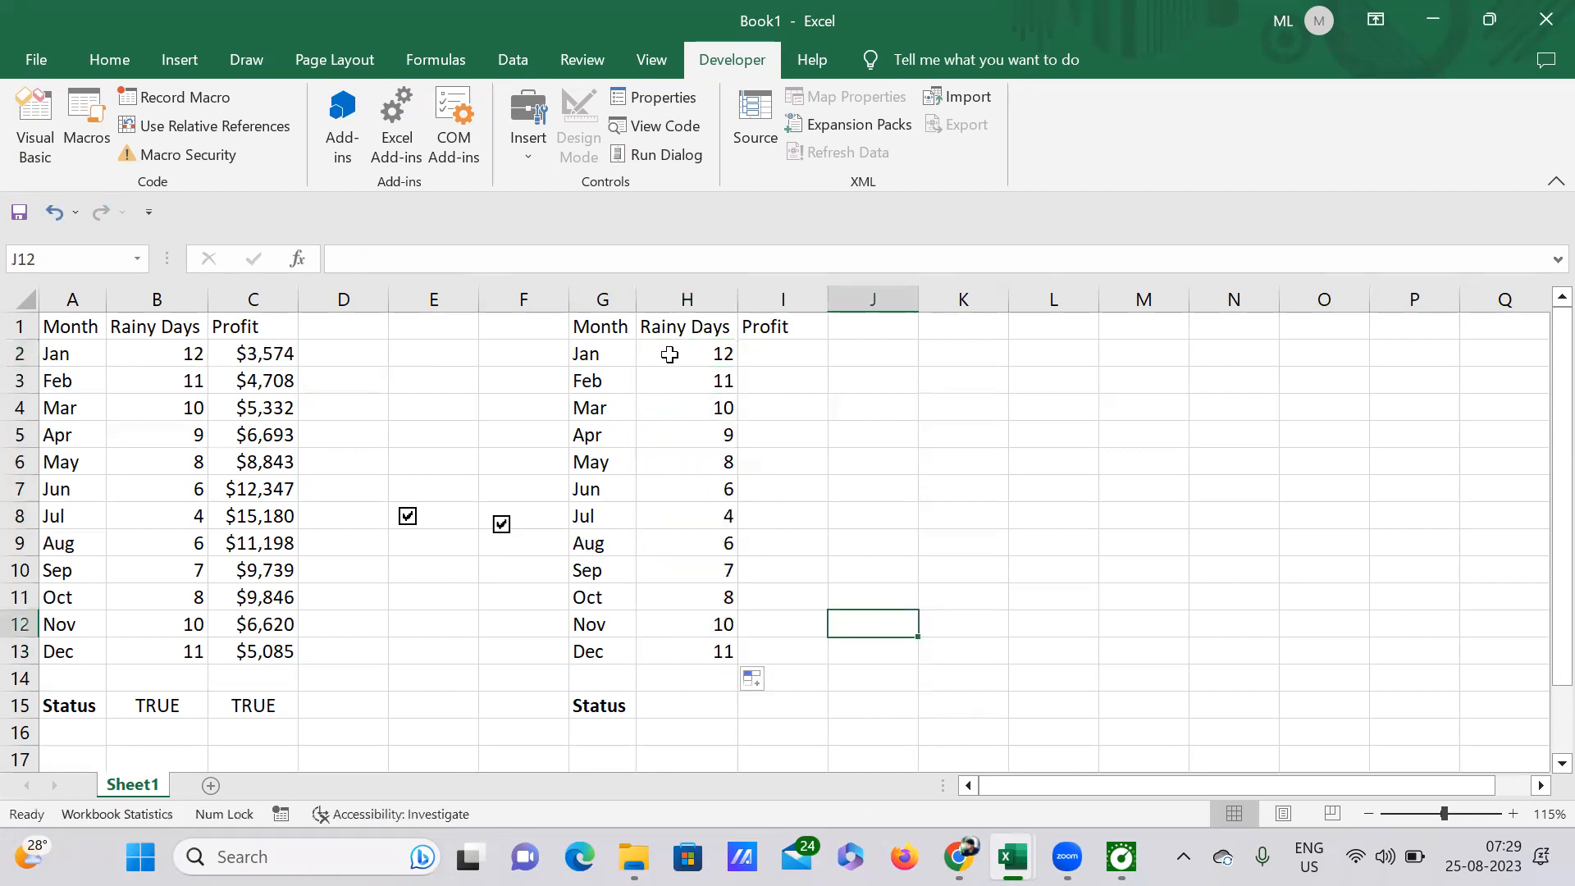
Step: Examine the formula in H2 and the Rainy Days status cell B15 that it references
left_click(719, 355)
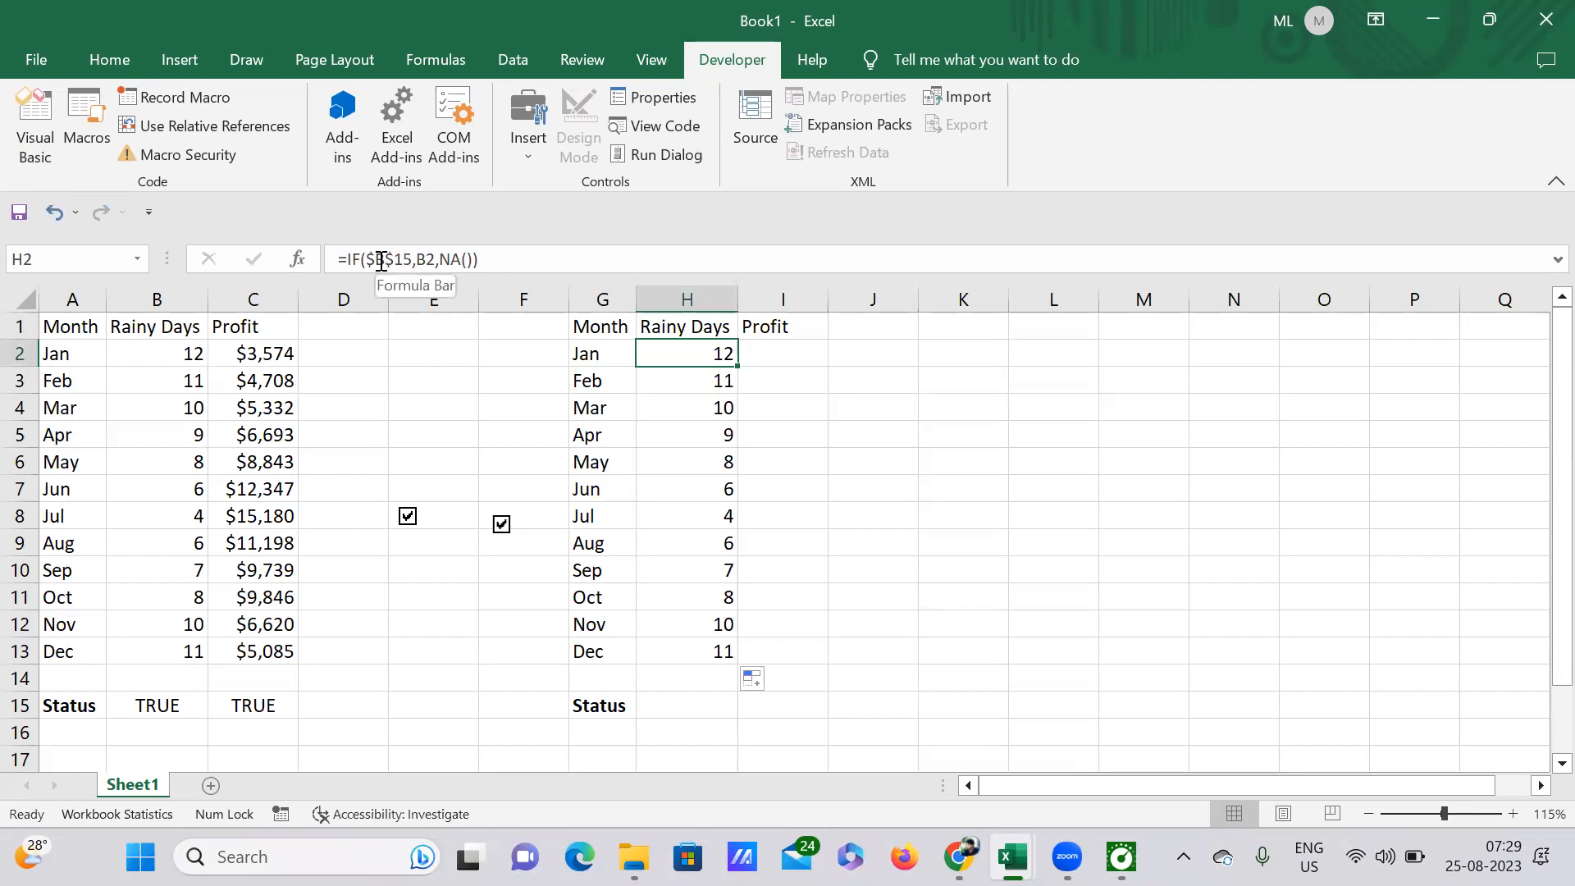
left_click(171, 702)
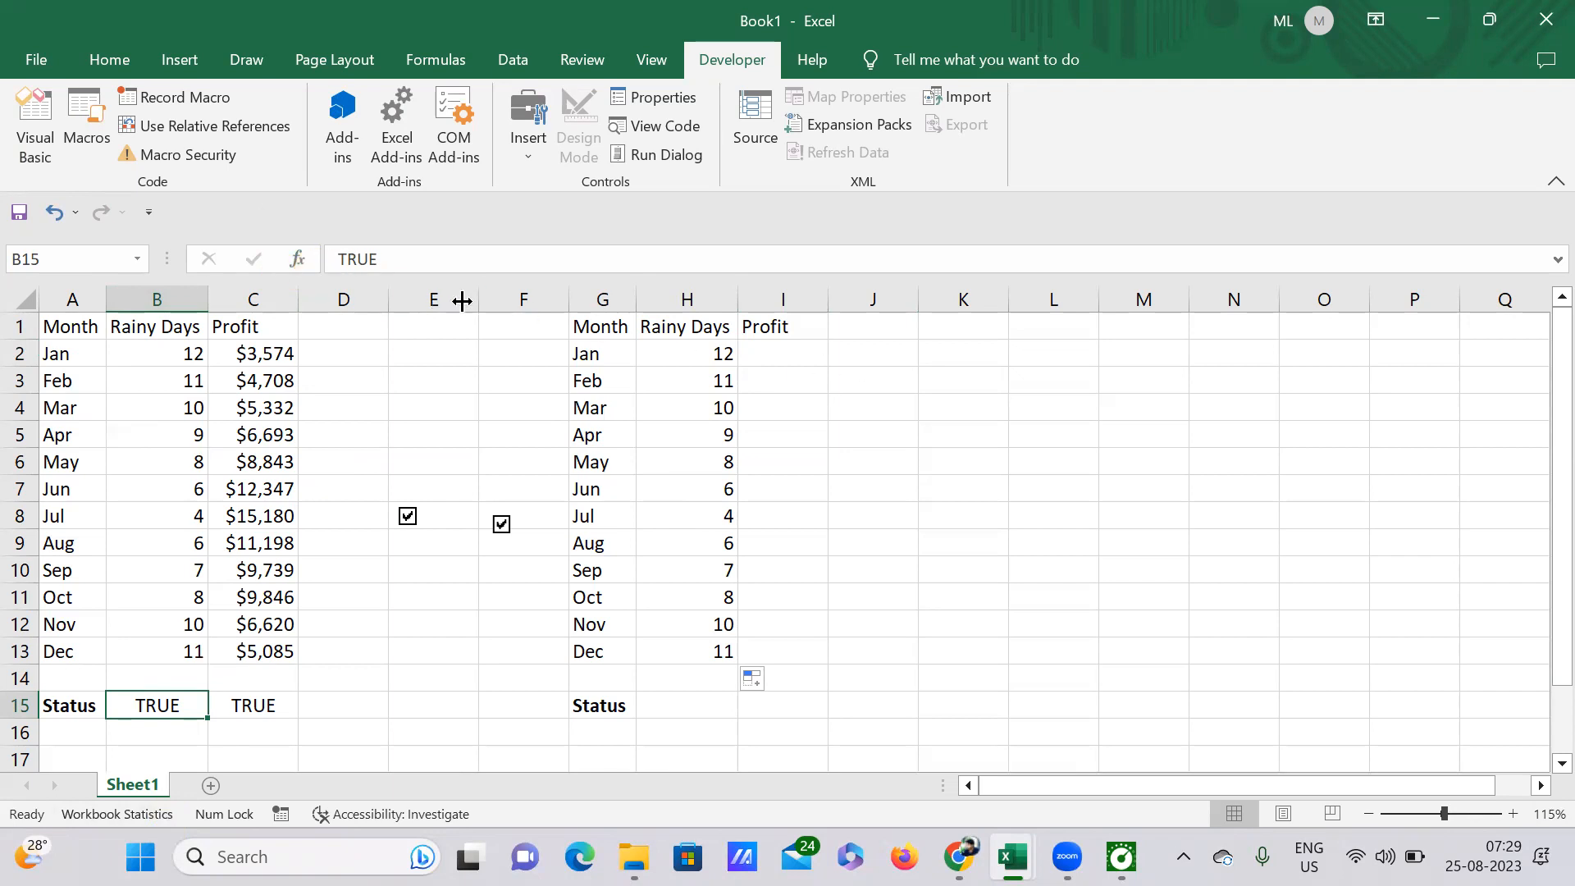
left_click(720, 354)
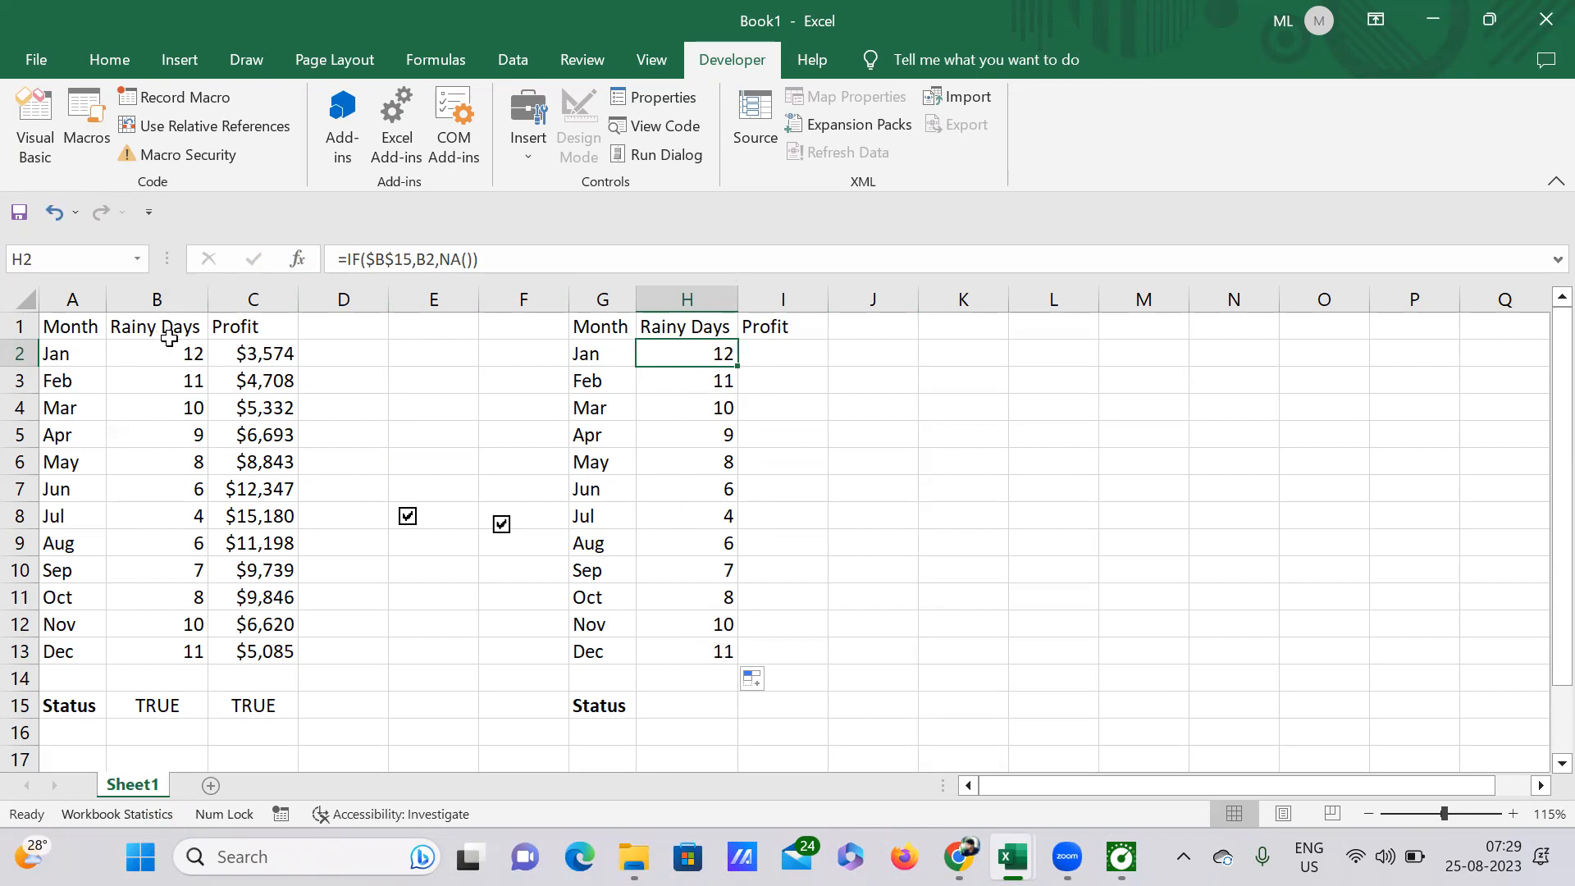
Step: Test the Rainy Days formulas by unticking the check box in column E, reviewing B15 and the NA() part of H2, and ticking it again
left_click(408, 517)
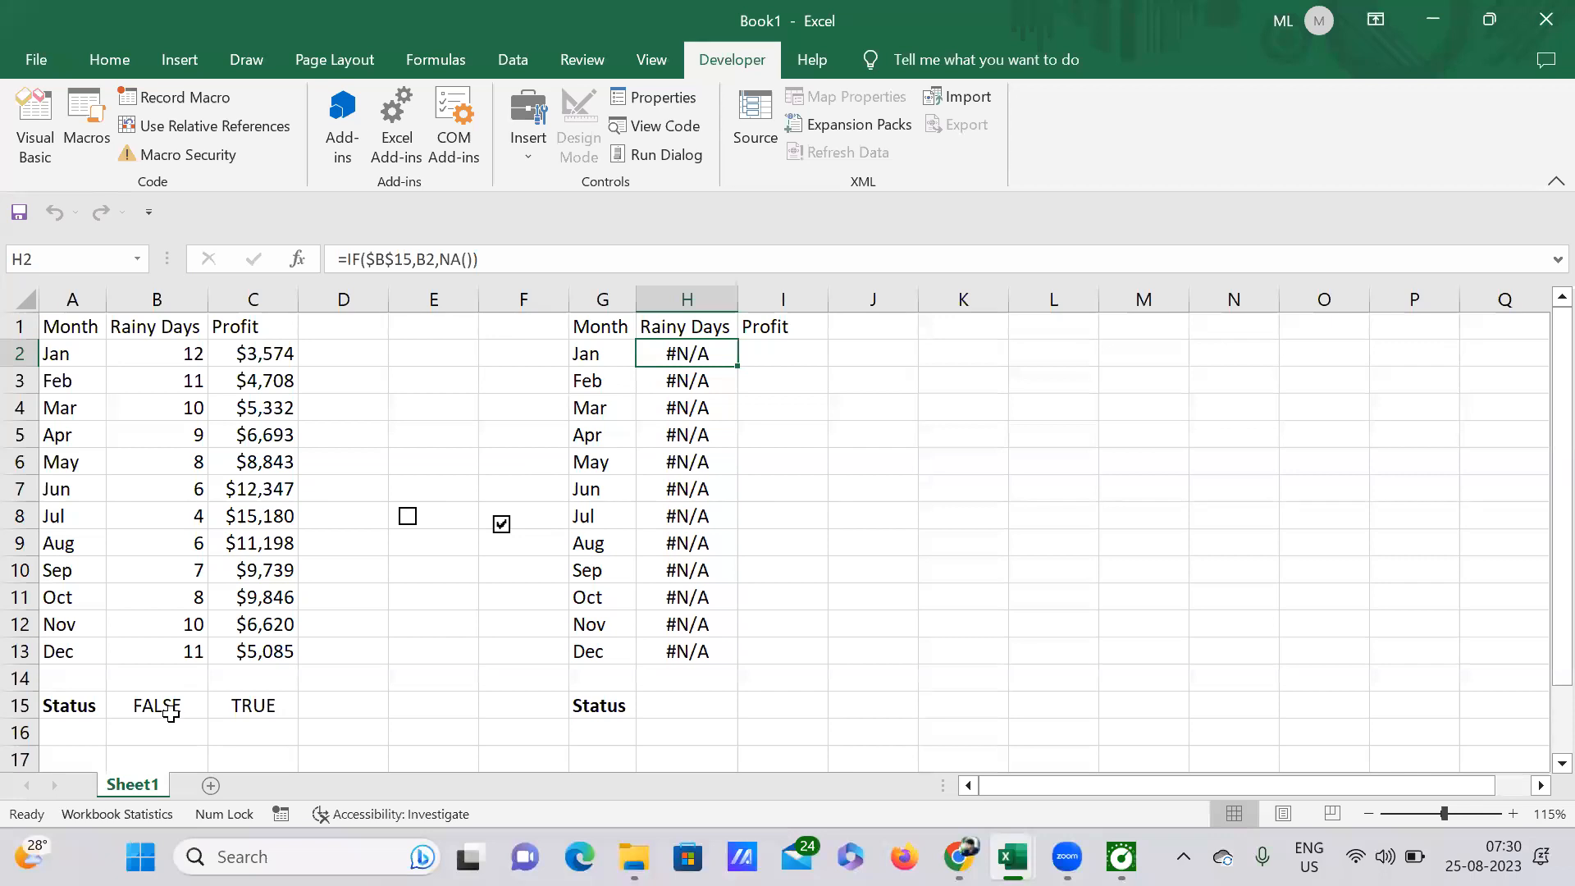
left_click(170, 713)
left_click(691, 351)
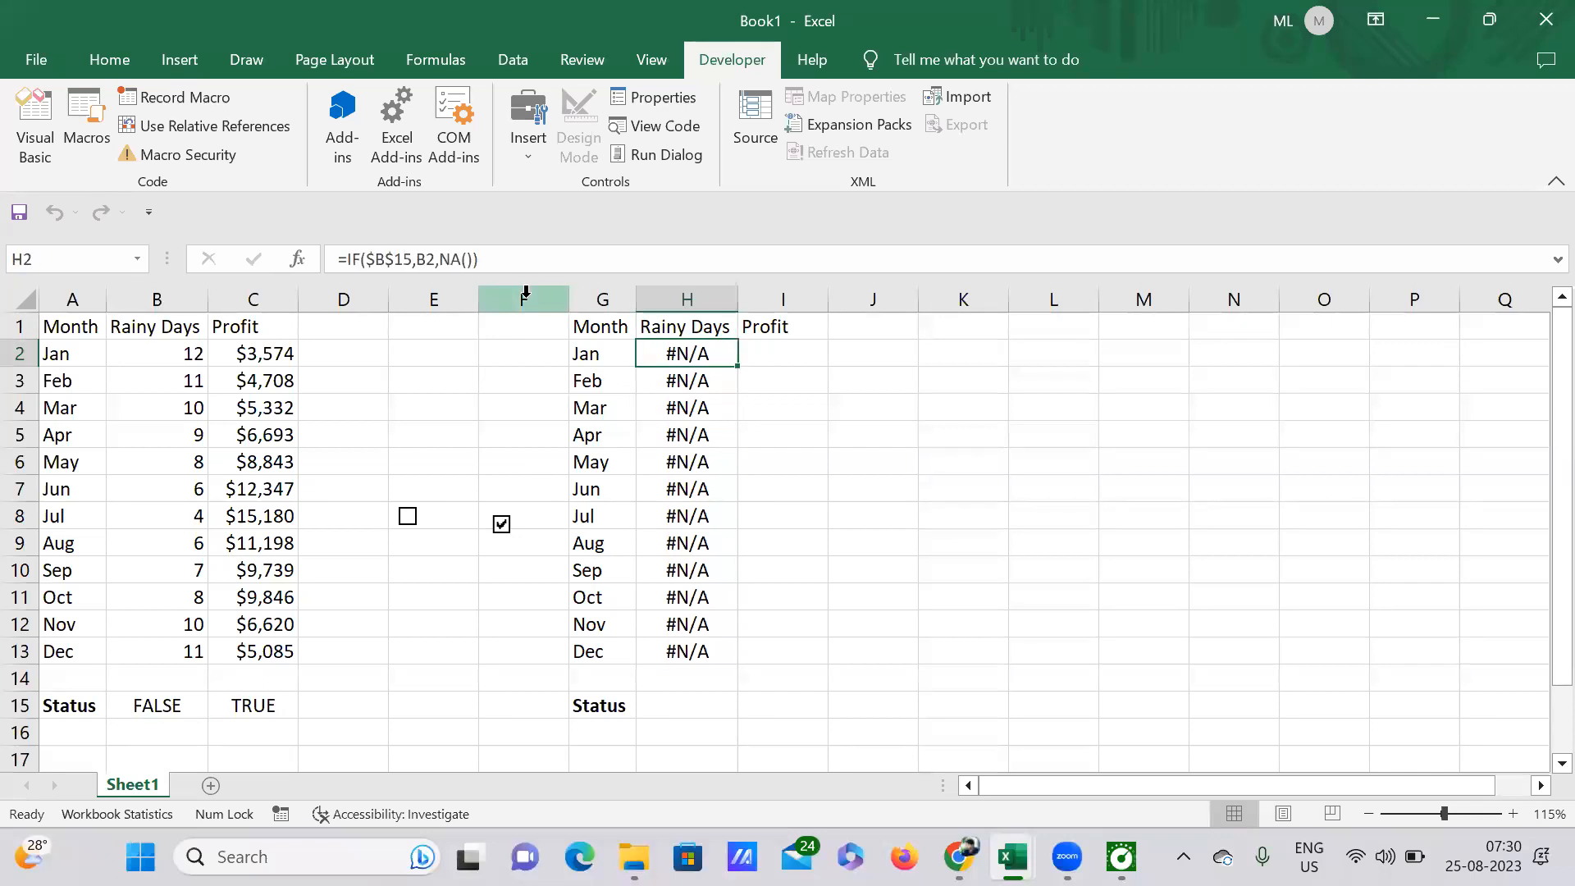
double_click(457, 260)
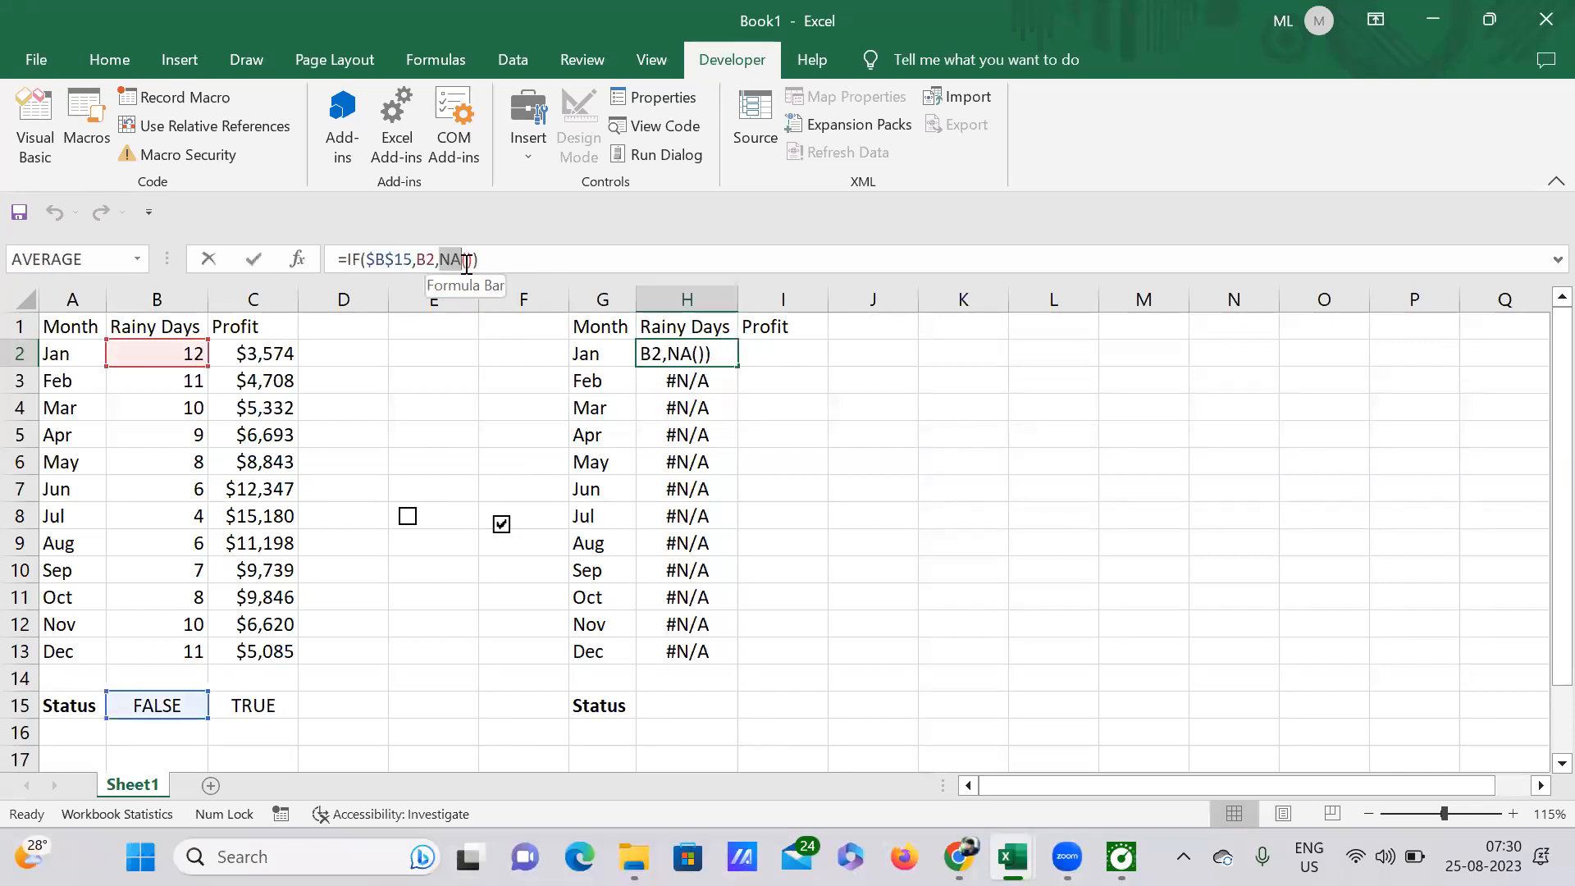
left_click(503, 260)
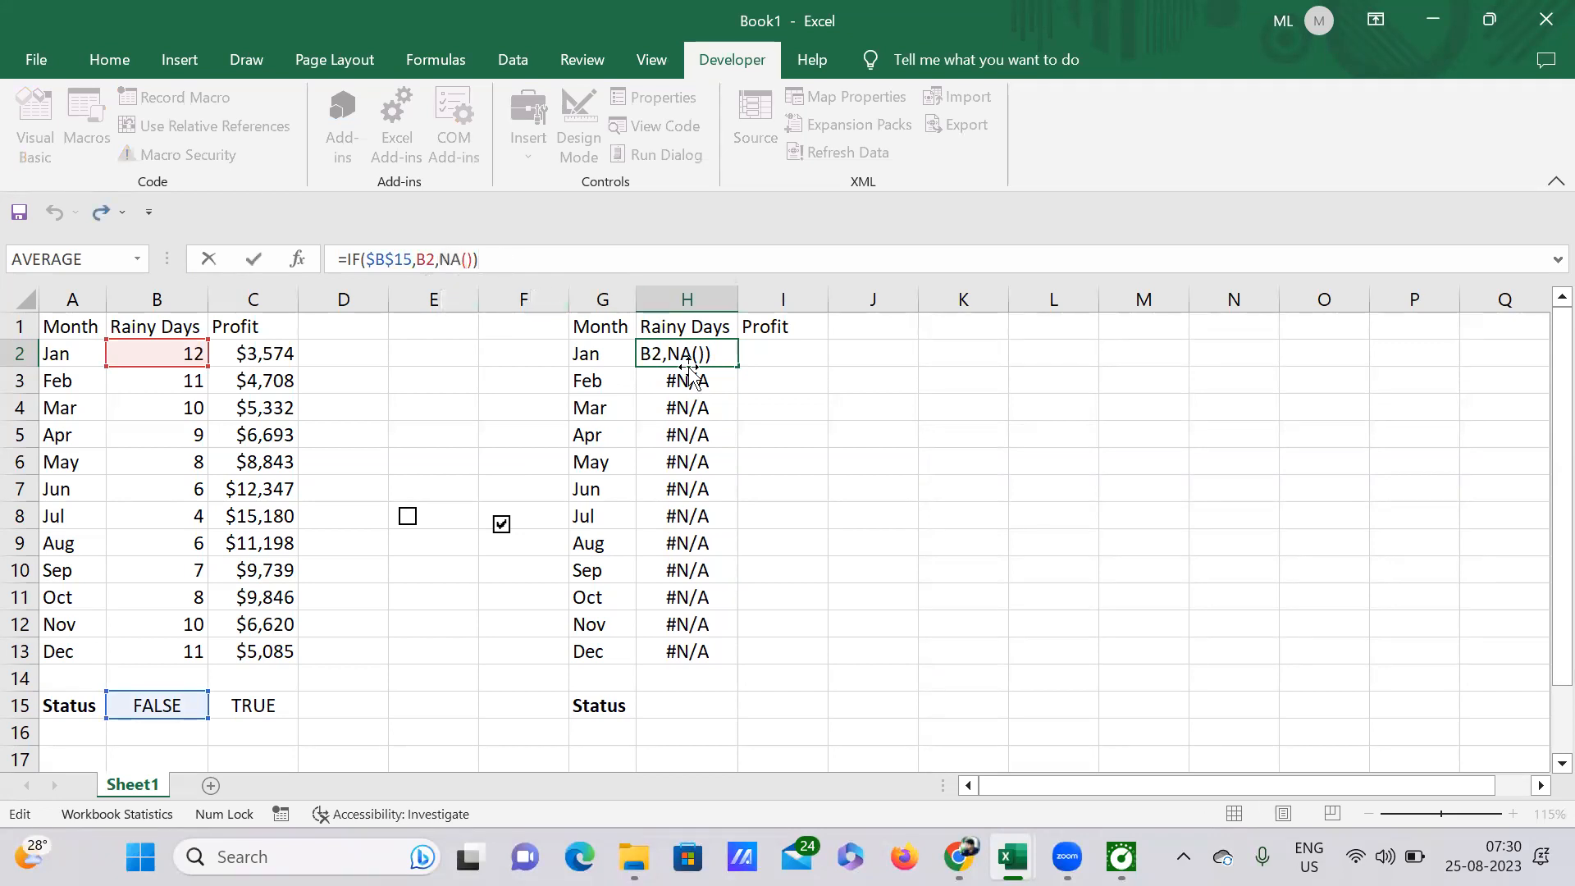
key("Return")
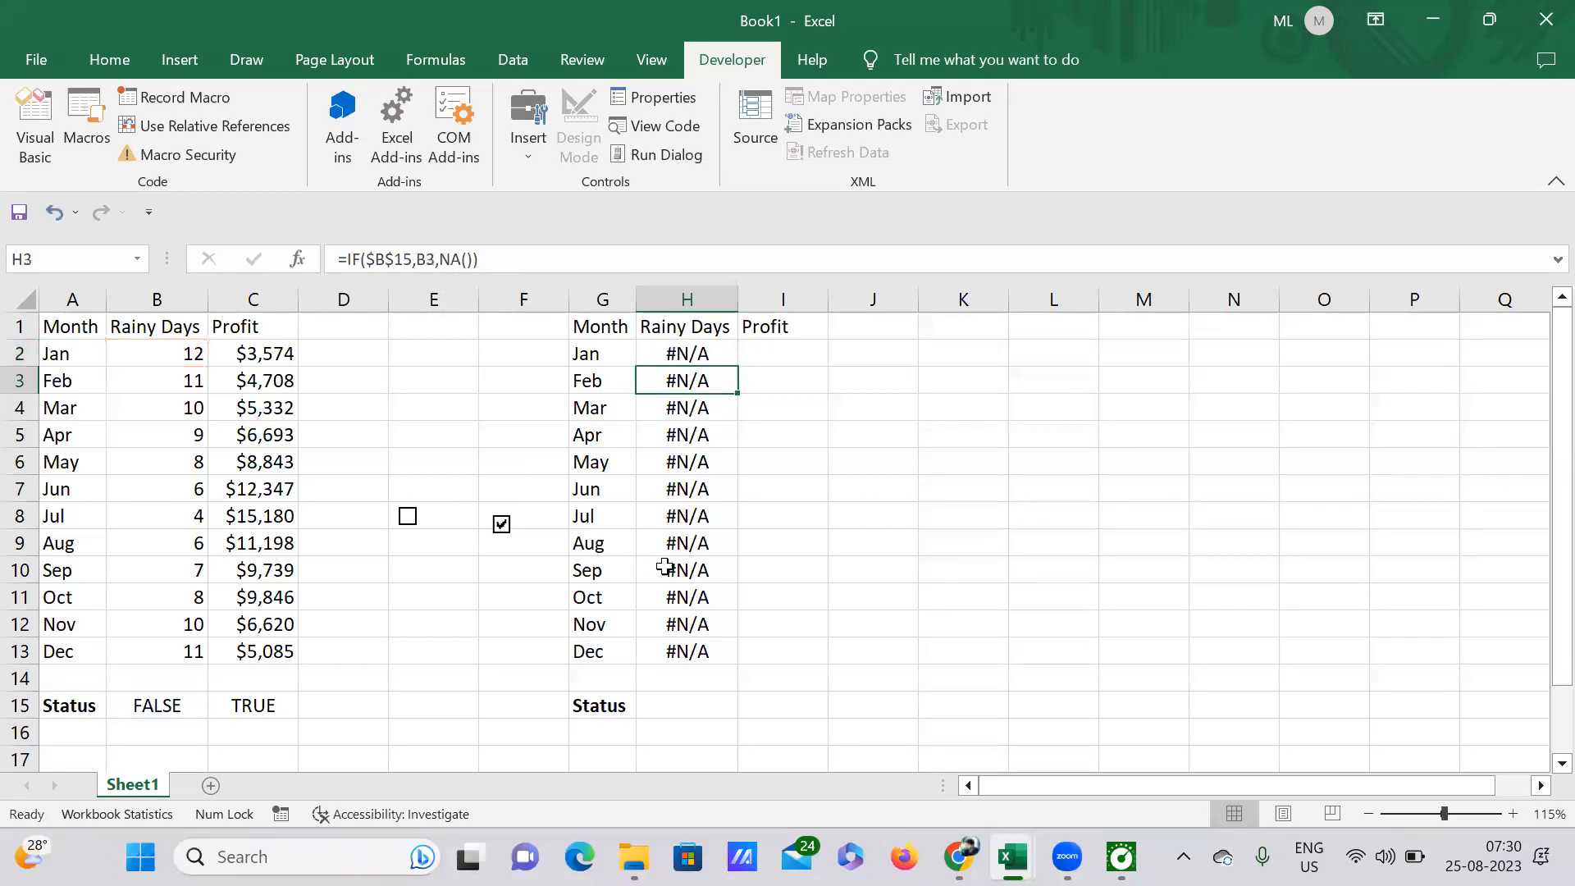
left_click(411, 519)
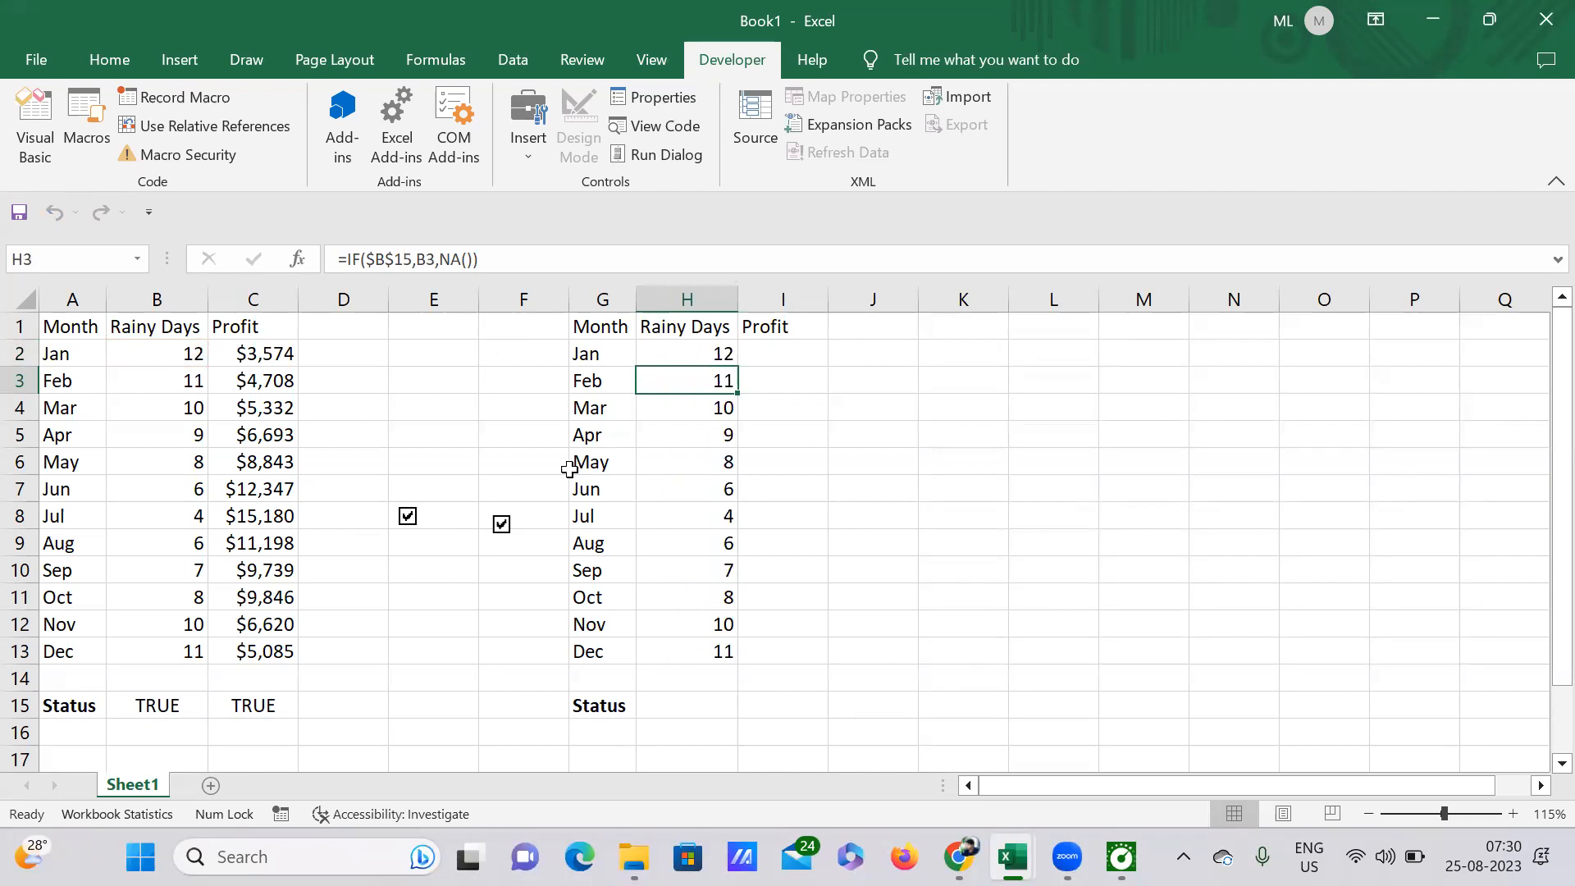
Step: Enter the January Profit formula =IF($C$15,C2,NA()) in cell I2
left_click(781, 359)
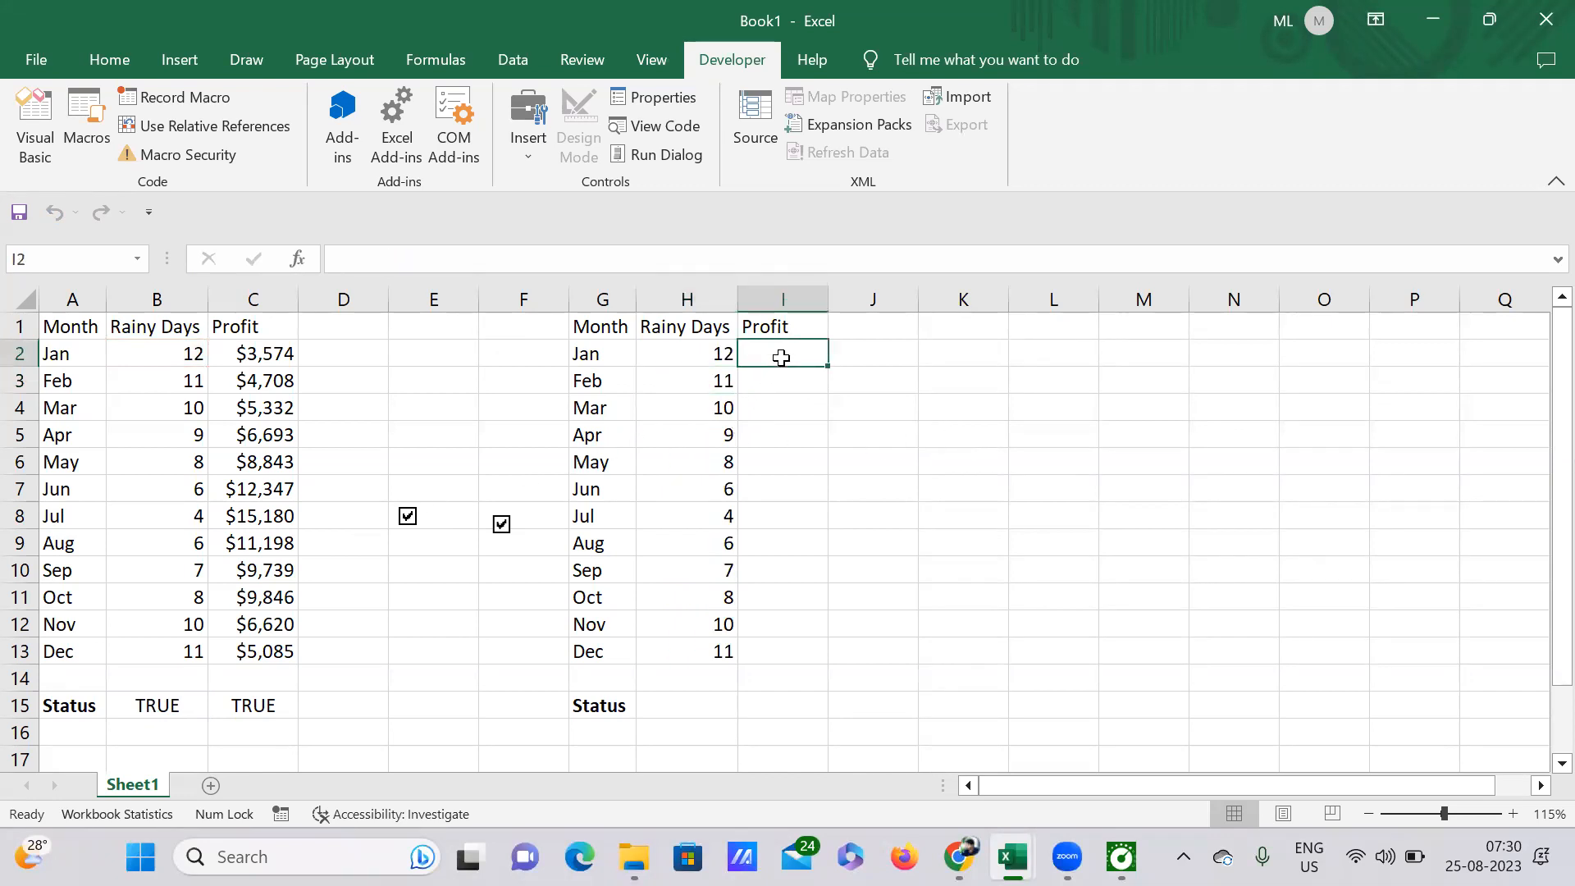
type("=if")
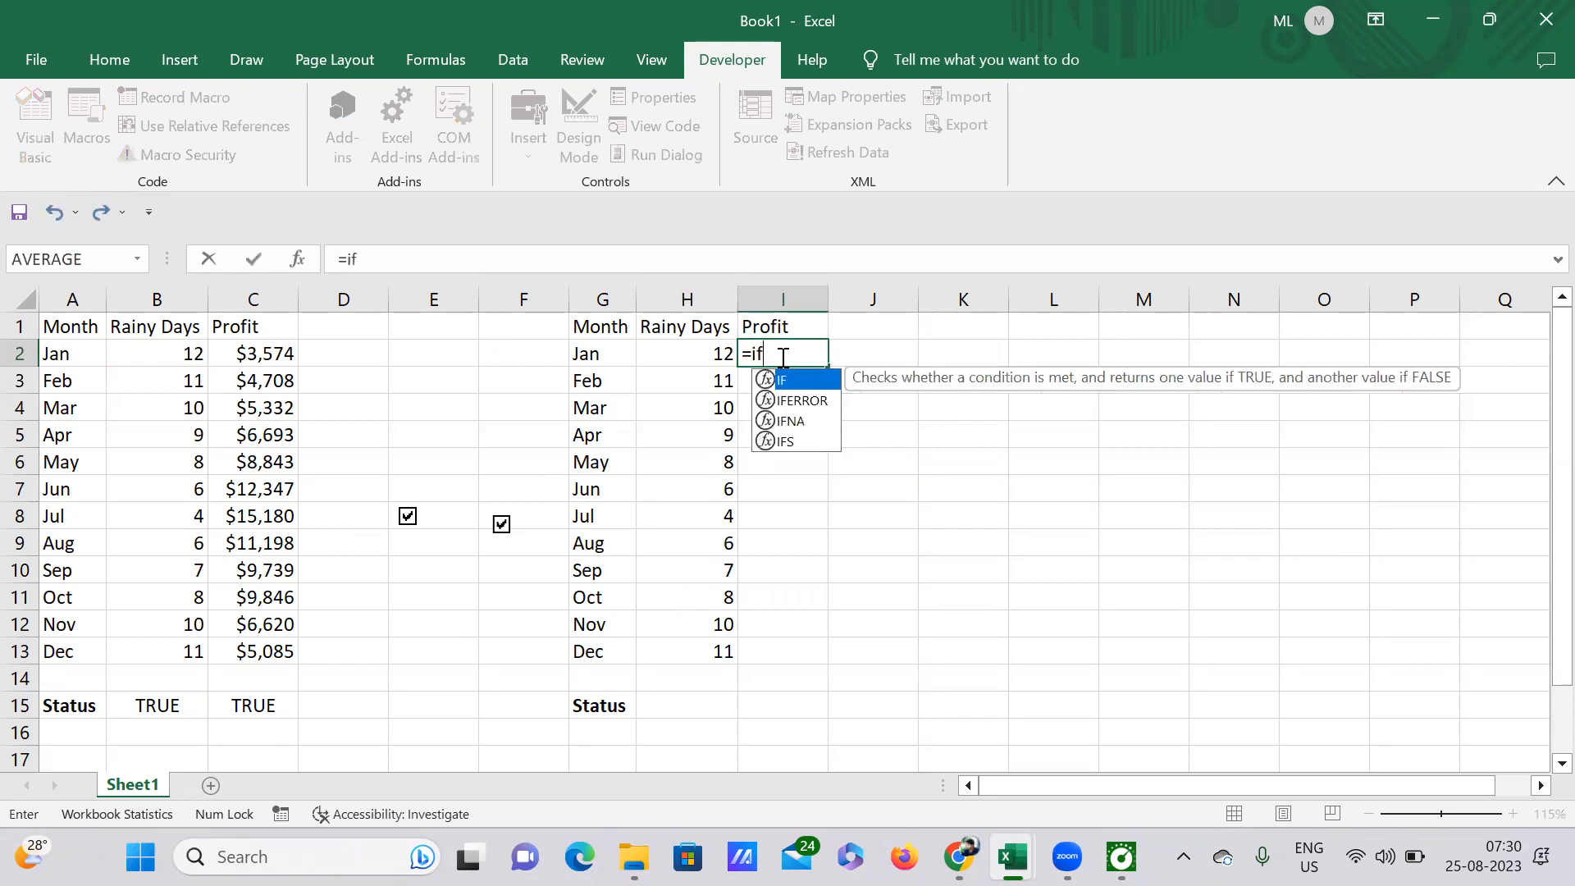
type("(")
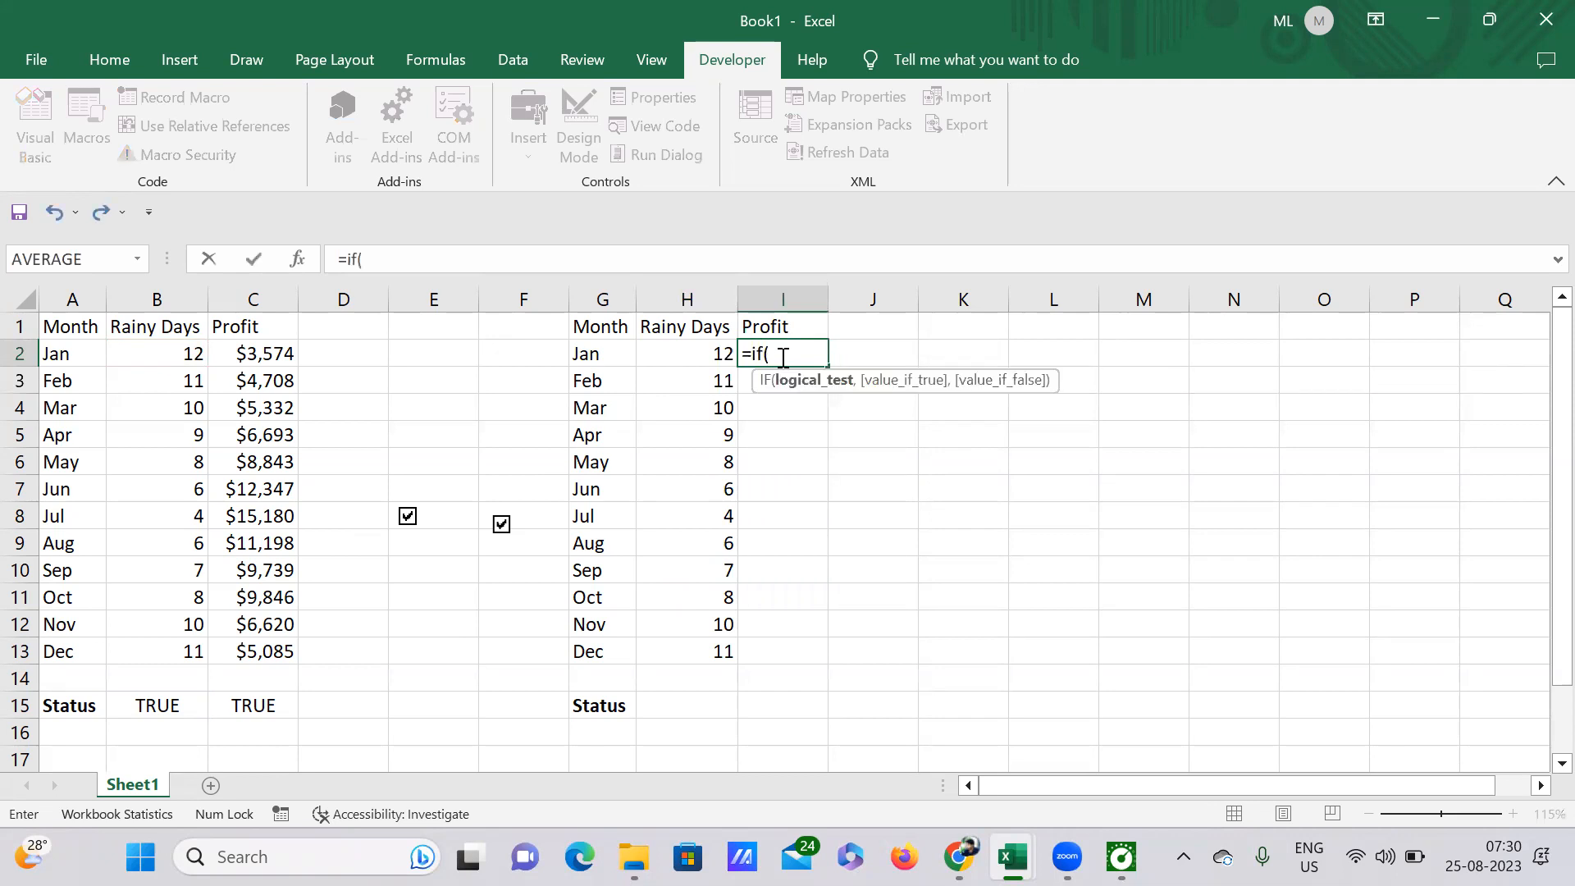
type("$c$")
type("15")
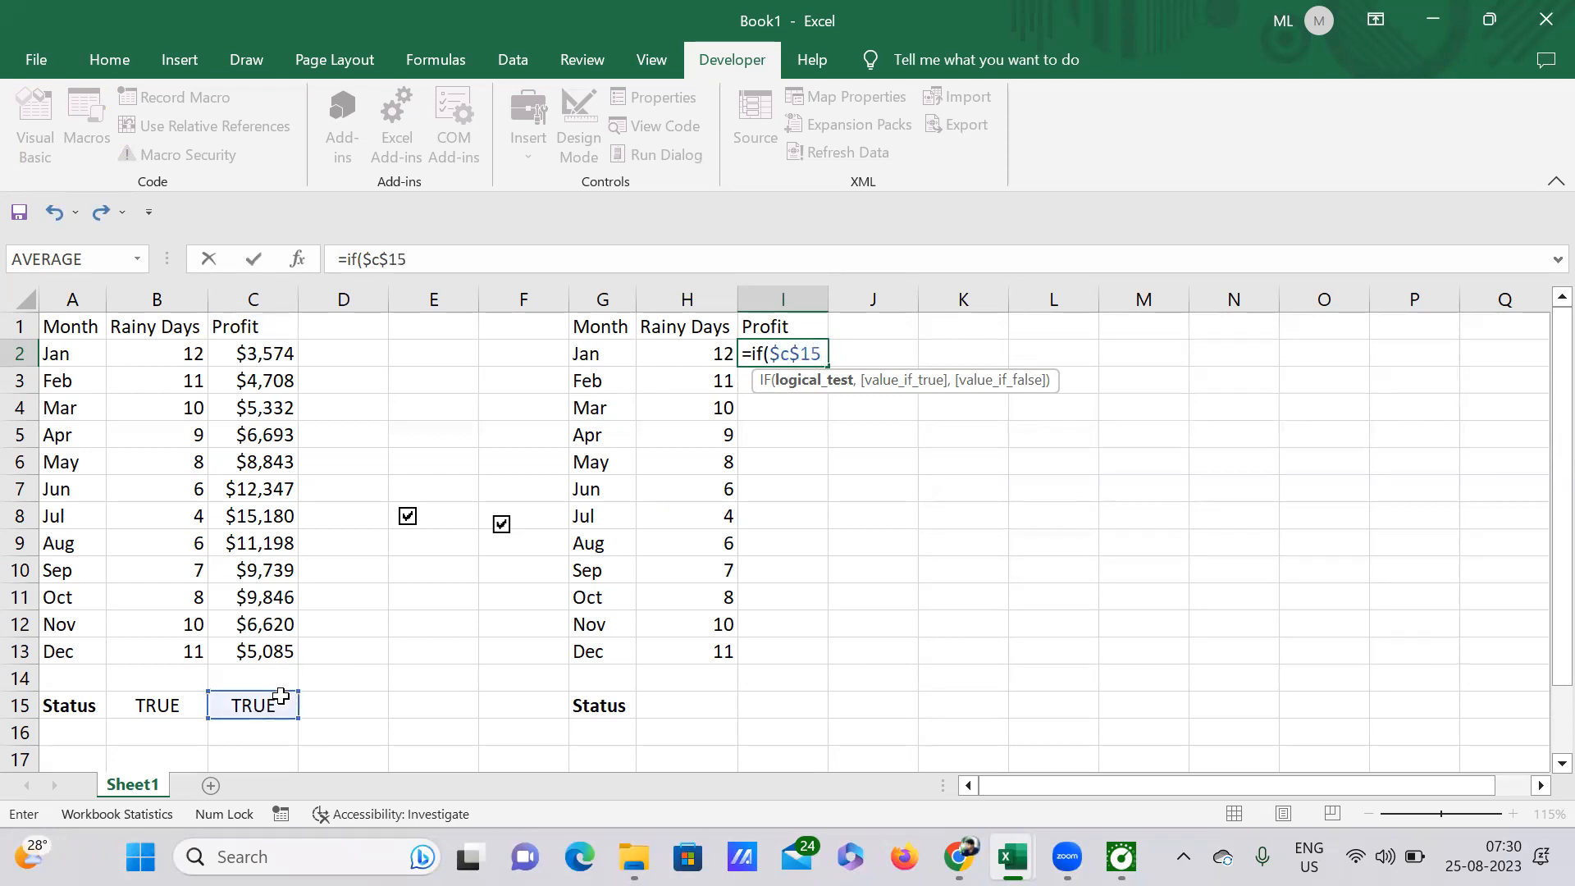
type(",")
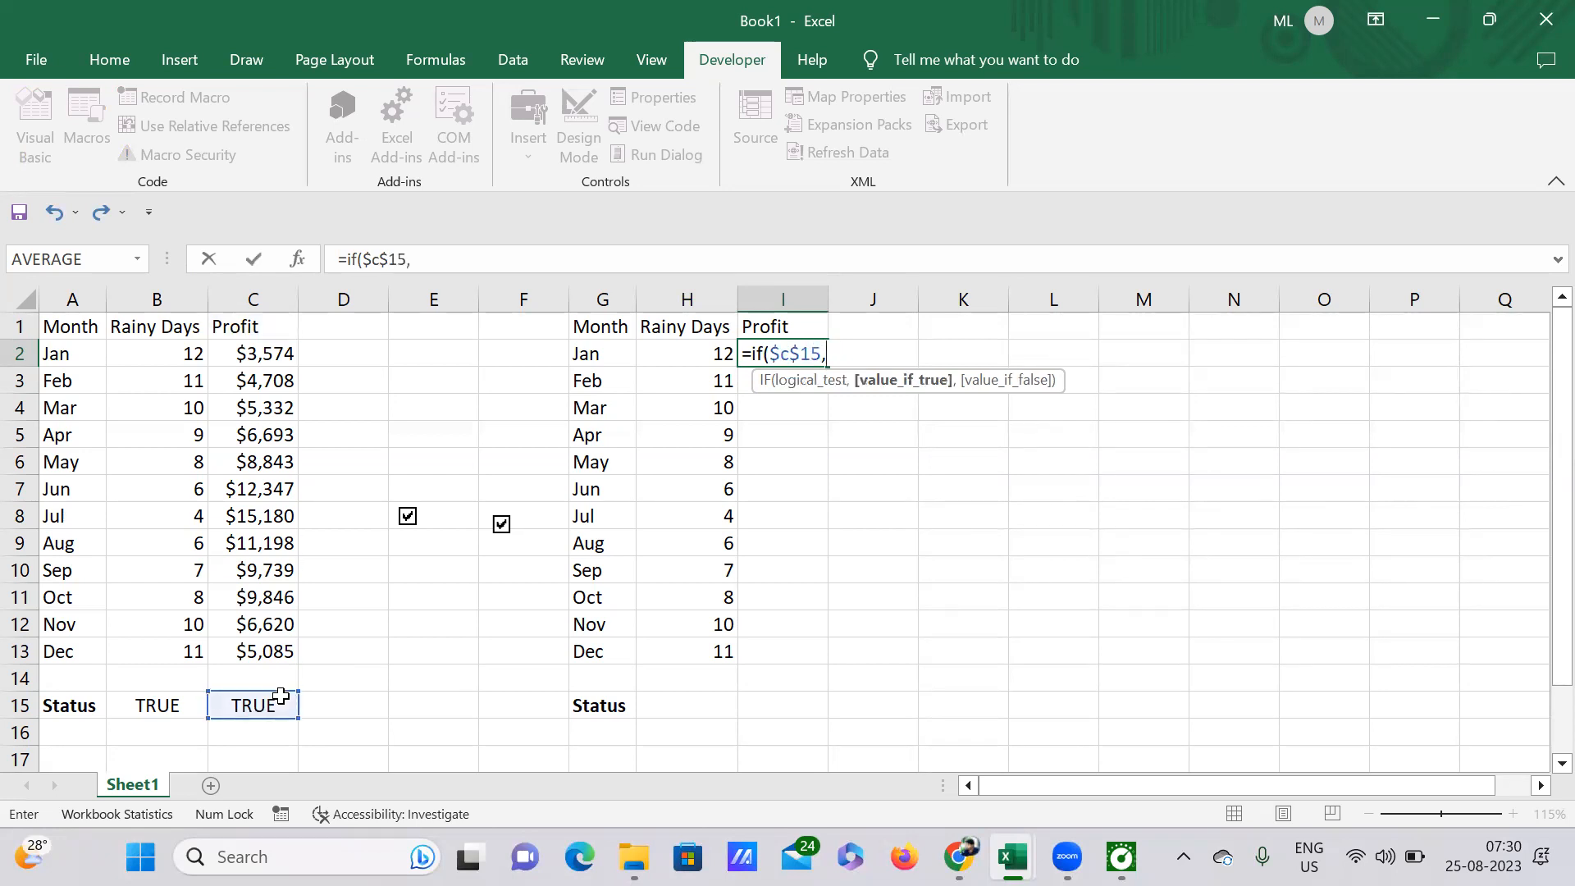
left_click(250, 354)
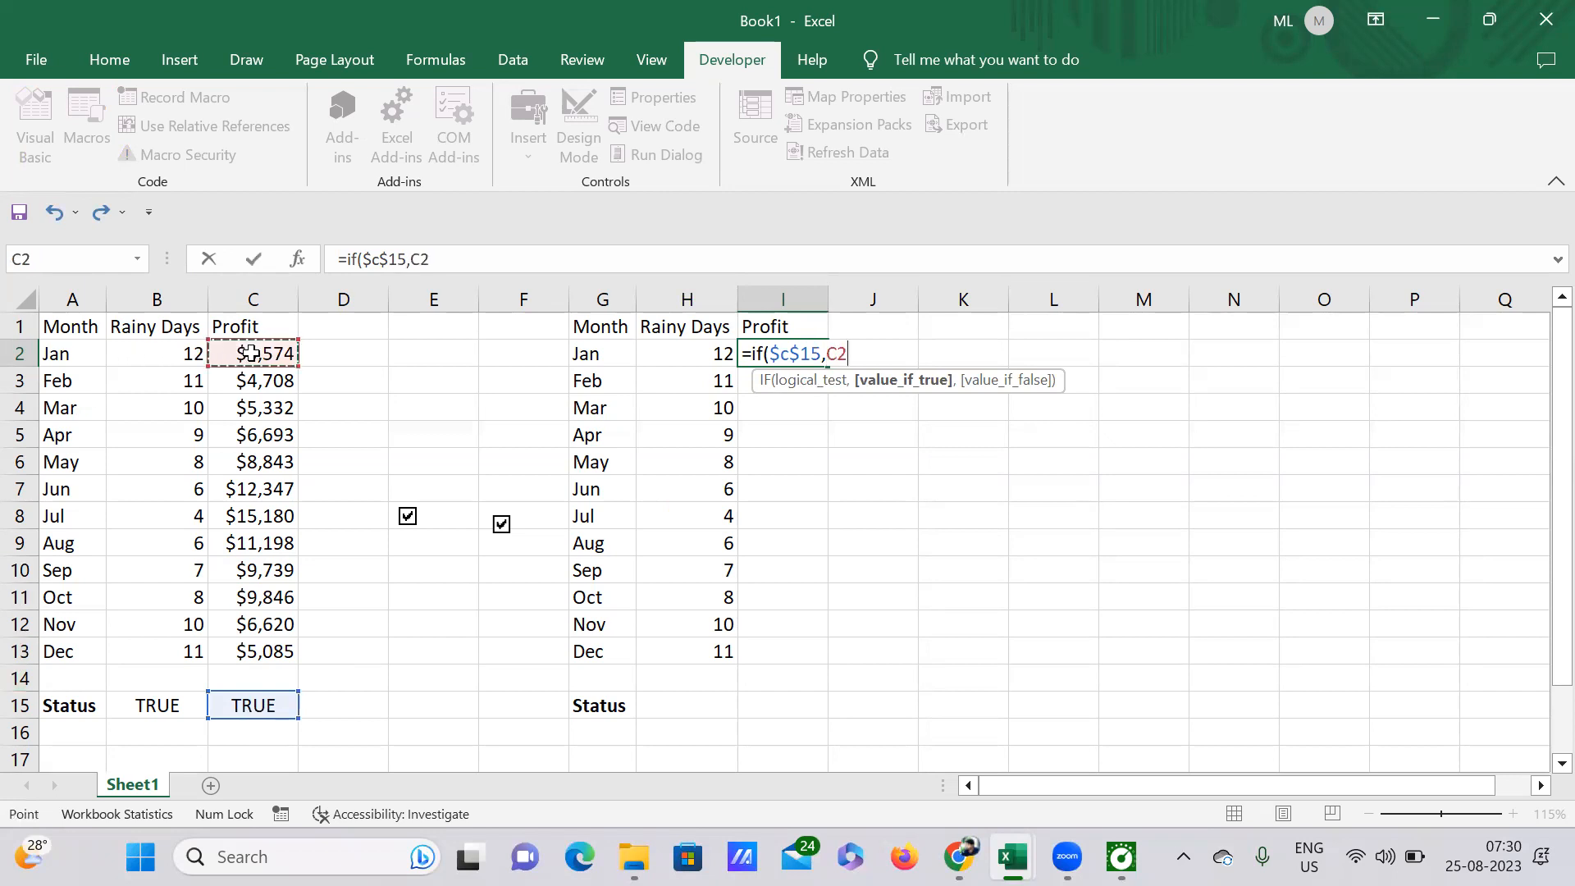
type(",")
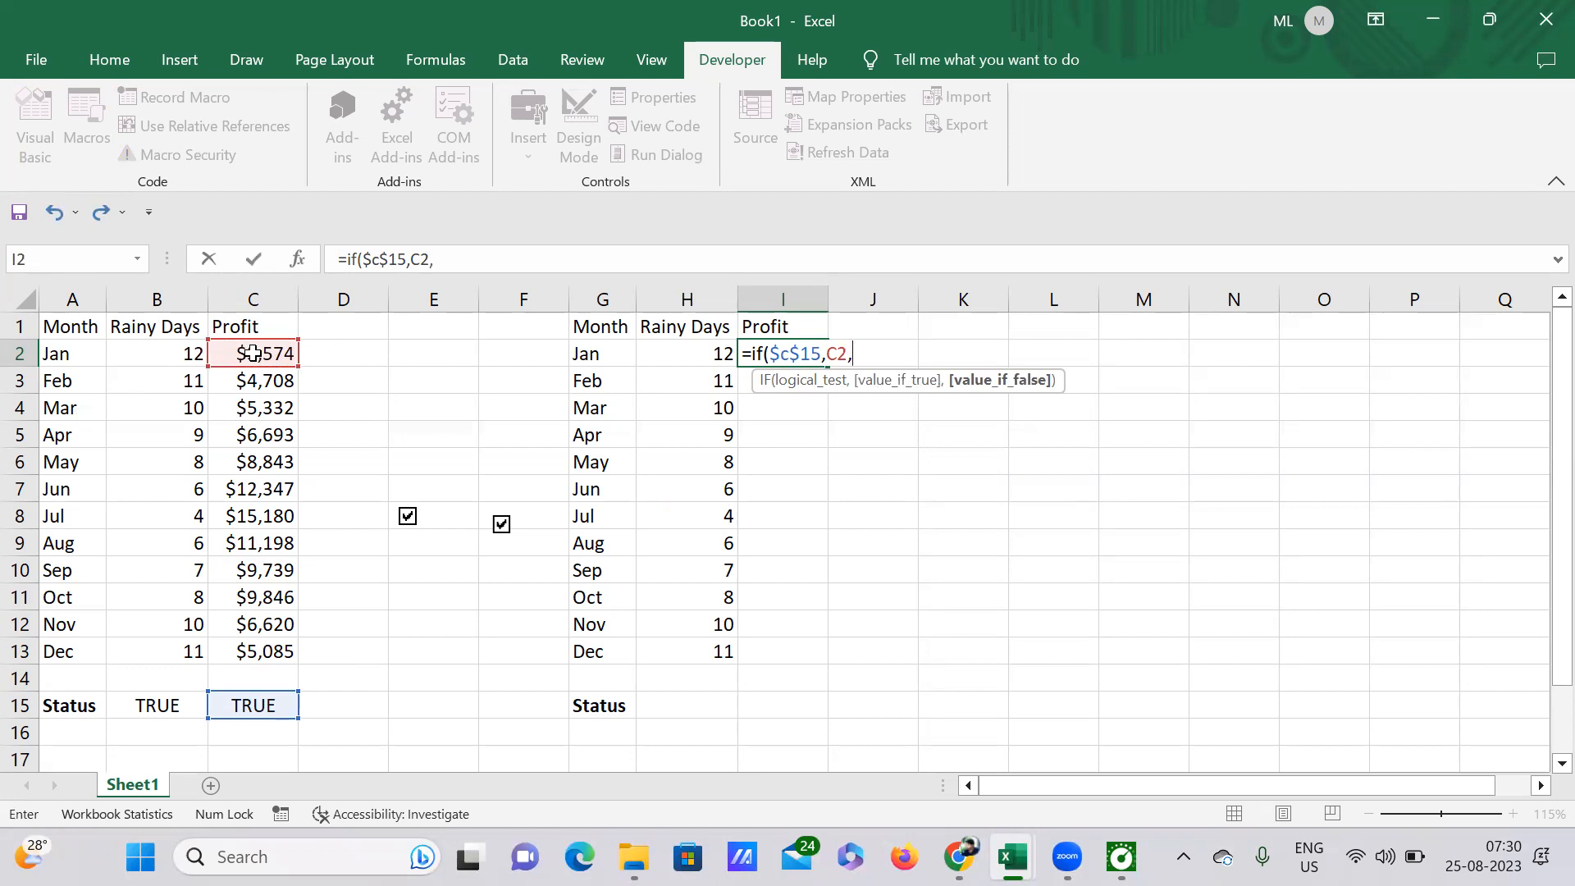
type("n")
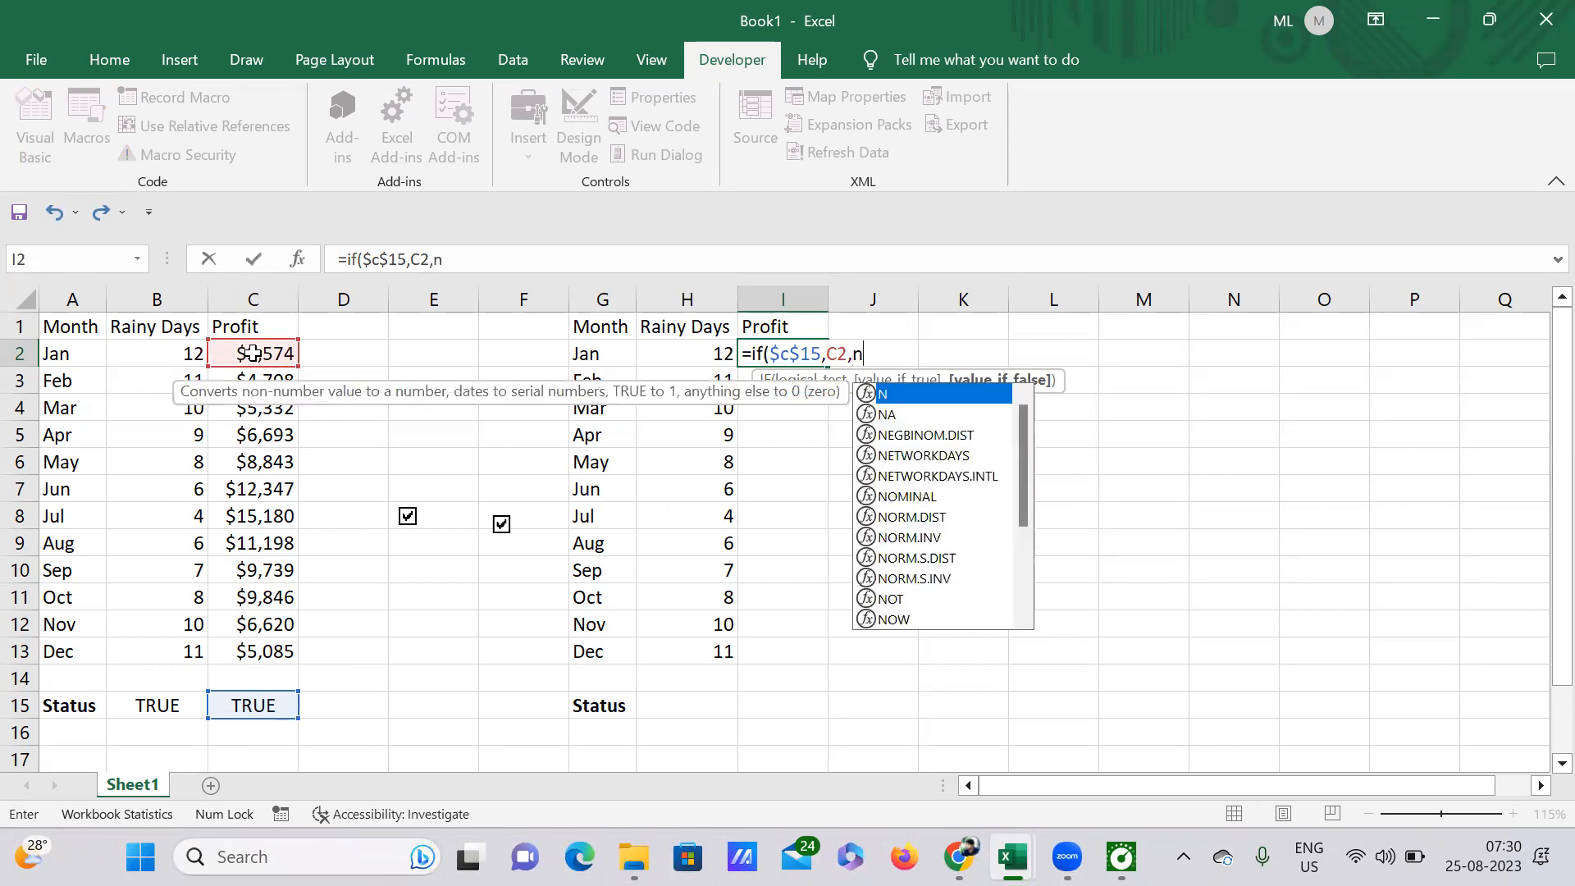
type("a(")
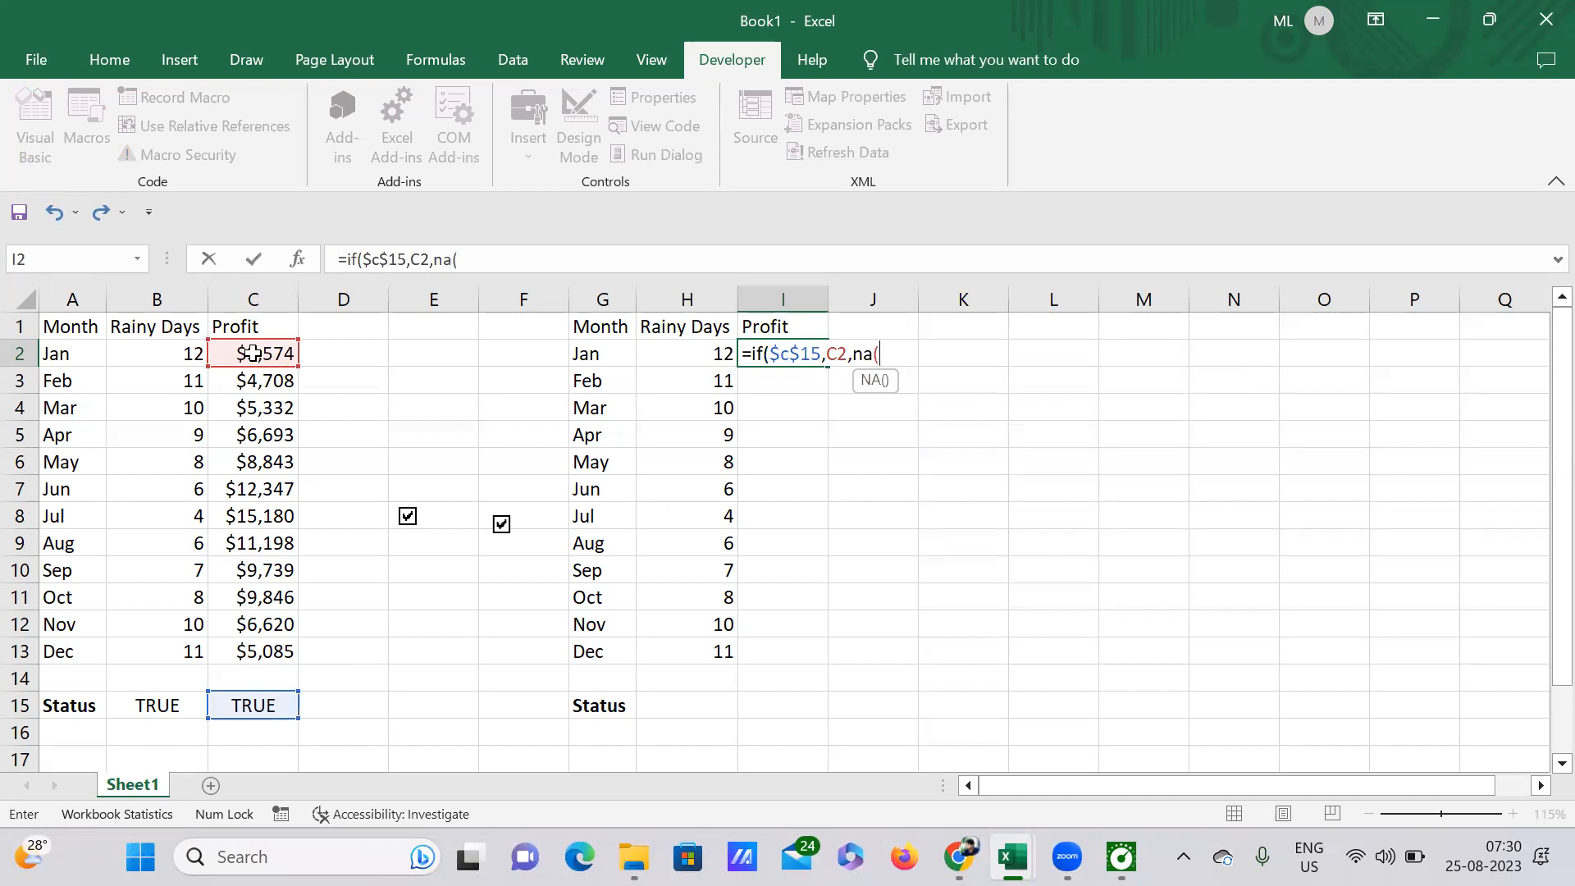
type("))")
key("Return")
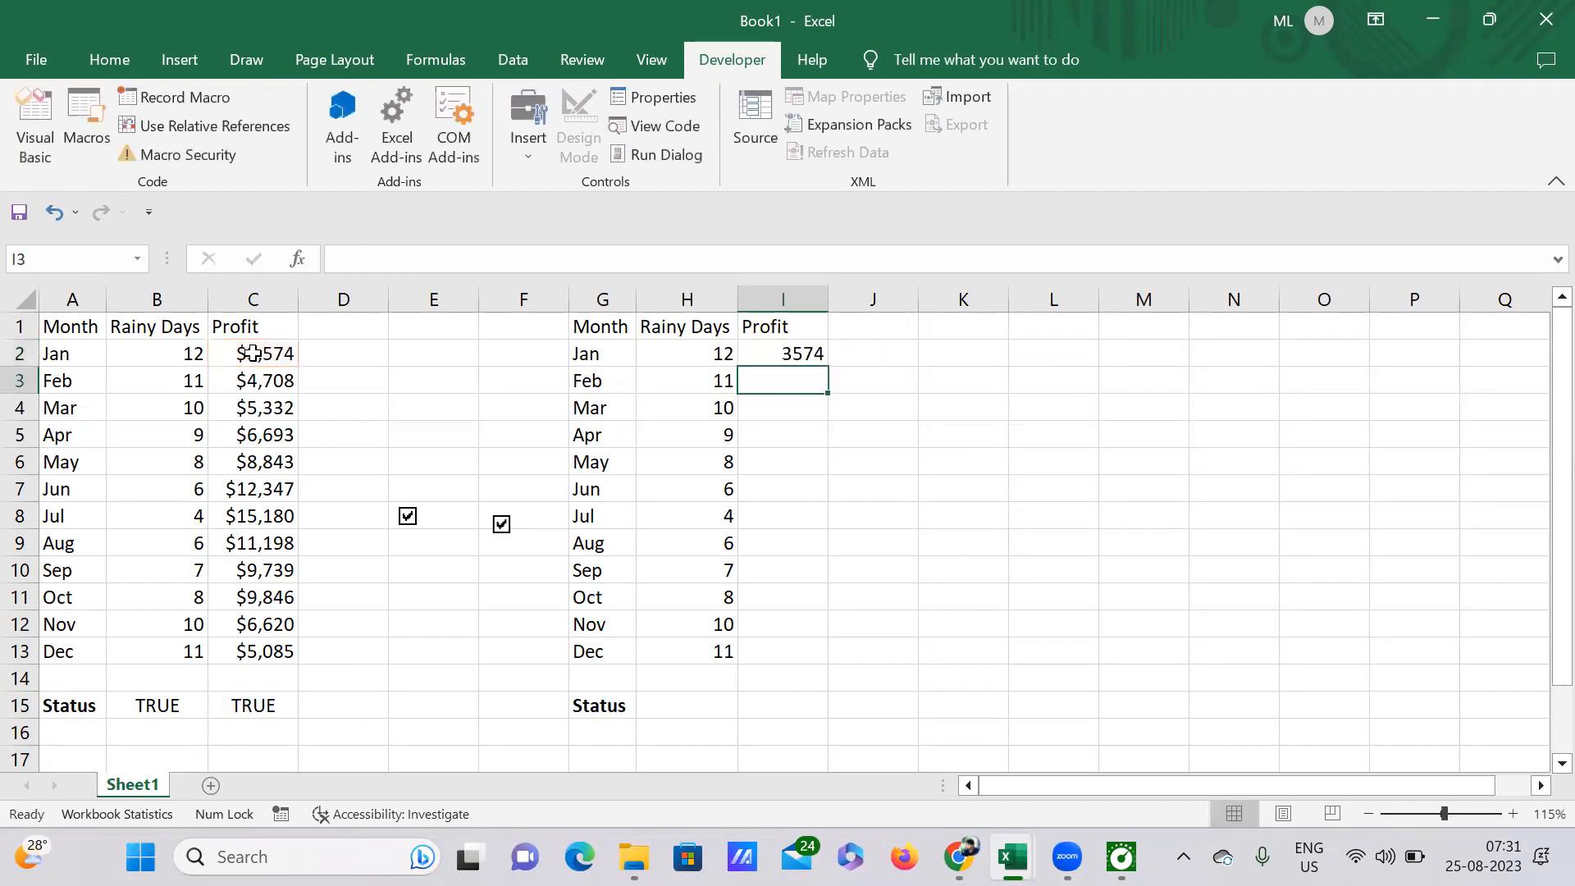
Step: Format cell I2 as Currency with the $ English (Canada) symbol
left_click(774, 355)
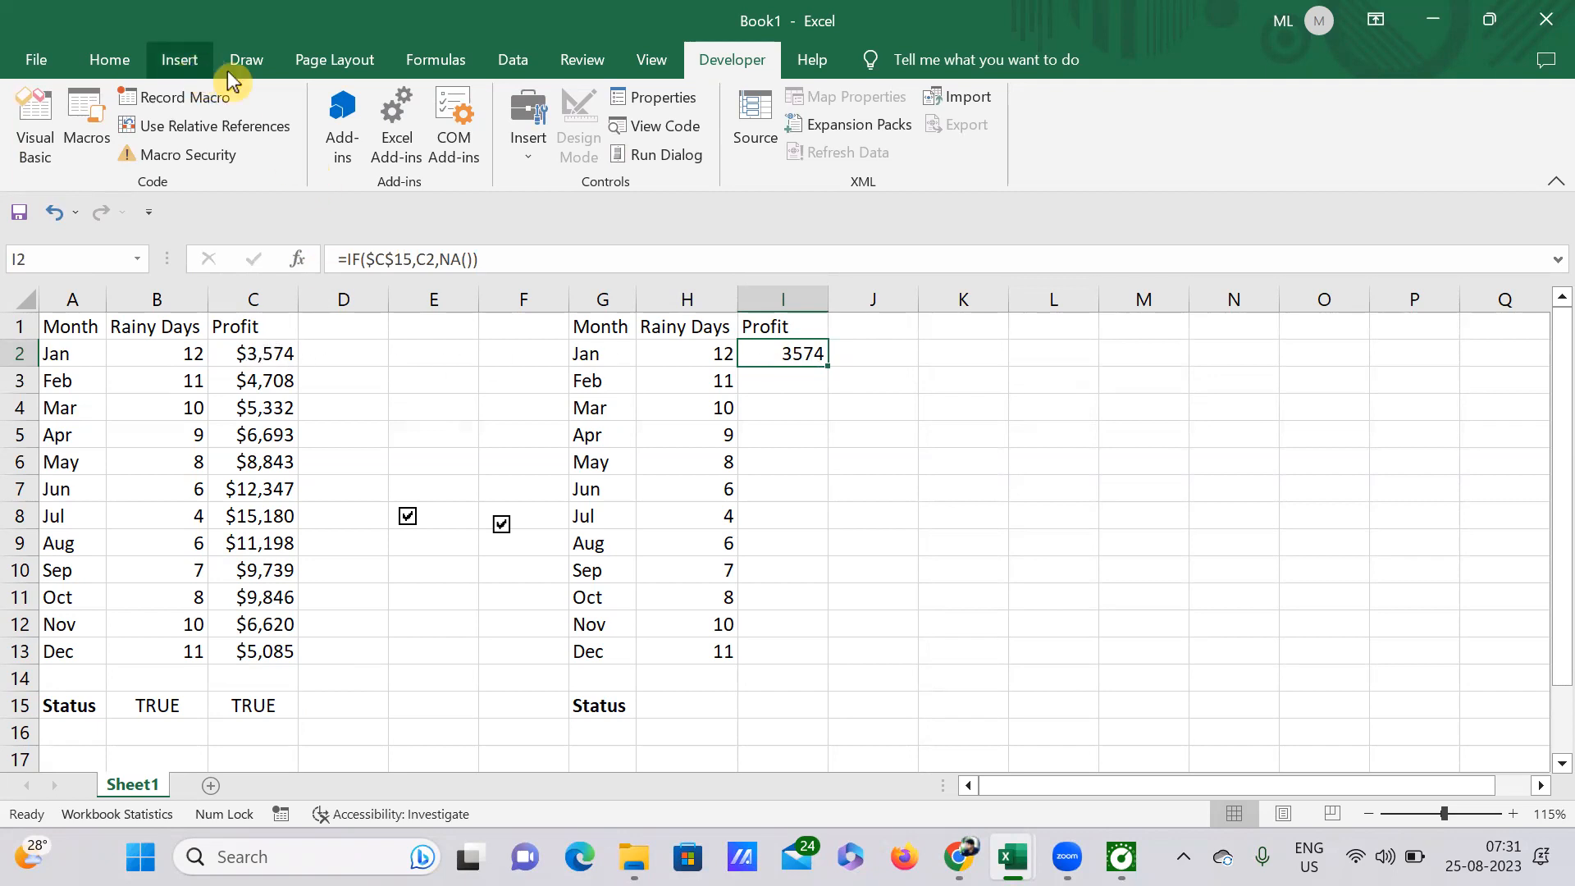
left_click(128, 52)
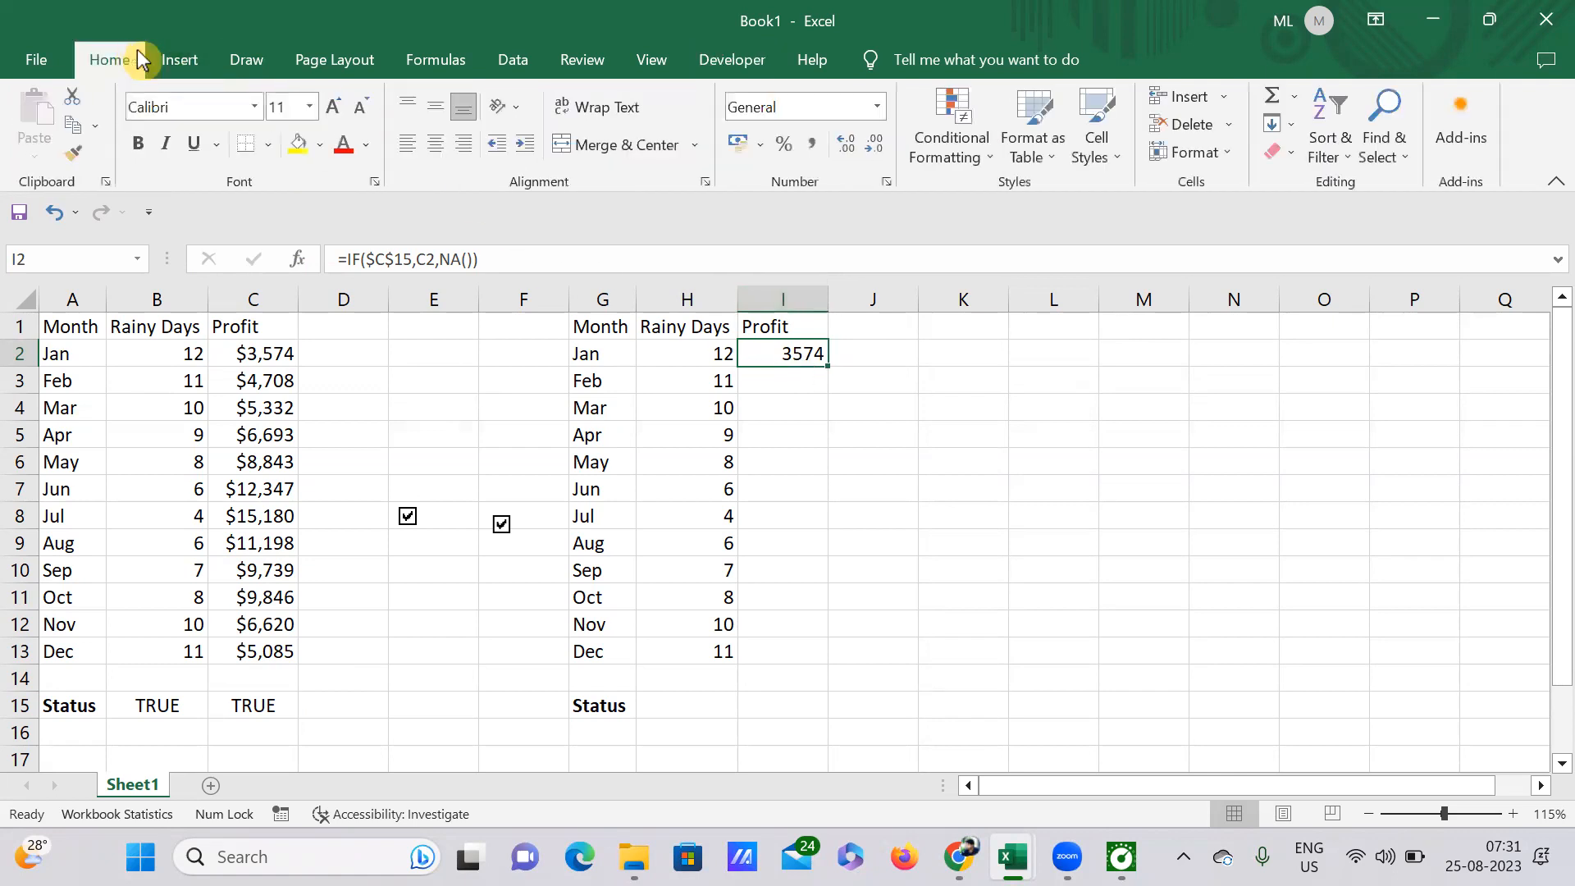
left_click(879, 109)
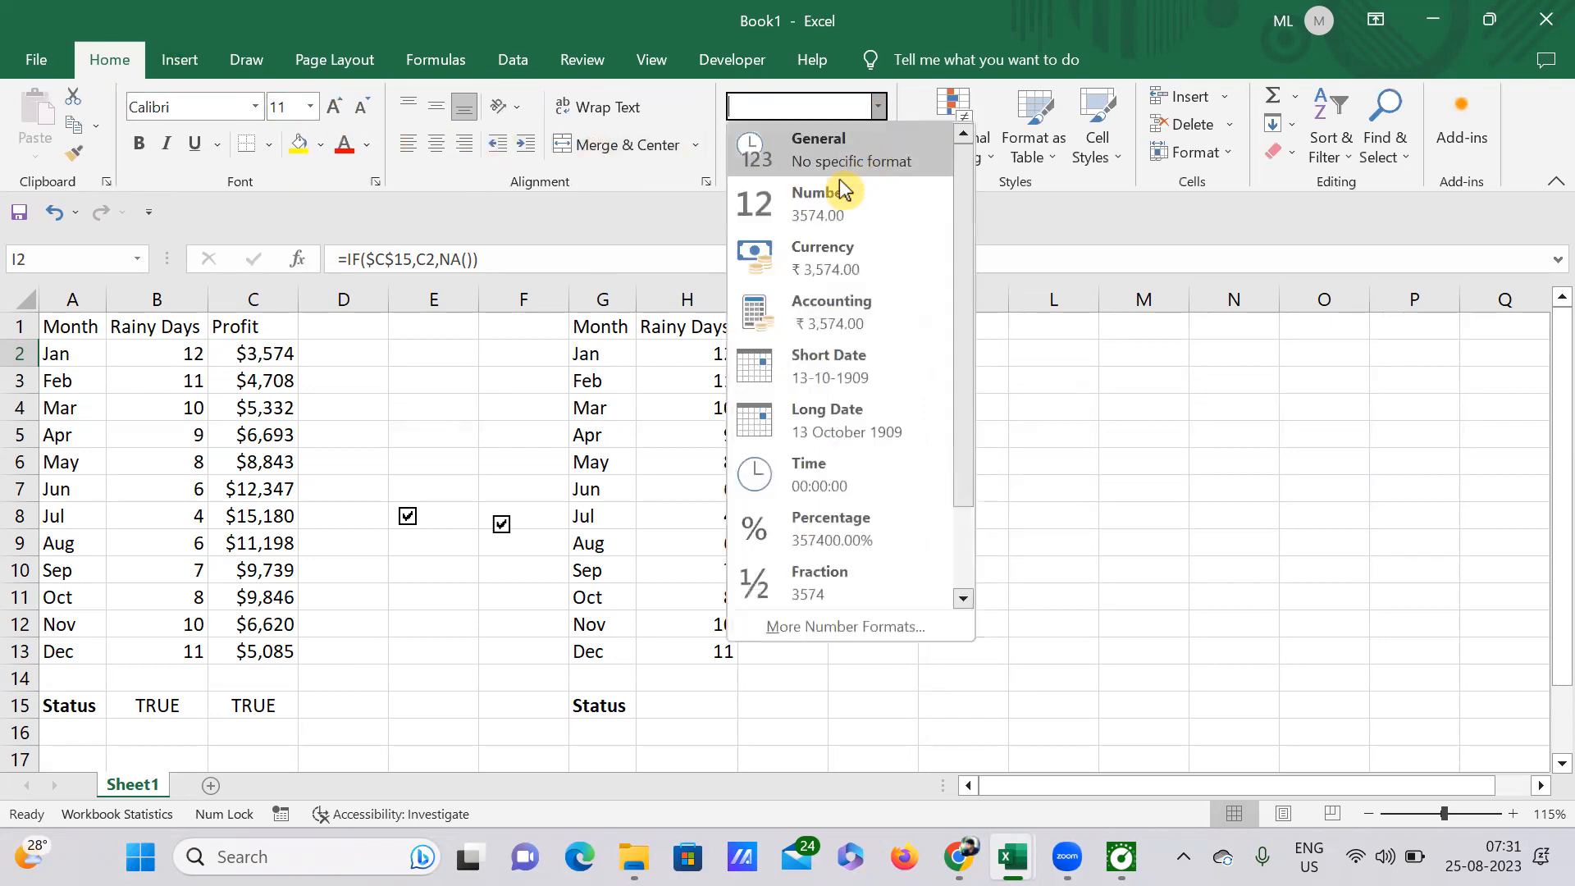
left_click(824, 626)
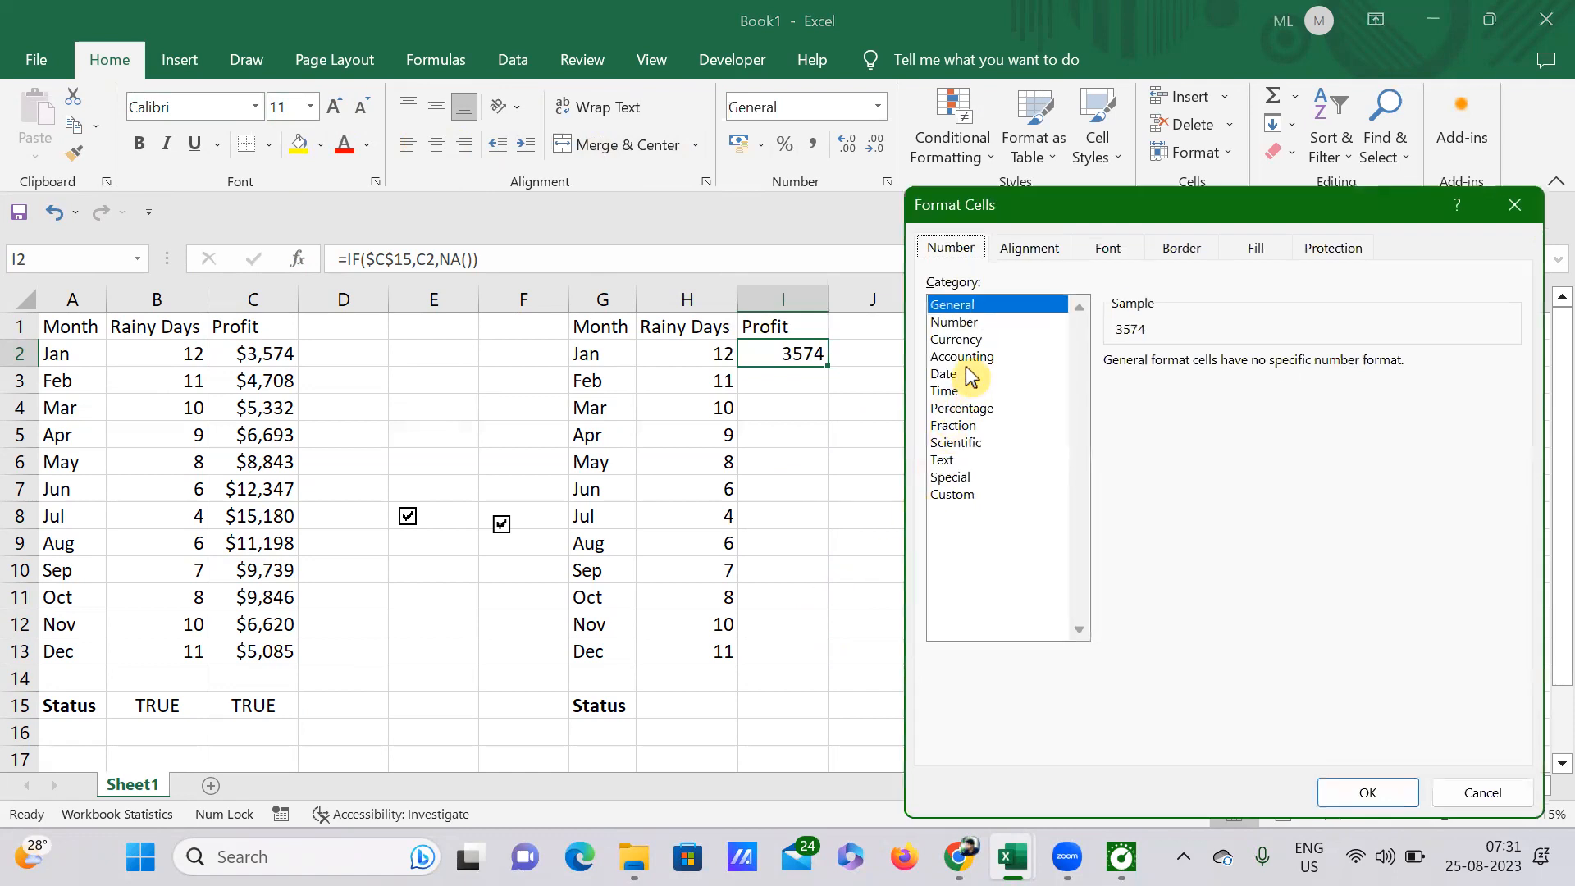
left_click(958, 339)
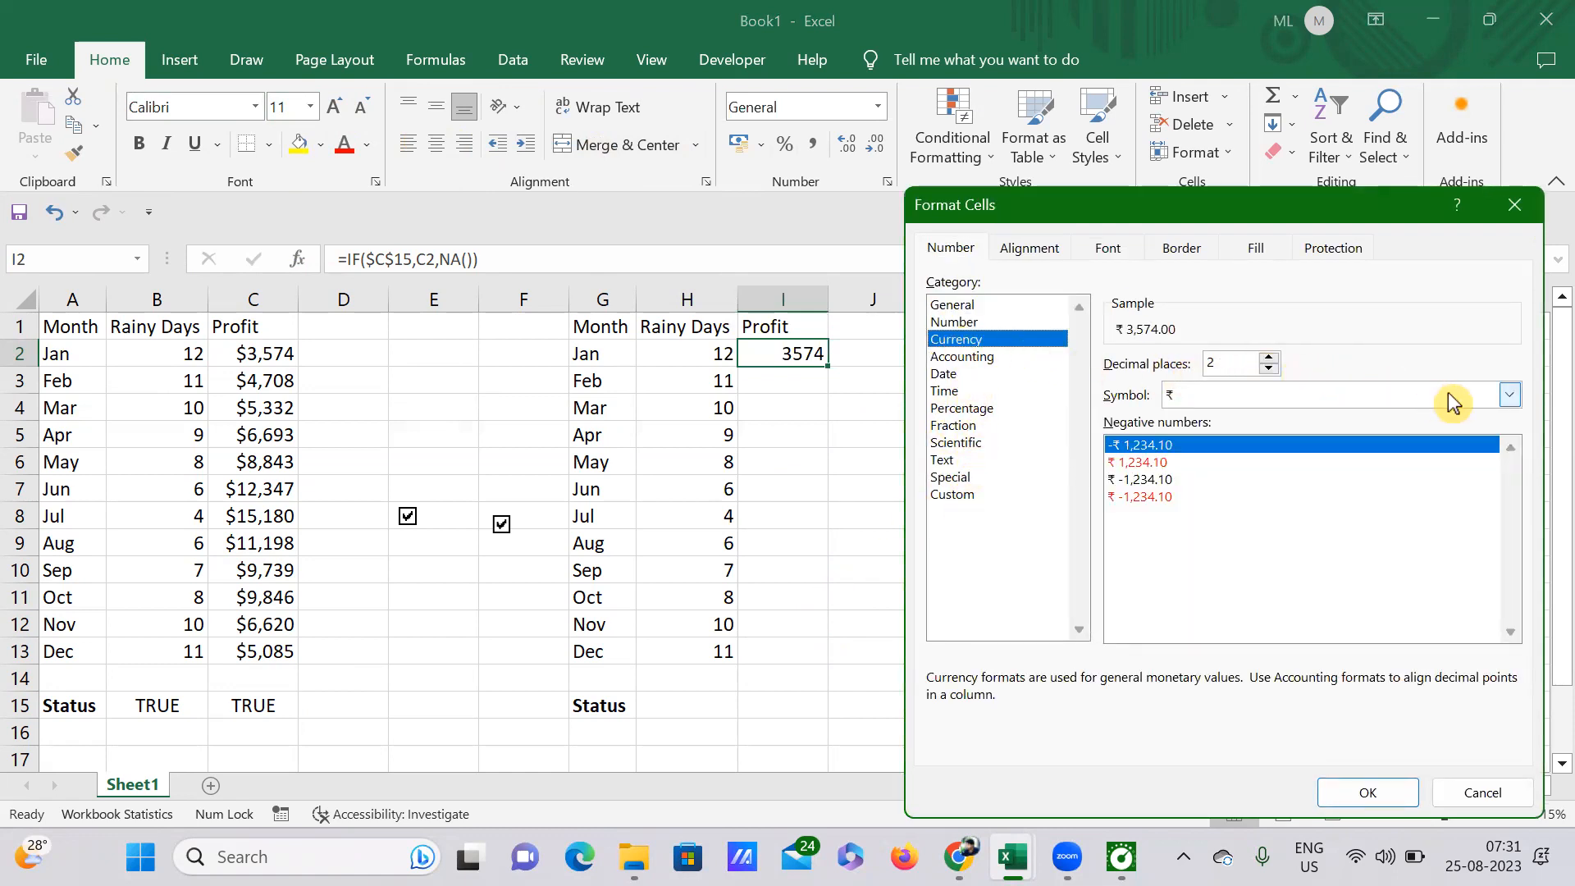
left_click(1512, 396)
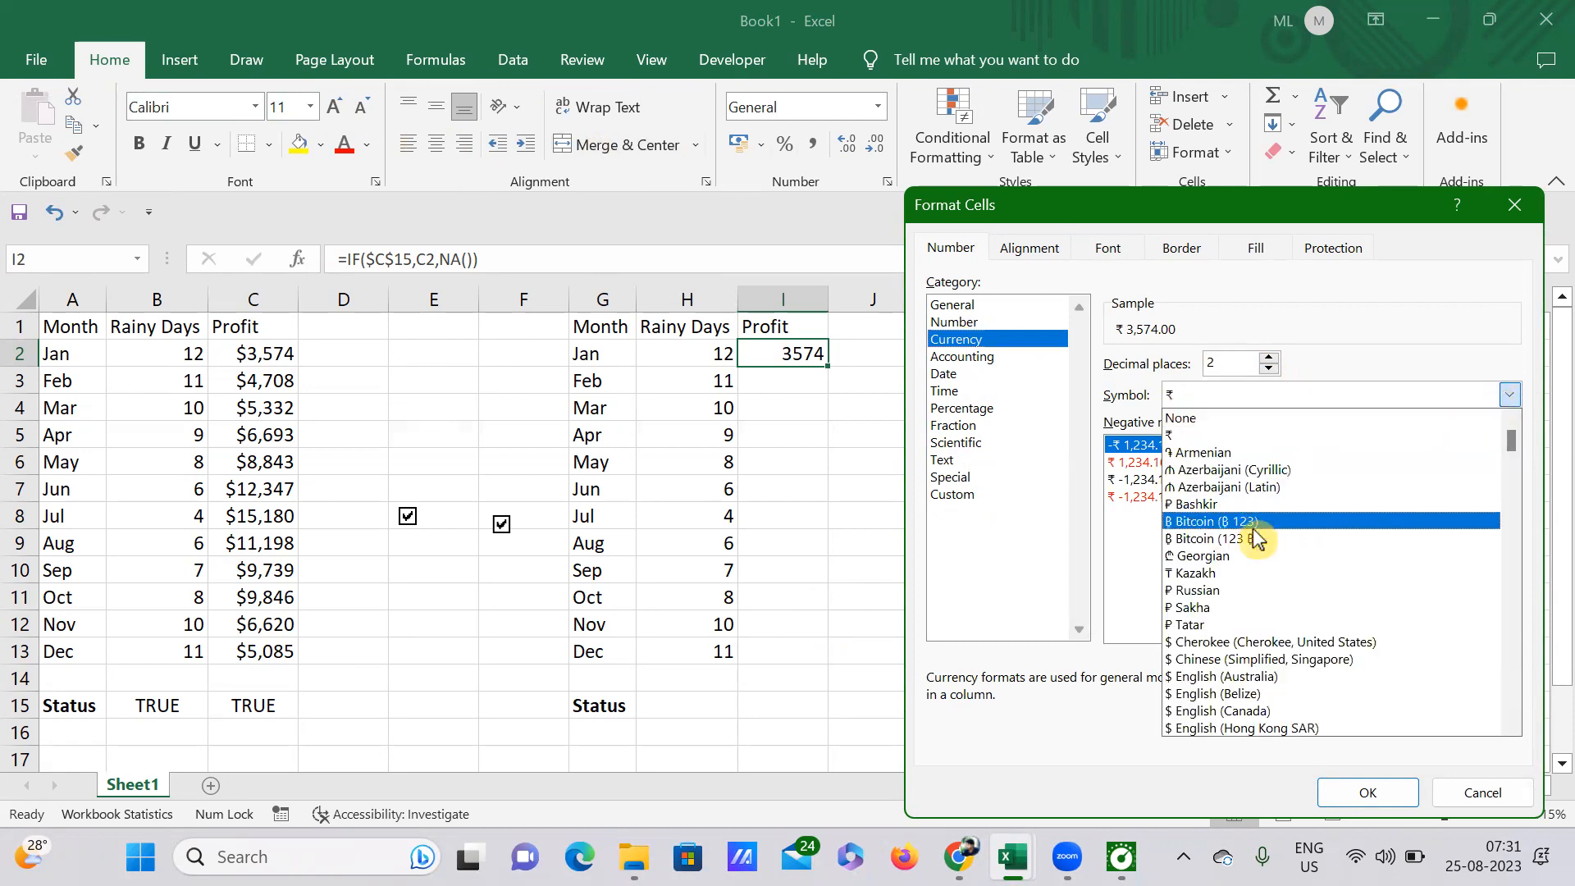
scroll(1253, 702, "down", 1)
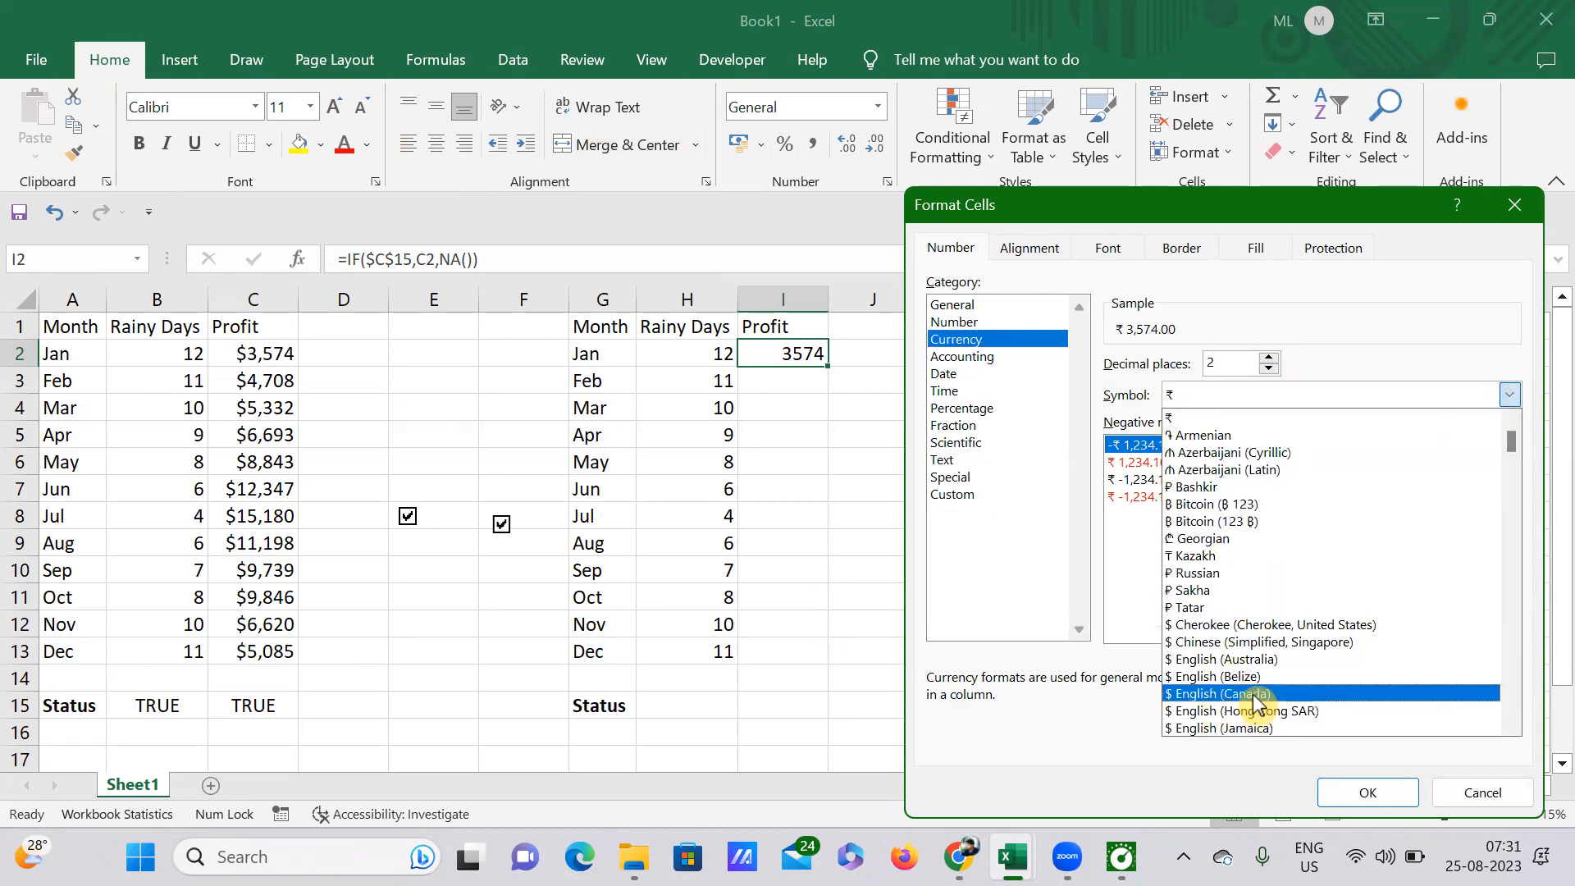
scroll(1253, 701, "down", 1)
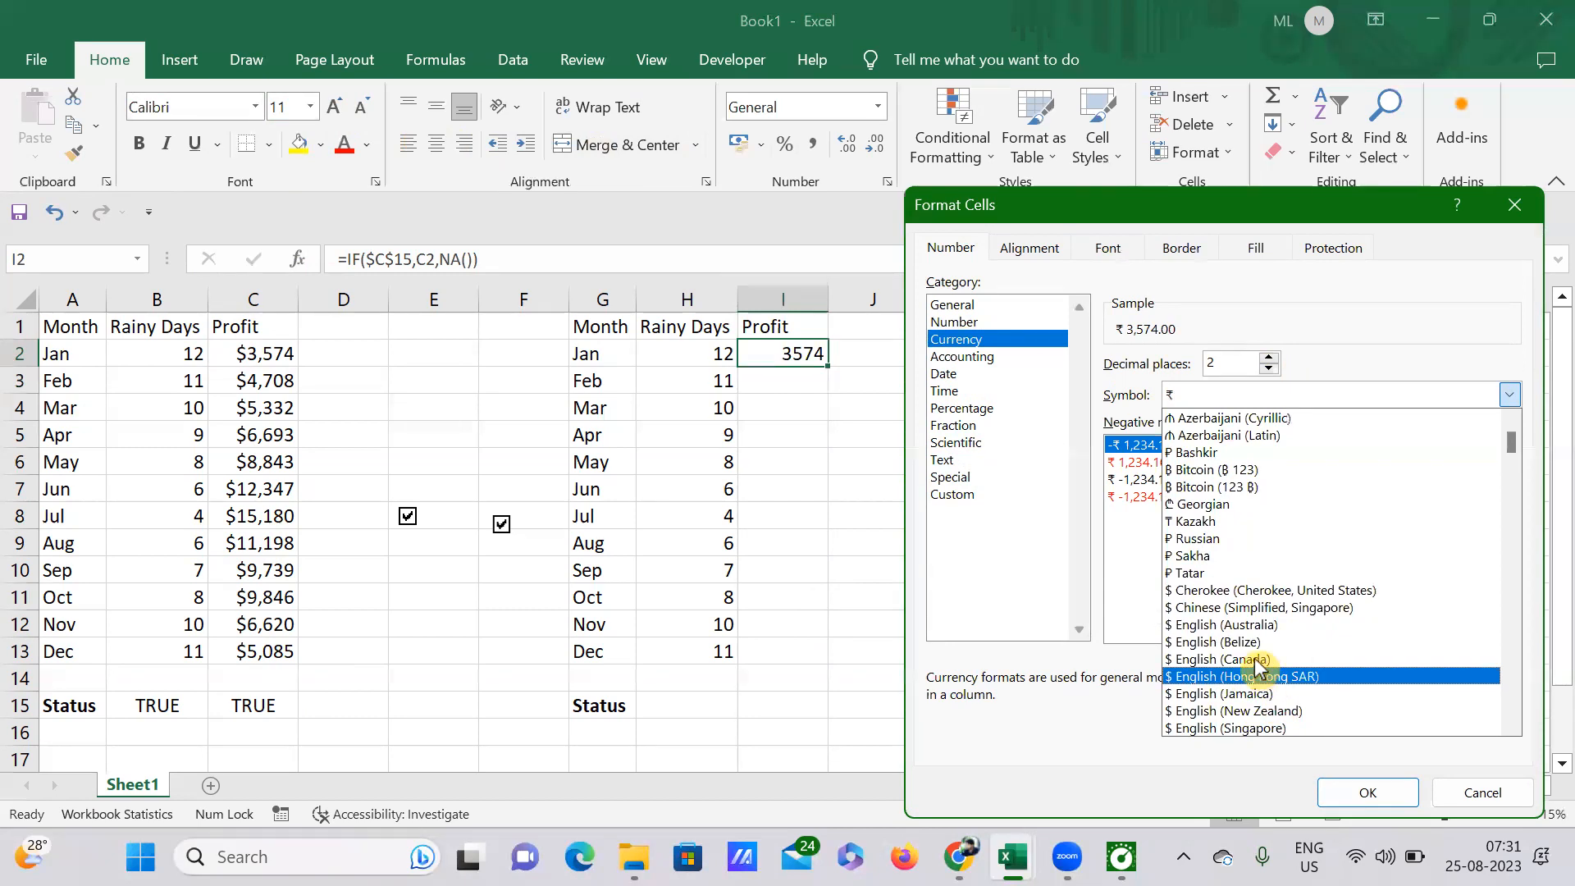
left_click(1253, 658)
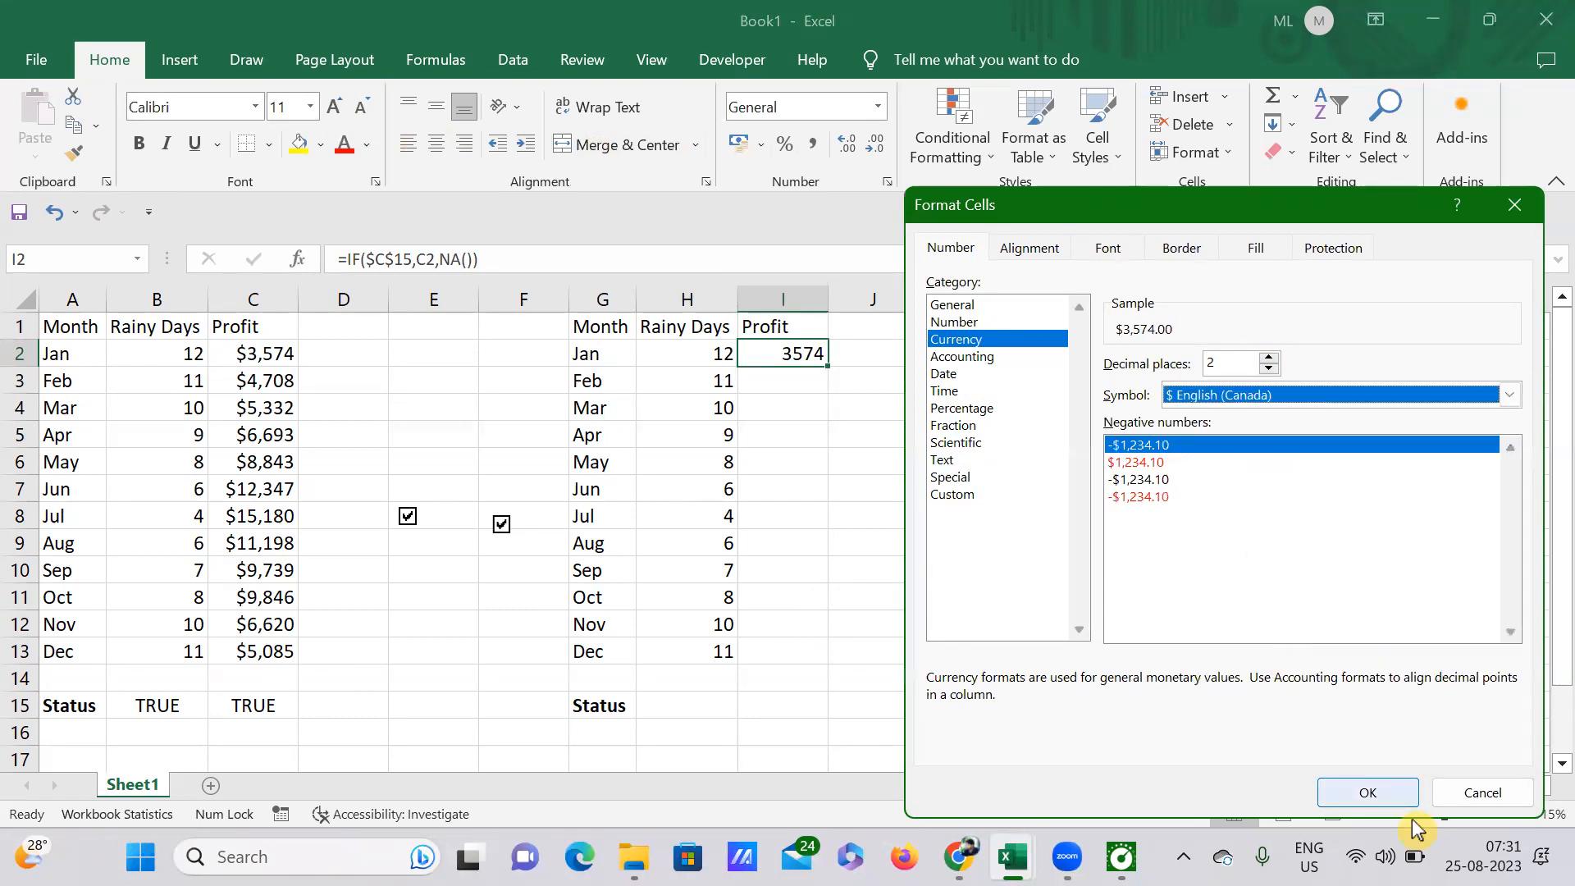
key("Return")
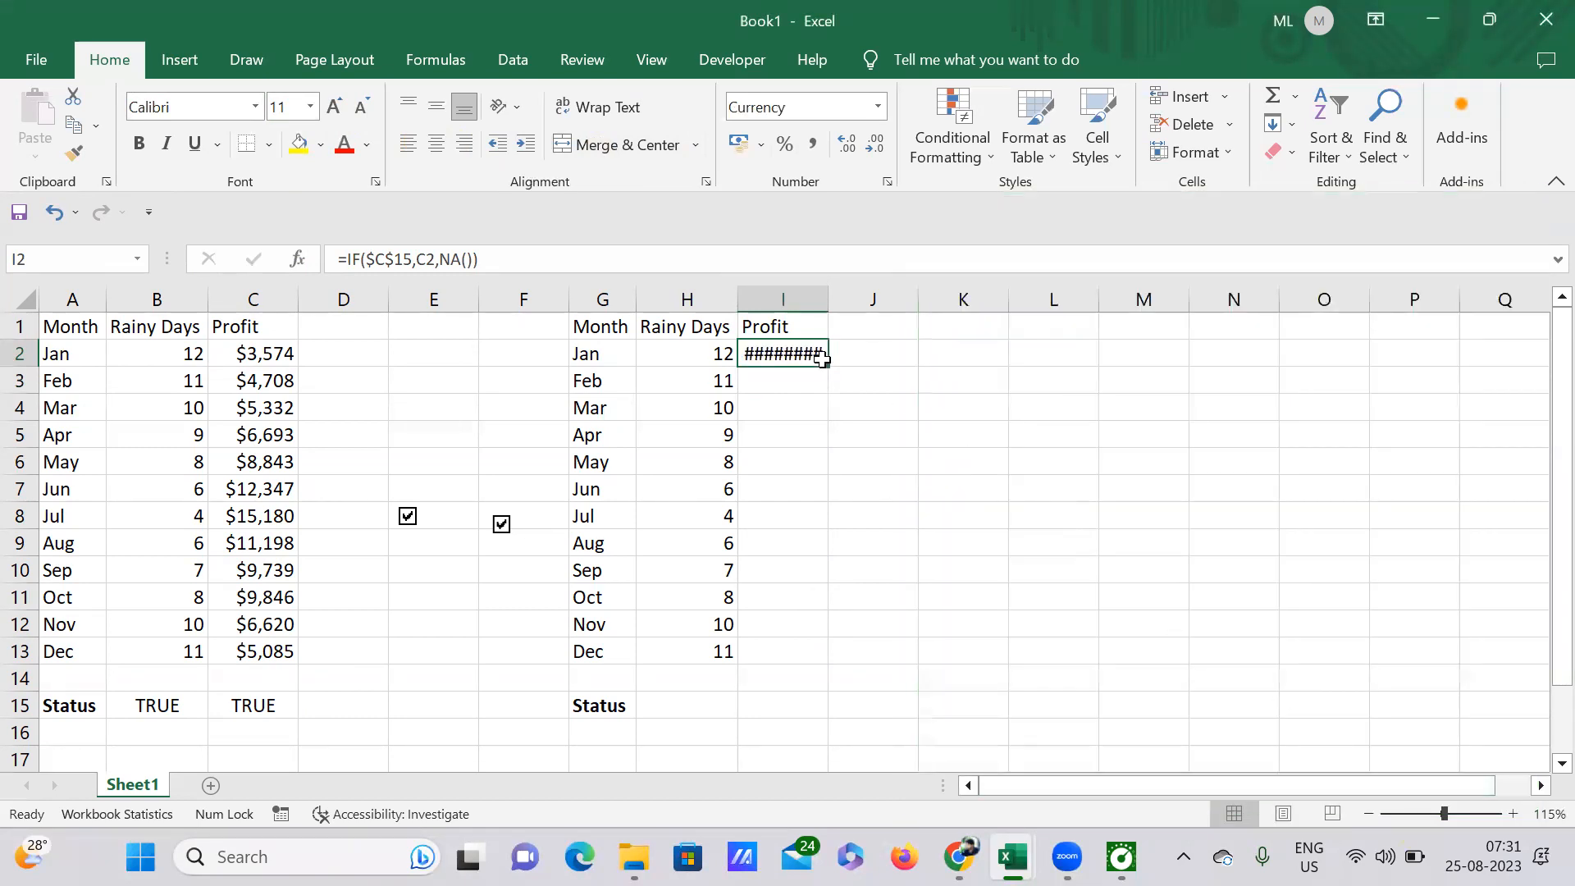
Step: Widen column I slightly to fit the amount and reduce I2 to zero decimal places
left_click_drag(829, 285, 826, 291)
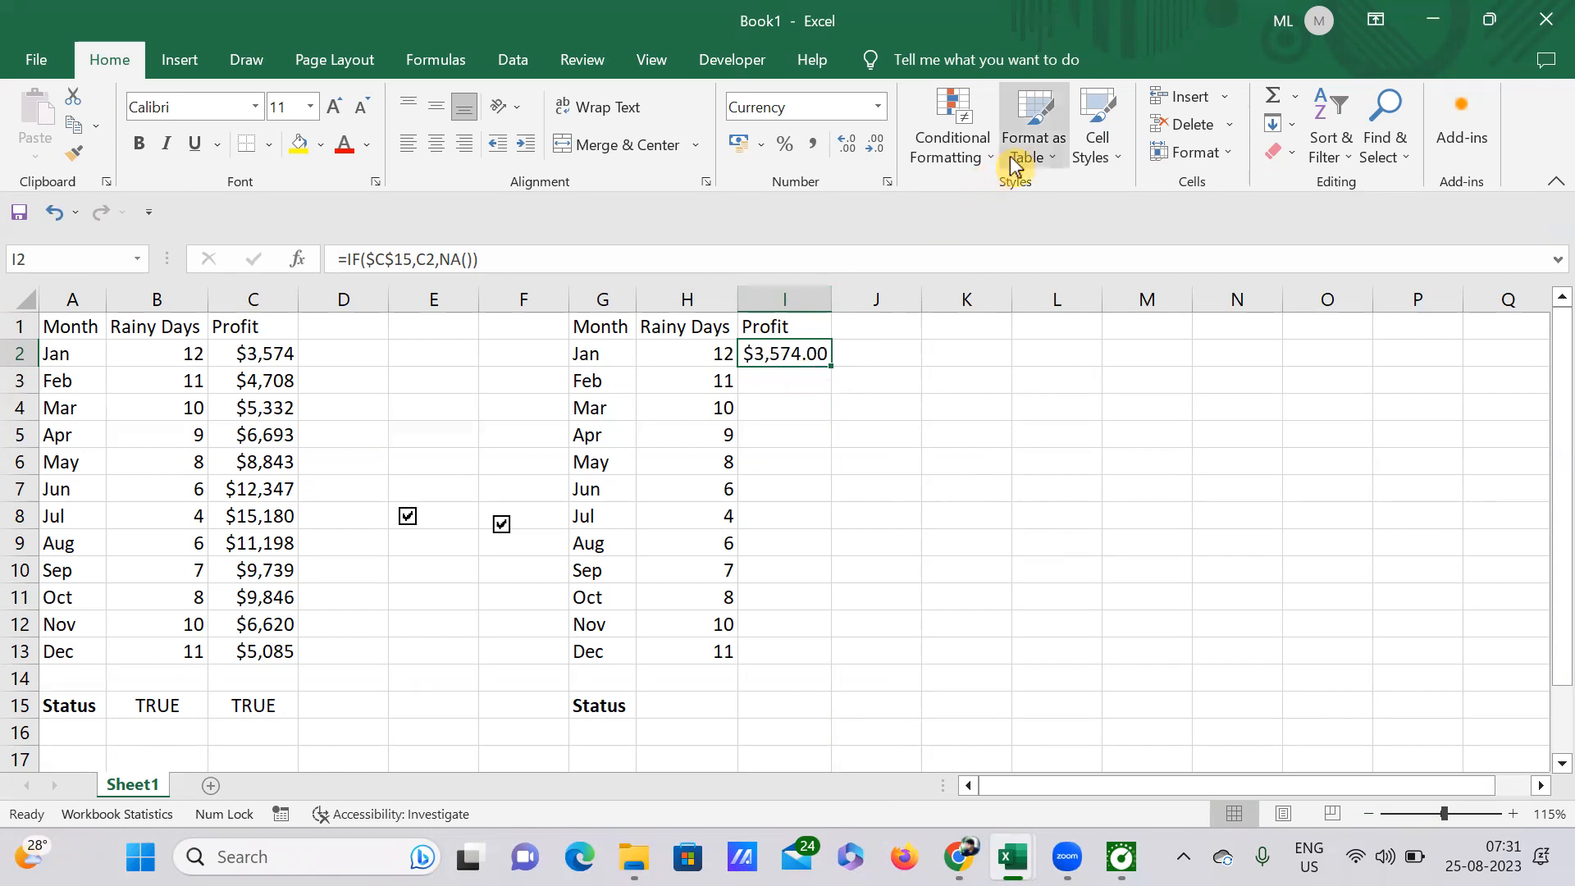
left_click(878, 148)
left_click(877, 148)
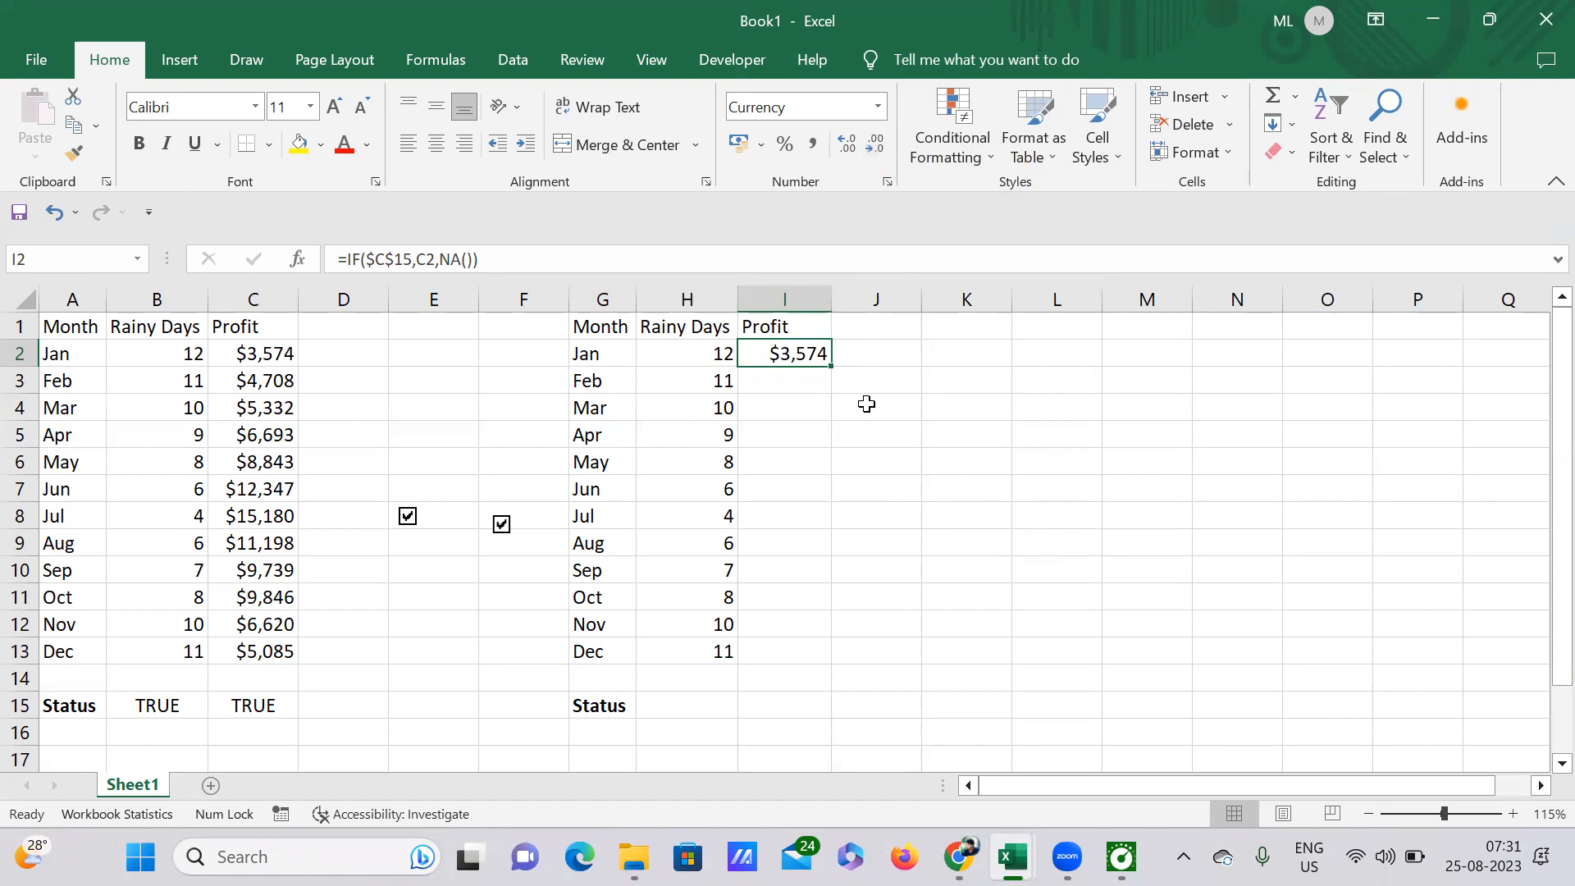
Step: Fill the formatted Profit formula from I2 down through the December row, I13
left_click_drag(833, 370, 829, 676)
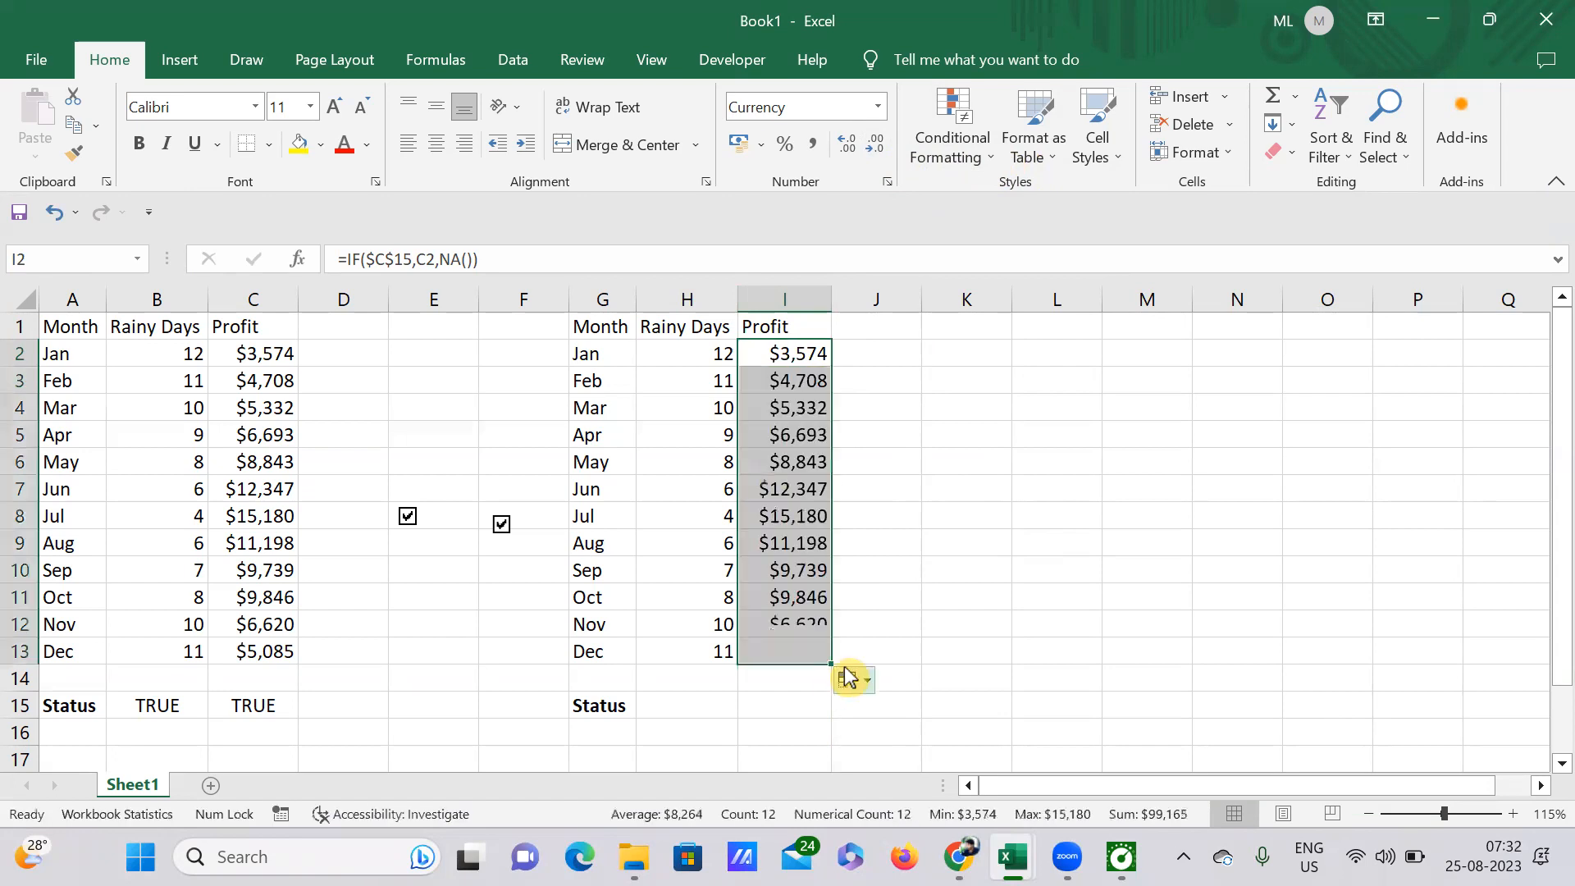
left_click(1025, 526)
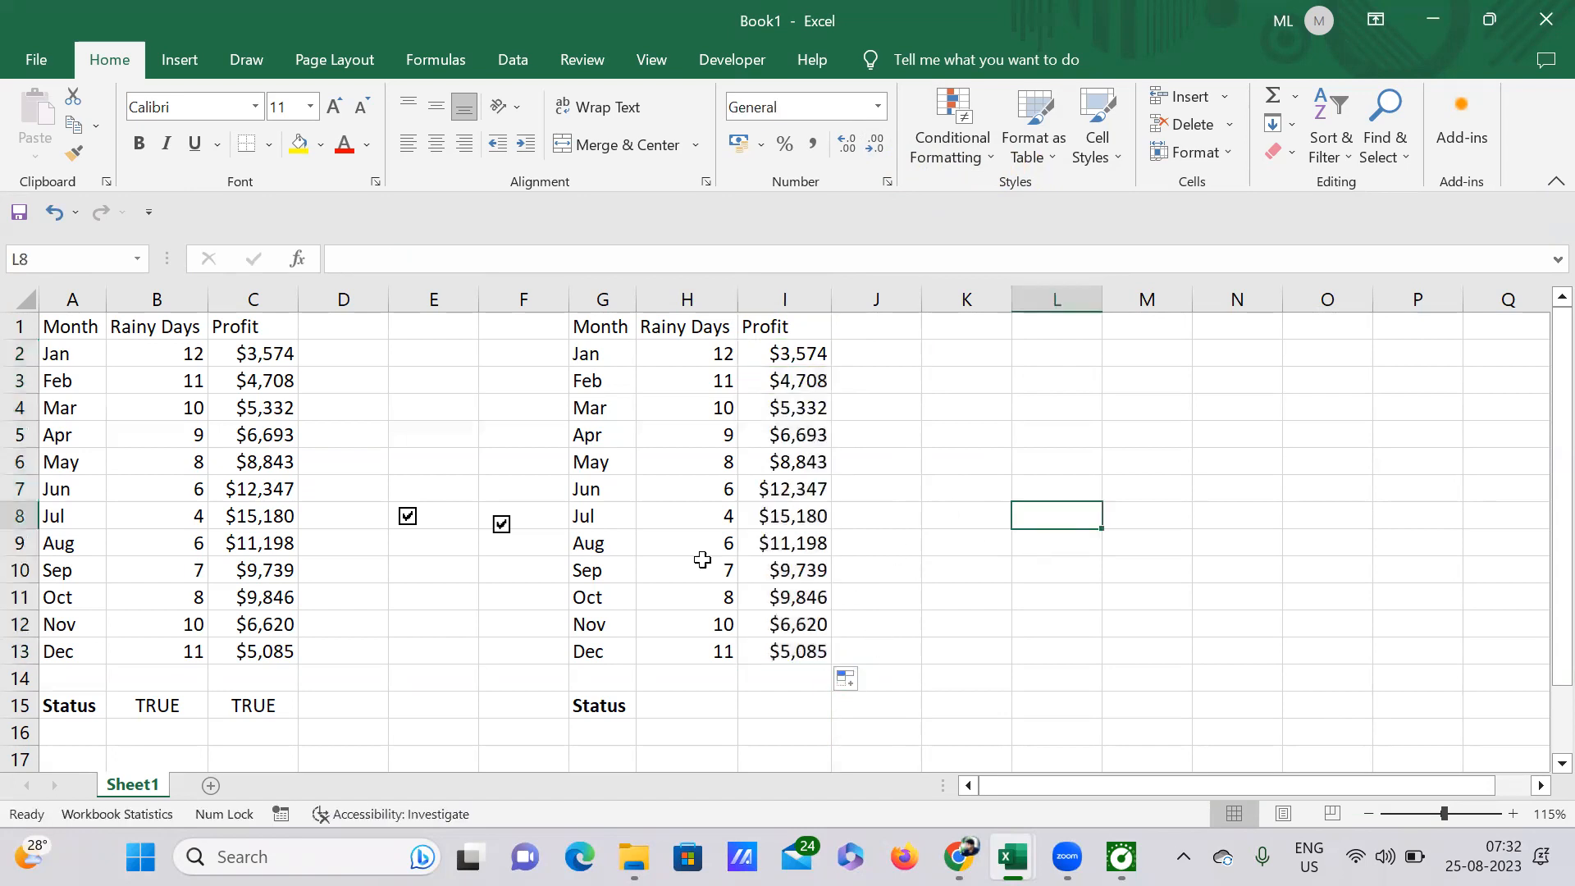
Step: Test the Profit check box by clearing it and ticking it again
left_click(501, 525)
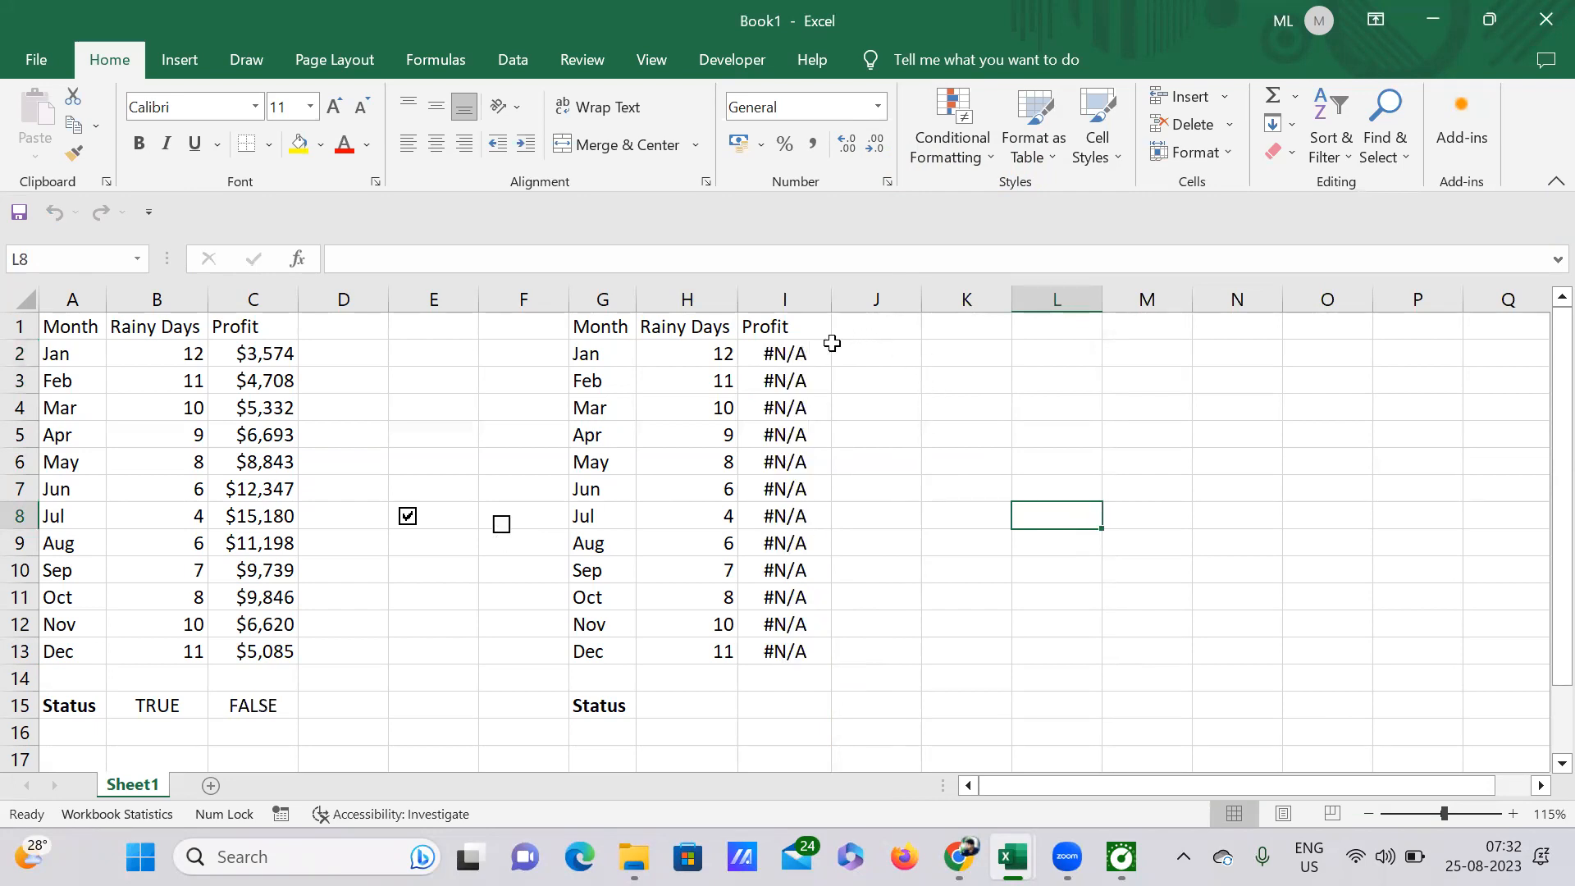
left_click(501, 525)
Step: Delete the Status label from cell G15 below the second table
scroll(957, 520, "down", 2)
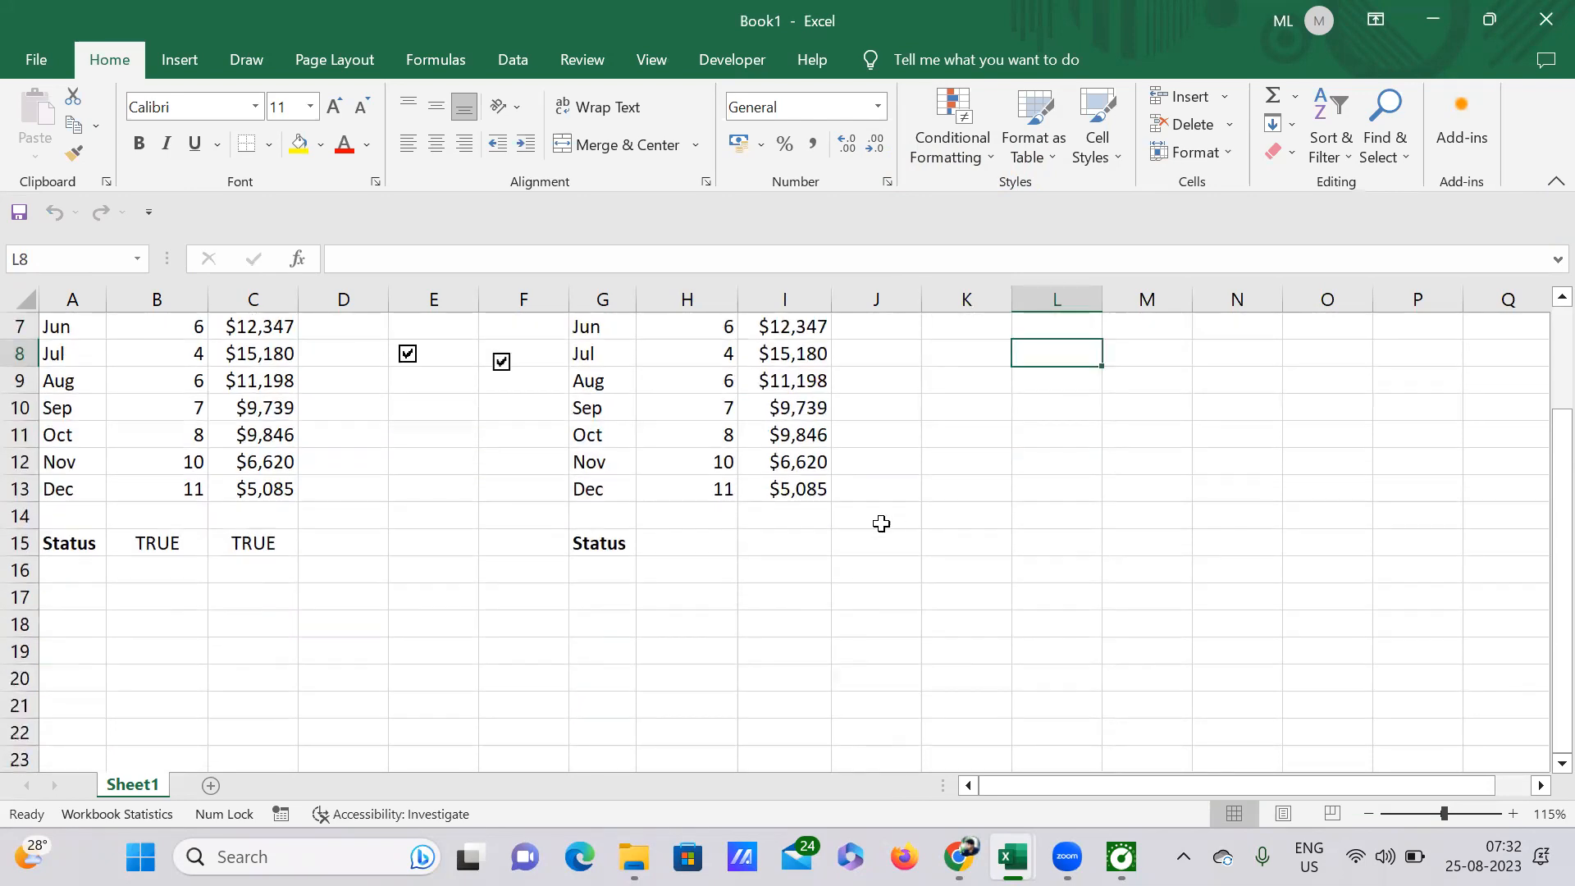
scroll(748, 557, "up", 1)
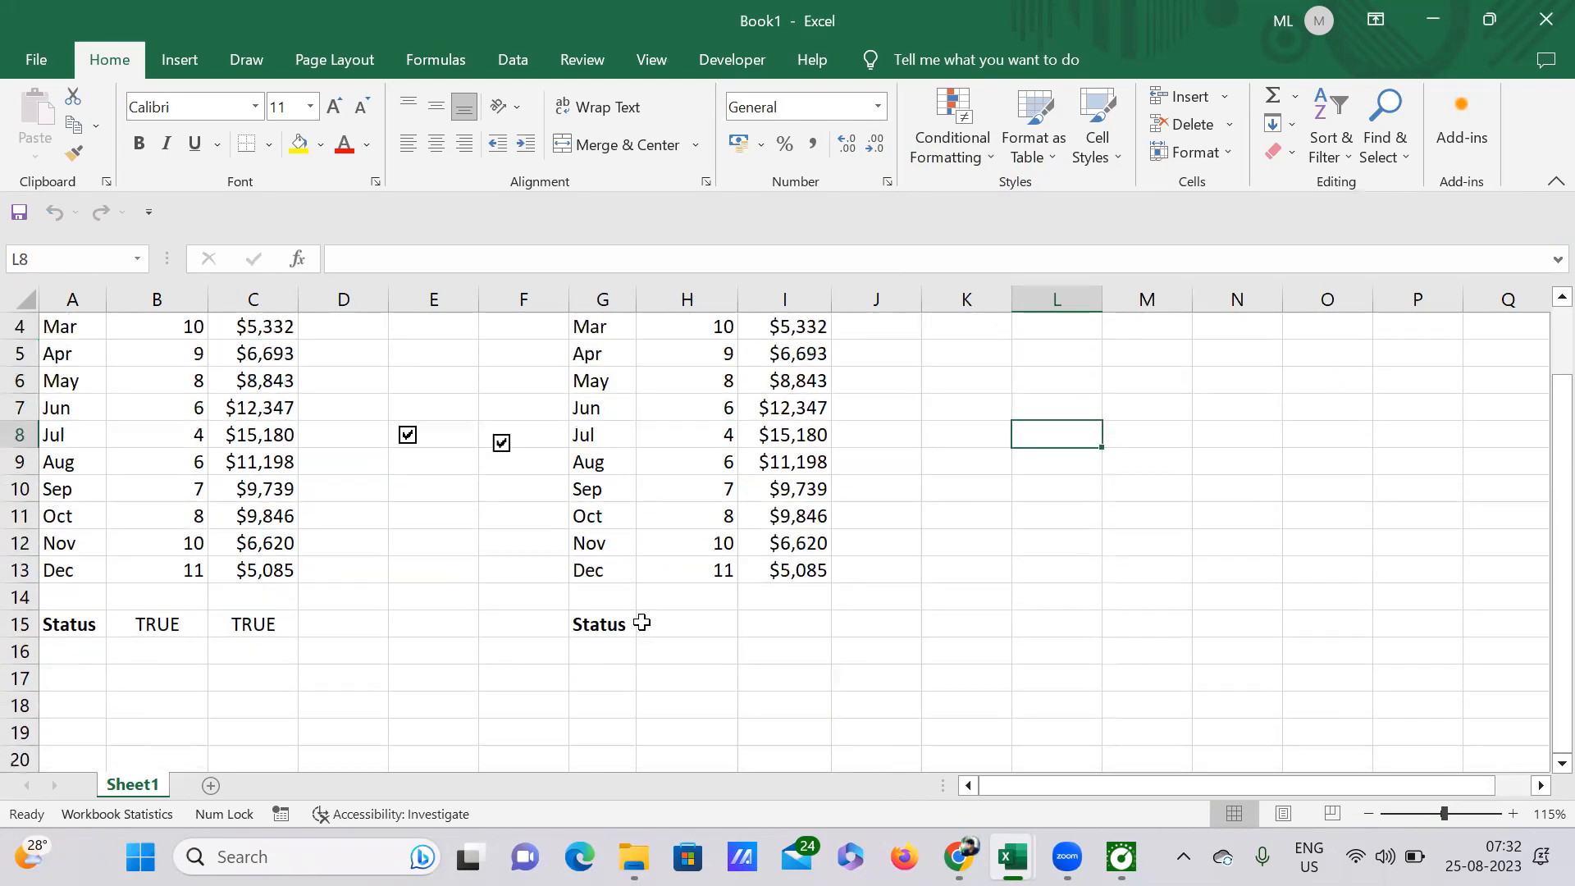
left_click(611, 629)
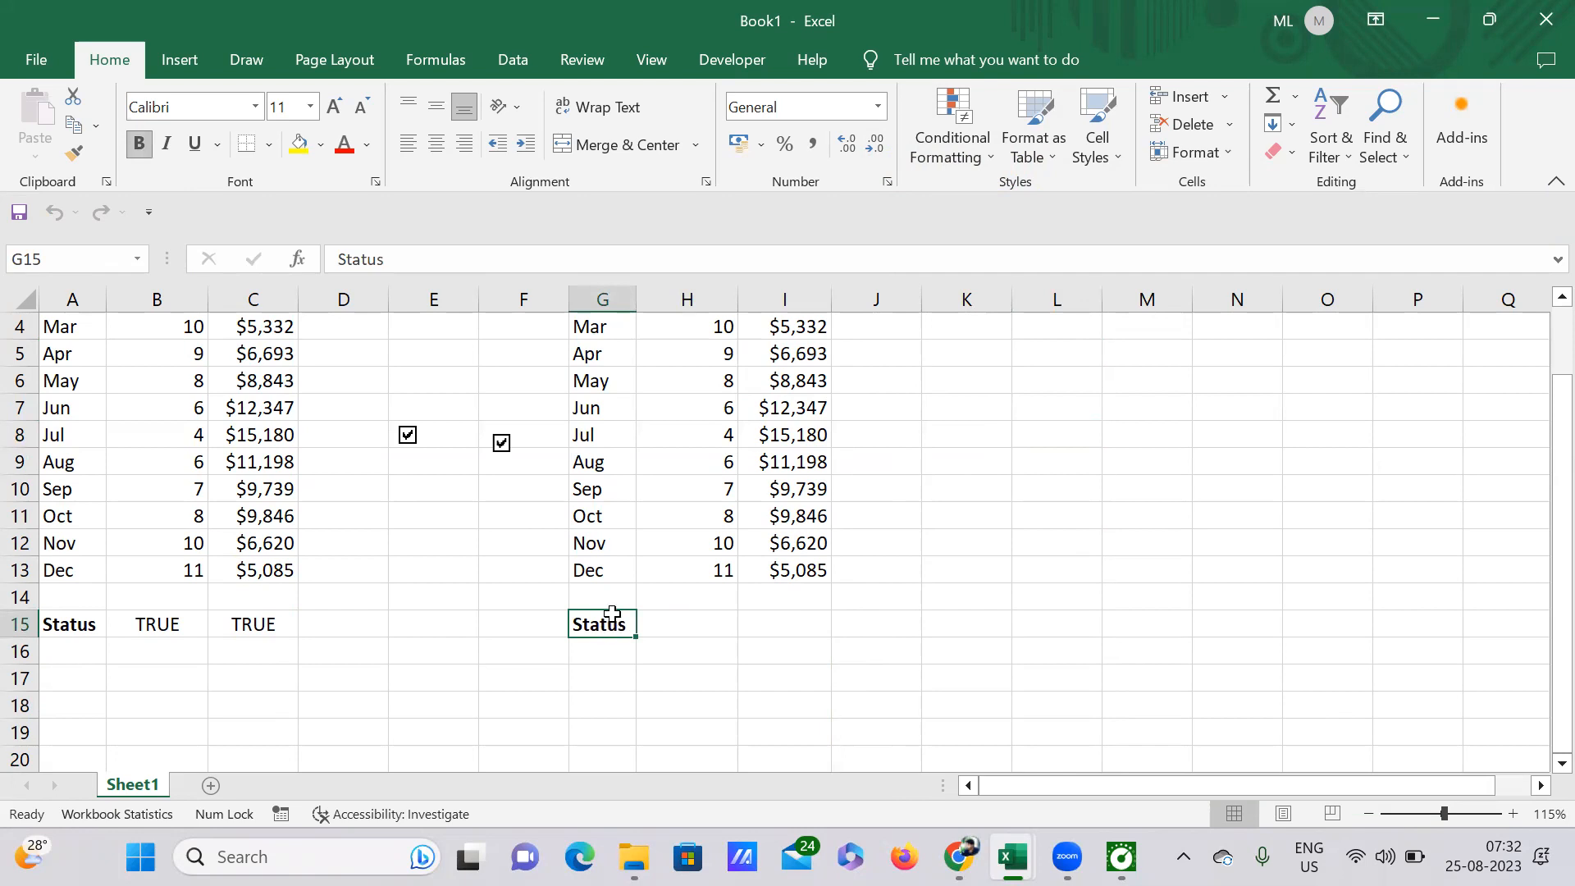
key("Delete")
scroll(854, 477, "up", 1)
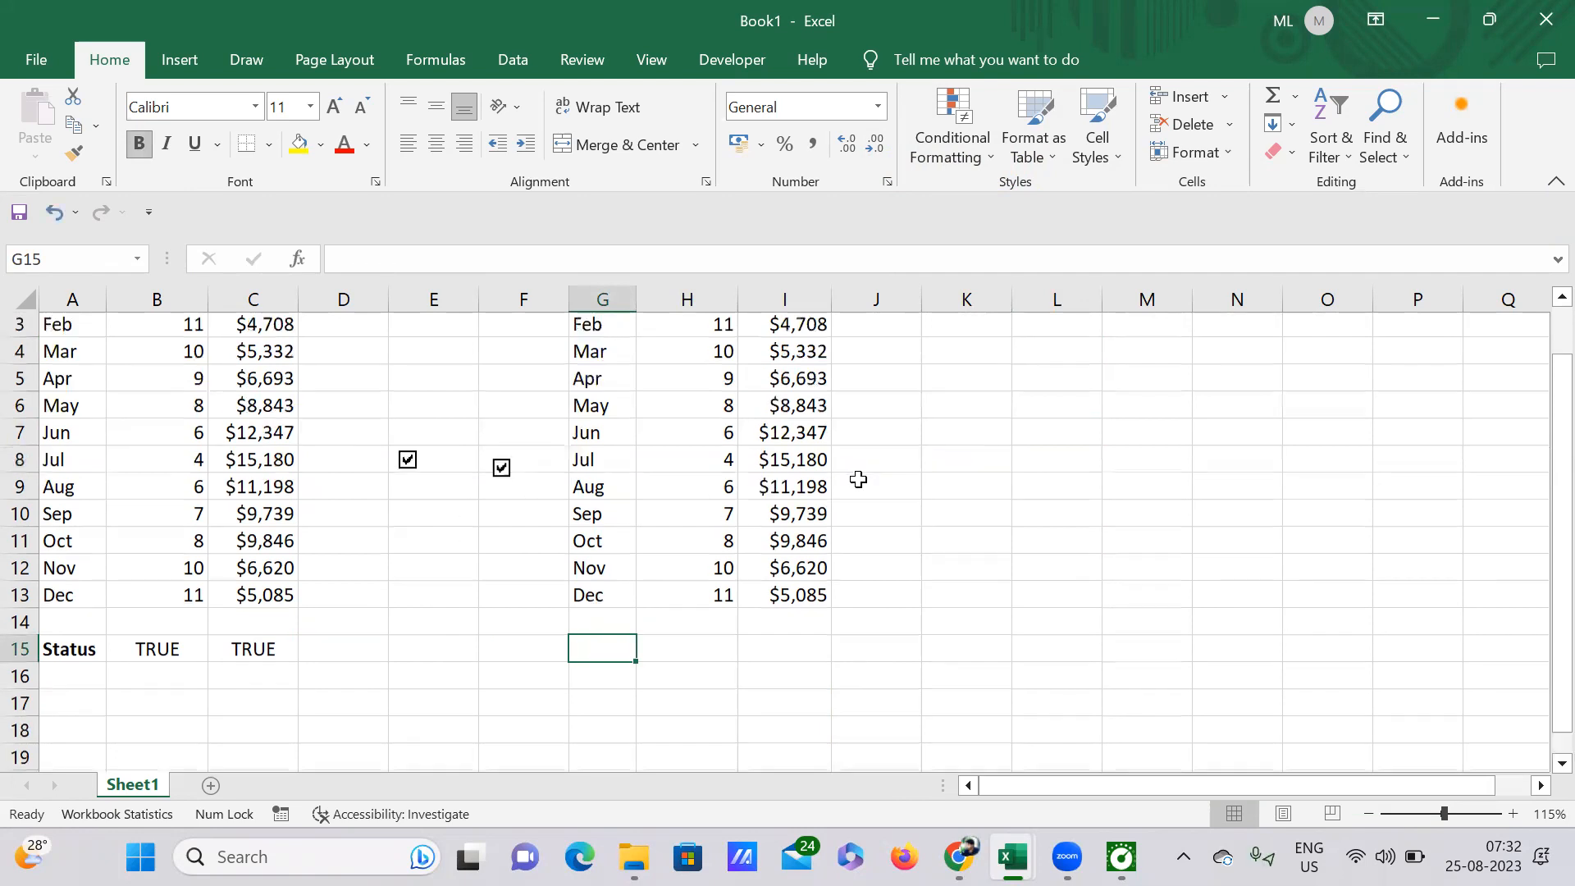
left_click_drag(59, 327, 264, 653)
left_click_drag(592, 327, 812, 656)
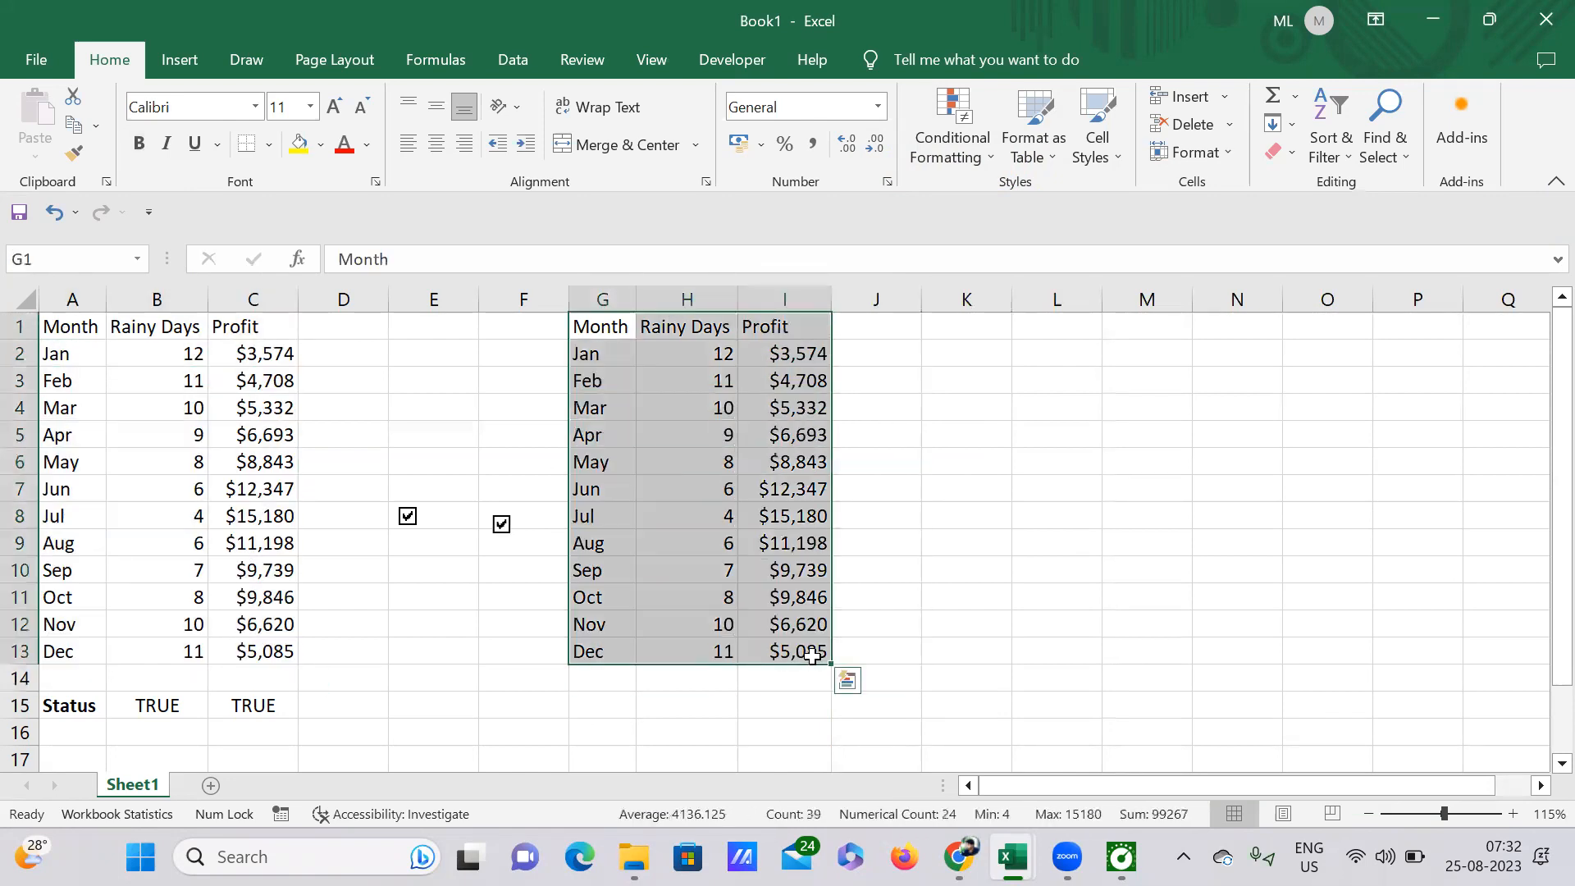
left_click(916, 543)
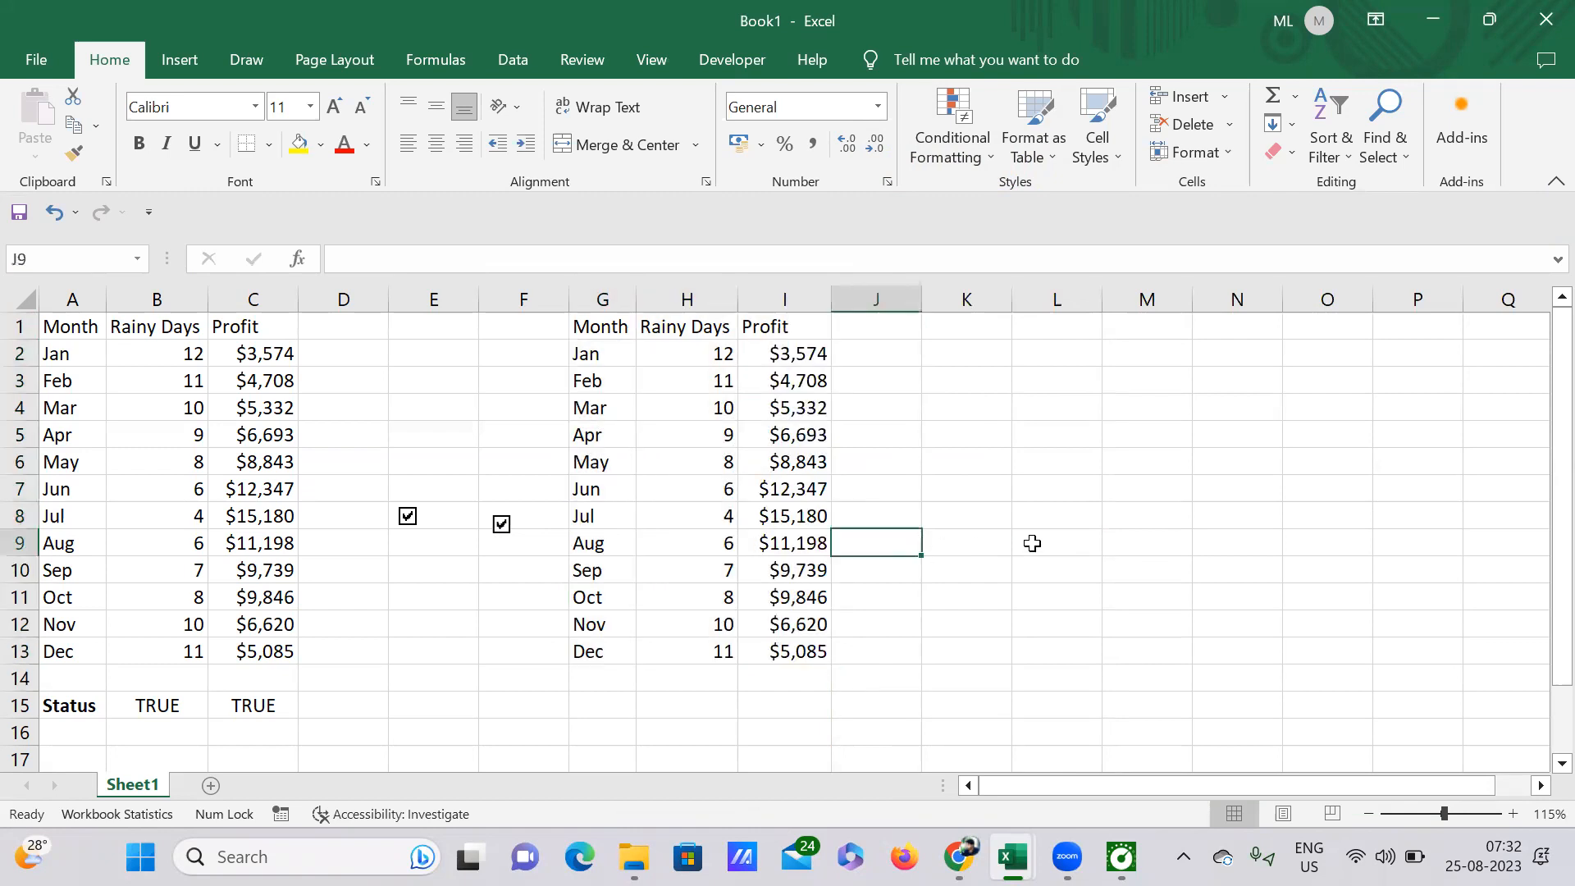
left_click(981, 535)
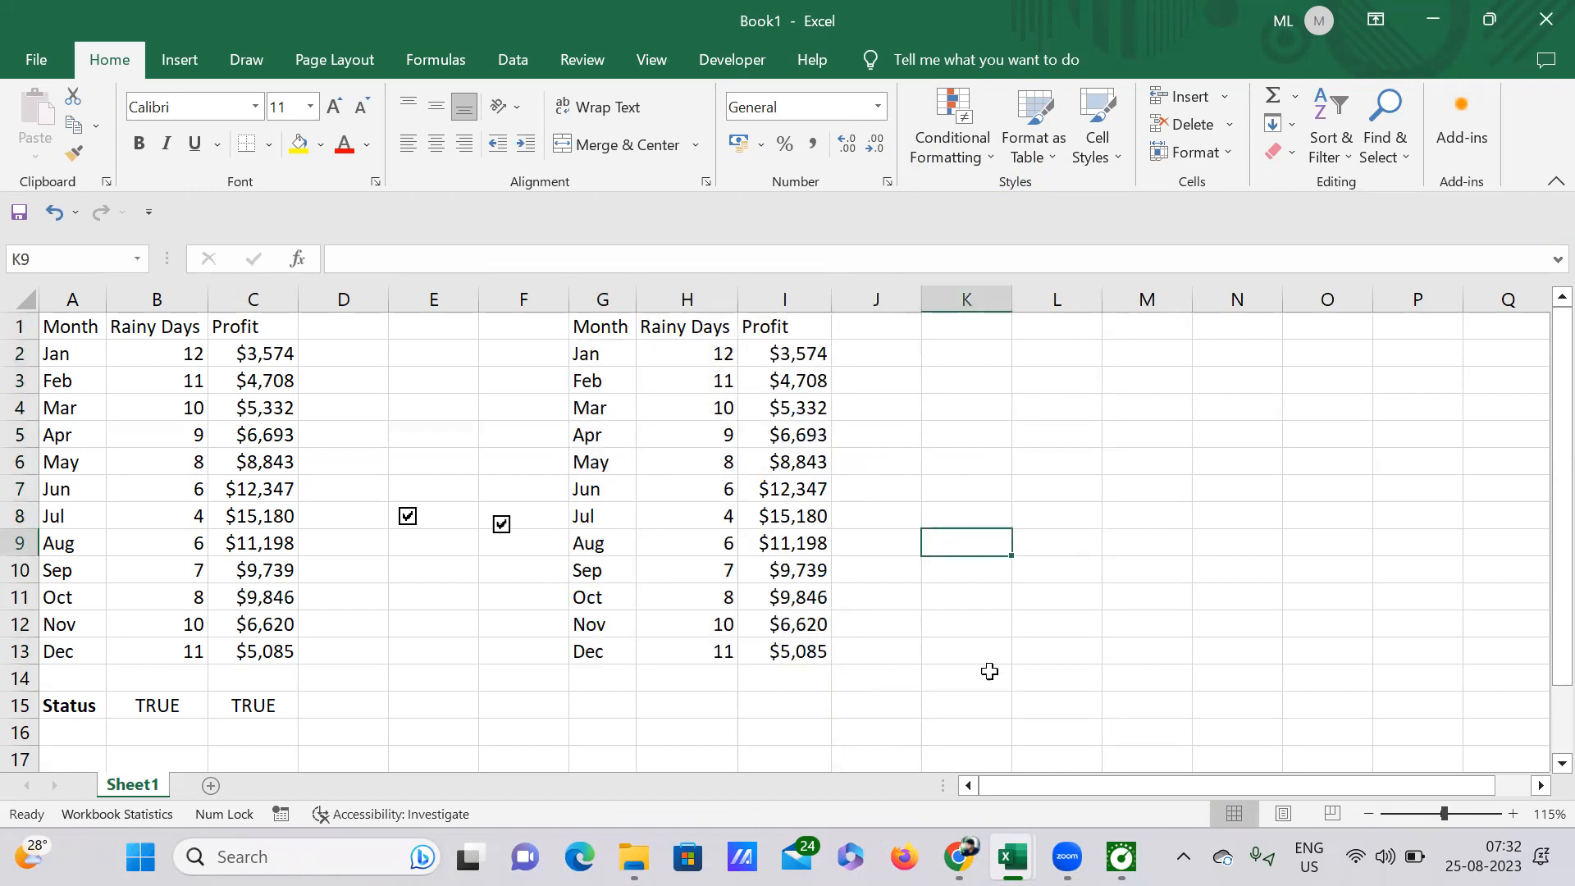
scroll(989, 710, "right", 1)
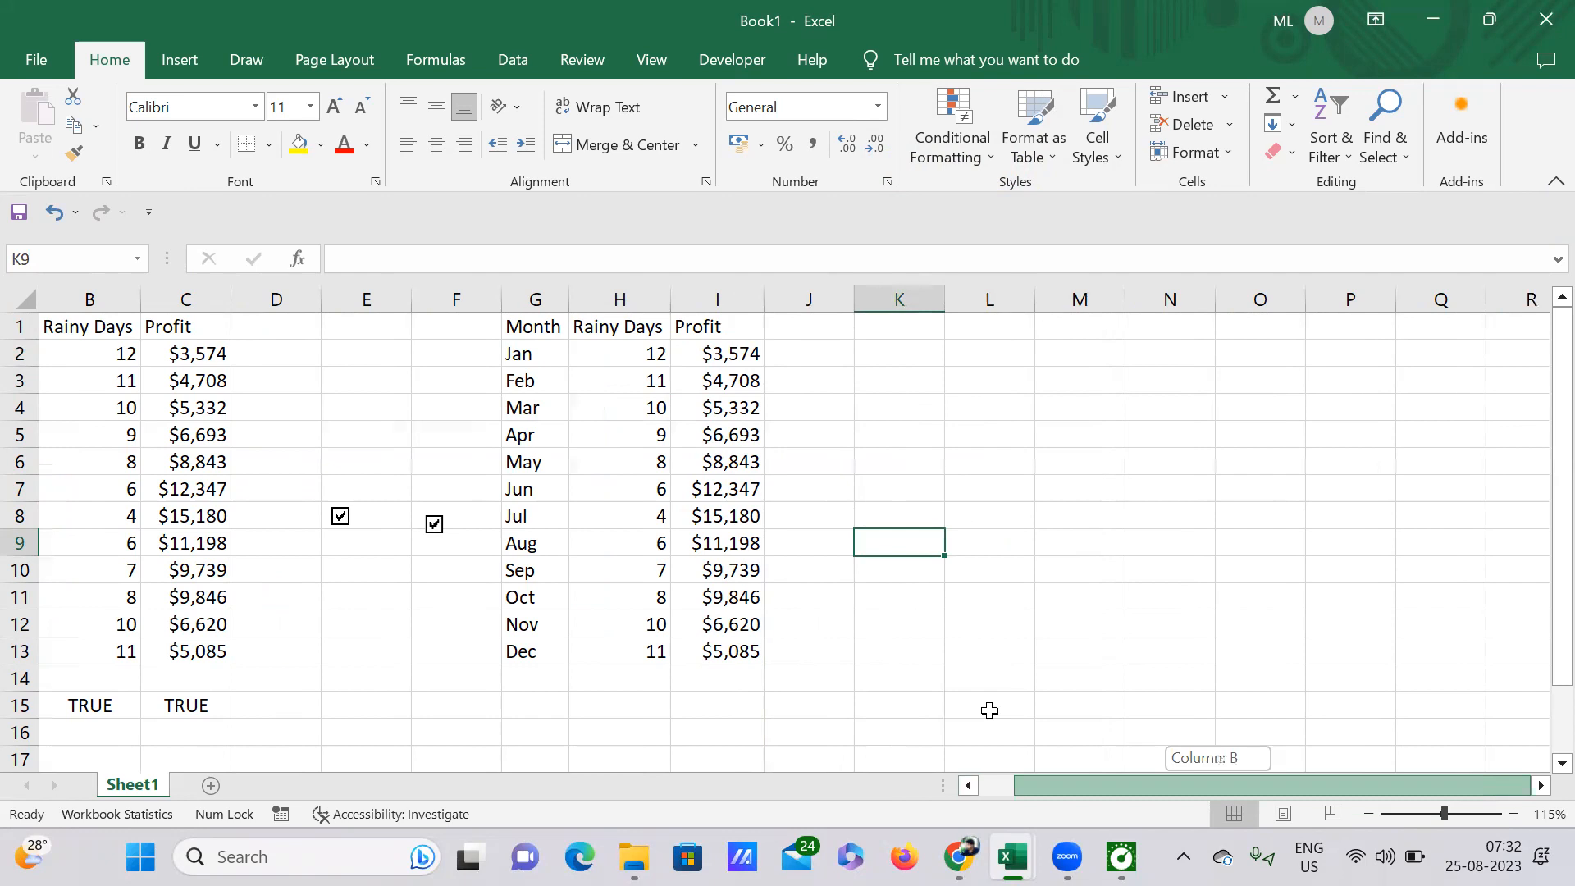
scroll(989, 710, "left", 1)
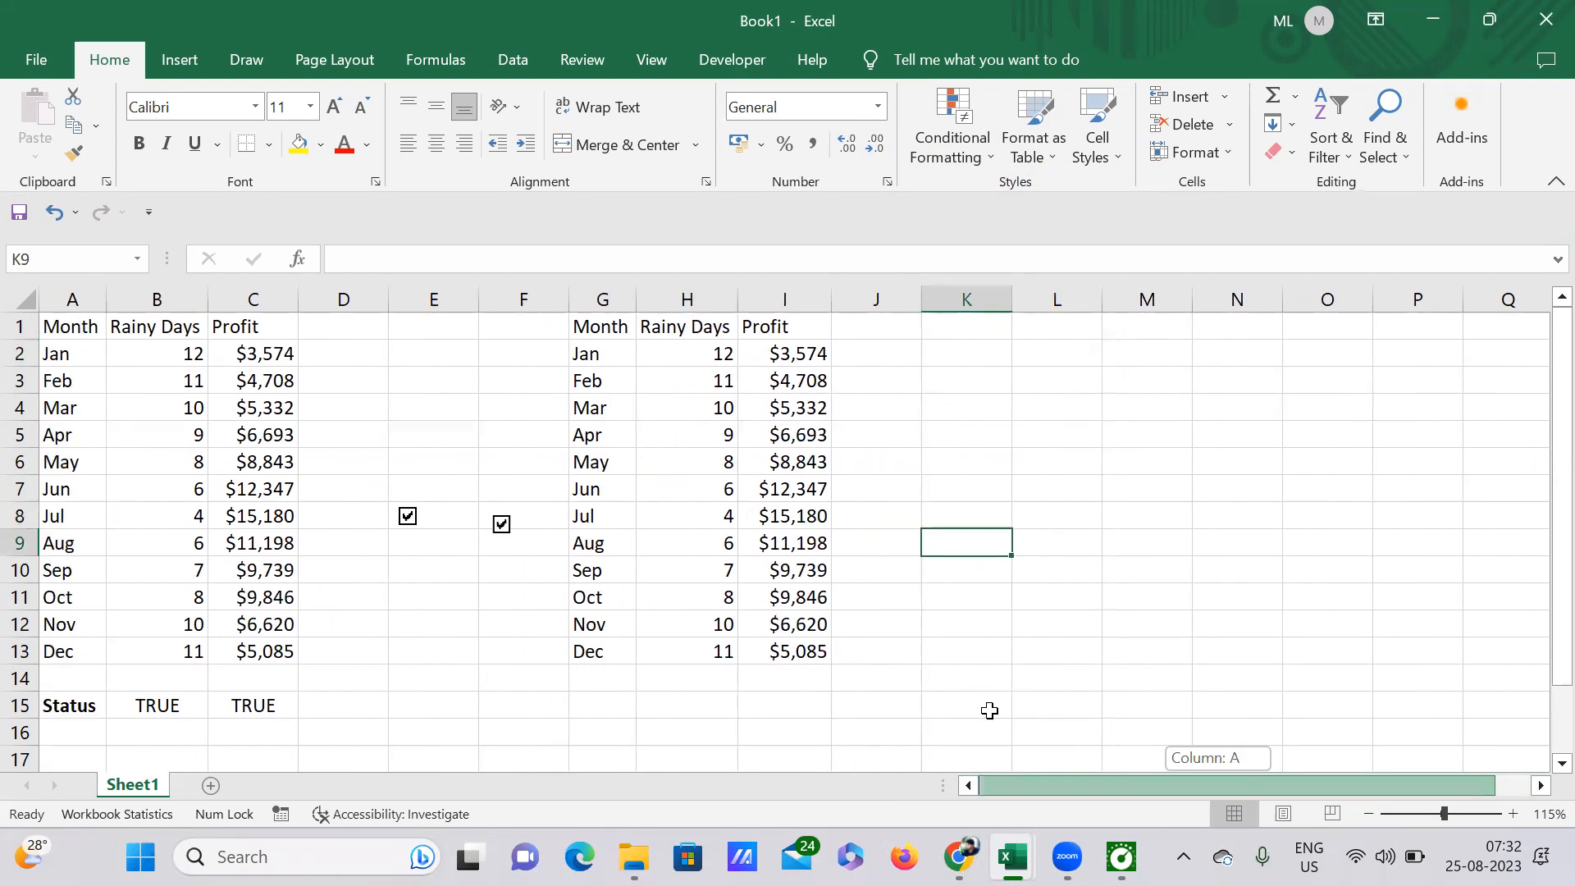
Step: Select the second table, G1:I13, and open the Insert Chart dialog for it
mouse_move(586, 323)
left_mouse_down()
mouse_move(722, 406)
mouse_move(805, 594)
mouse_move(790, 631)
left_mouse_up()
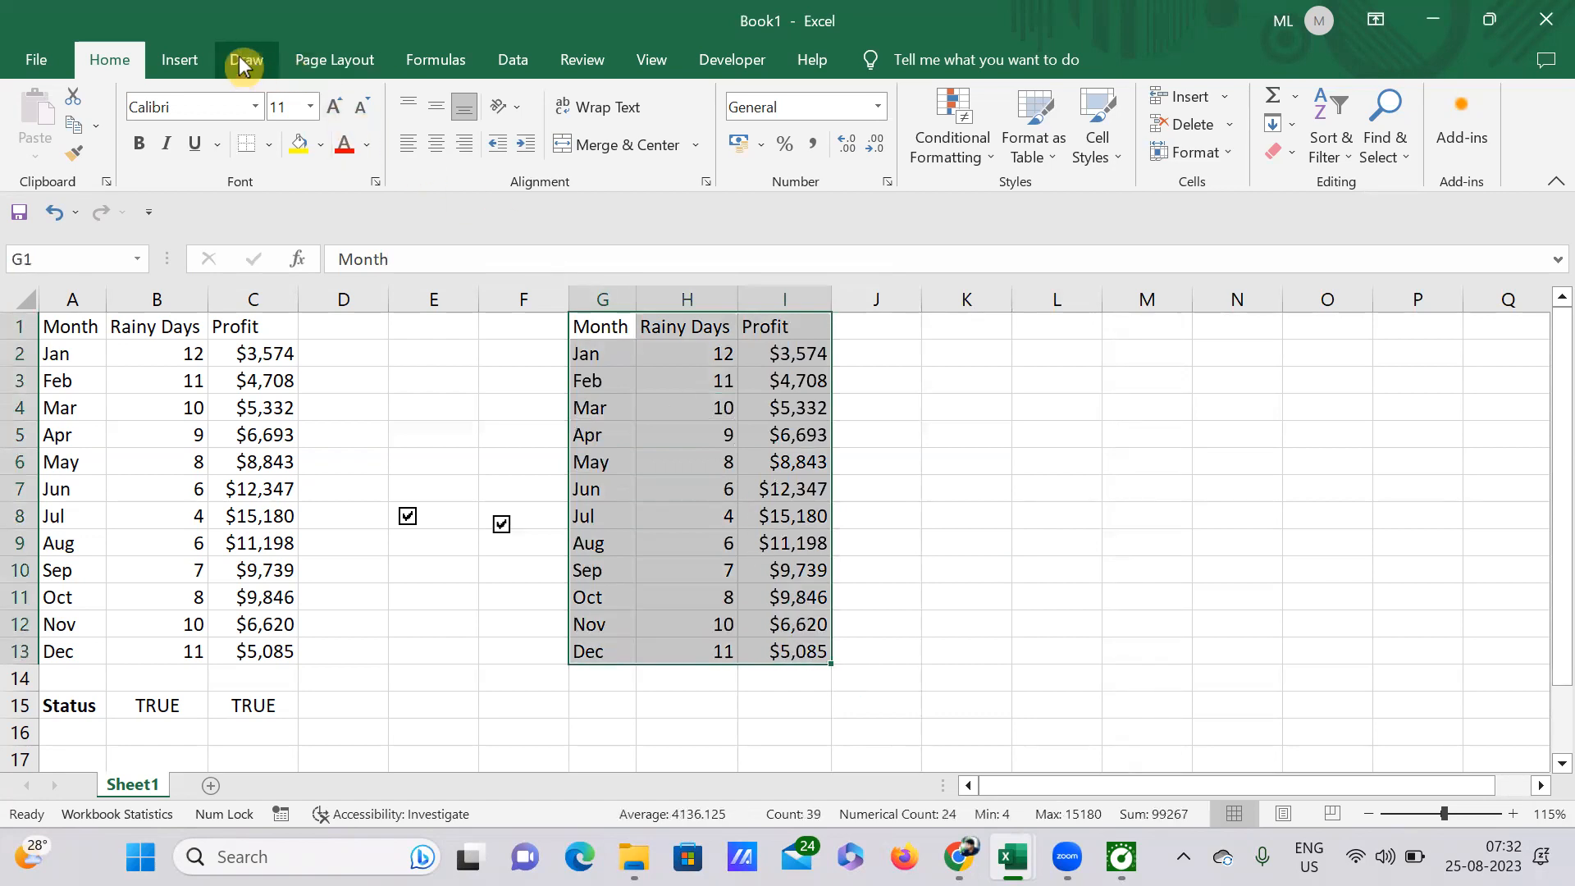
left_click(197, 61)
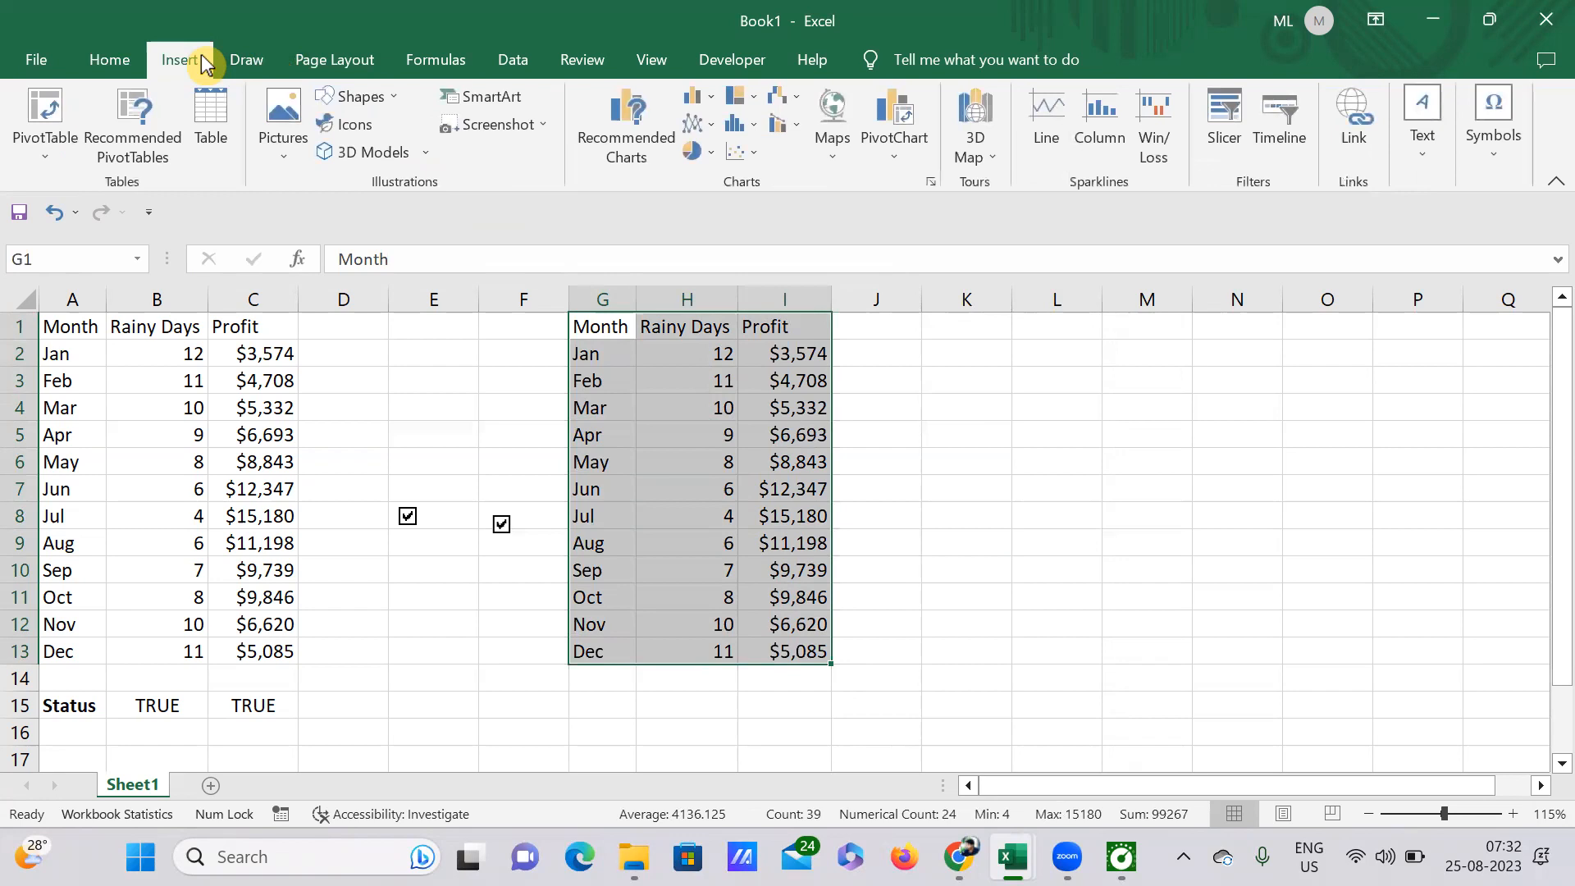
left_click(931, 179)
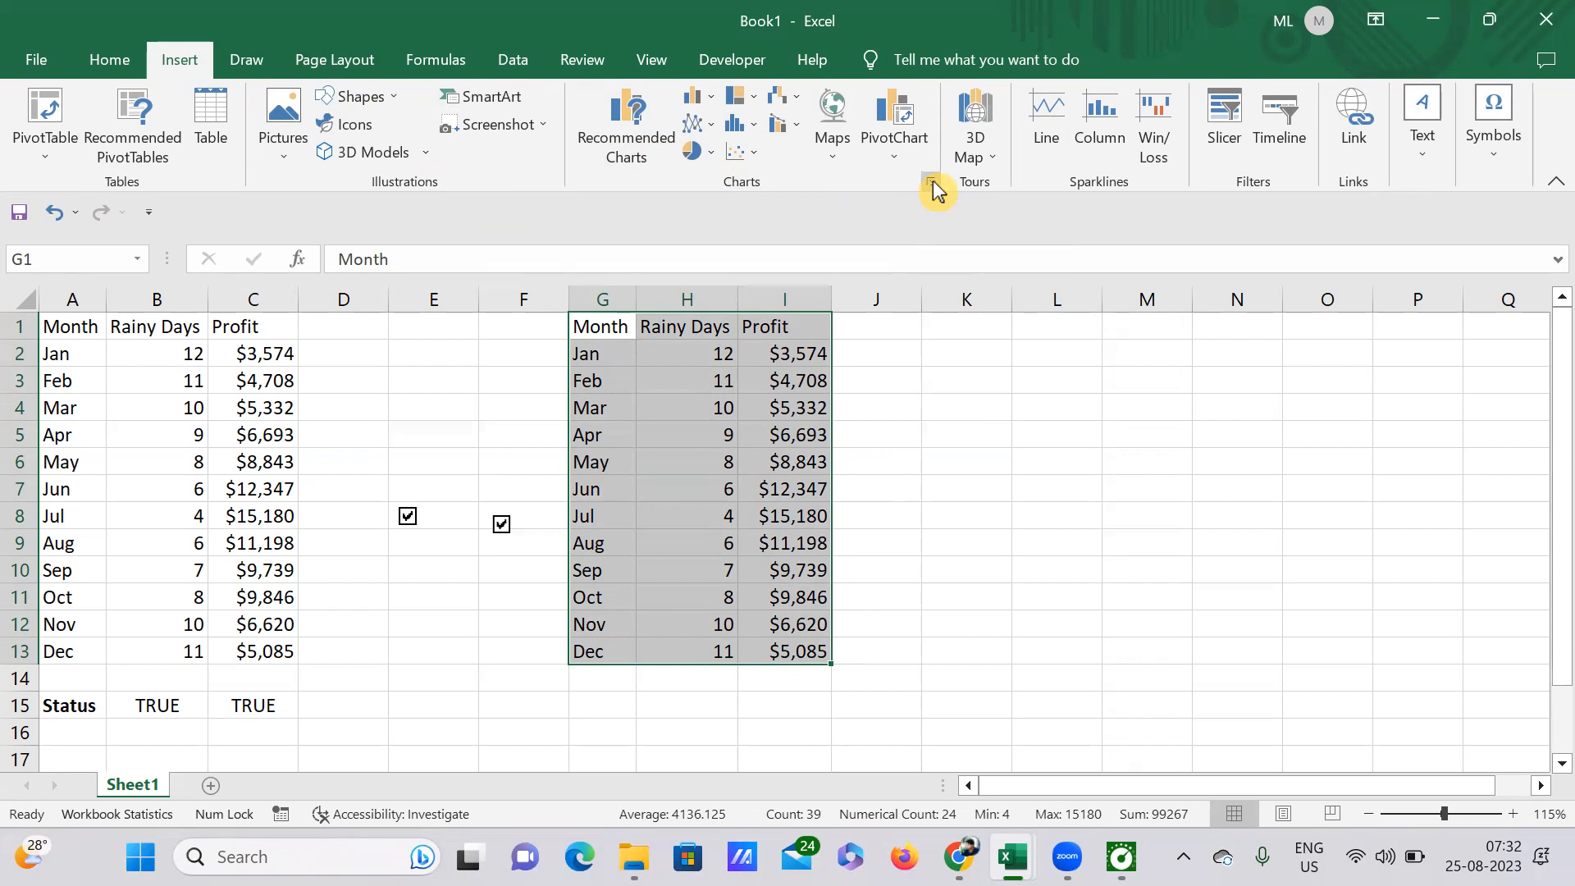
left_click(933, 182)
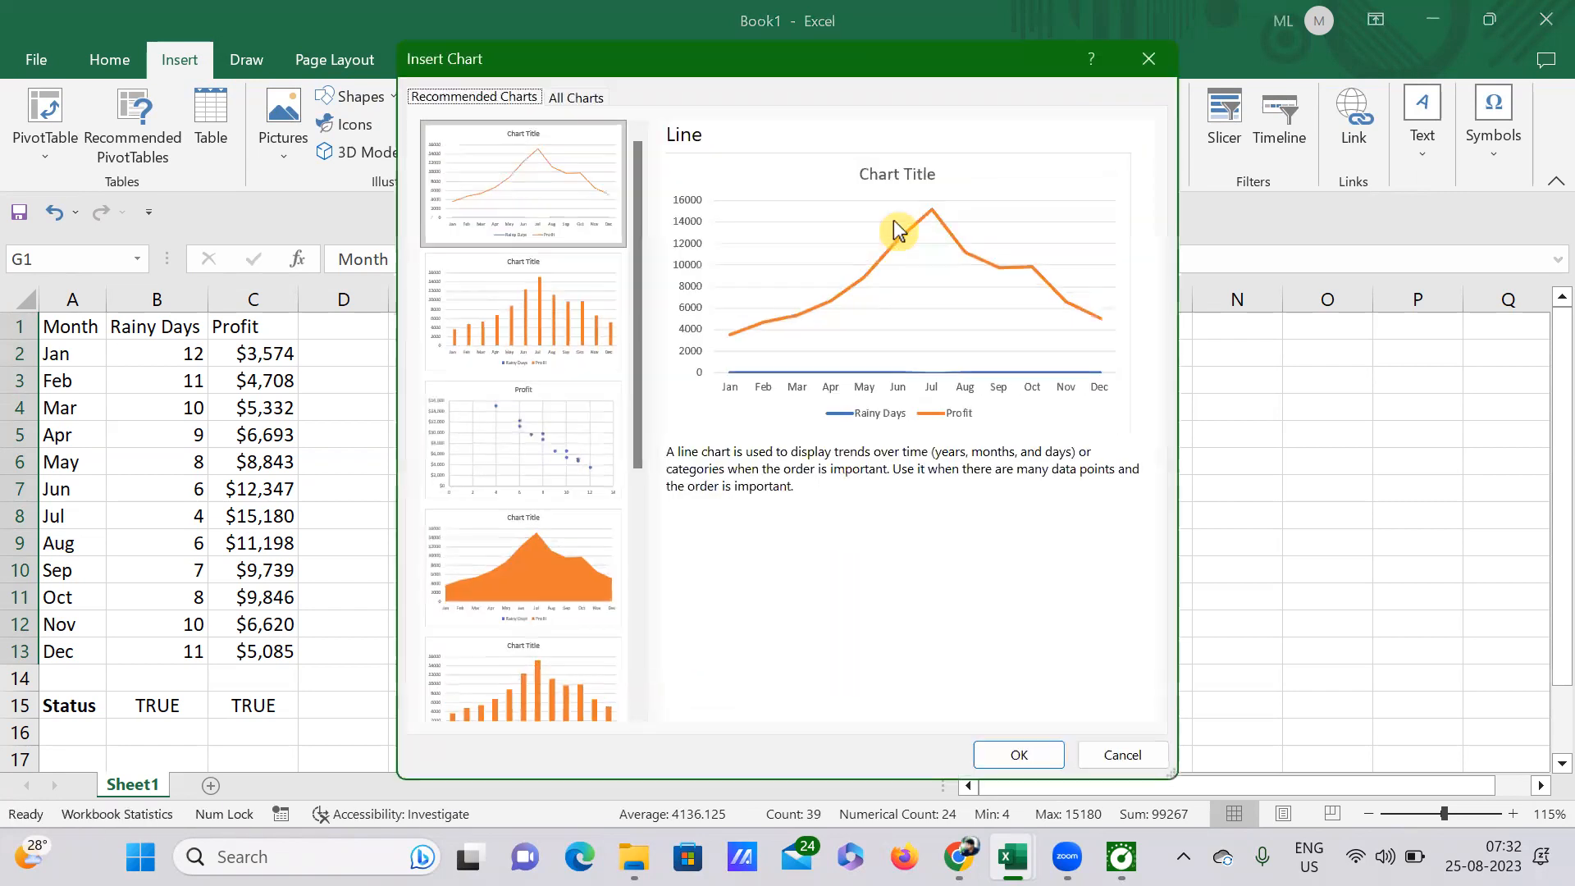
Step: Preview the recommended charts for the table, comparing types such as Scatter, Stacked Column and 100% Stacked Column
left_click(539, 297)
left_click(520, 439)
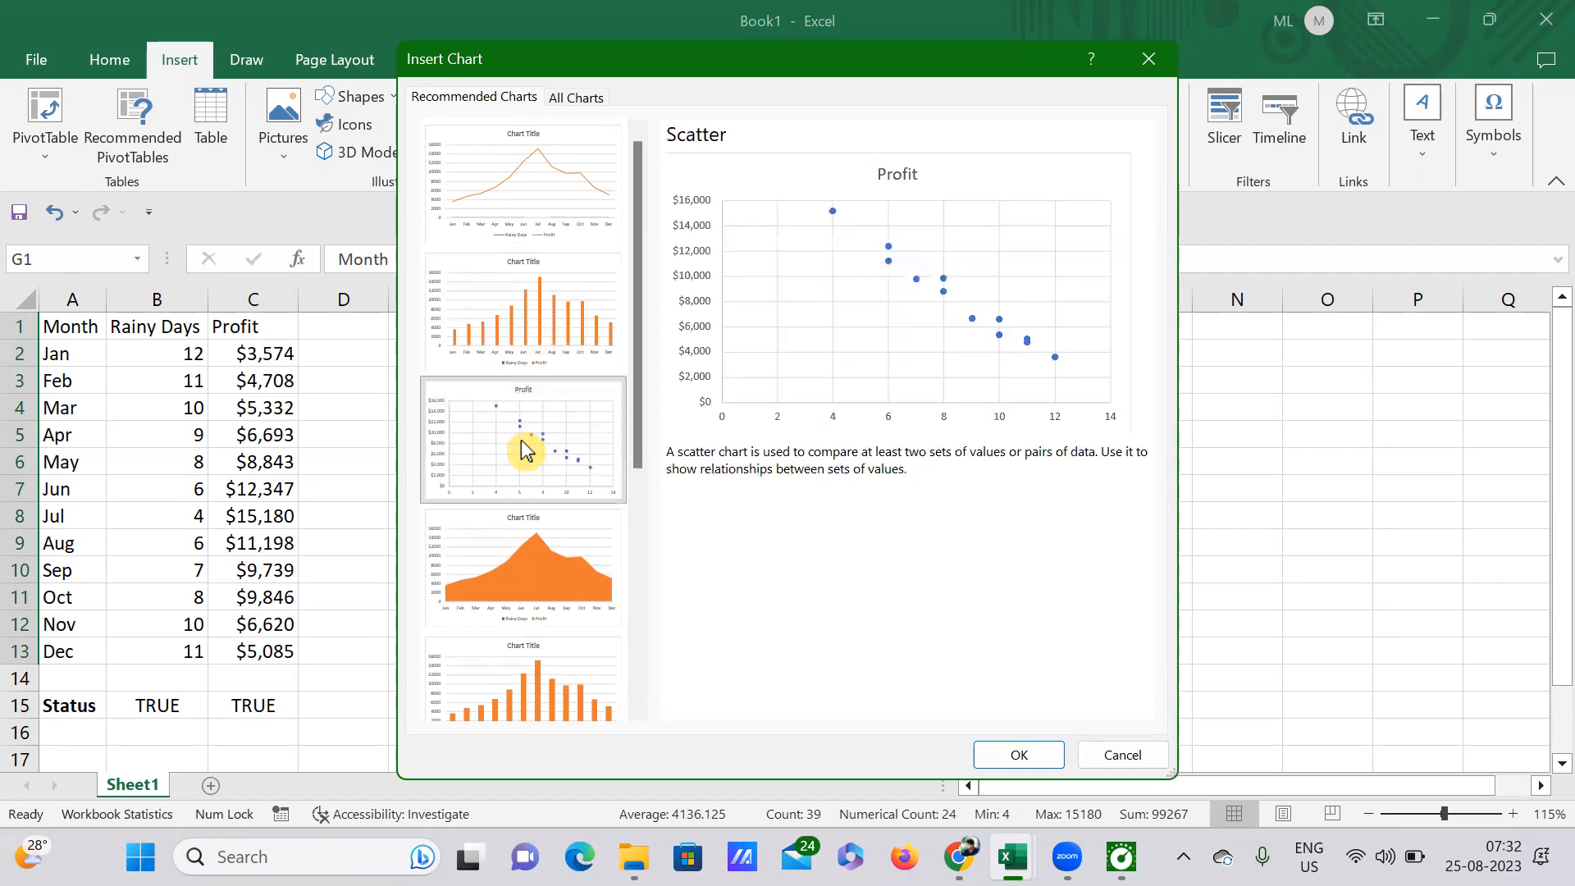
left_click(490, 599)
left_click(518, 712)
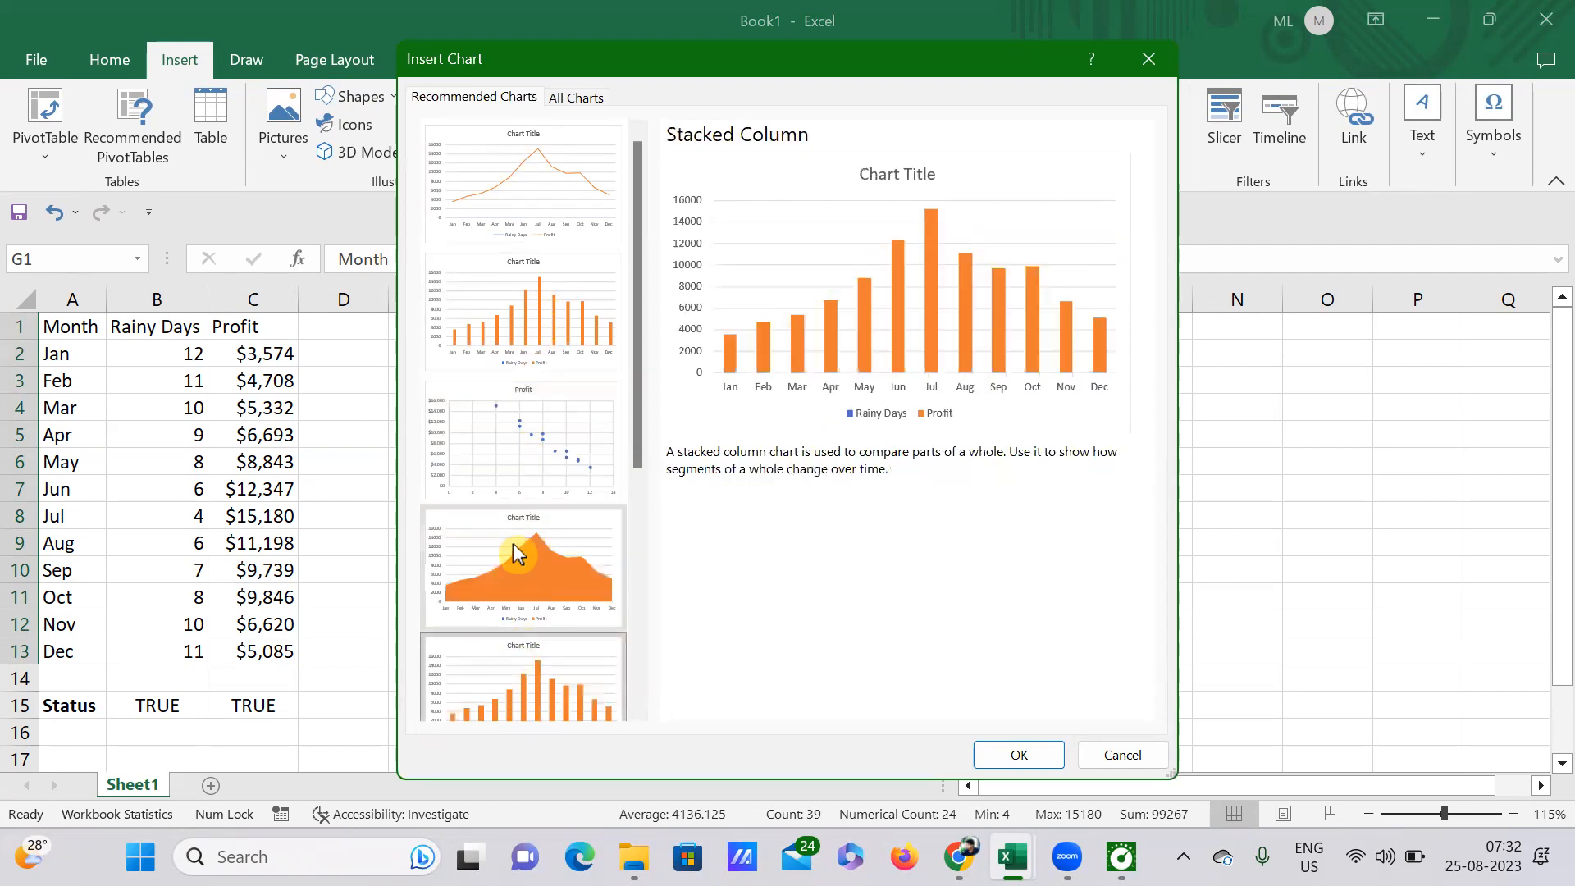
scroll(515, 550, "down", 5)
left_click(504, 405)
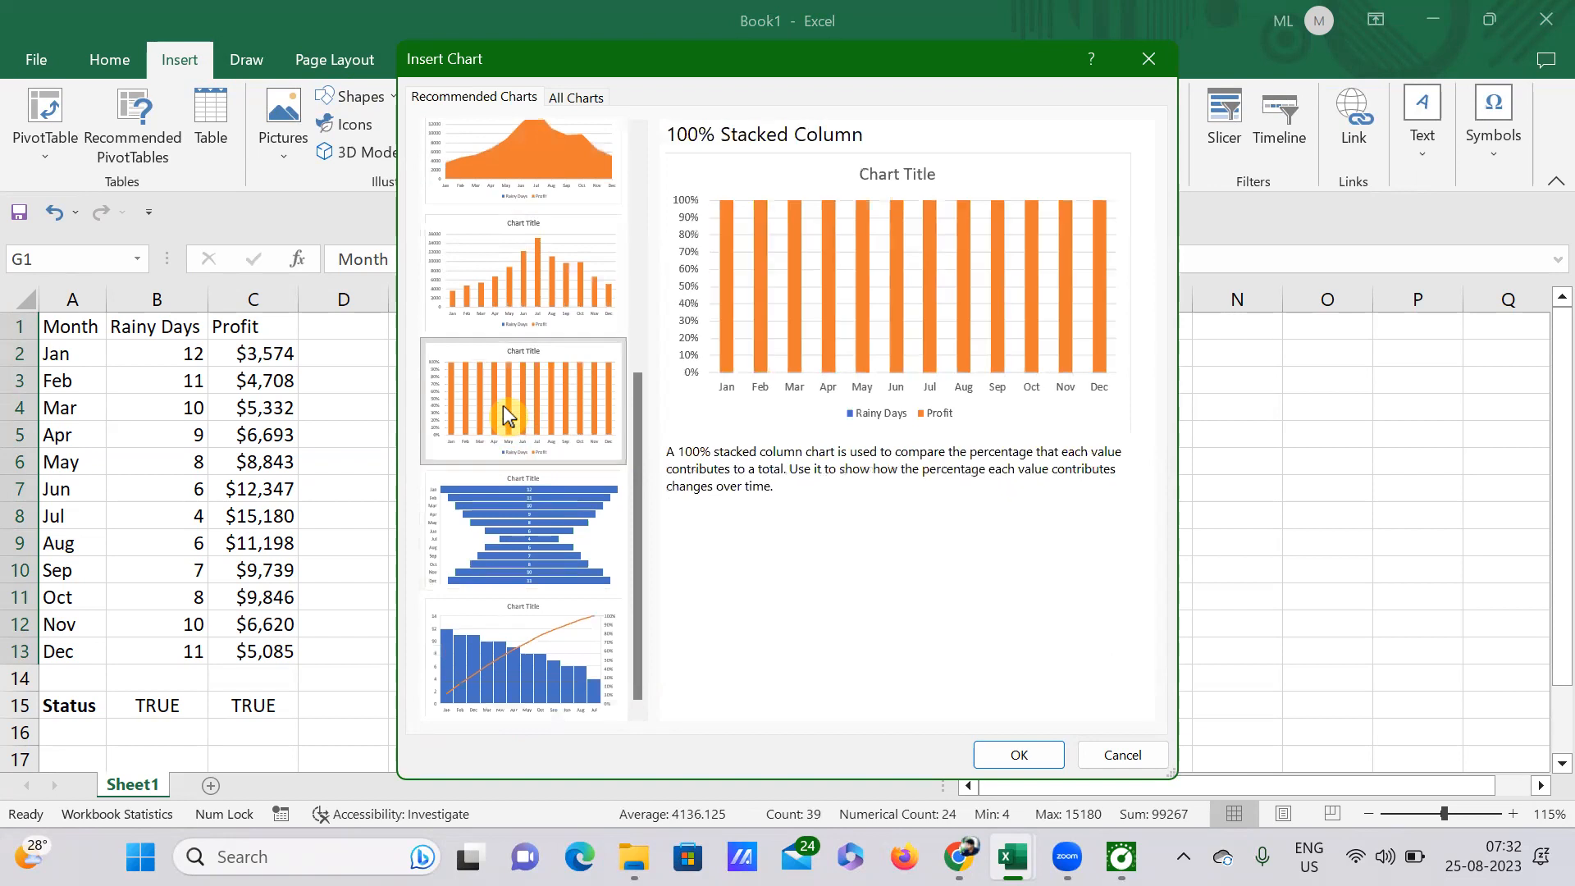
left_click(524, 299)
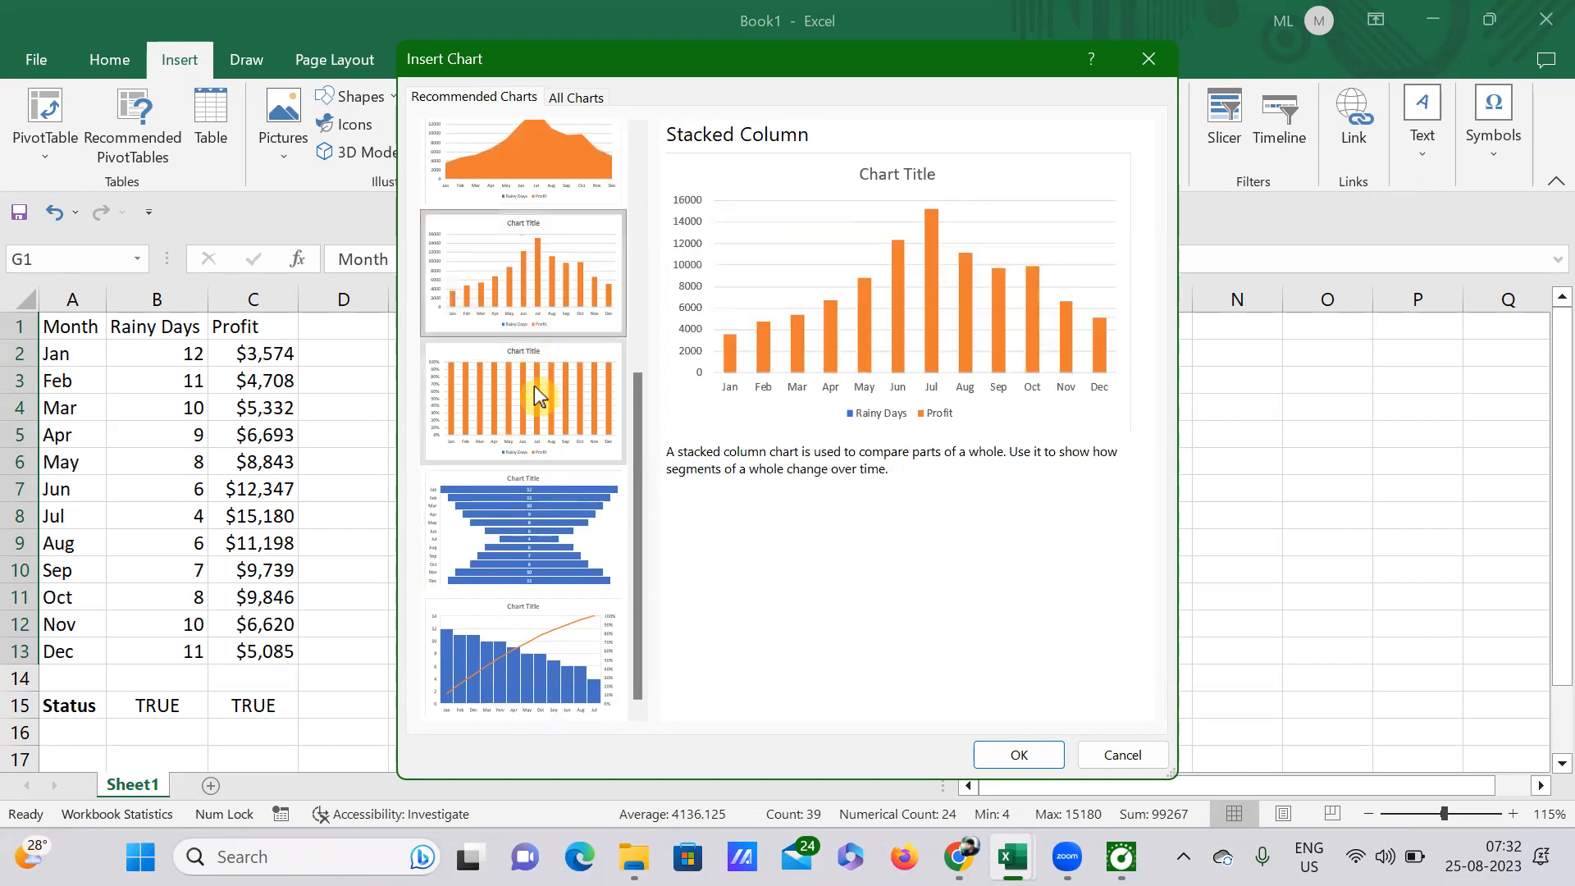
left_click(534, 385)
left_click(545, 319)
left_click(540, 381)
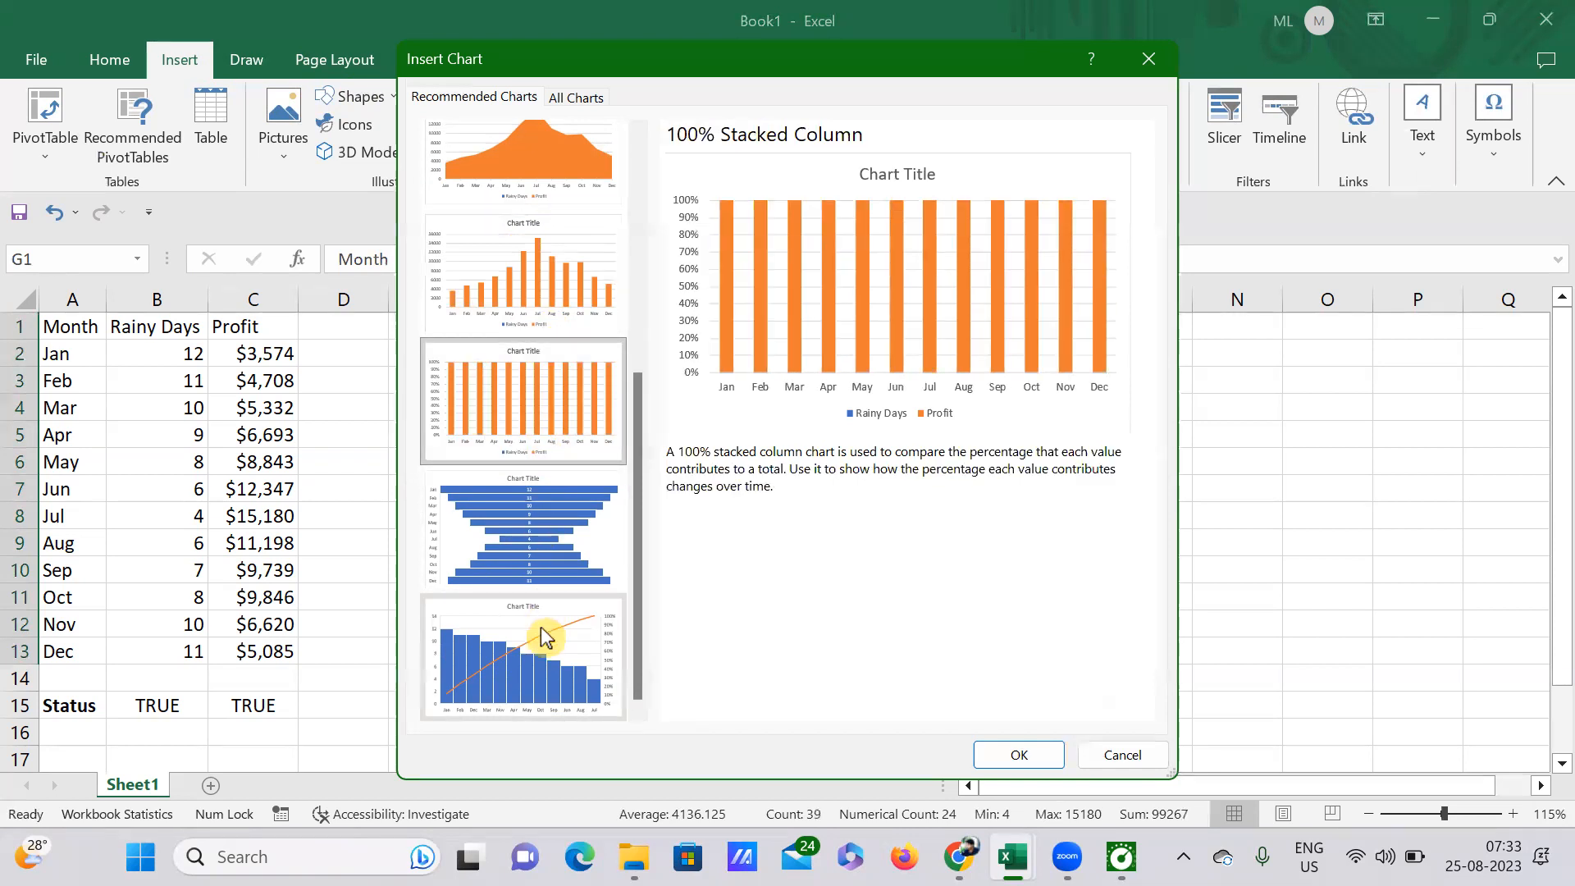
left_click(539, 623)
left_click(538, 541)
left_click(529, 414)
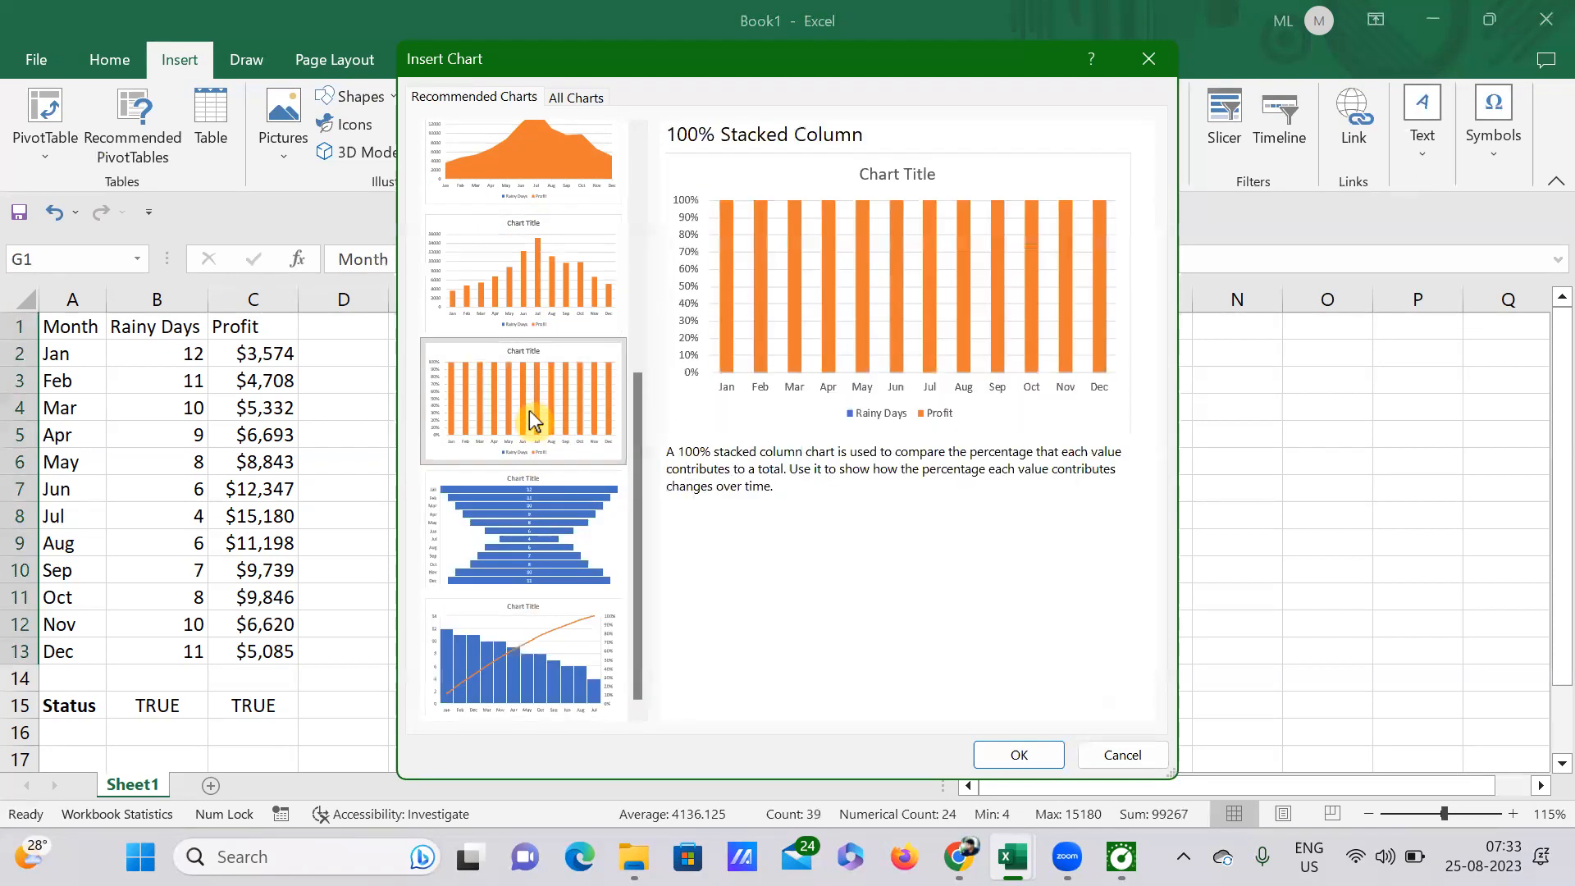
Step: Insert a Stacked Column chart of the second table and place it beside column I, over columns J to Q
left_click(513, 309)
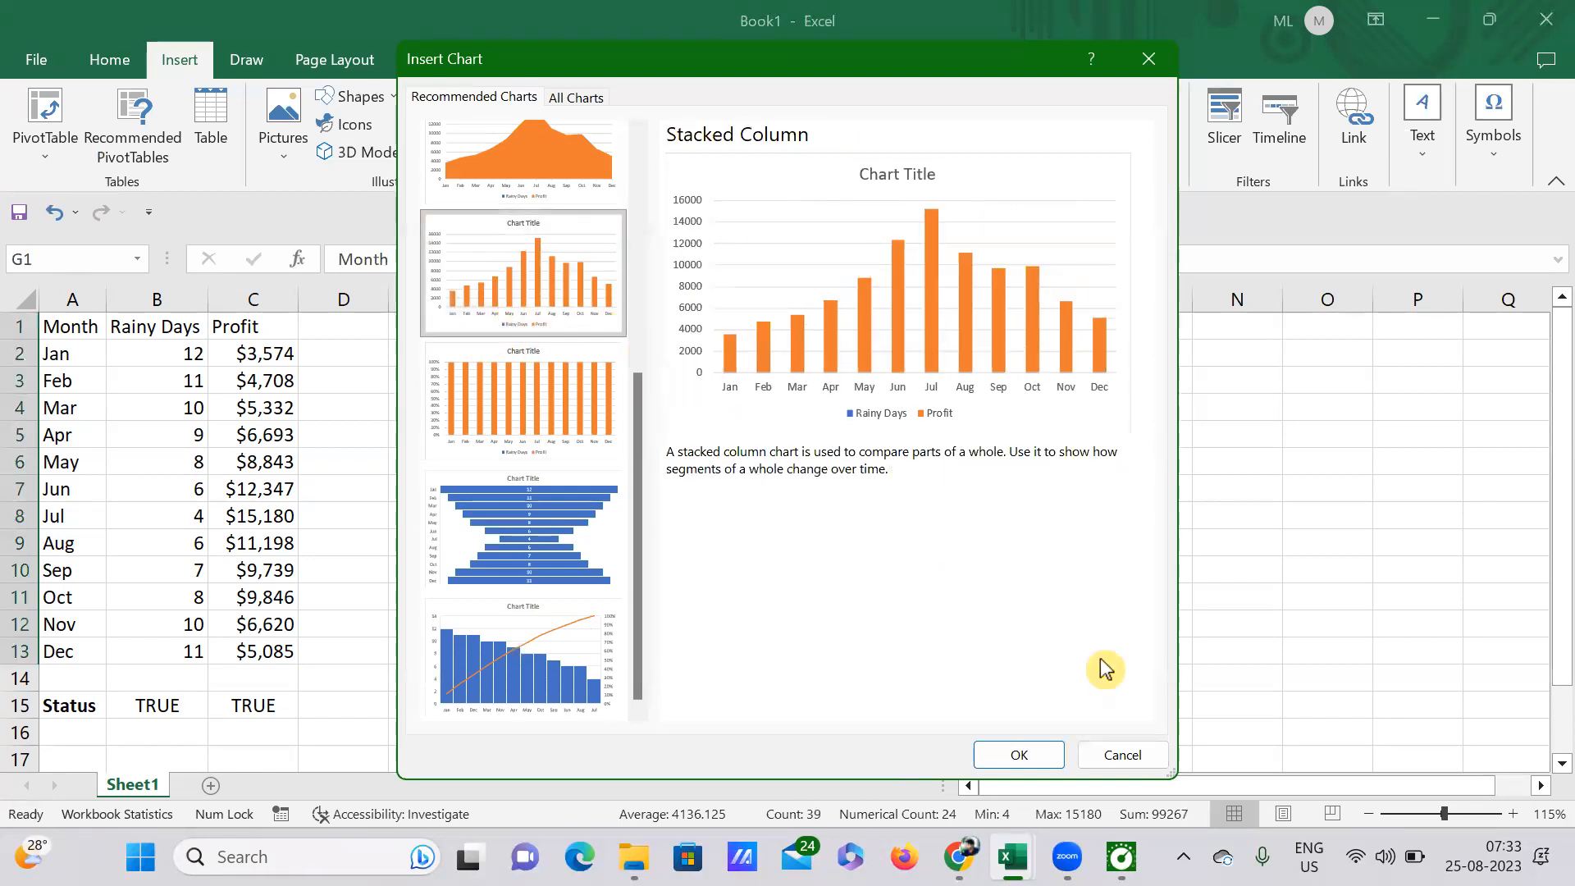
key("Return")
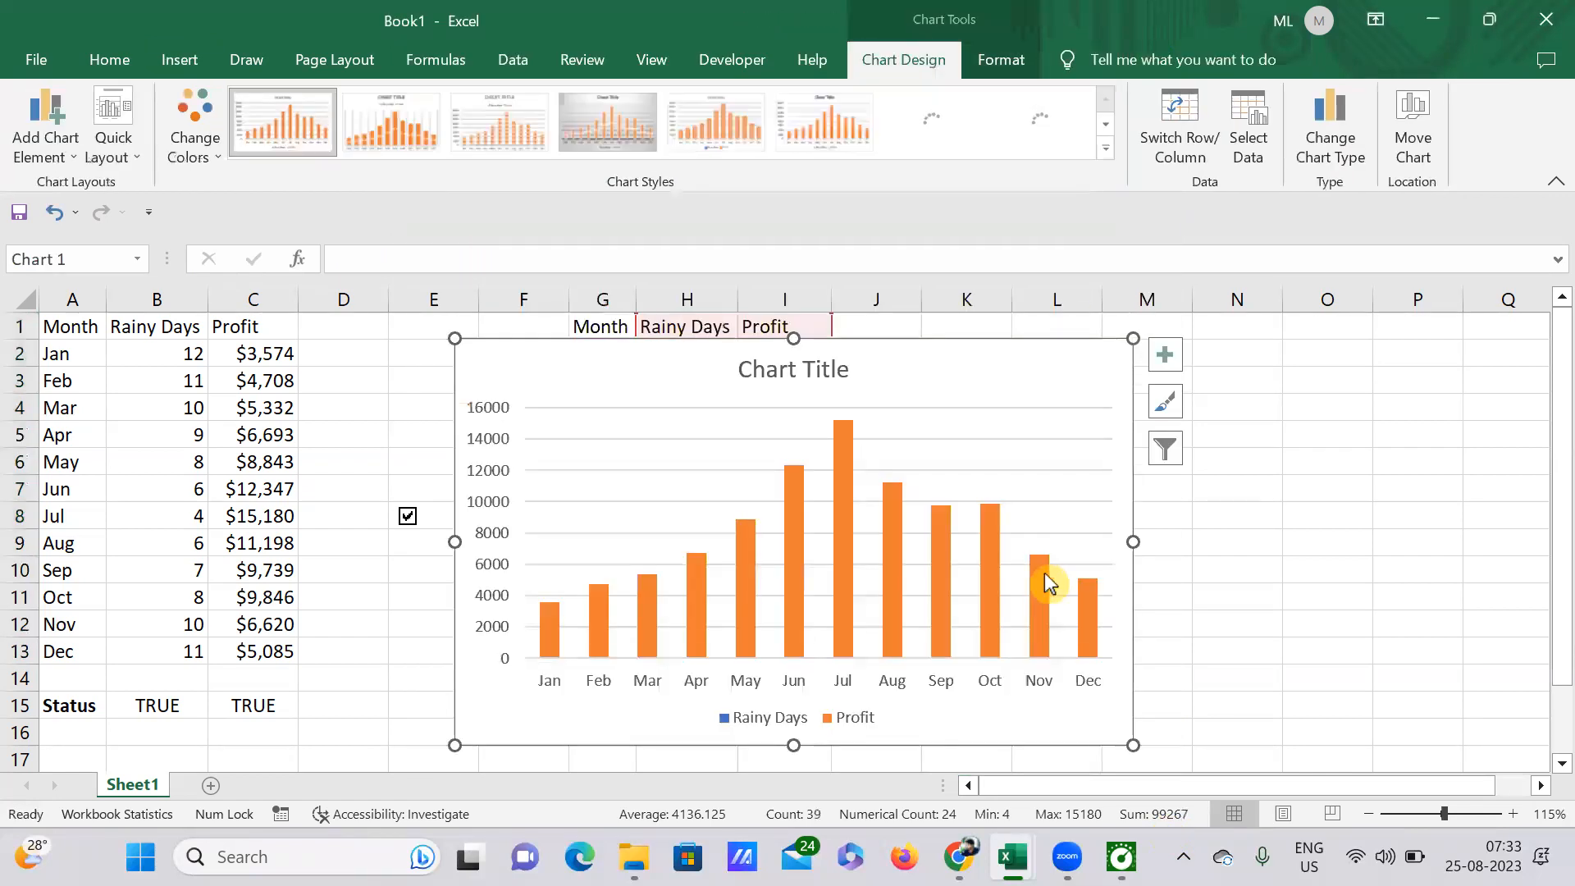
left_click_drag(940, 376, 1345, 354)
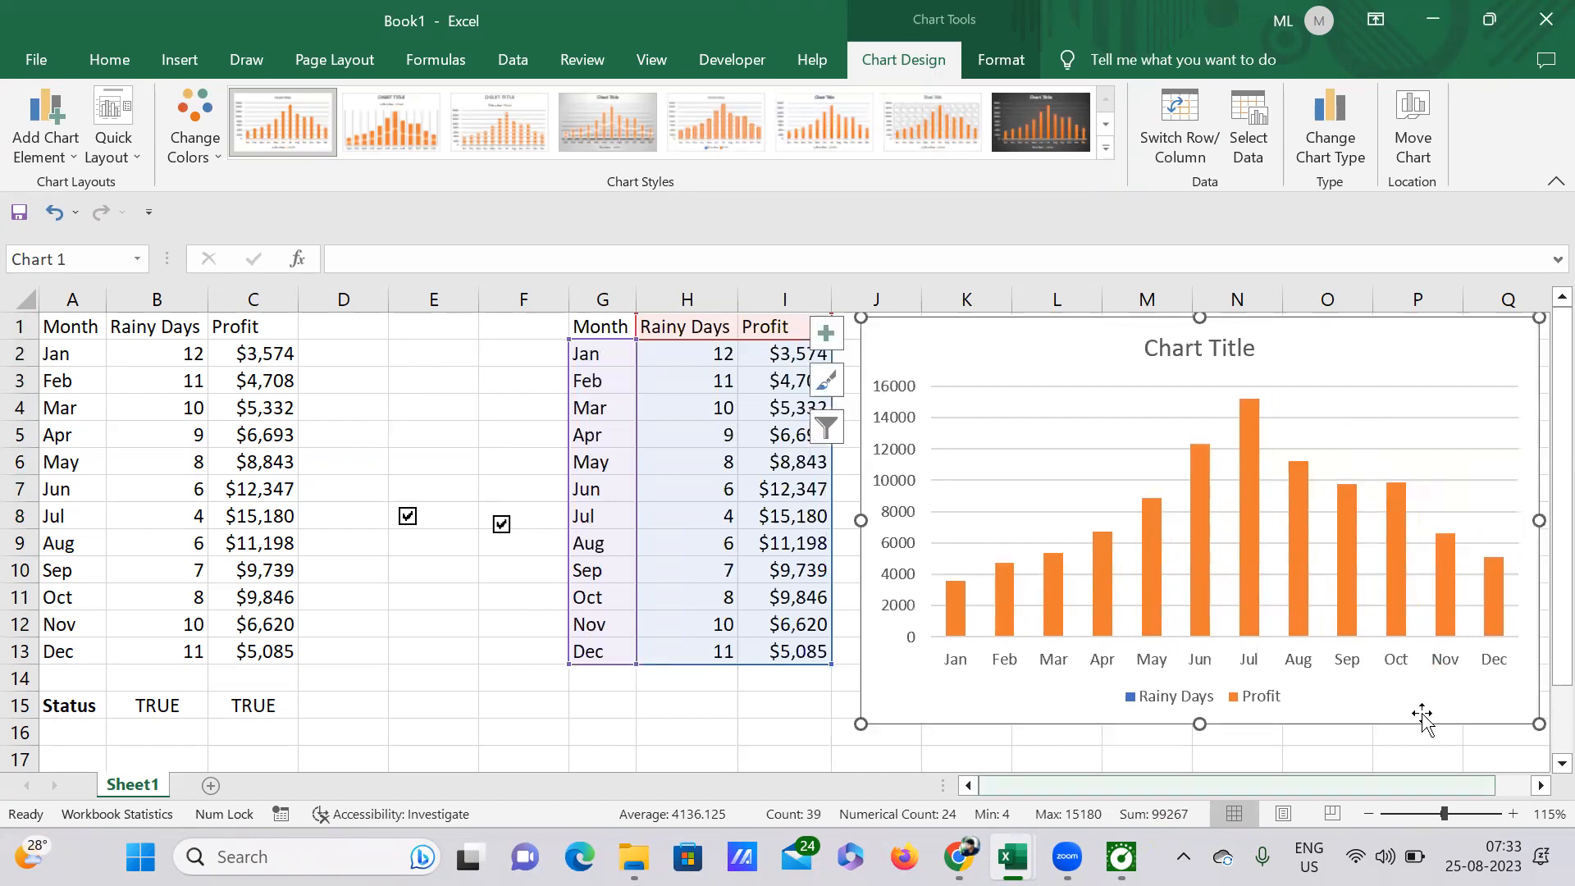
Step: Filter the chart to show only the Rainy Days series
scroll(1419, 716, "right", 1)
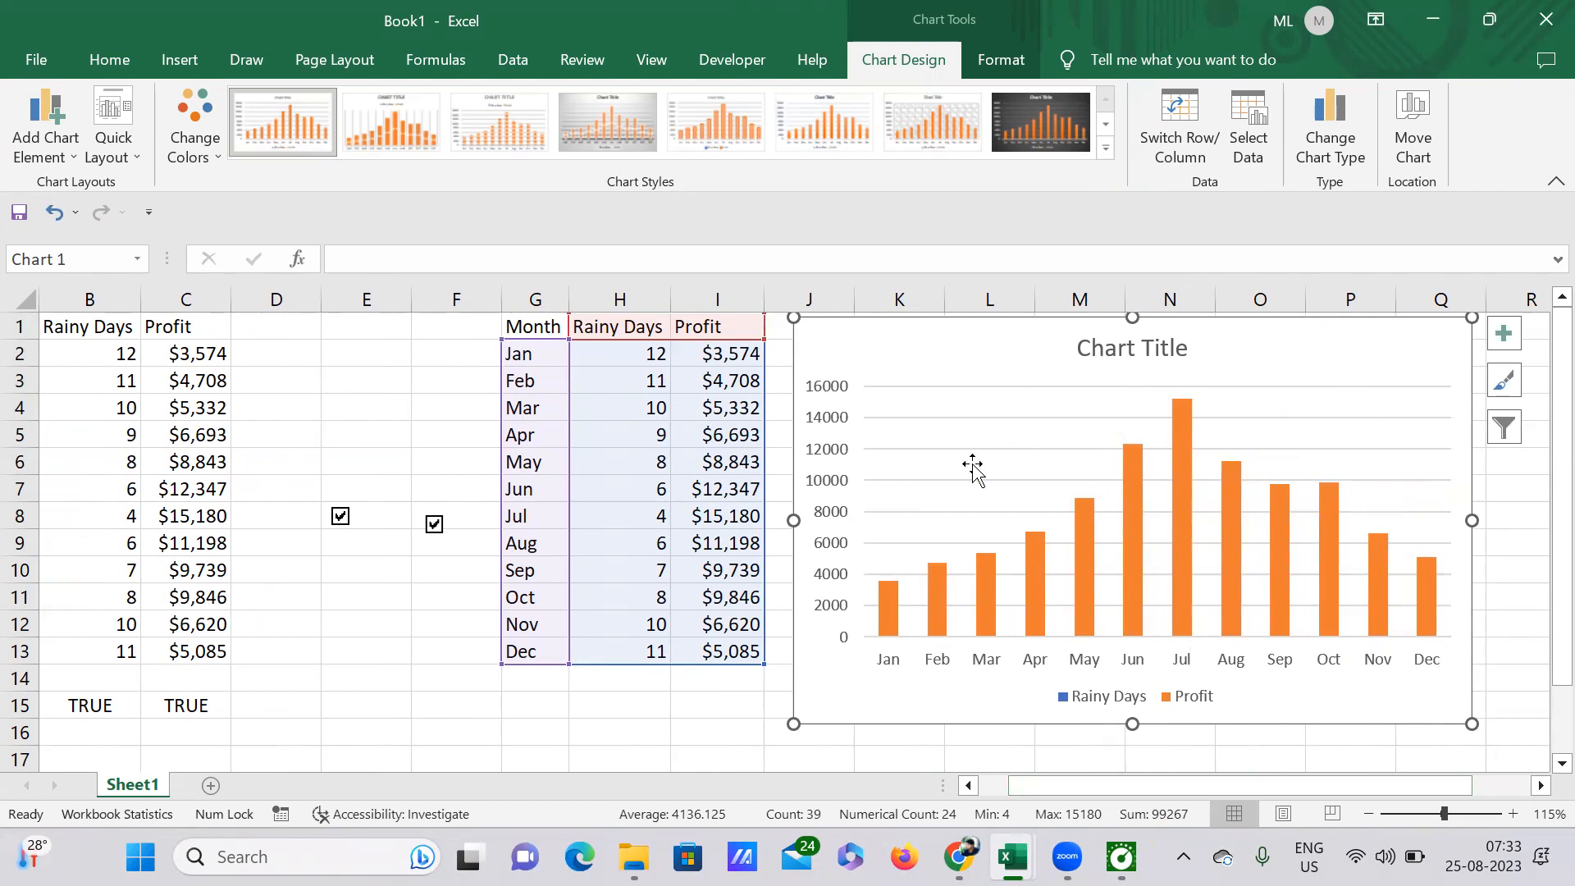
right_click(998, 425)
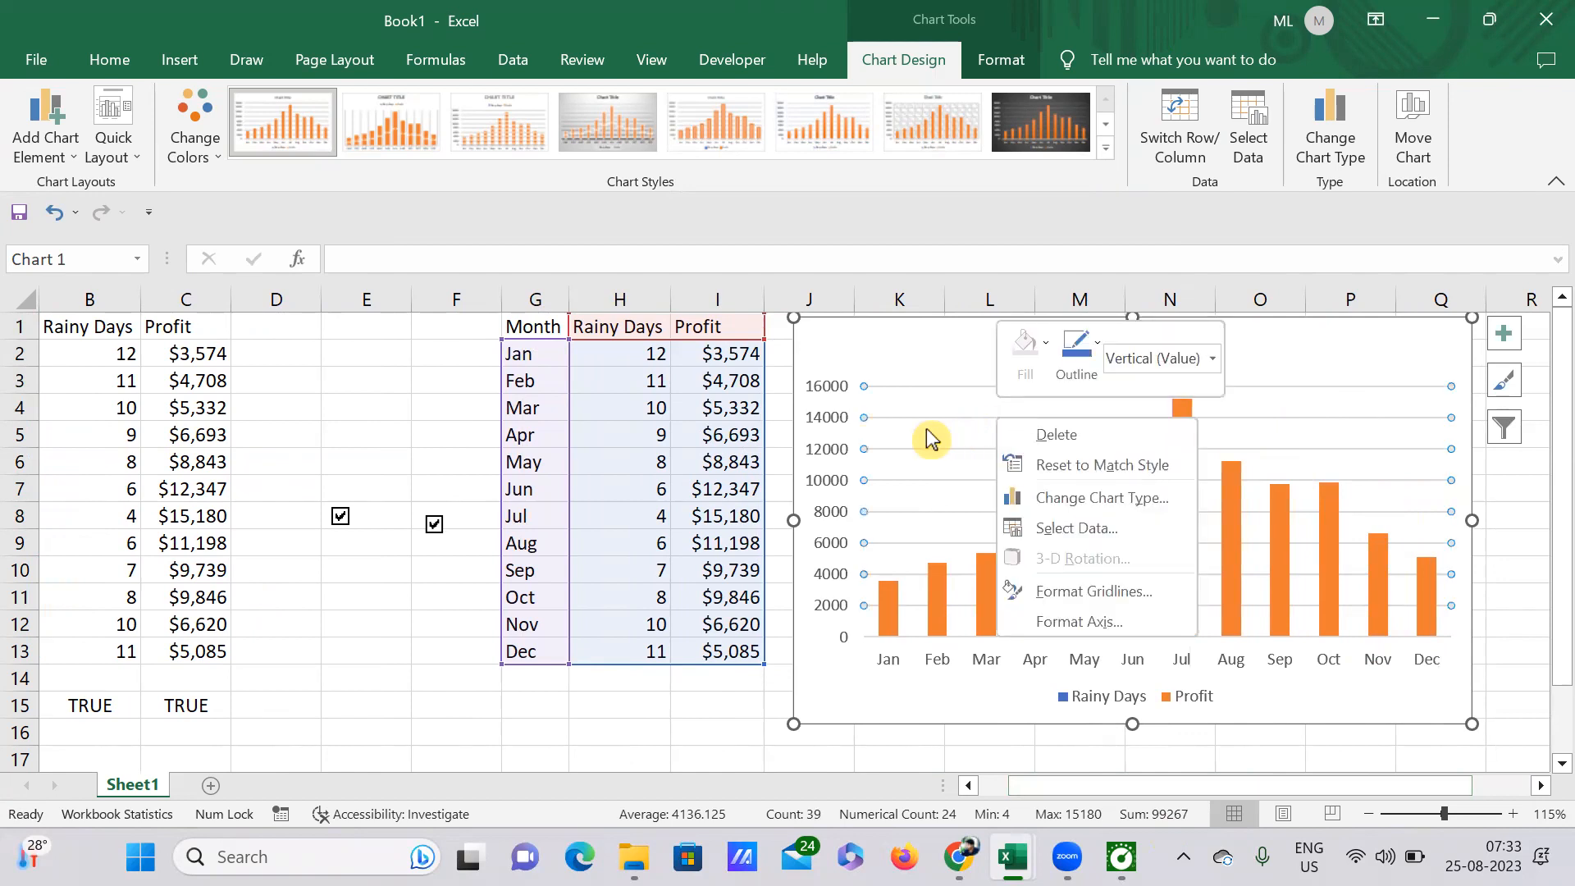
key("Escape")
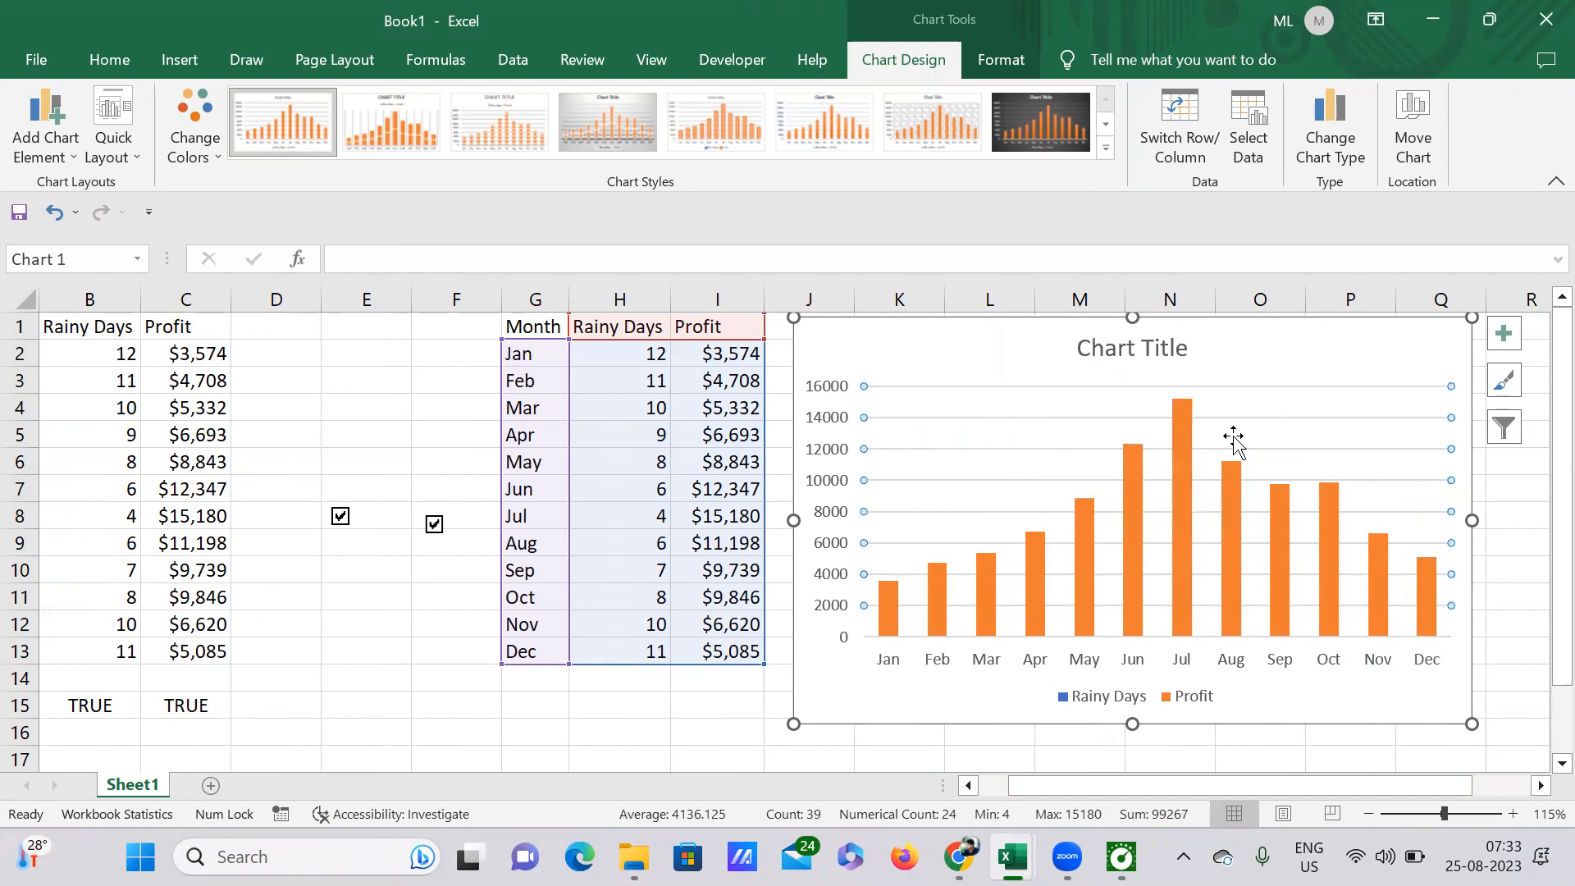
left_click(1506, 428)
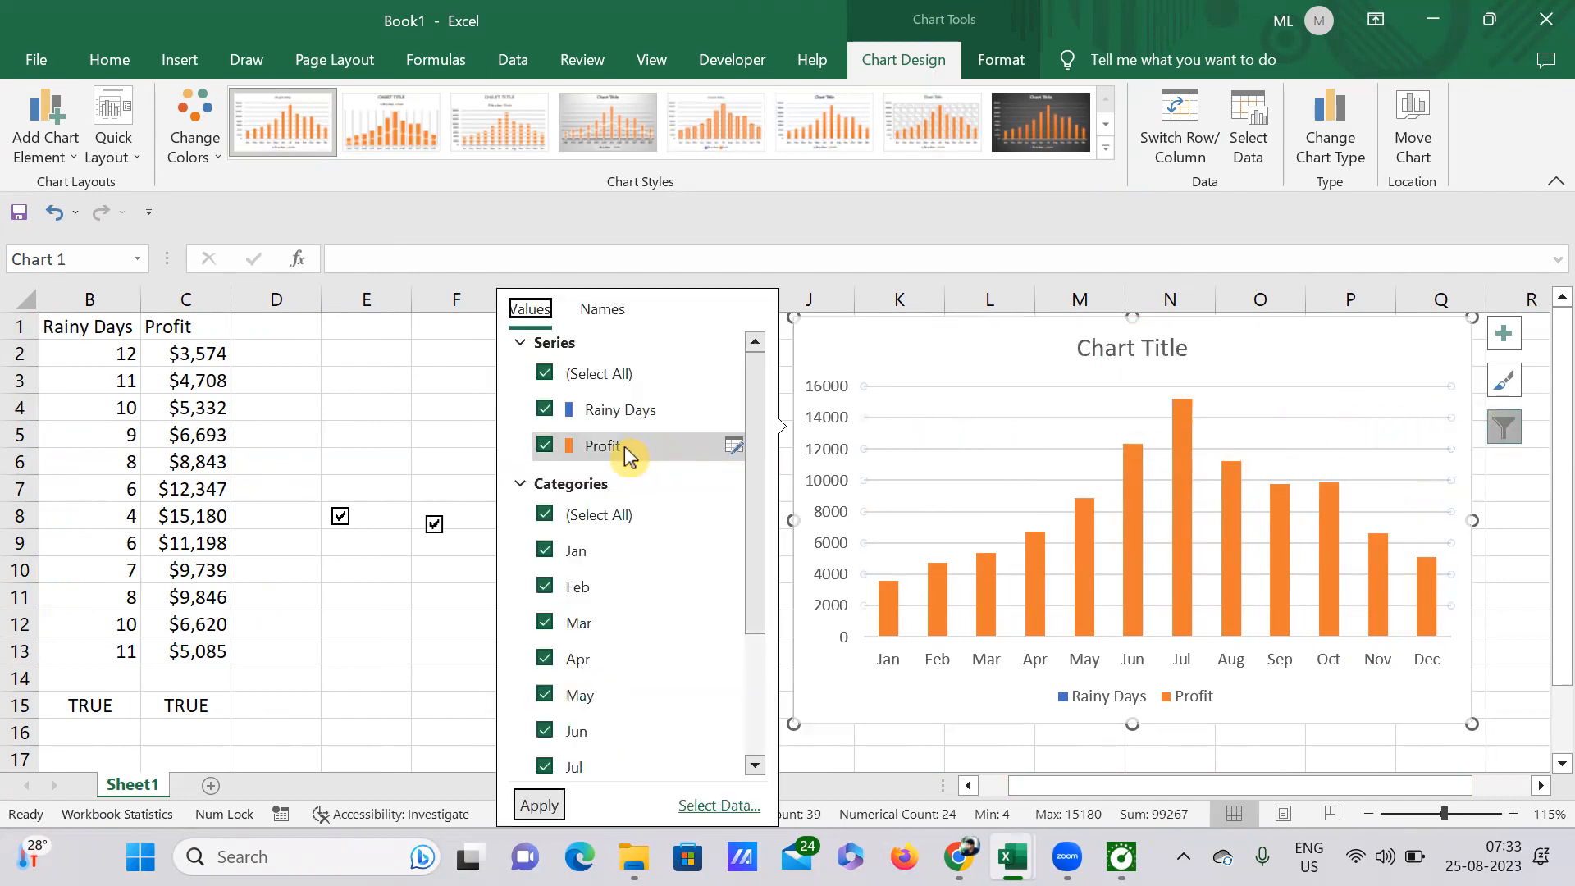
left_click(545, 375)
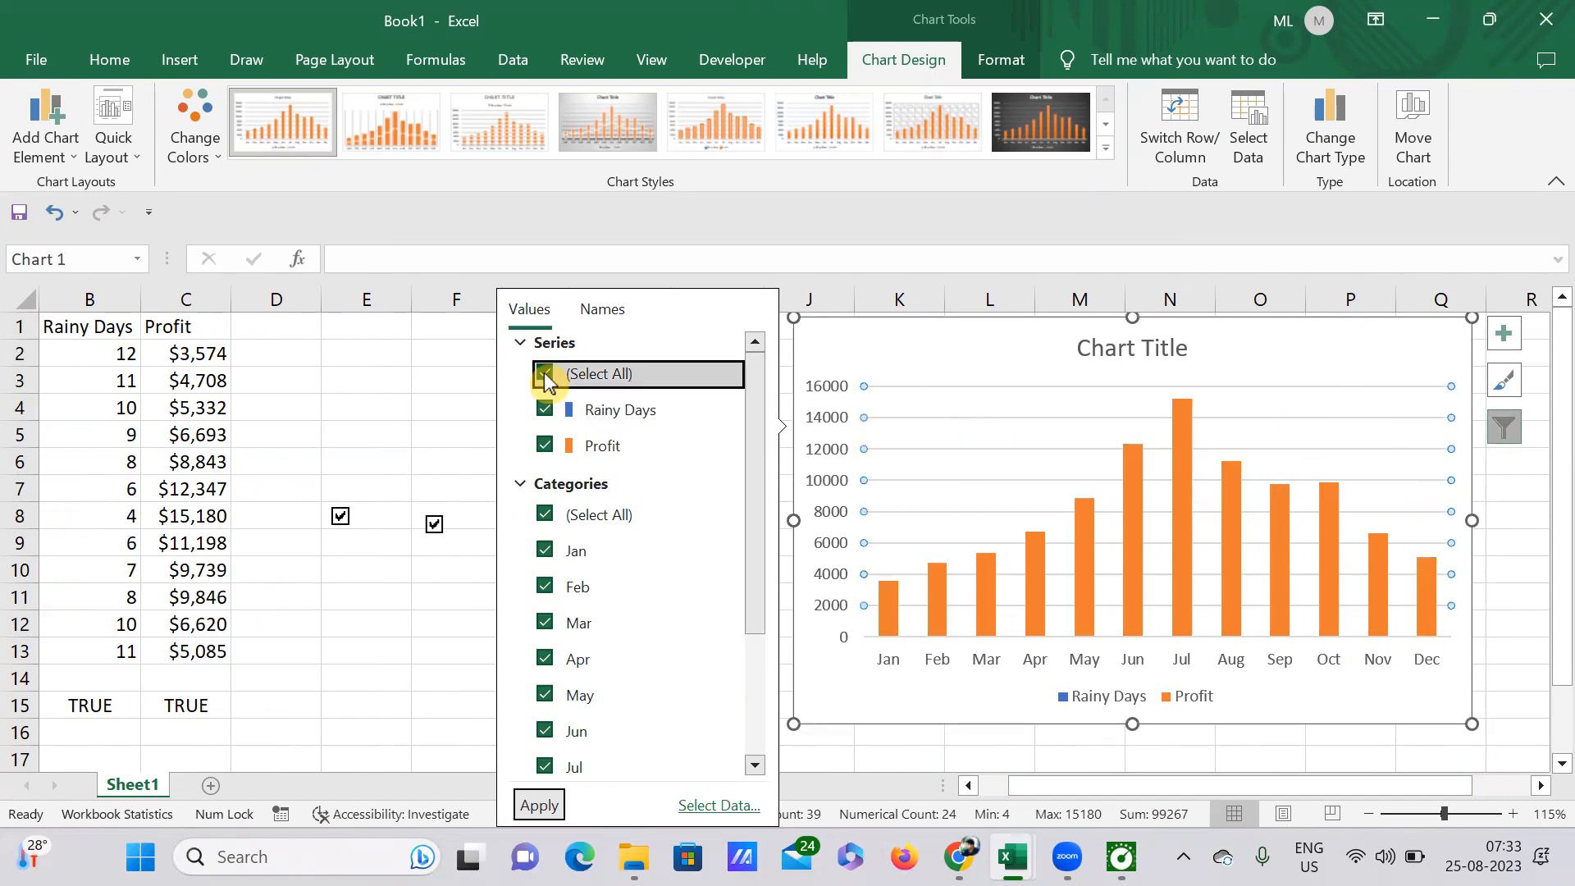
left_click(545, 409)
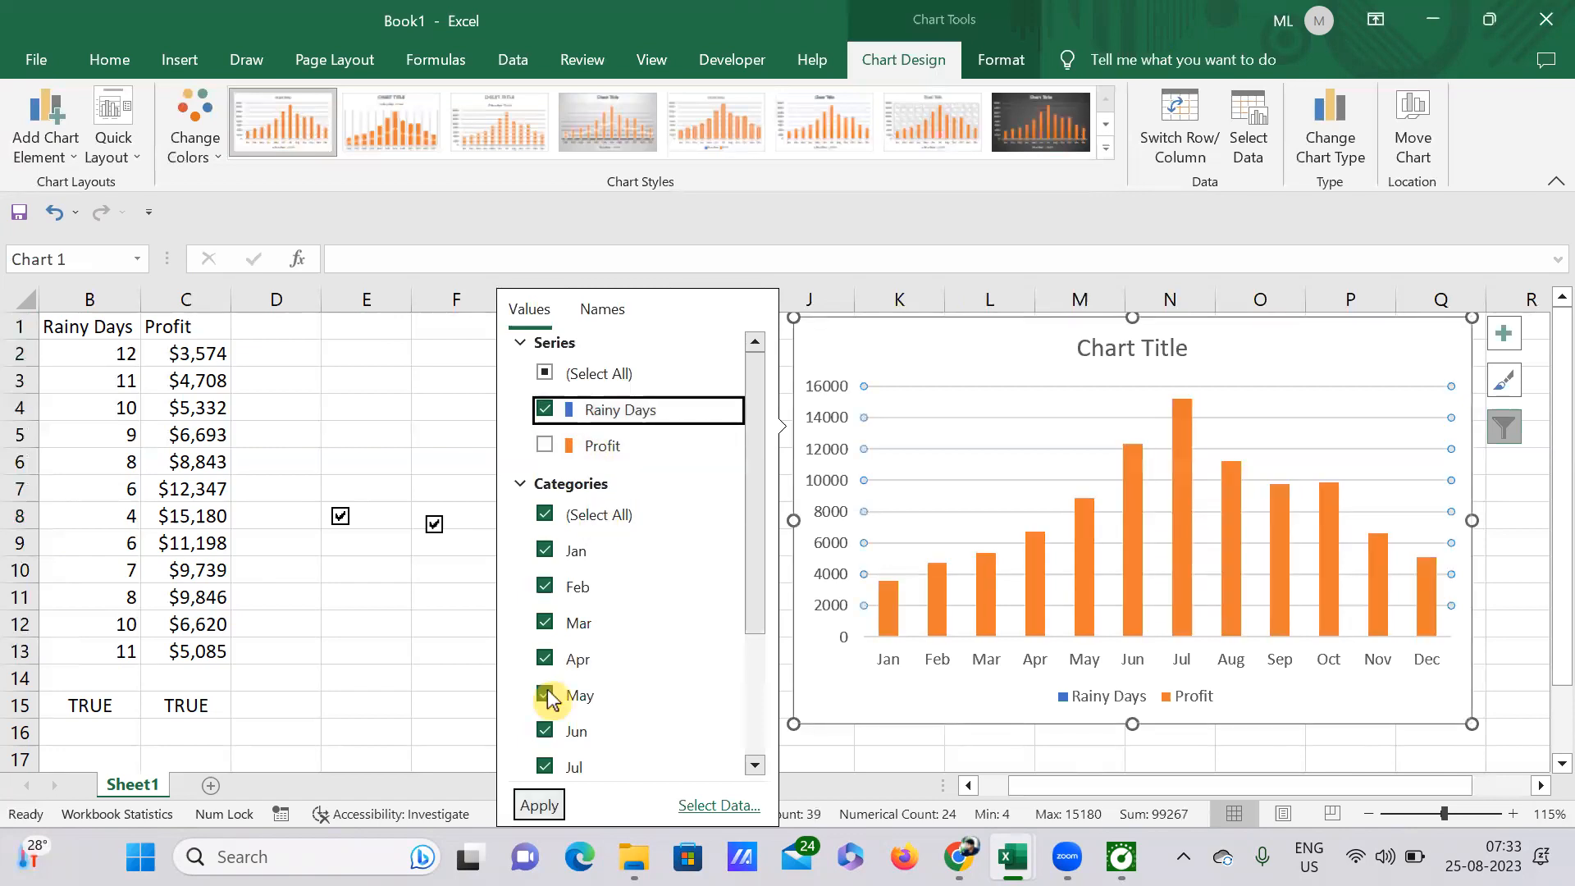
key("Return")
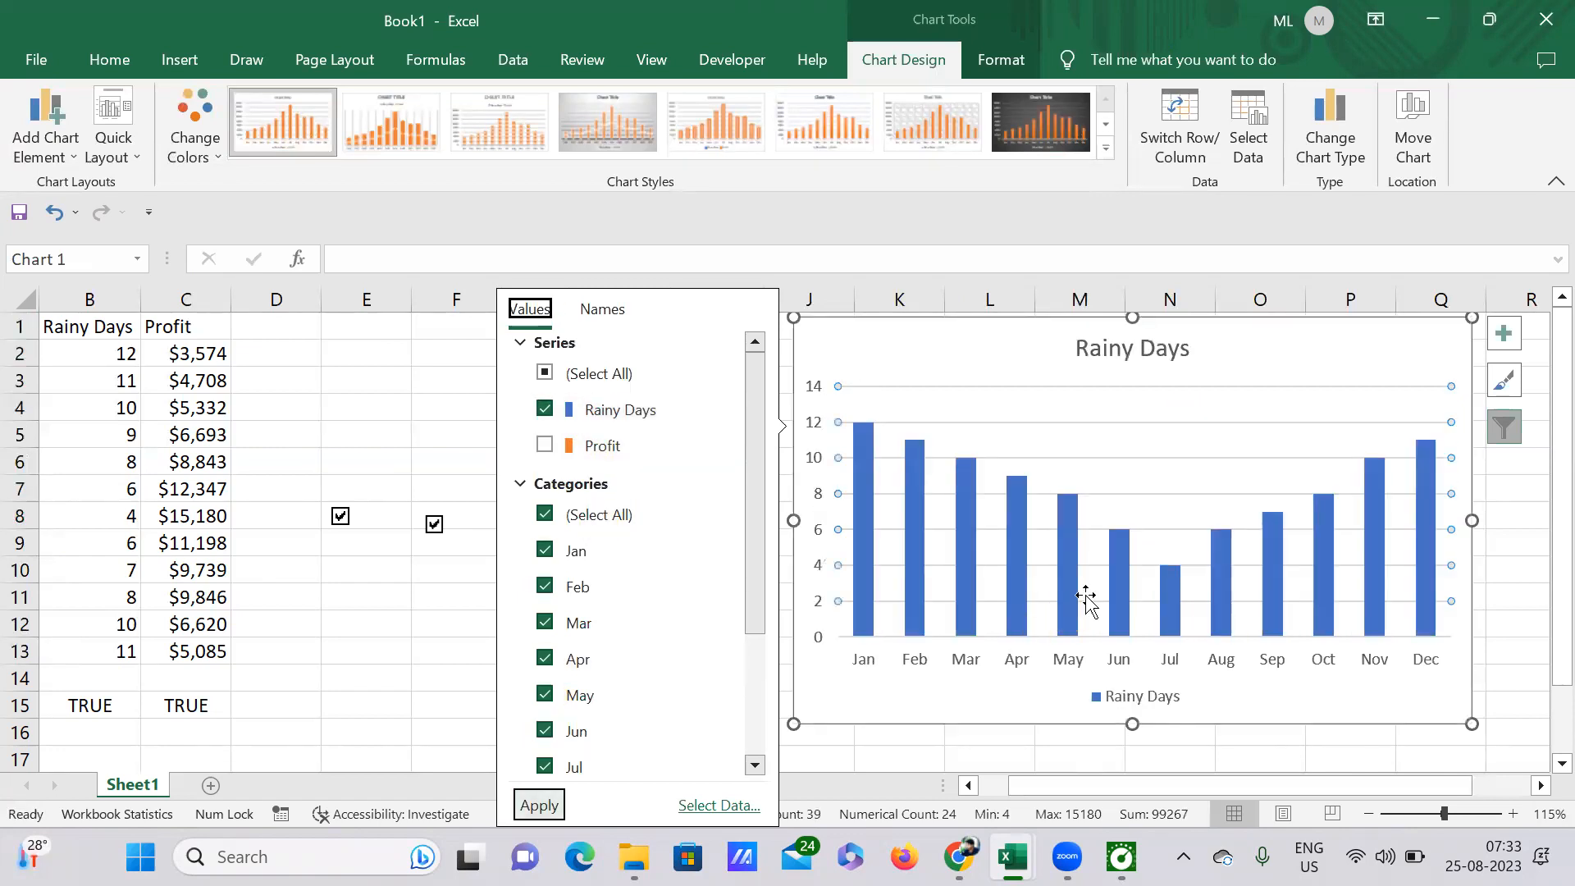
Step: Change the chart filter to show only the Profit series
left_click(544, 410)
left_click(544, 446)
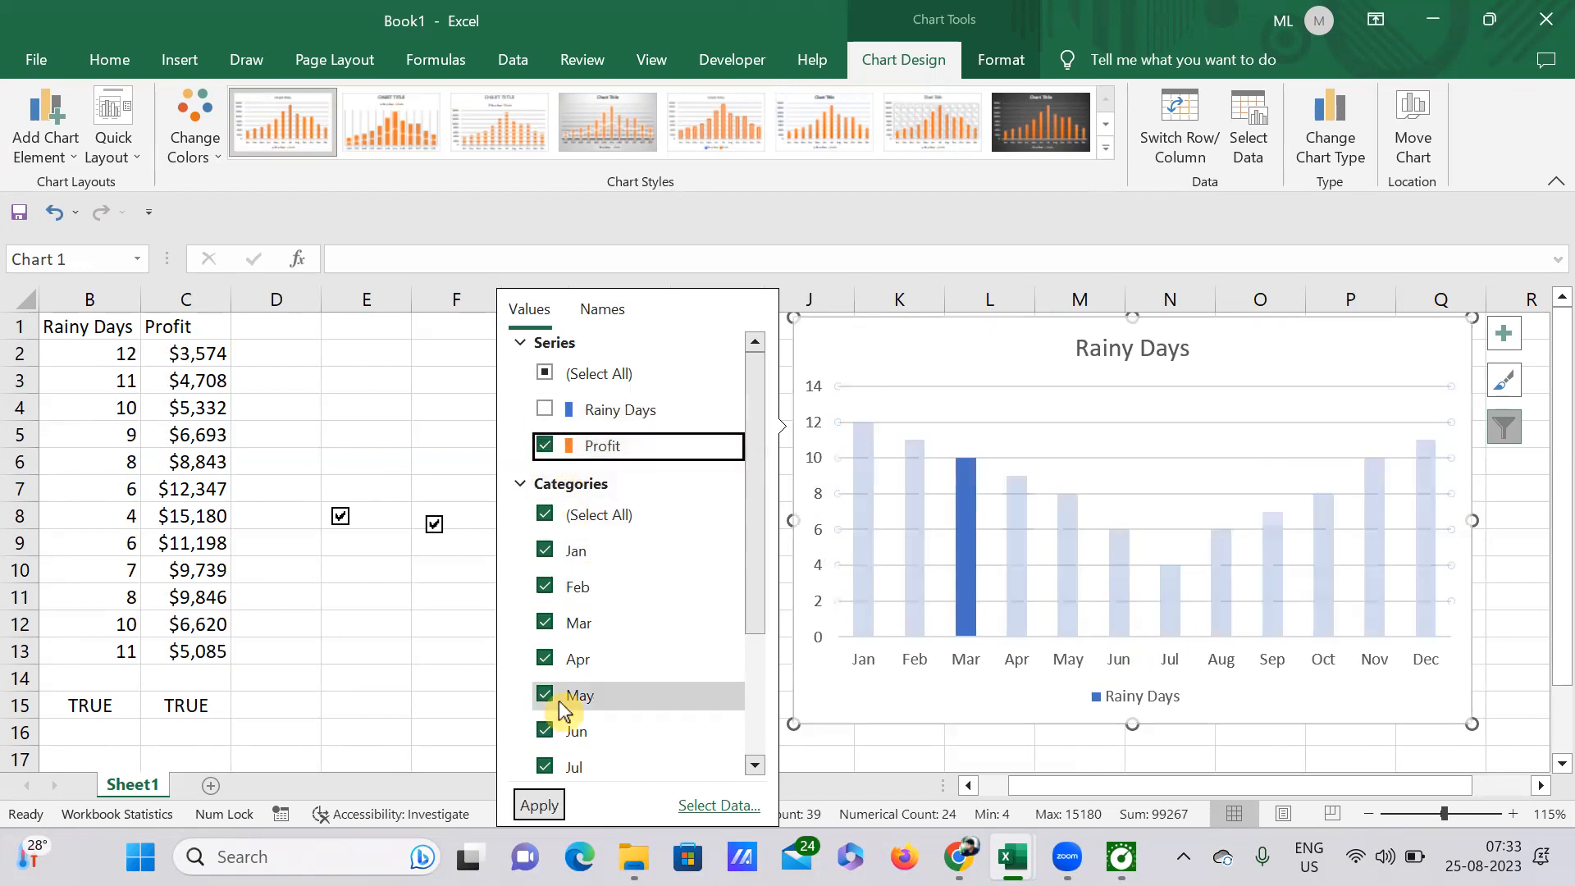
key("Return")
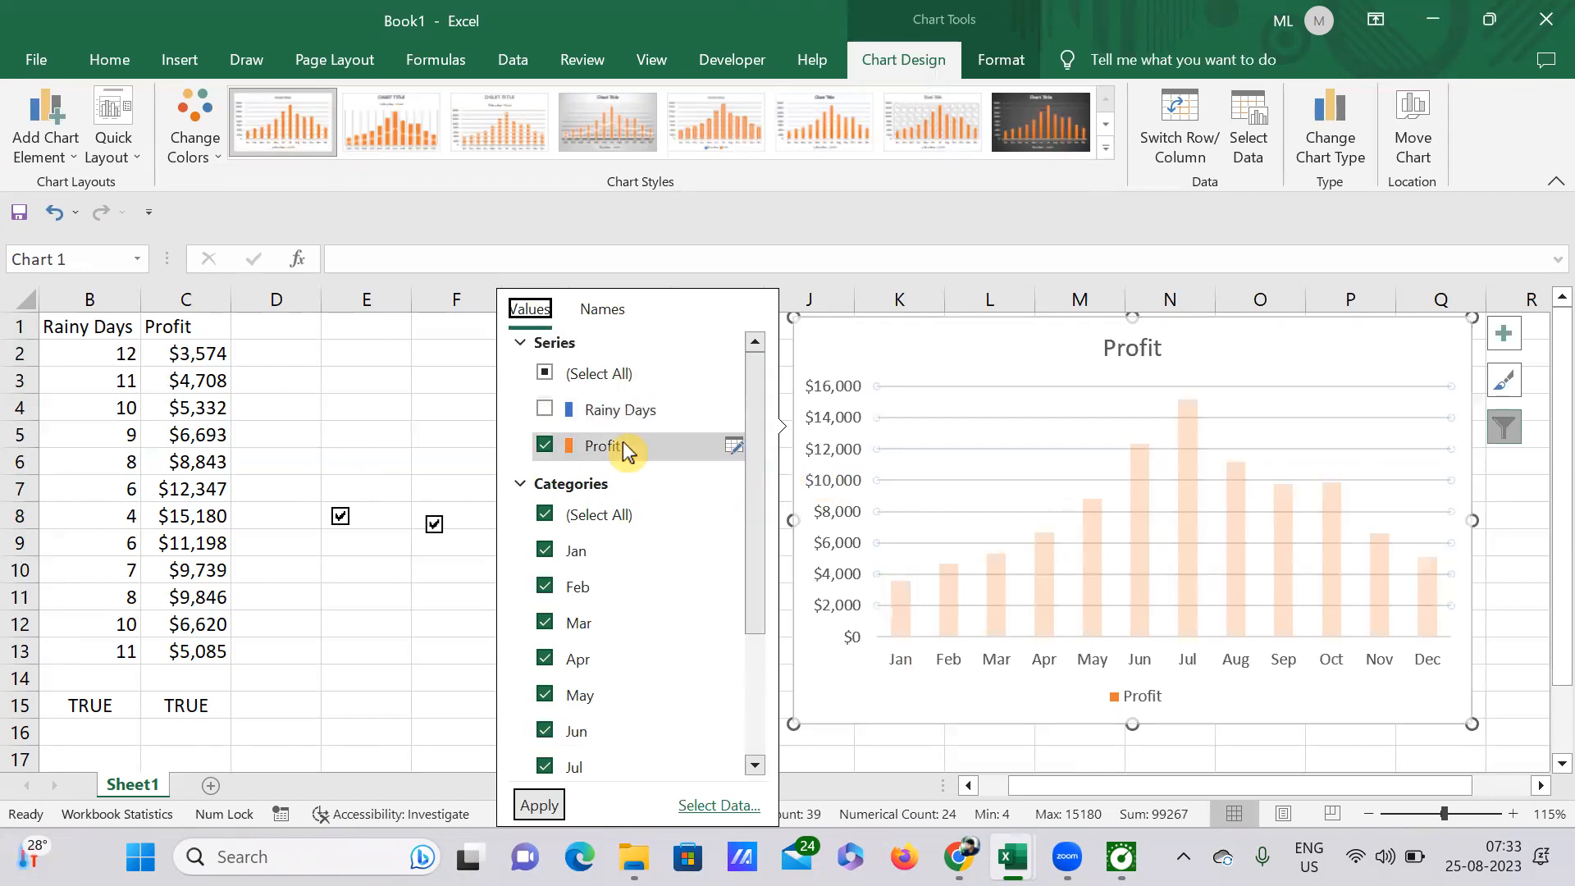
Step: Include the Rainy Days series in the chart filter alongside Profit, apply it and close the filter
left_click(545, 409)
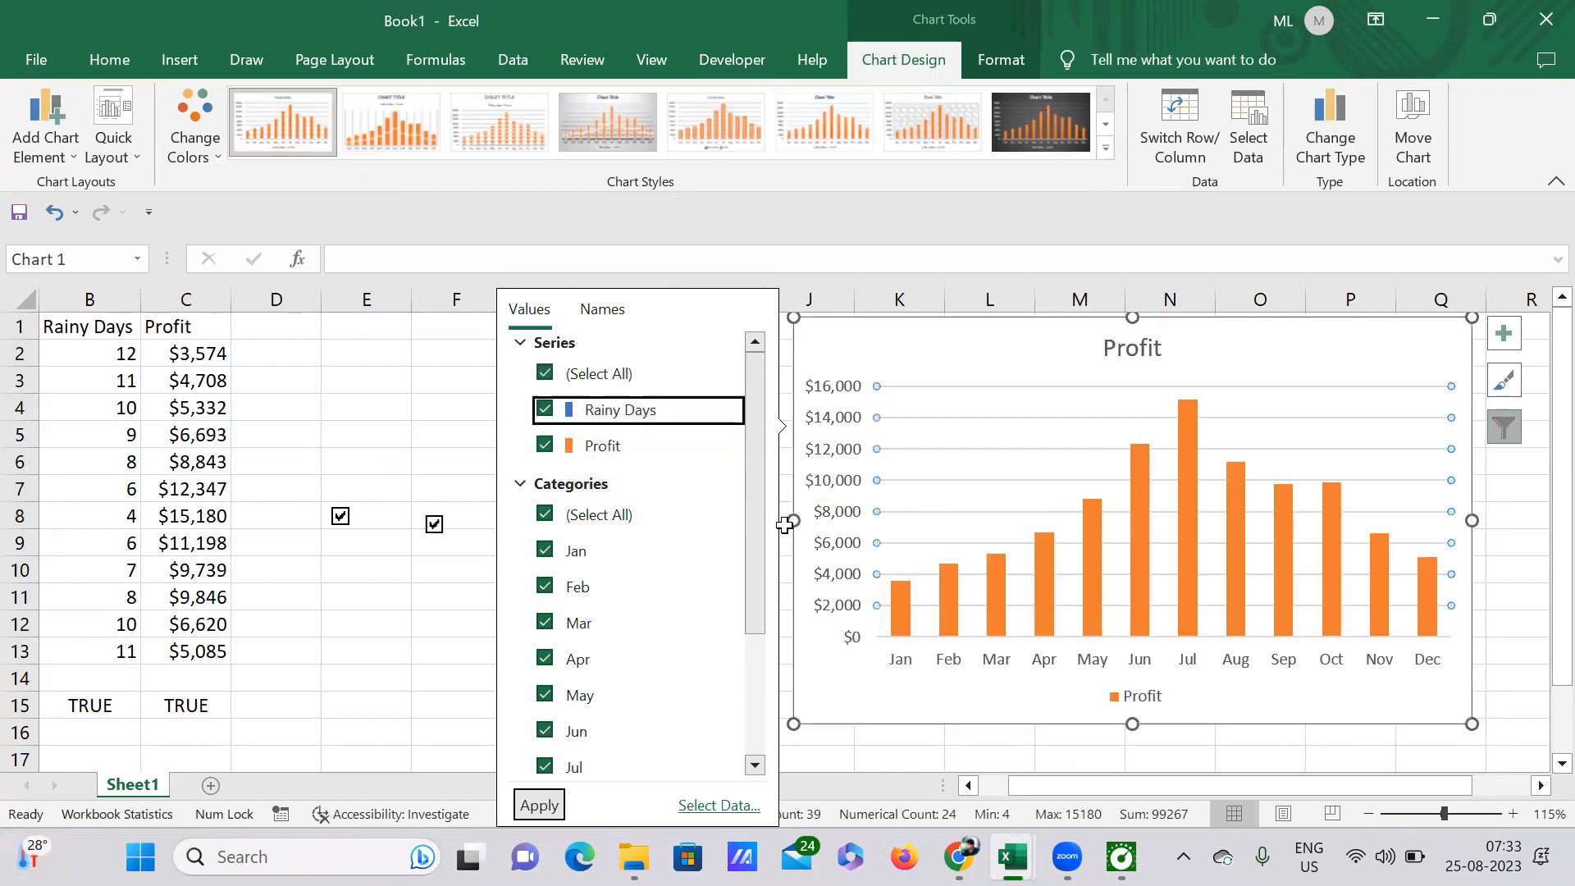
key("Return")
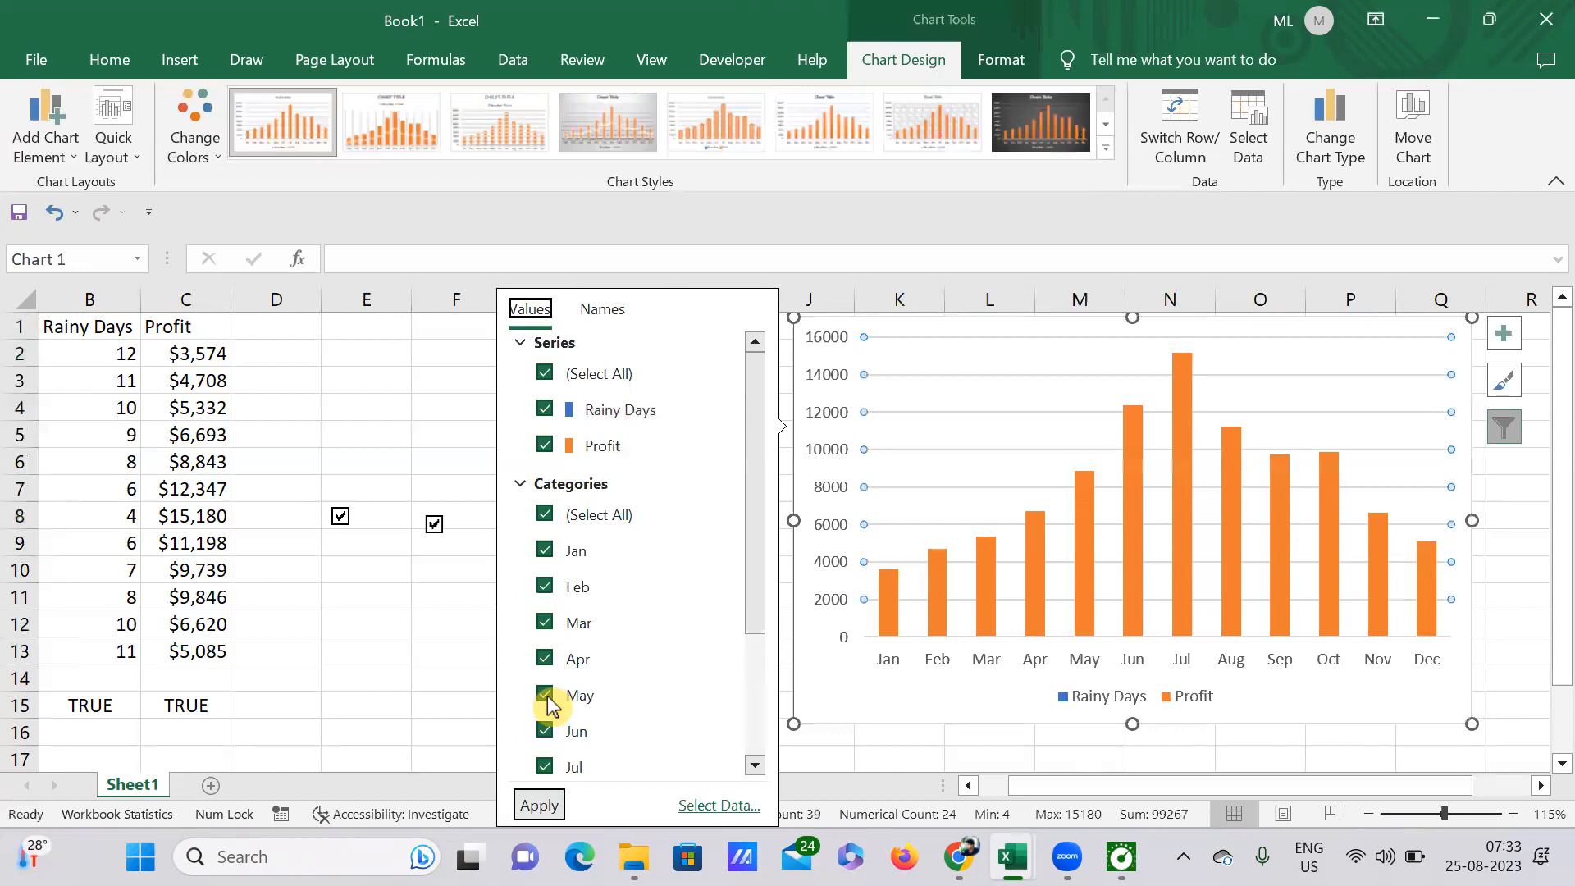
key("Escape")
key("Escape")
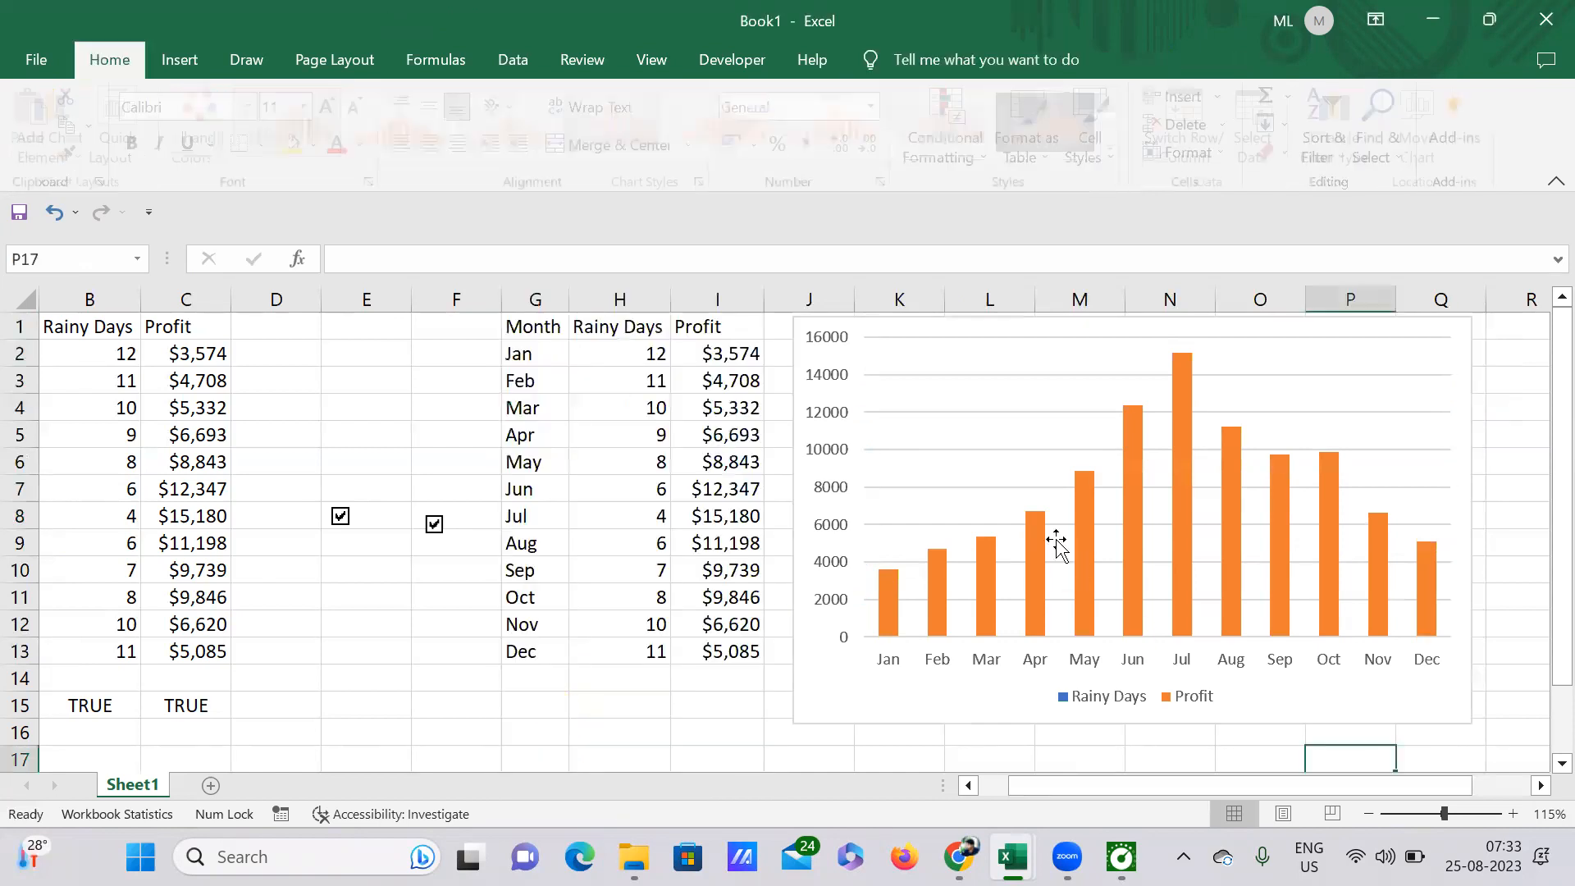
Step: Open the chart's type options and preview the alternatives from Line, Pie and Bar through Waterfall and Funnel
left_click(878, 418)
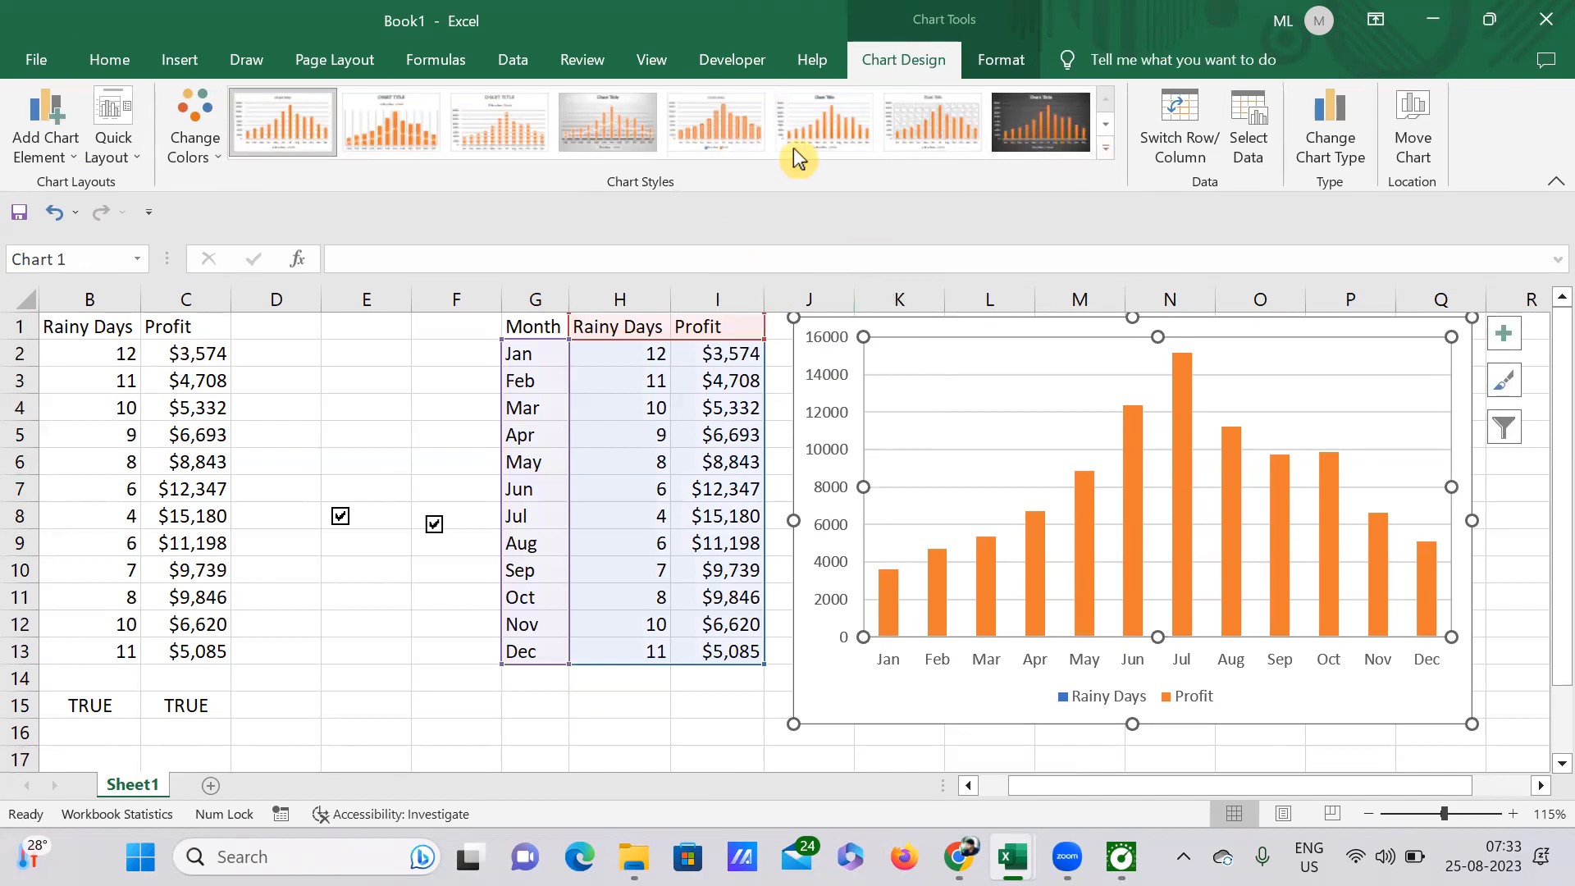
left_click(180, 61)
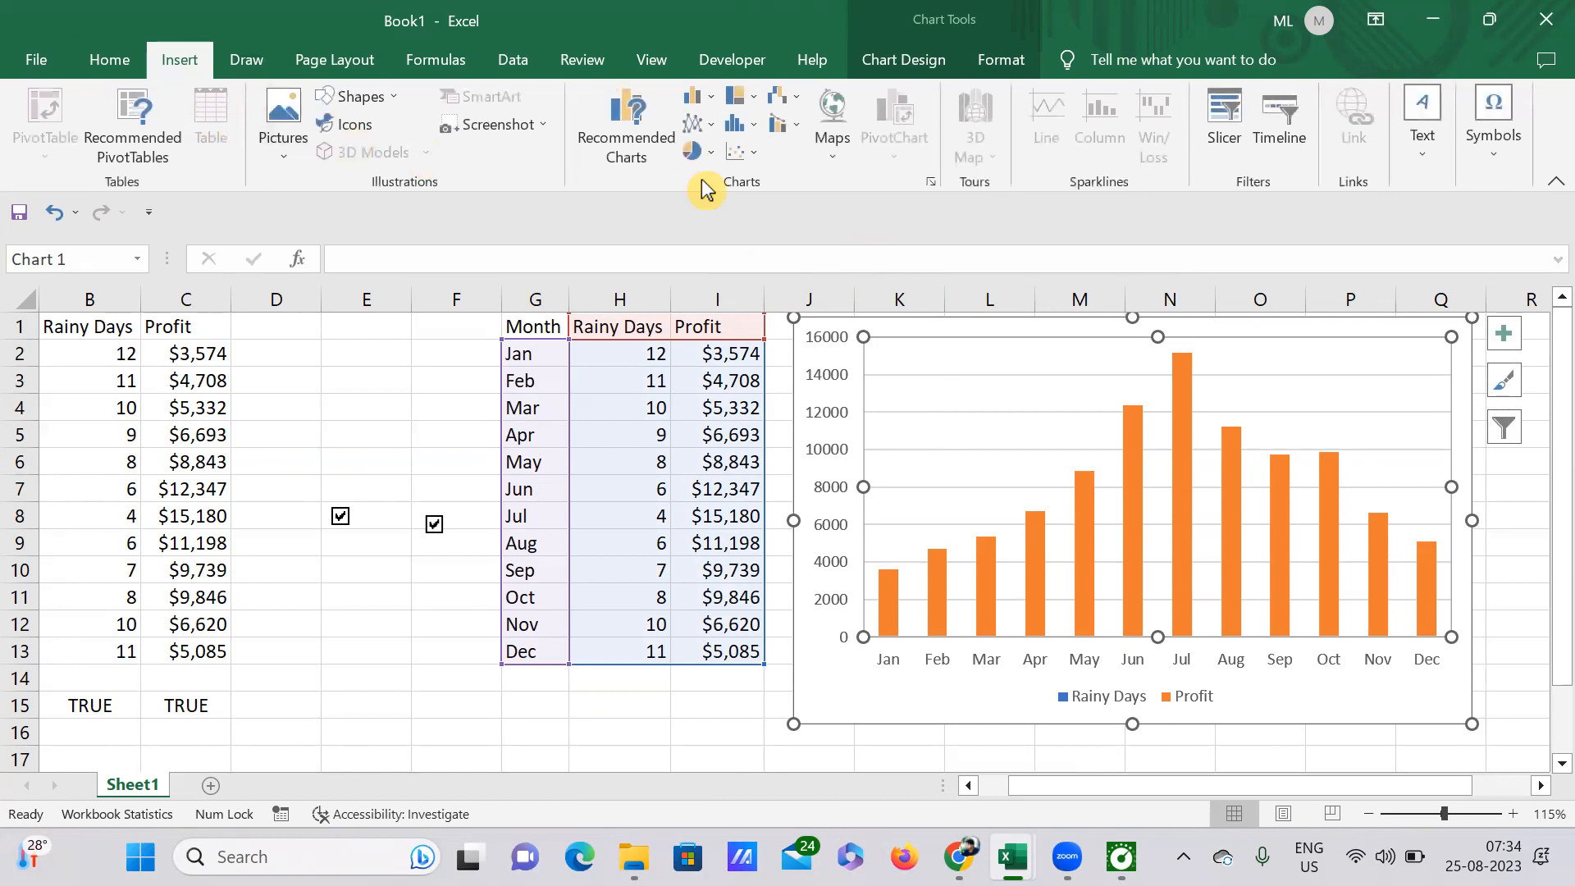
left_click(929, 185)
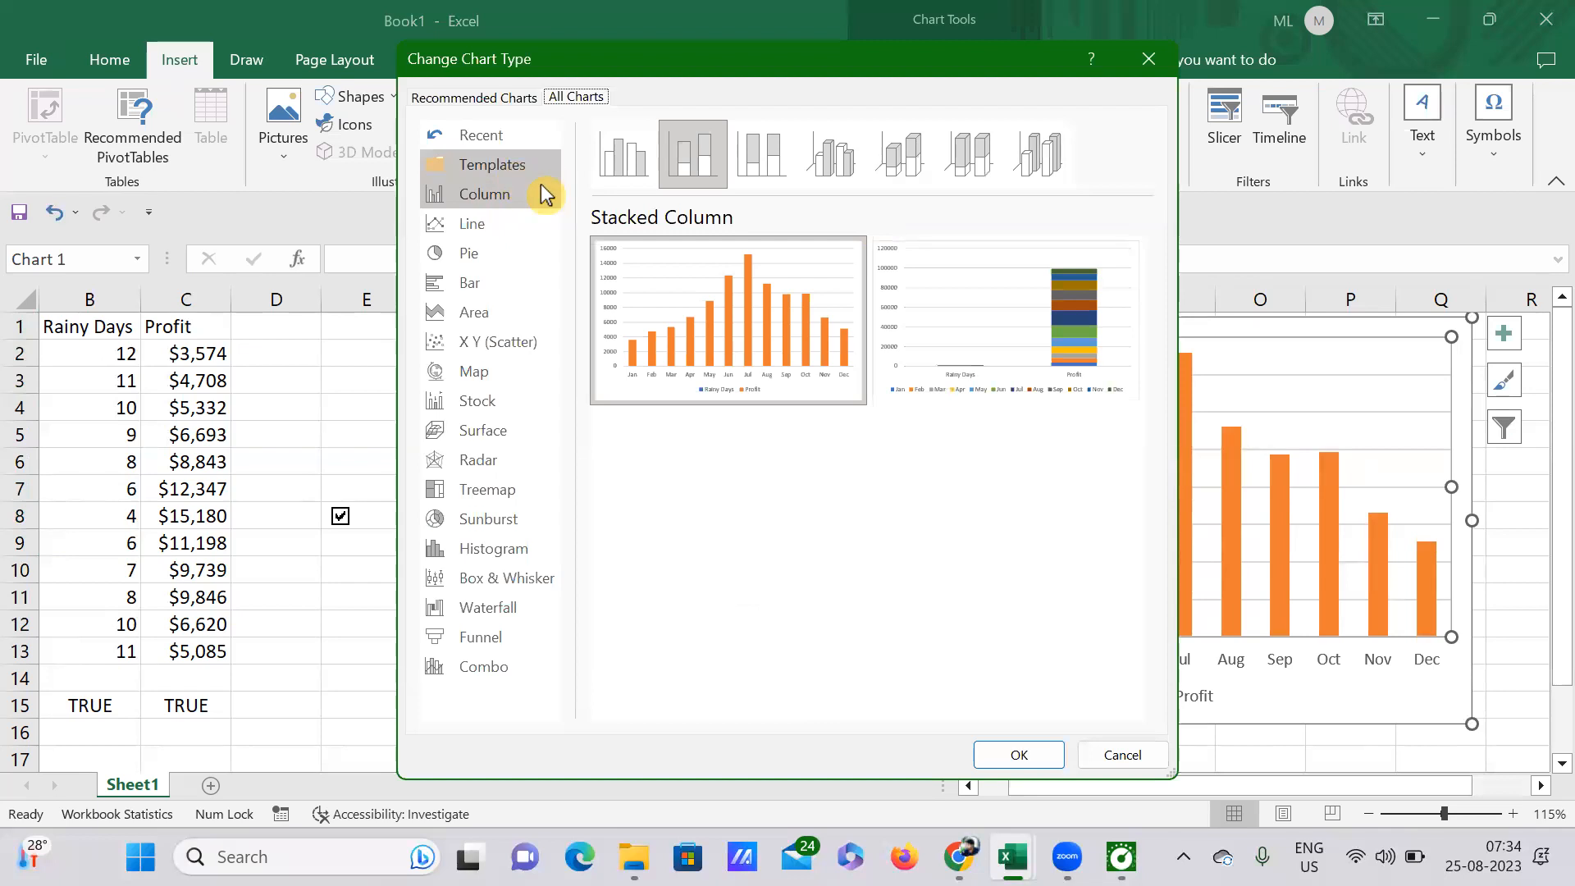
left_click(471, 227)
mouse_move(643, 302)
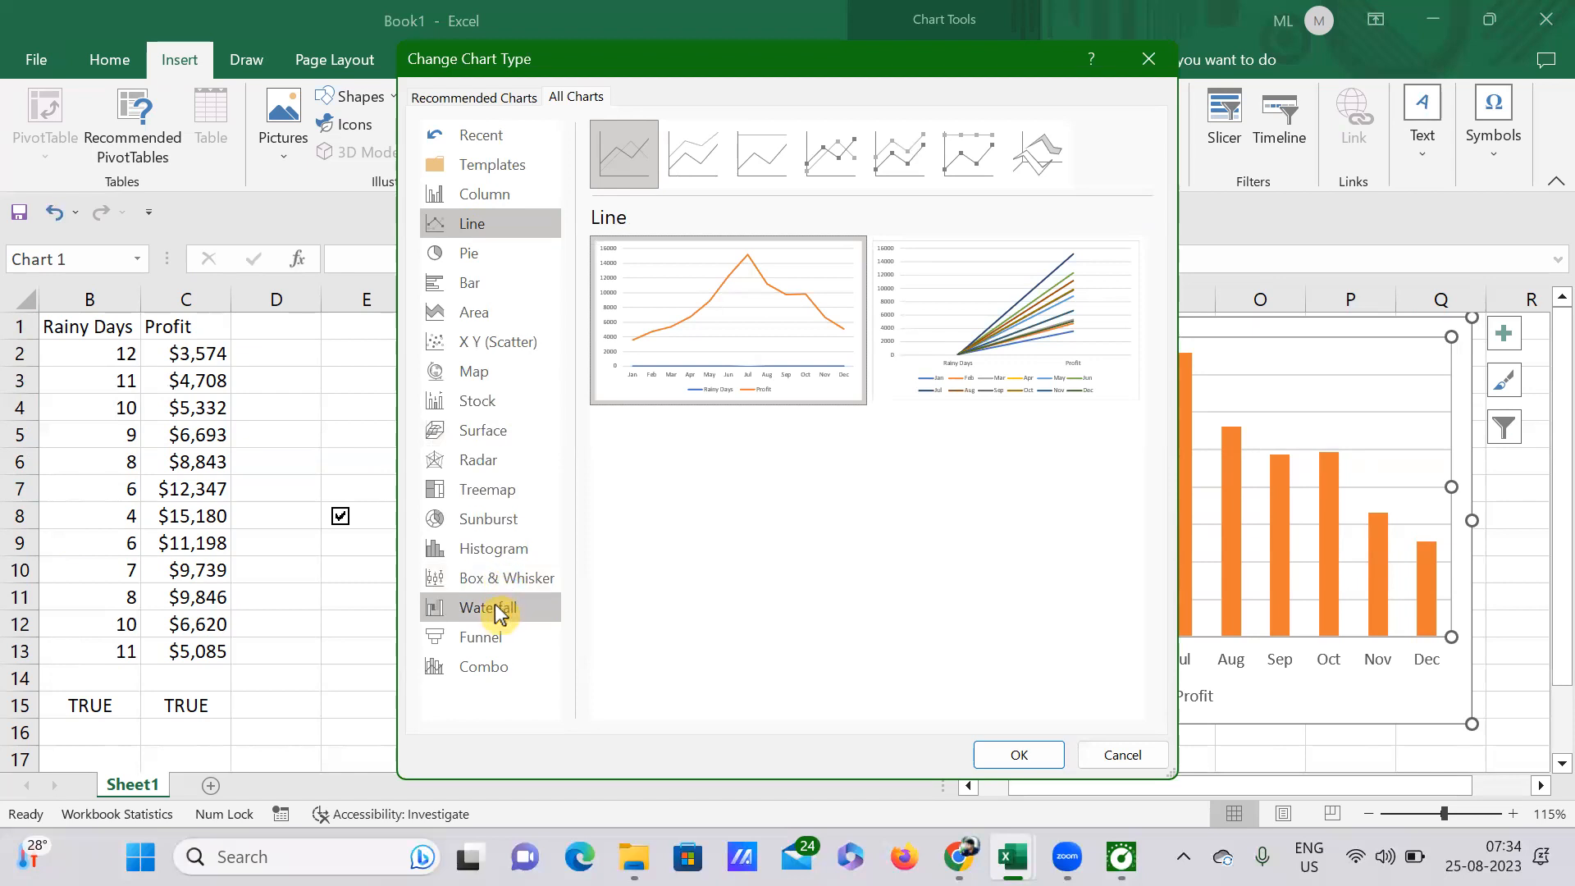
left_click(468, 254)
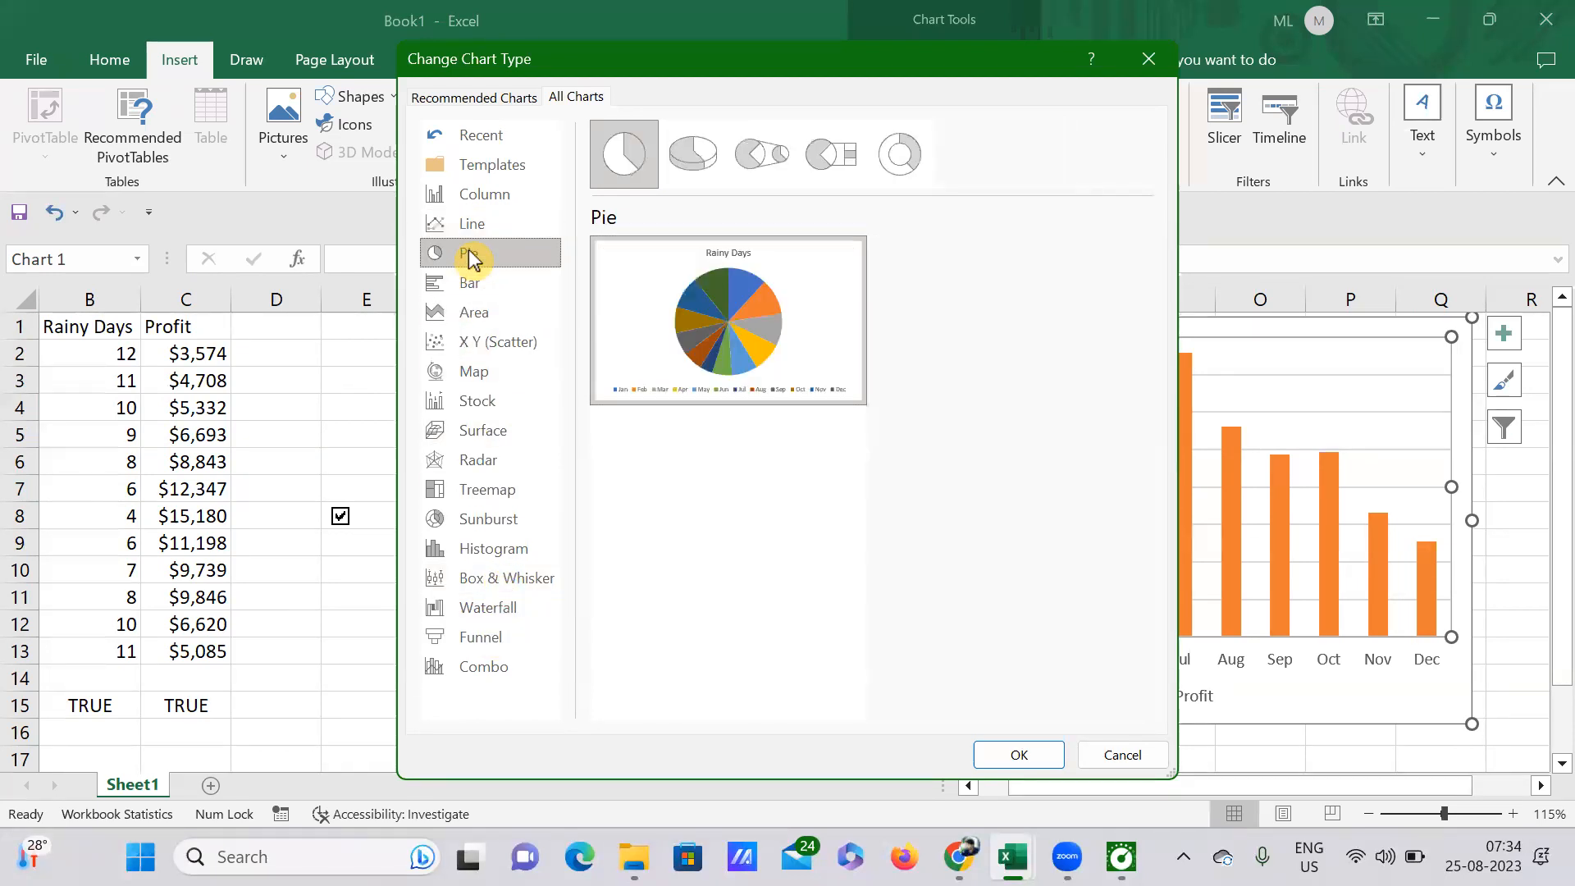
left_click(473, 288)
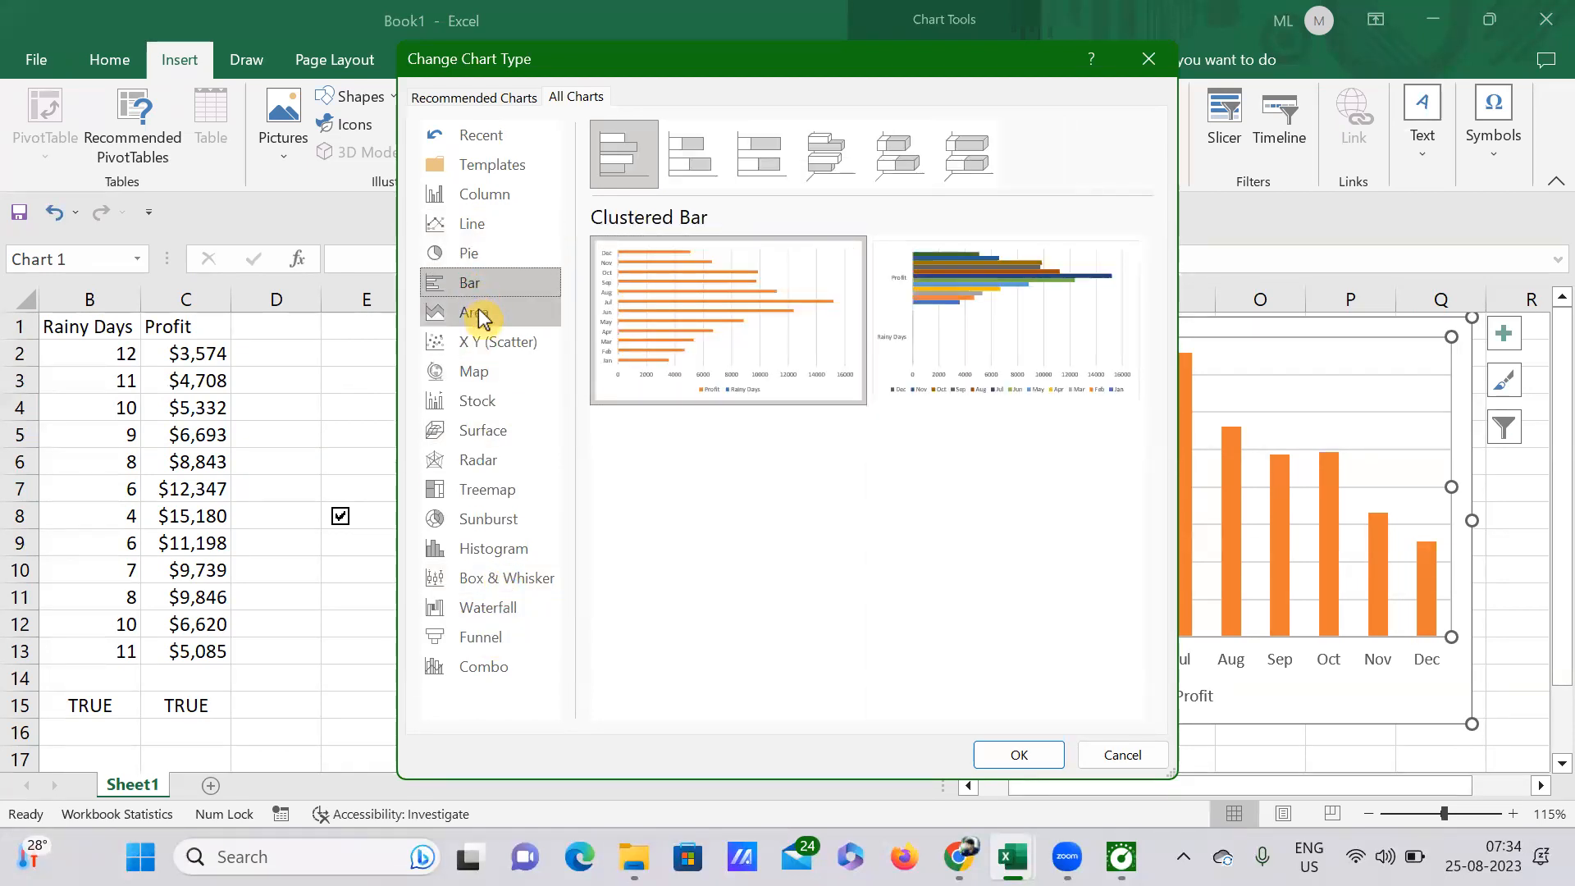
left_click(478, 315)
left_click(490, 349)
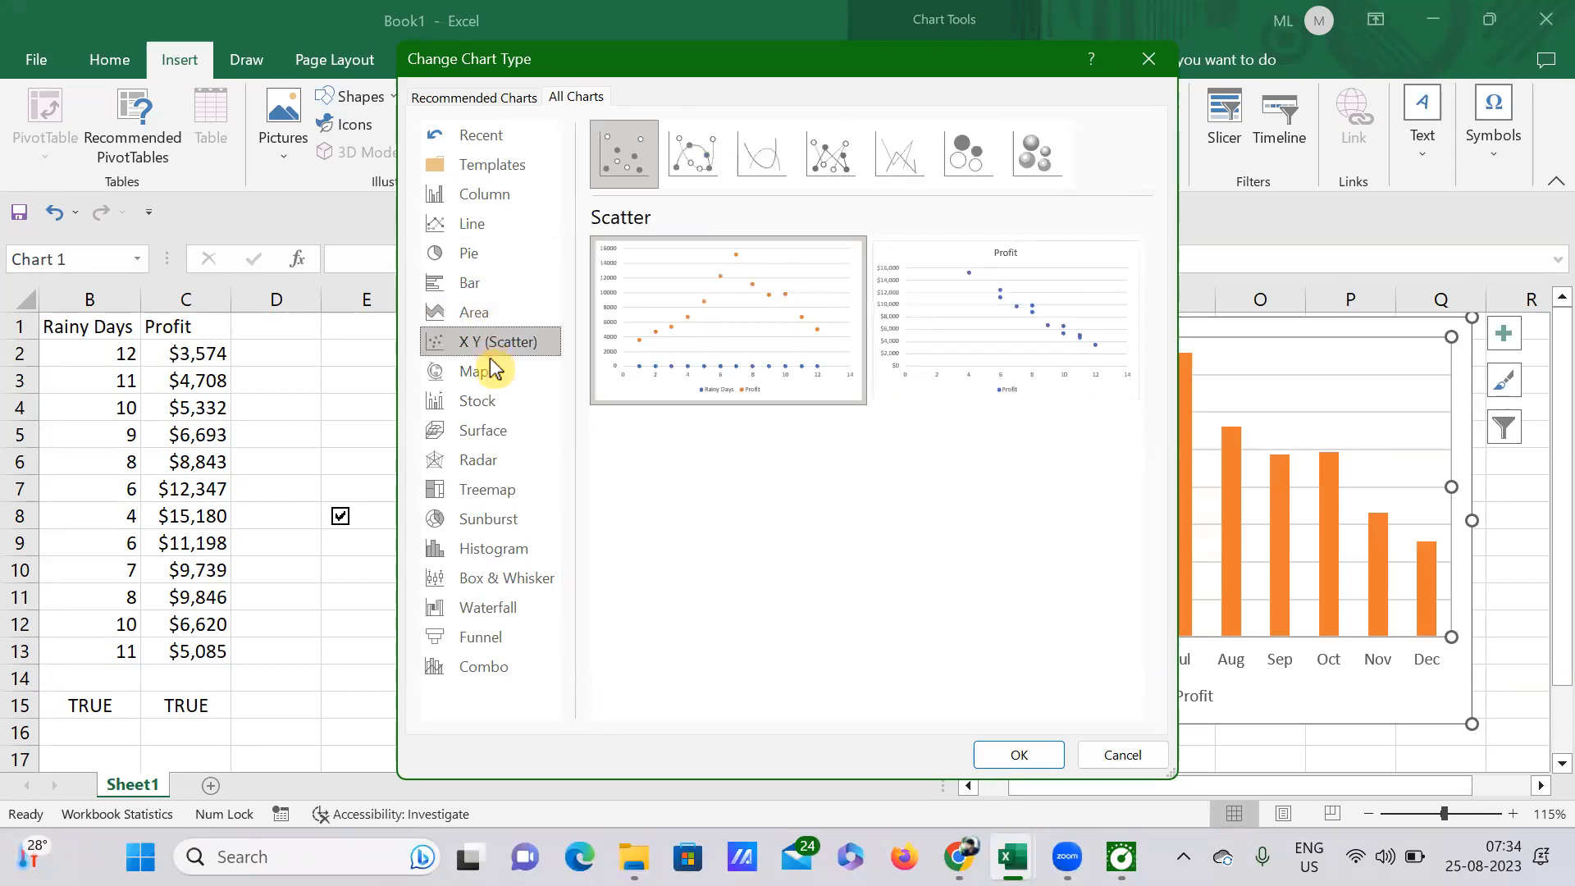
left_click(494, 374)
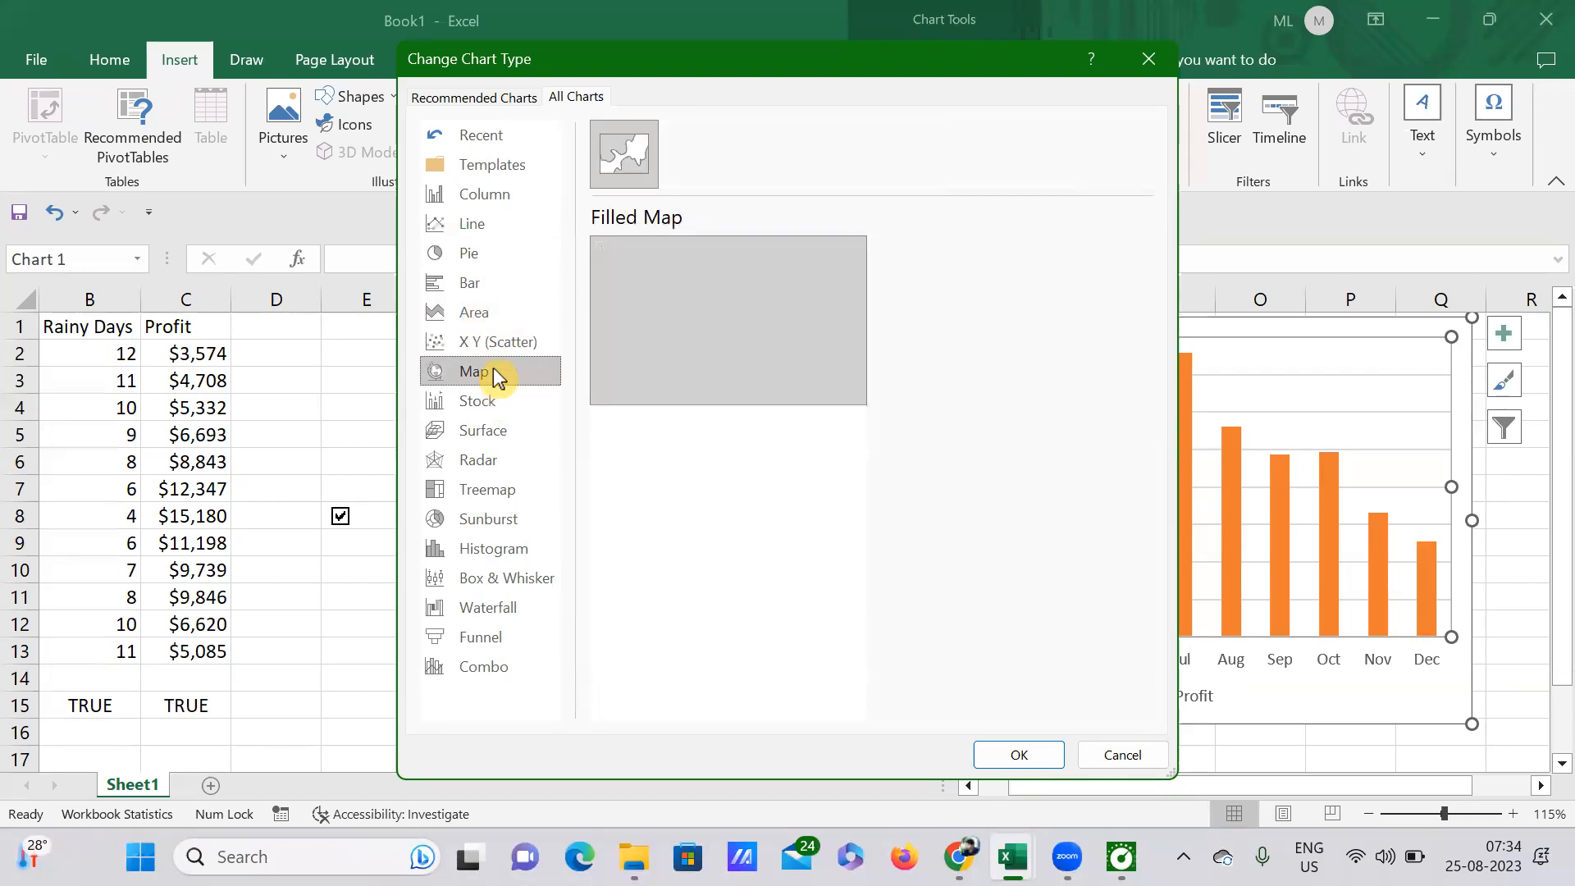
left_click(501, 407)
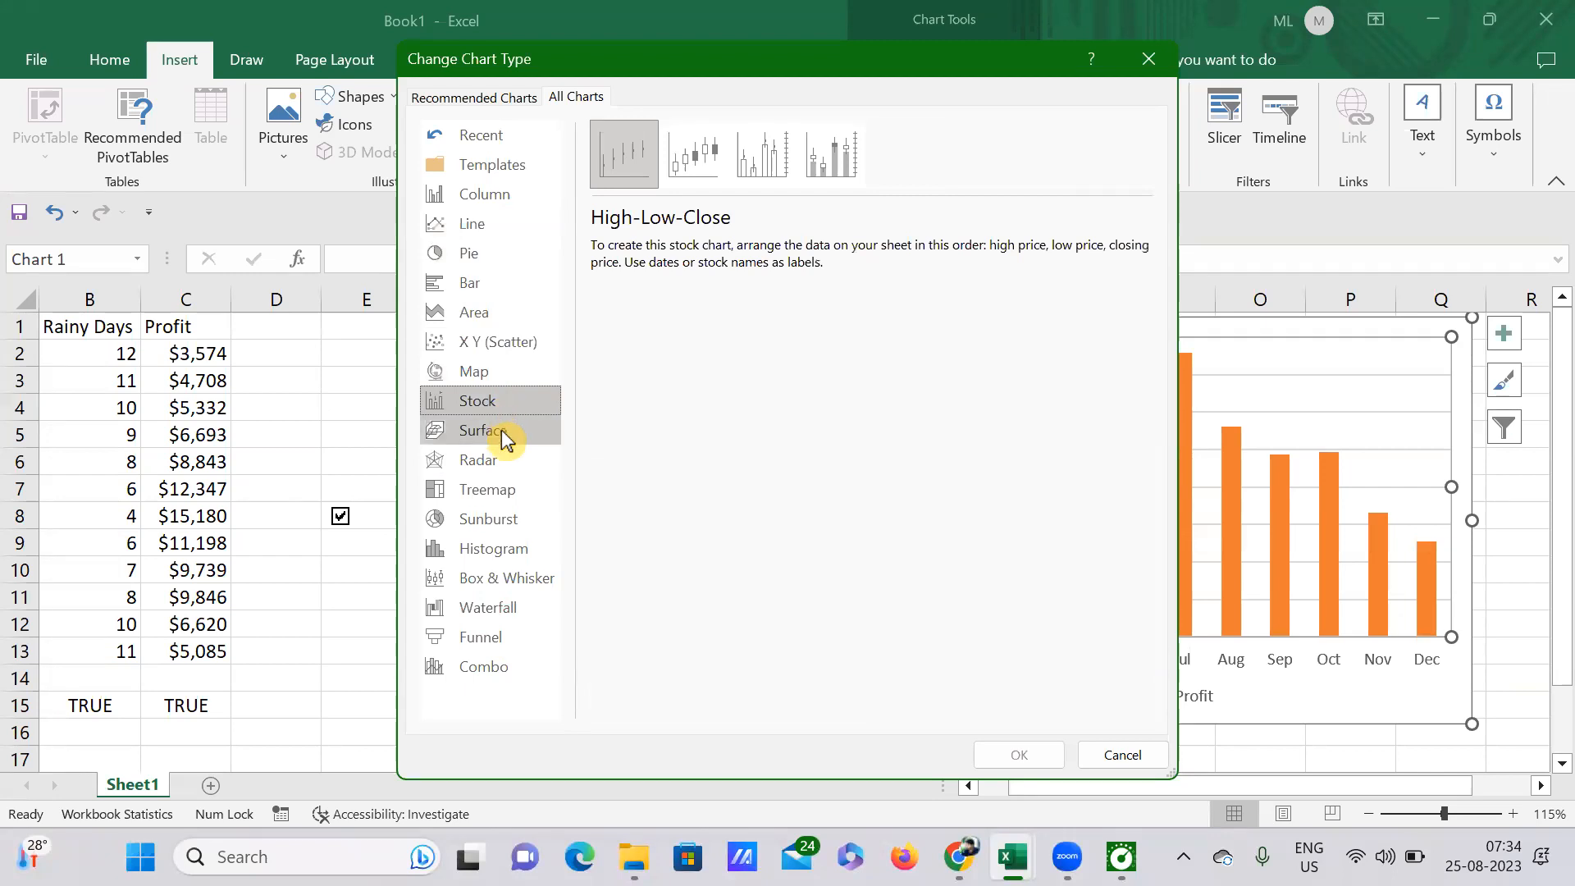
left_click(502, 433)
left_click(506, 463)
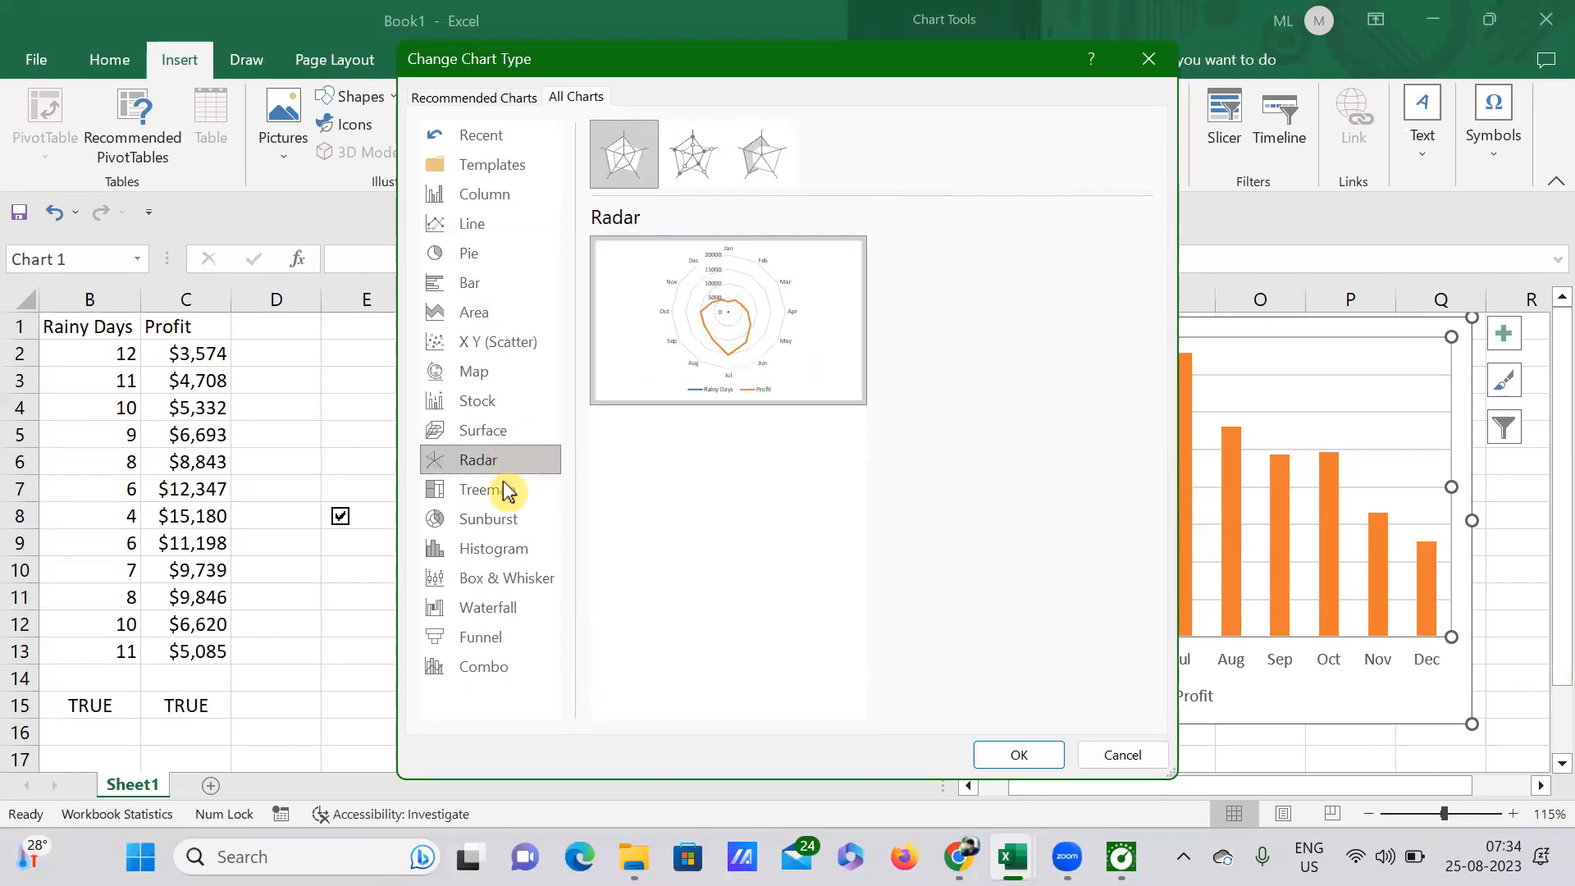
left_click(503, 491)
left_click(503, 519)
left_click(502, 548)
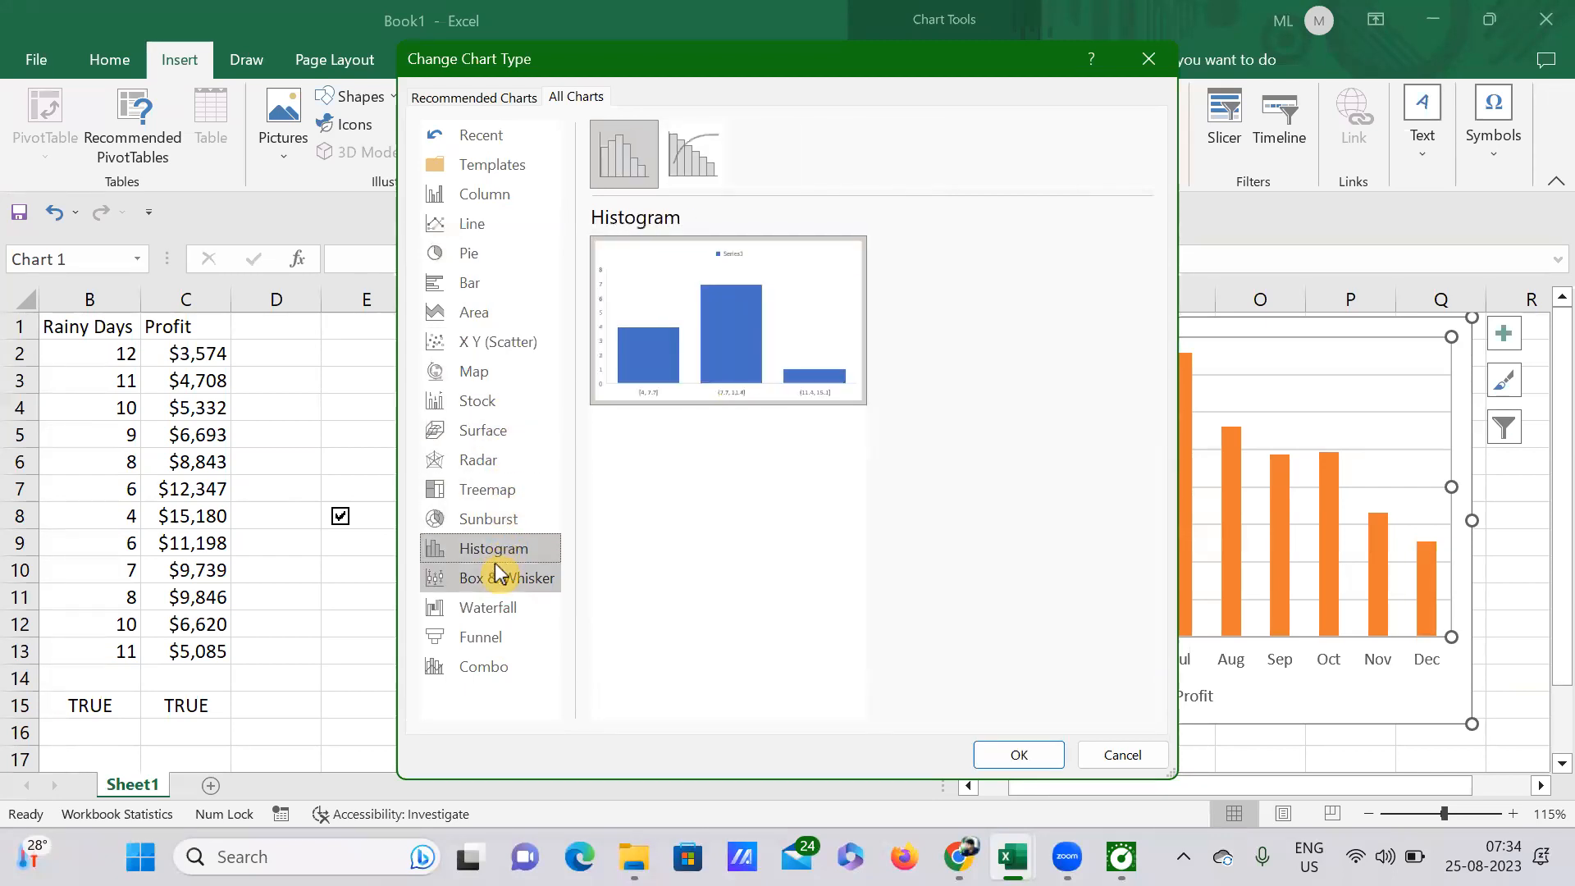
left_click(500, 578)
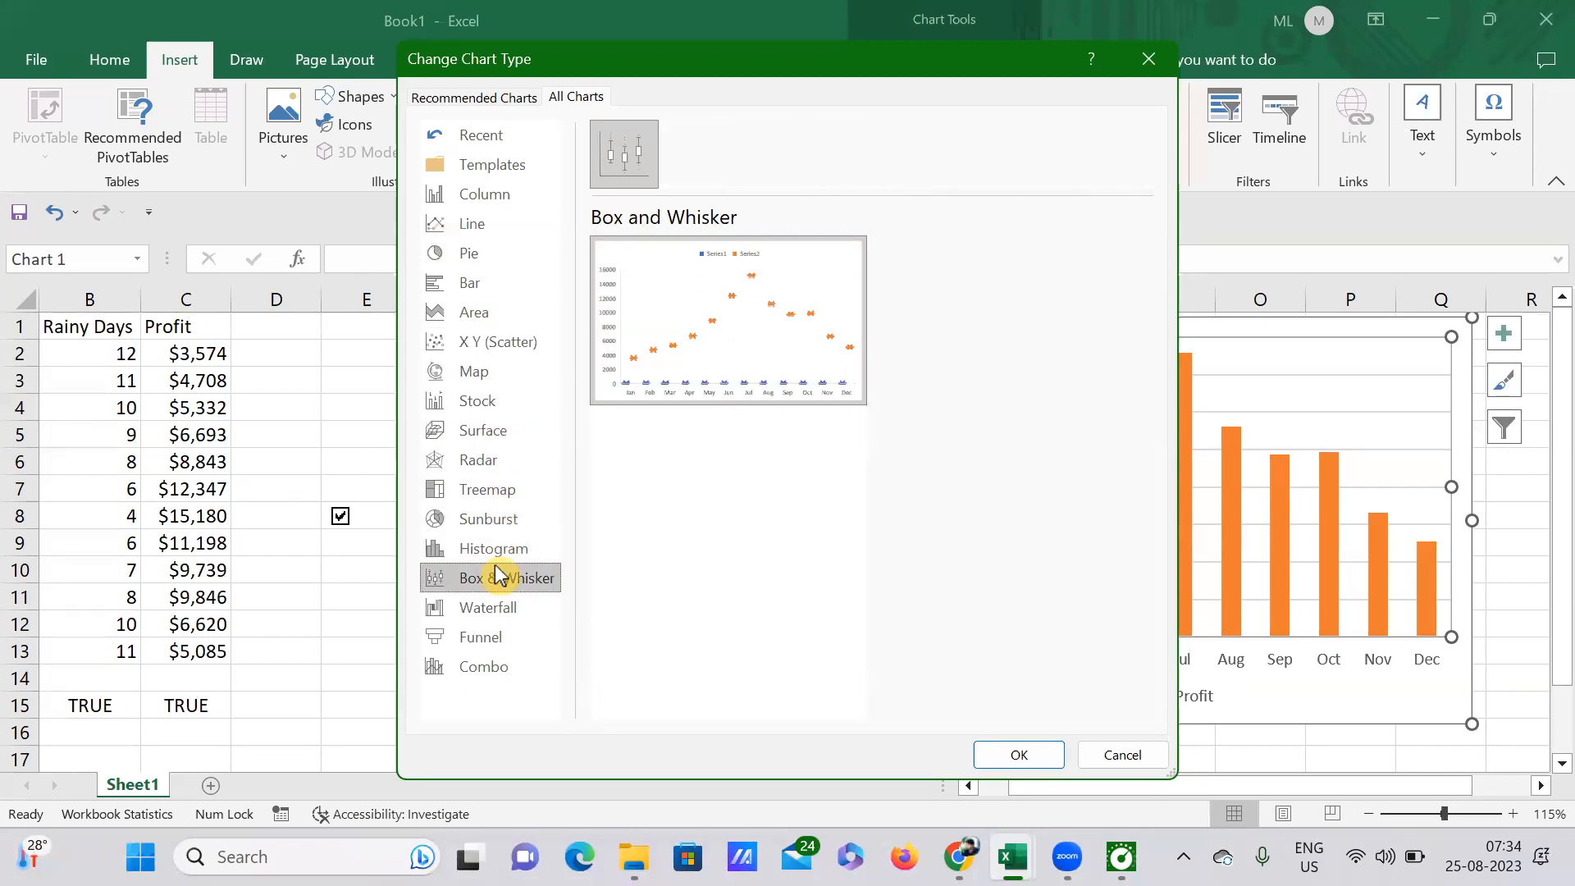
left_click(496, 615)
left_click(498, 638)
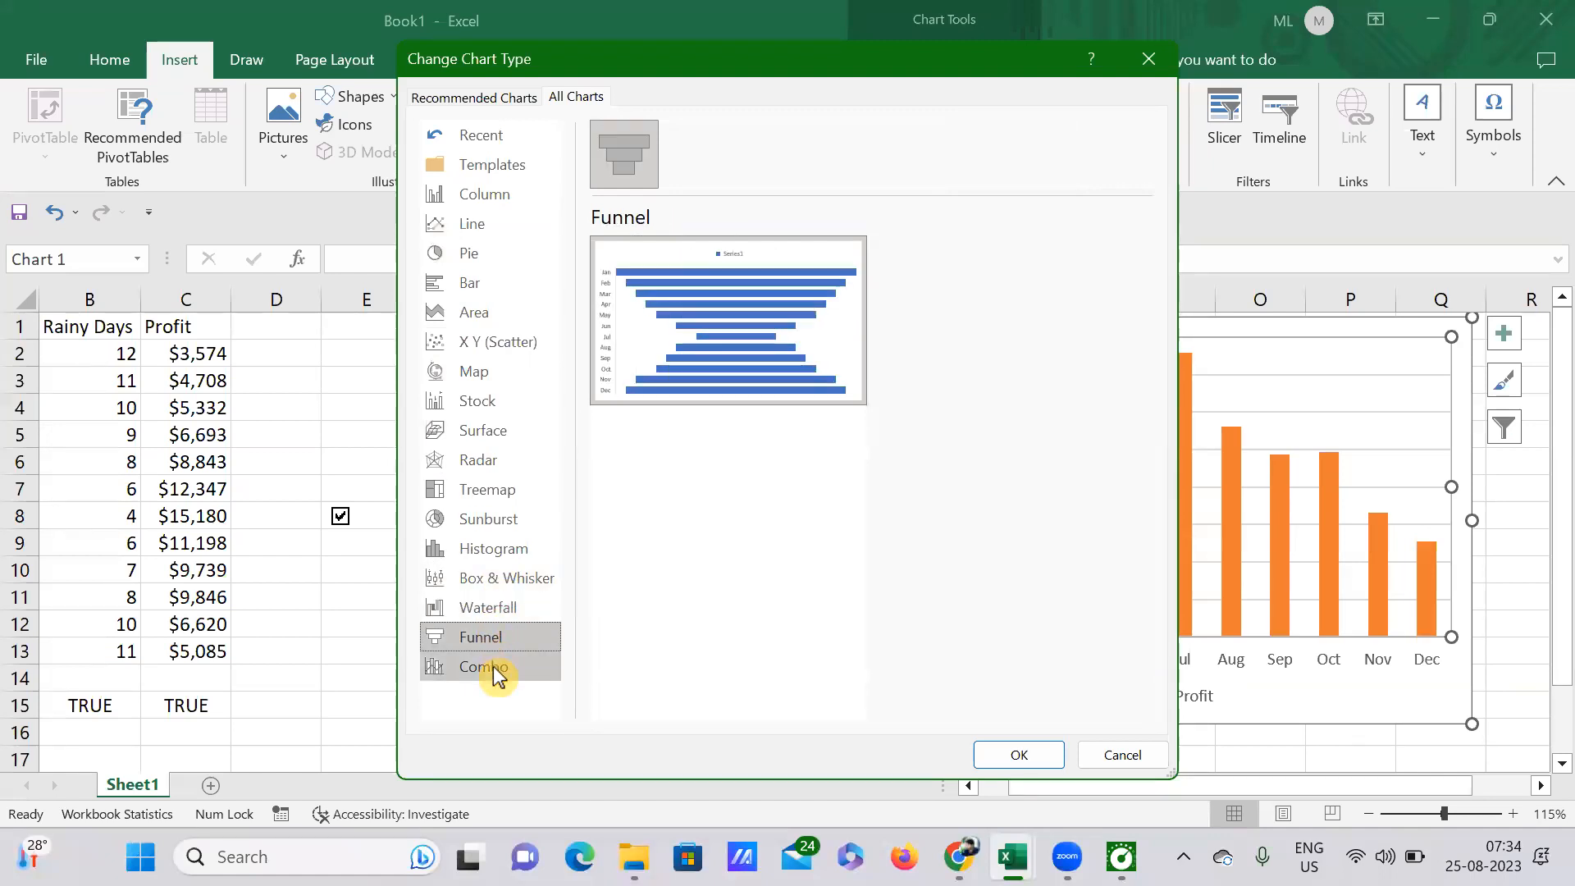
Step: Change the chart to a Clustered Column - Line combo, with Rainy Days as columns and Profit as a line
left_click(491, 668)
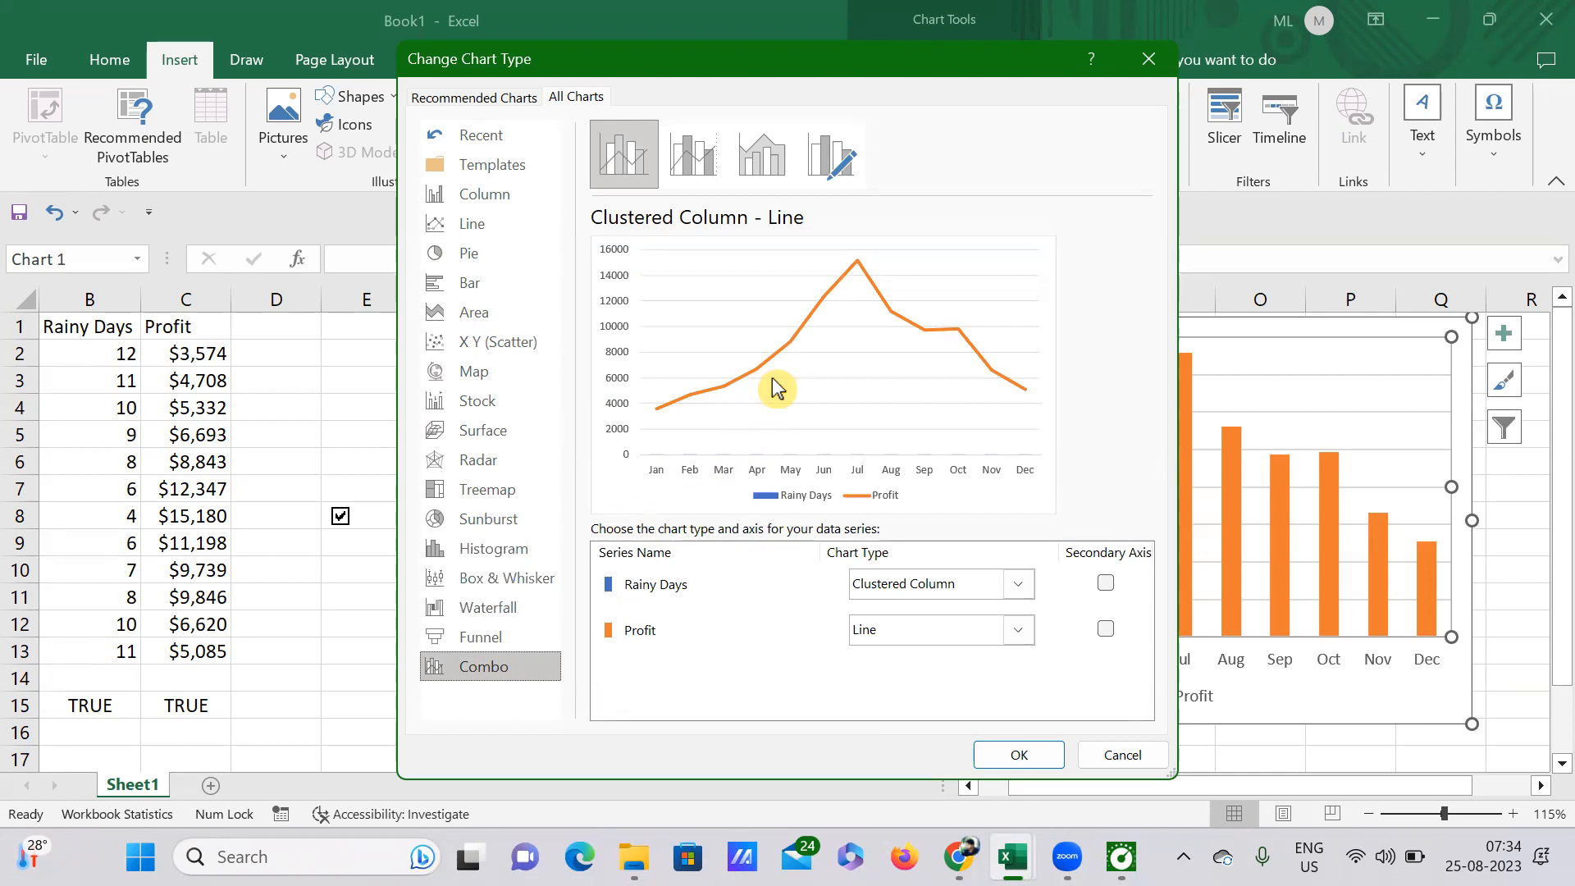
left_click(1019, 754)
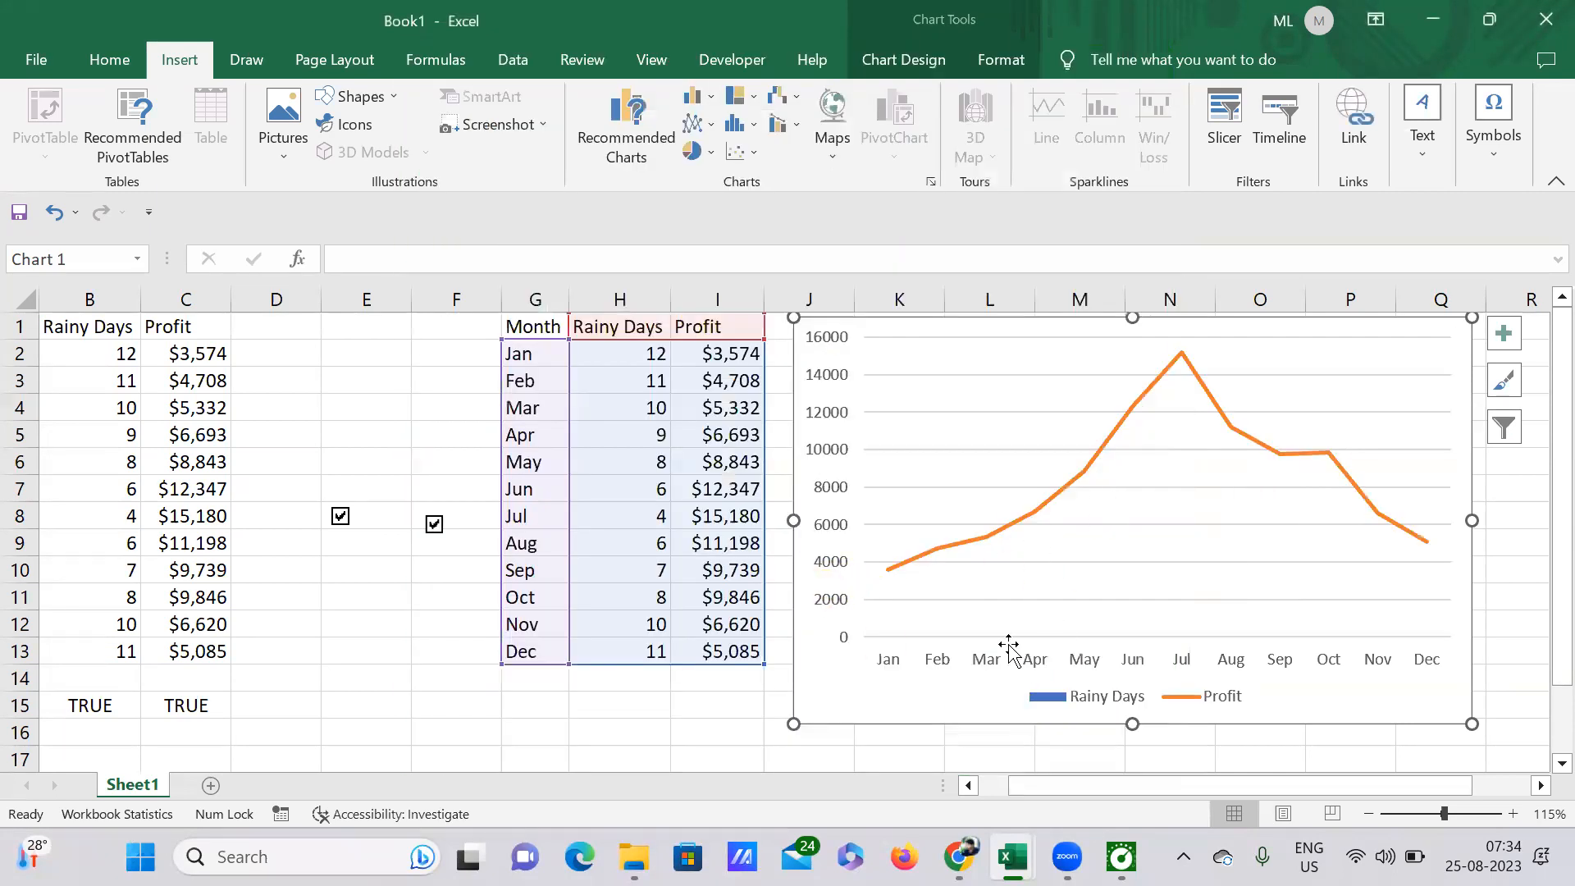
scroll(1132, 640, "down", 2)
scroll(1130, 628, "up", 2)
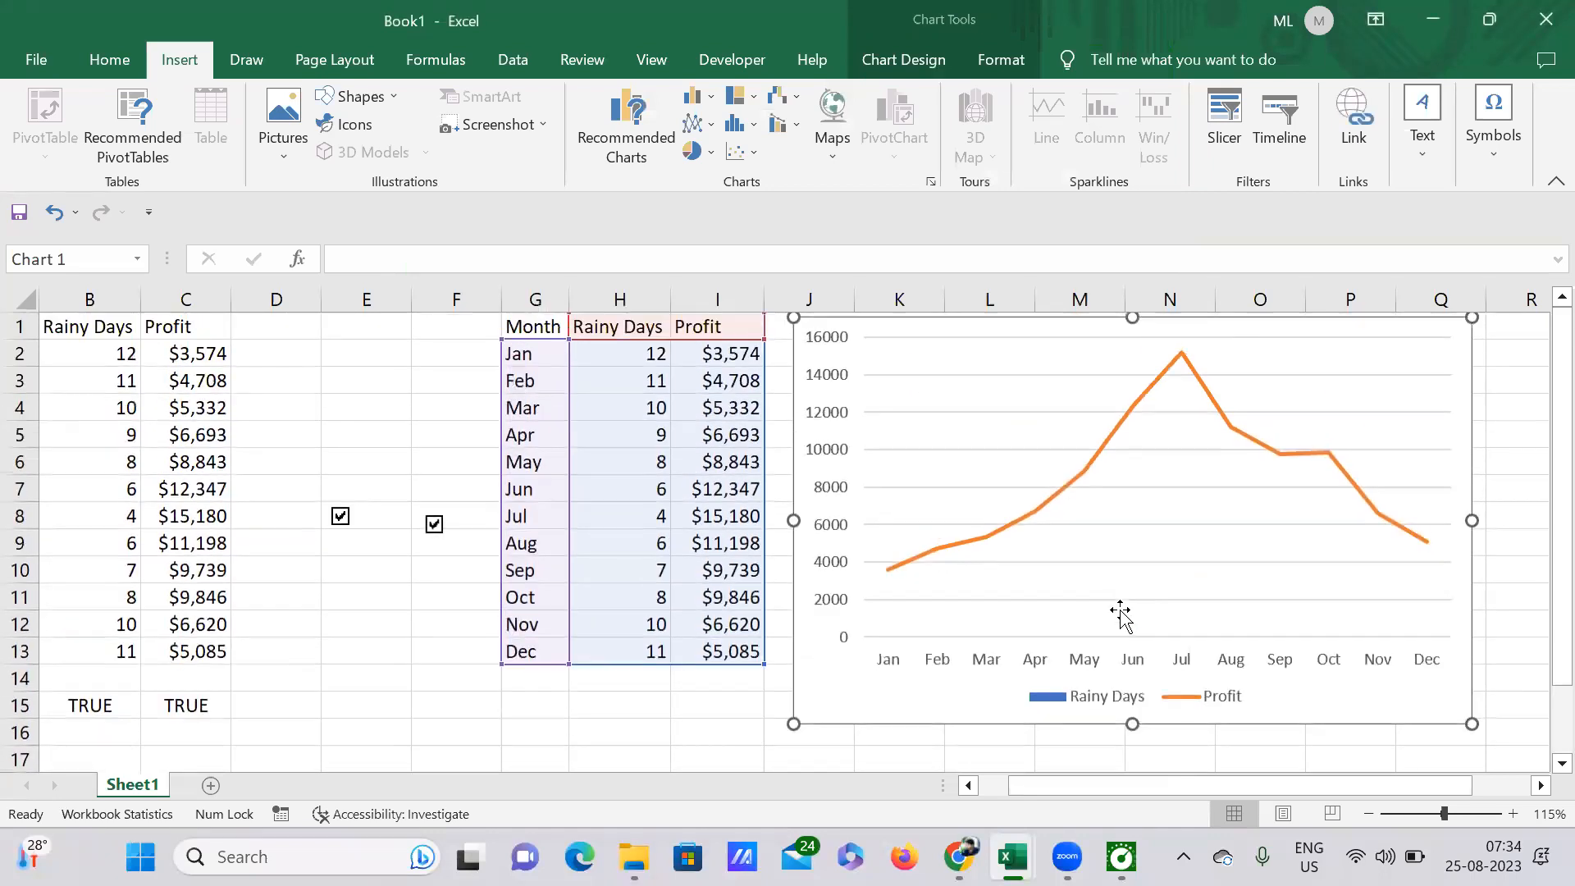
Step: Test the combo chart by switching off the Profit and Rainy Days check boxes, and switch both back on
left_click(434, 524)
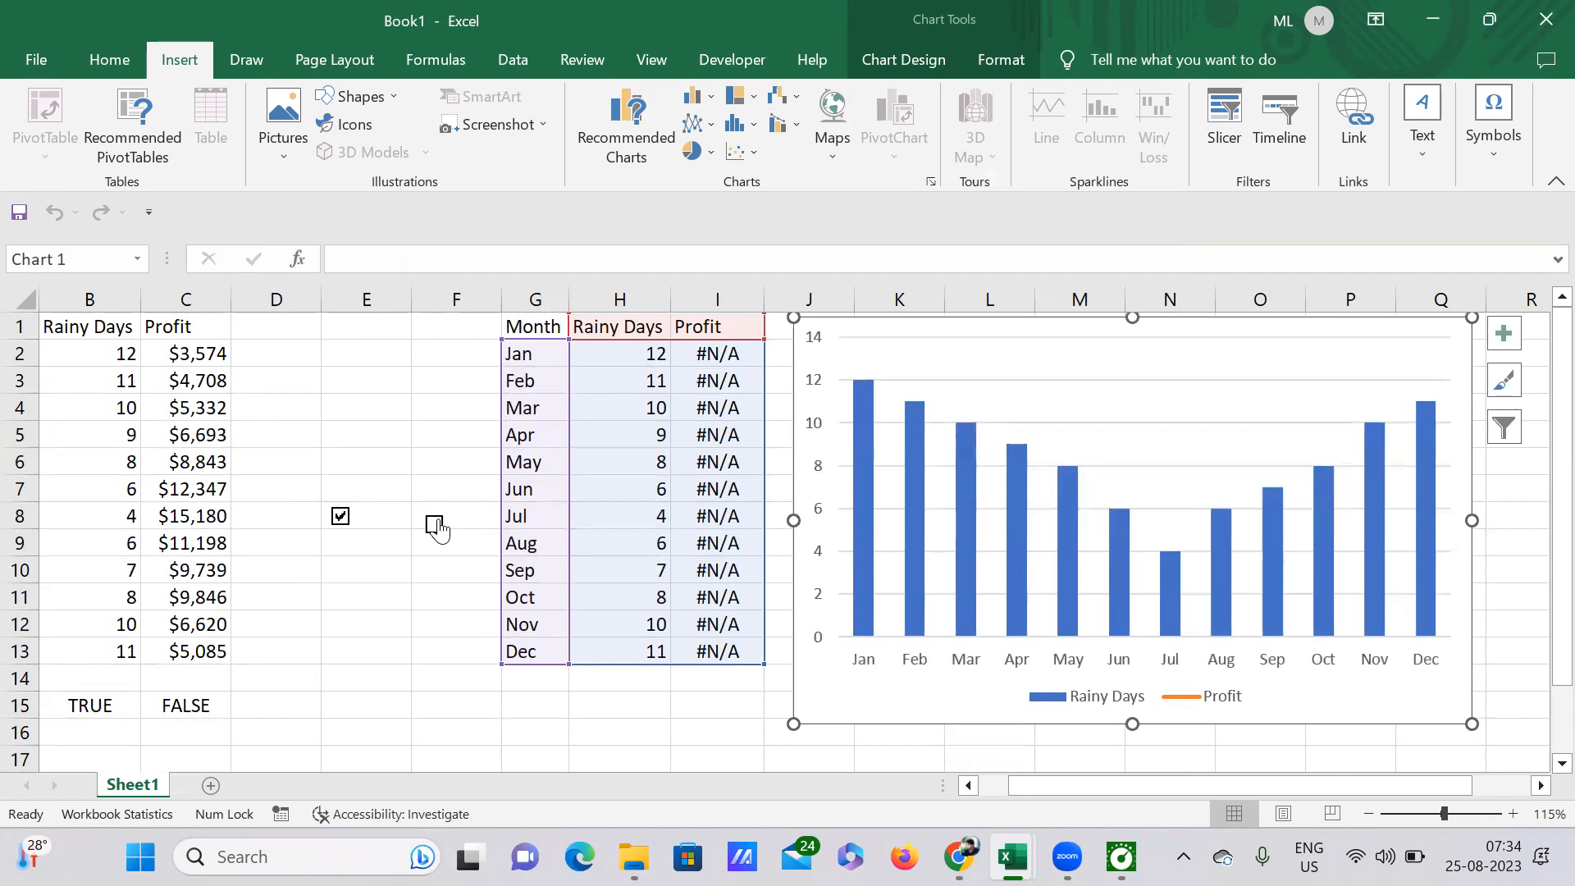
left_click(340, 516)
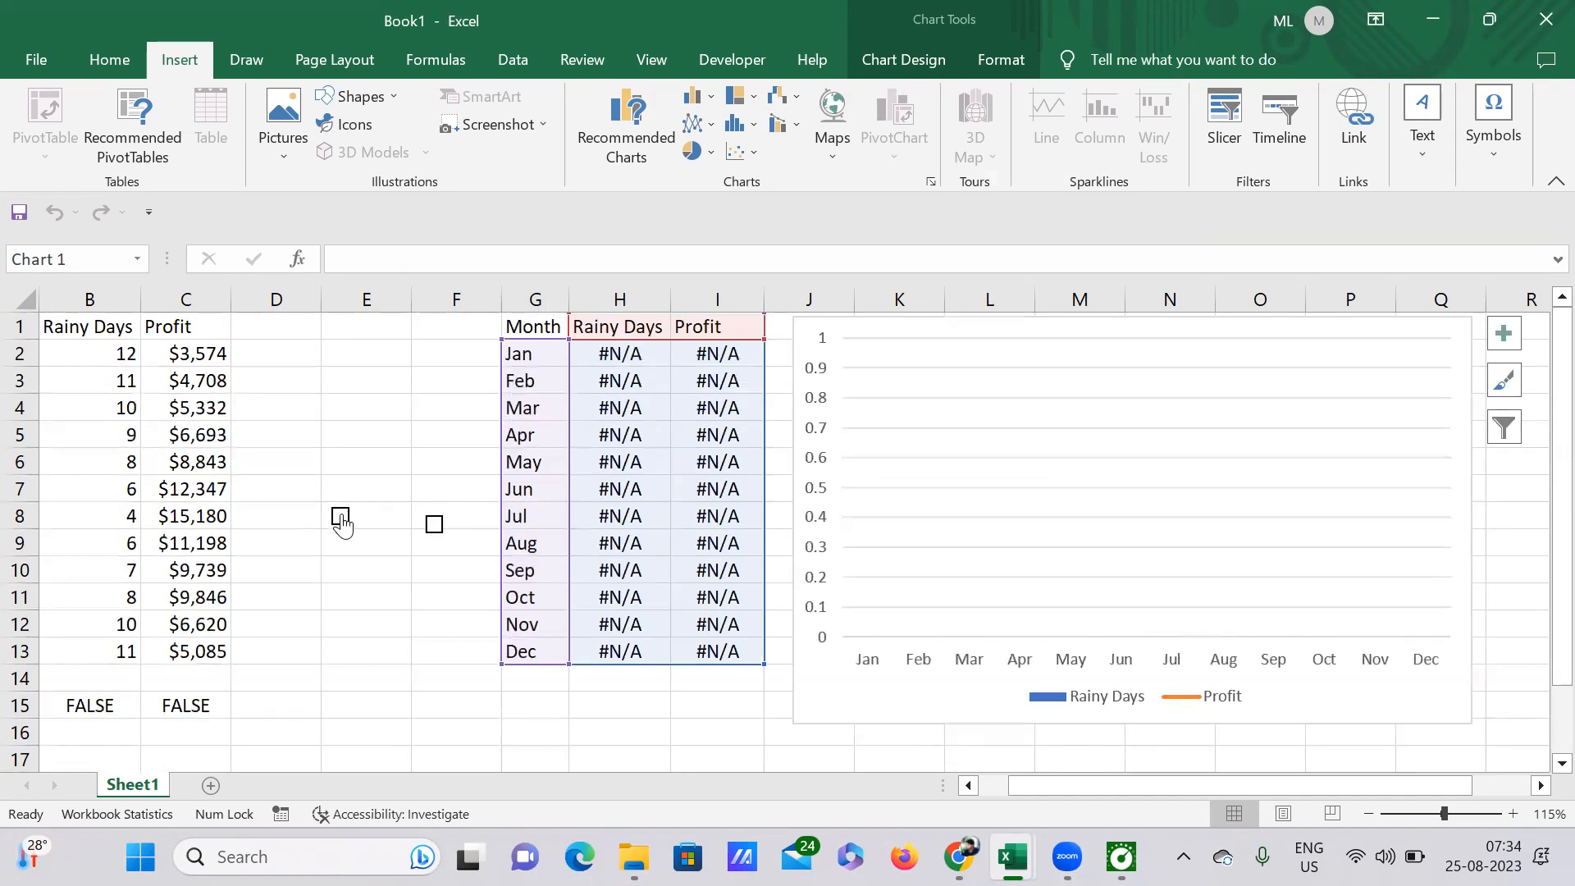
left_click(340, 517)
left_click(340, 517)
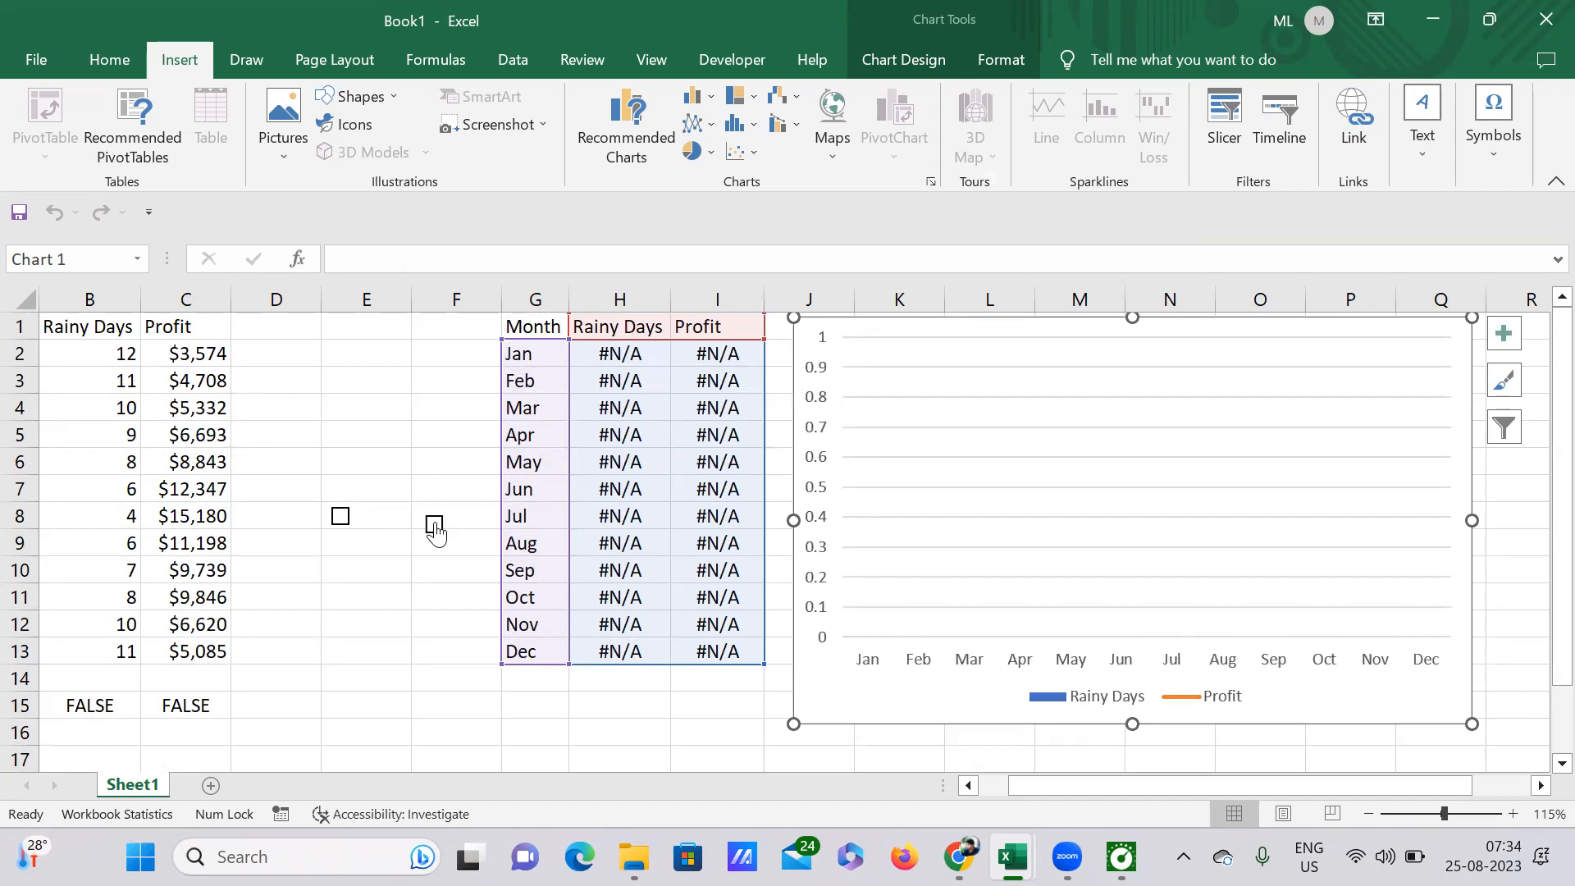
left_click(434, 525)
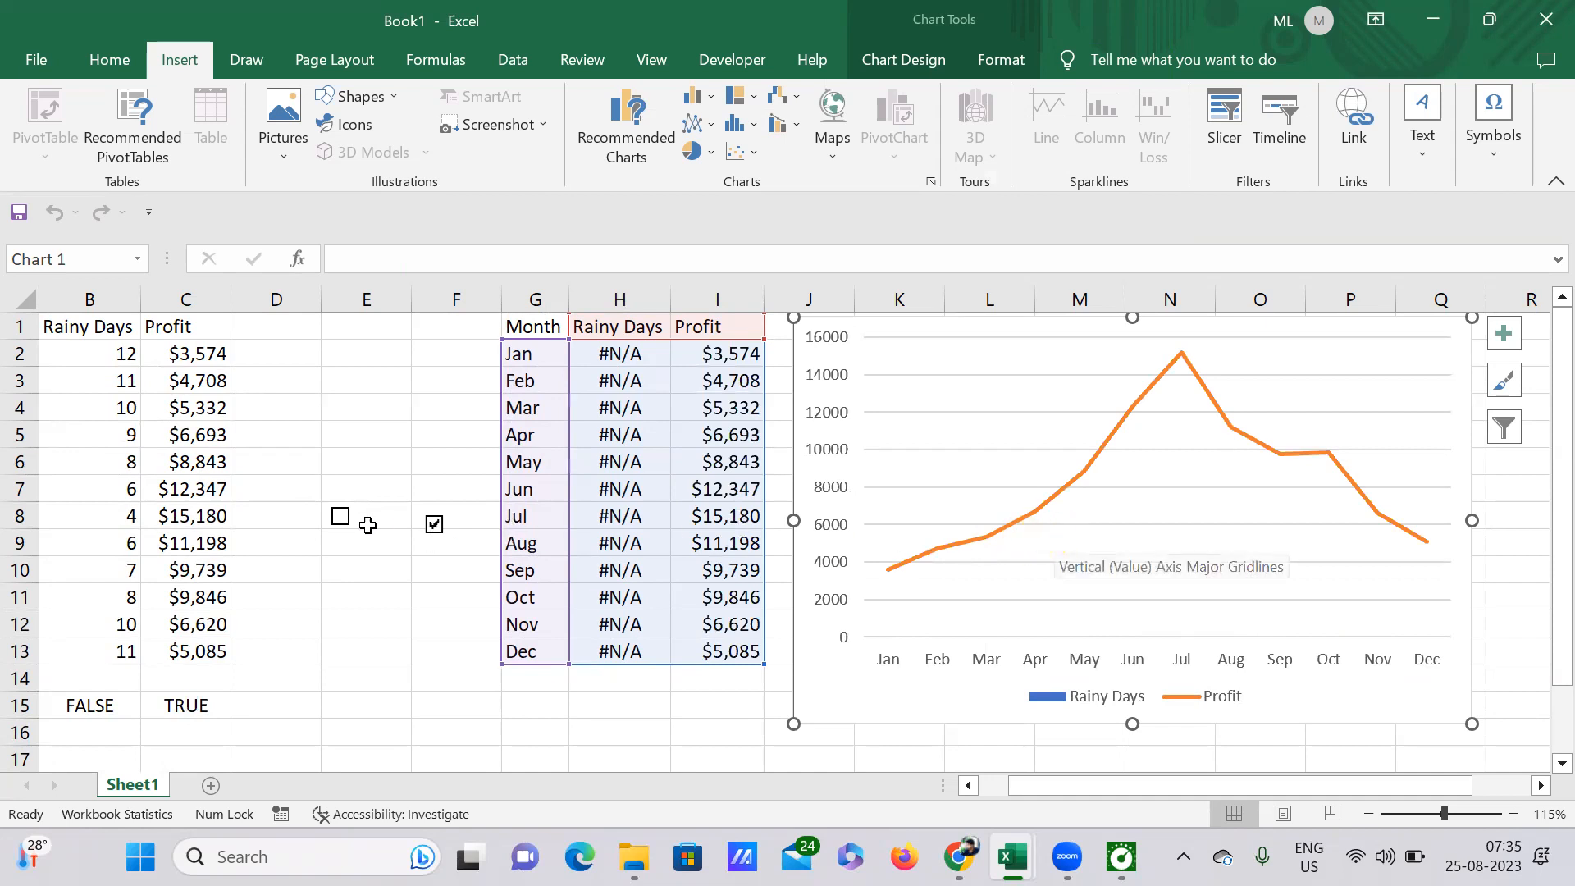
left_click(341, 518)
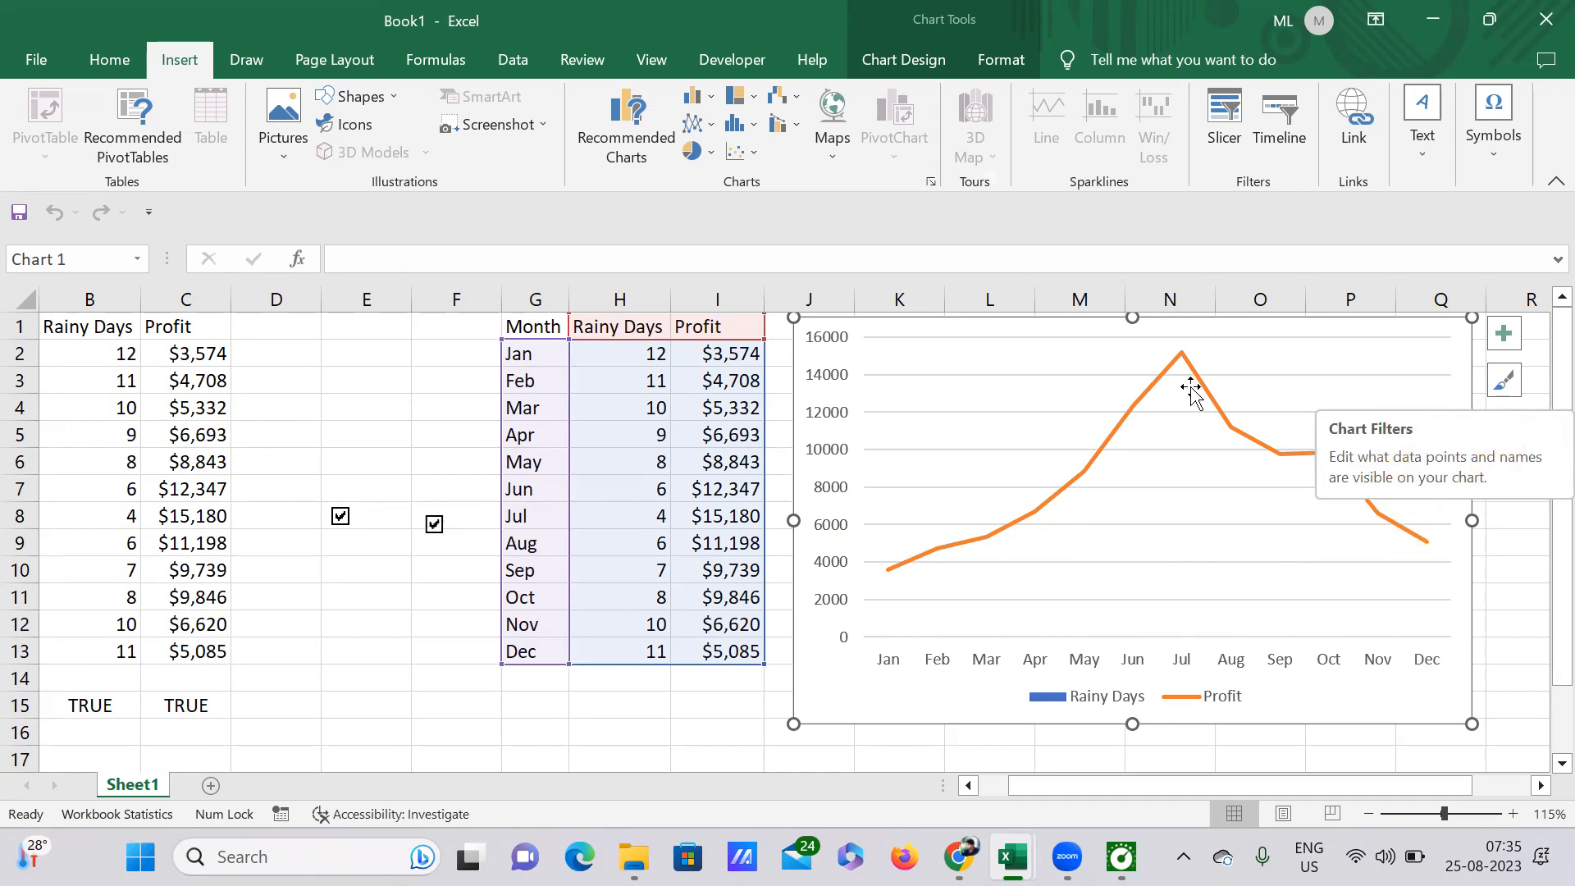
Step: Filter the combo chart to show only the Rainy Days series, apply it and close the filter
left_click(1501, 427)
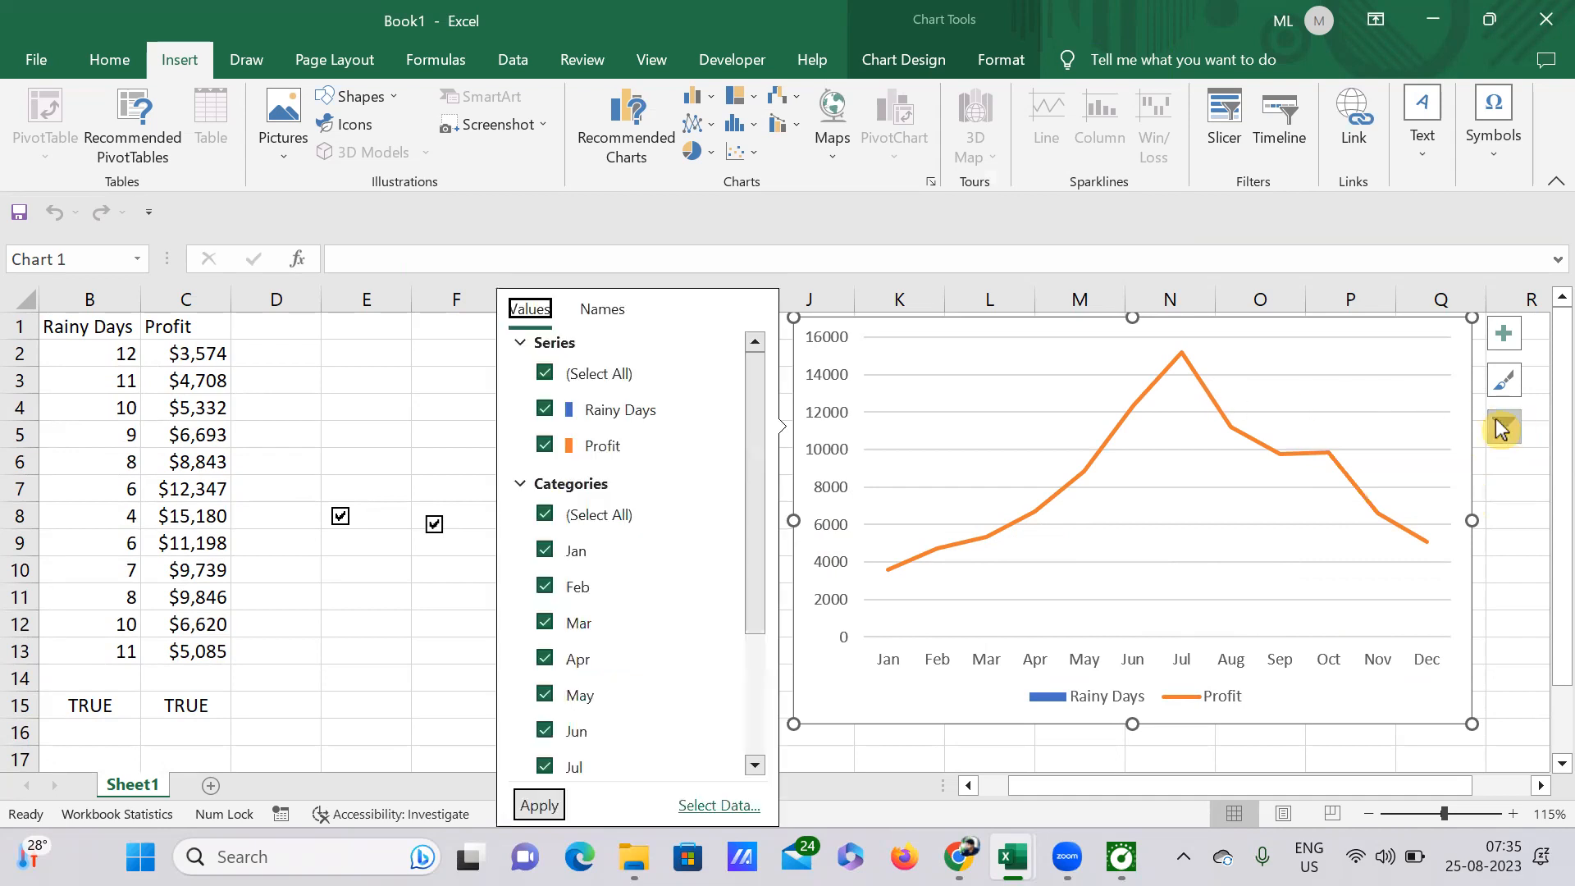
left_click(545, 375)
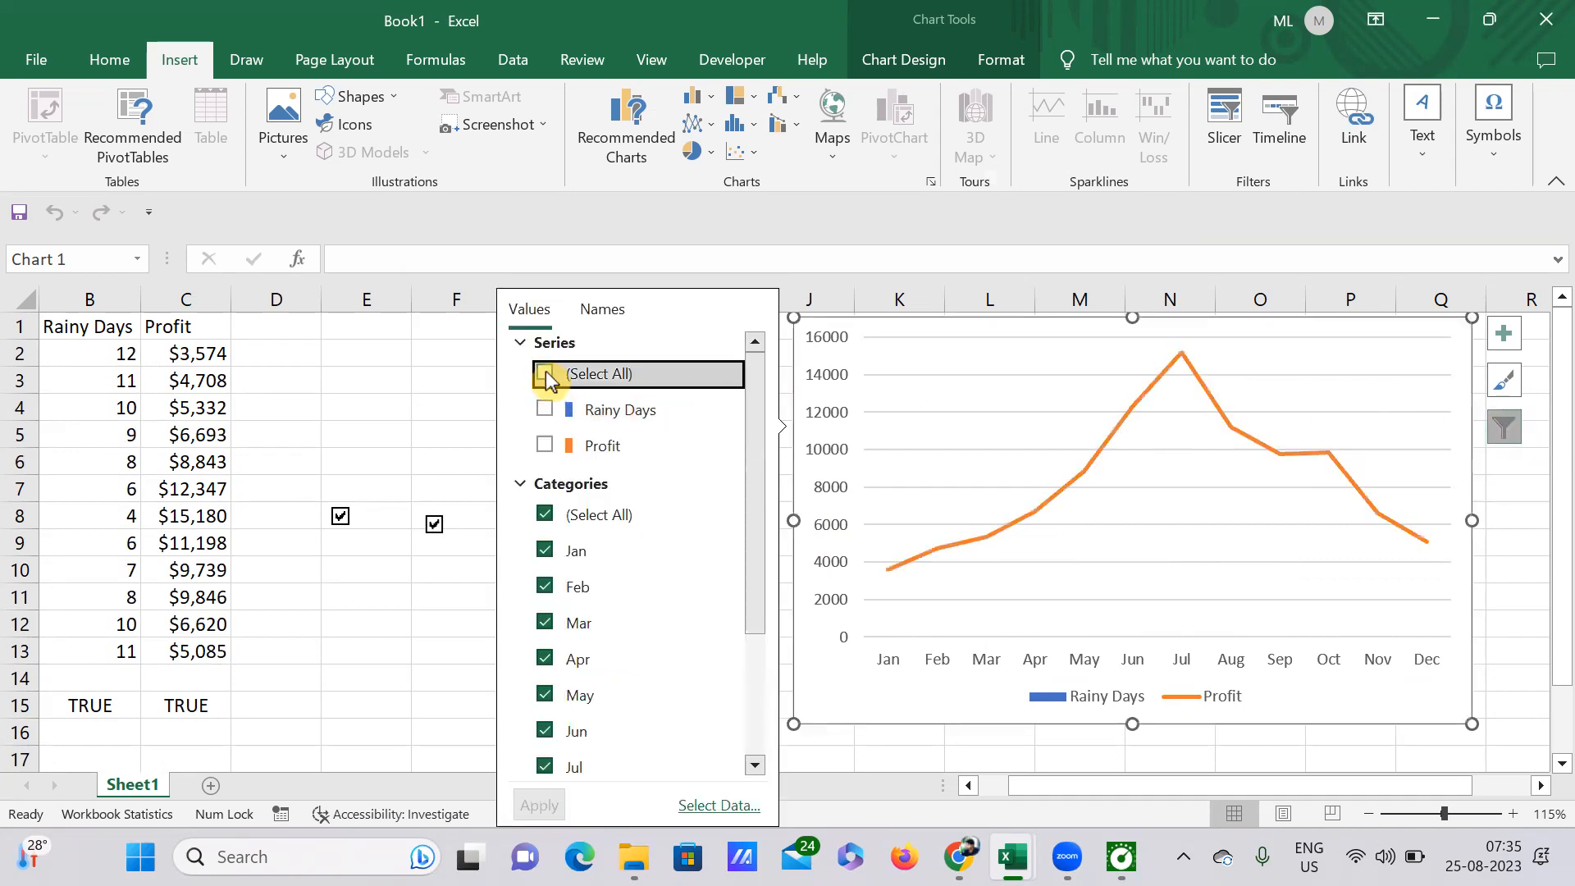
left_click(545, 409)
key("Return")
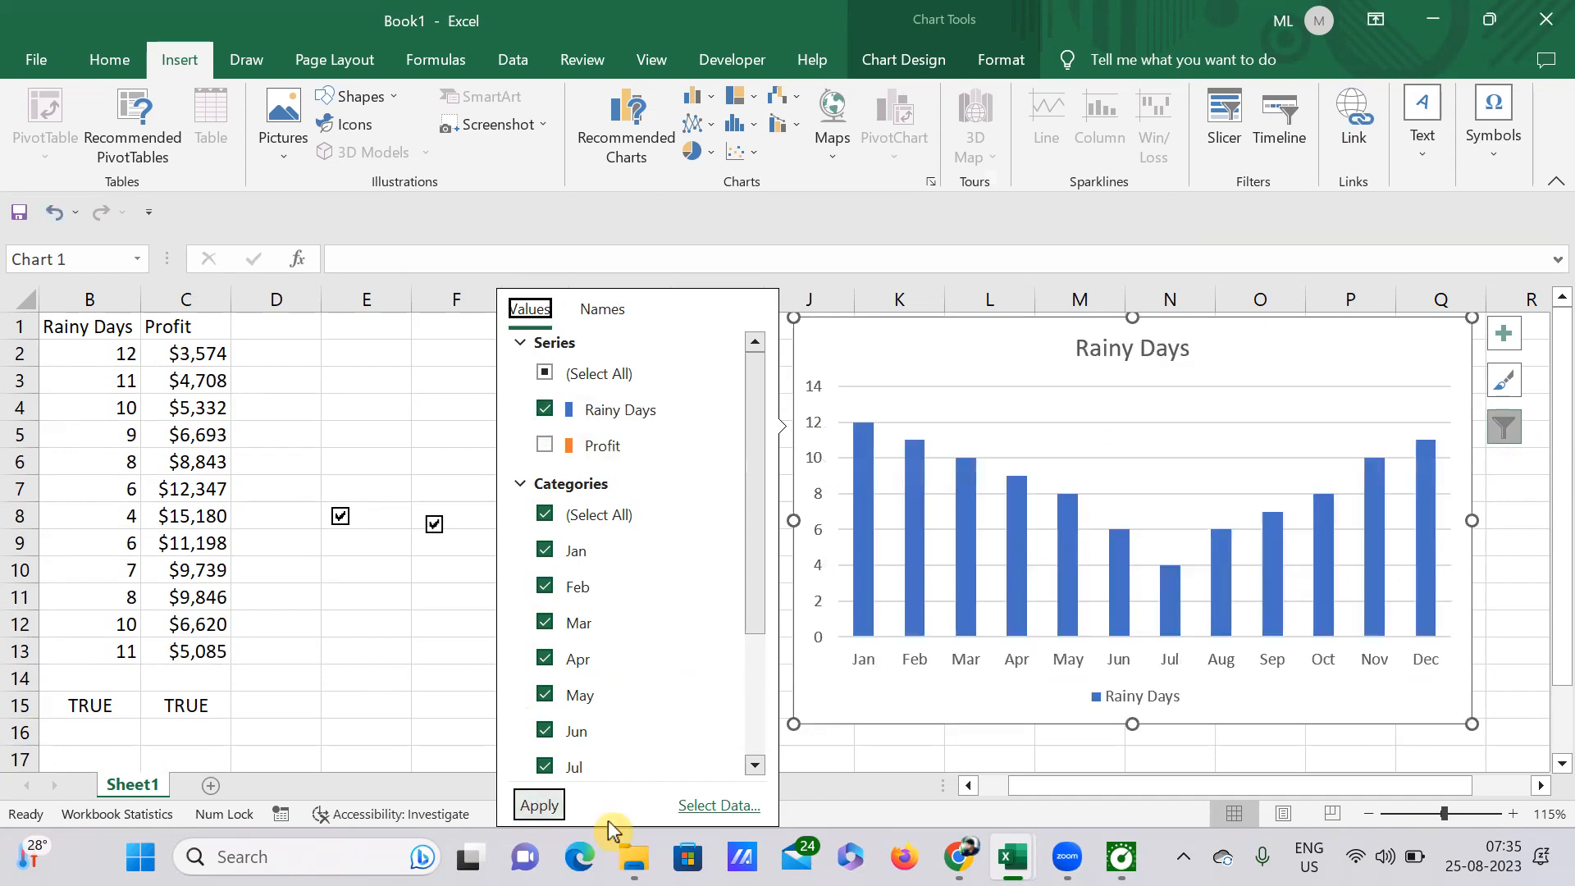
left_click(423, 675)
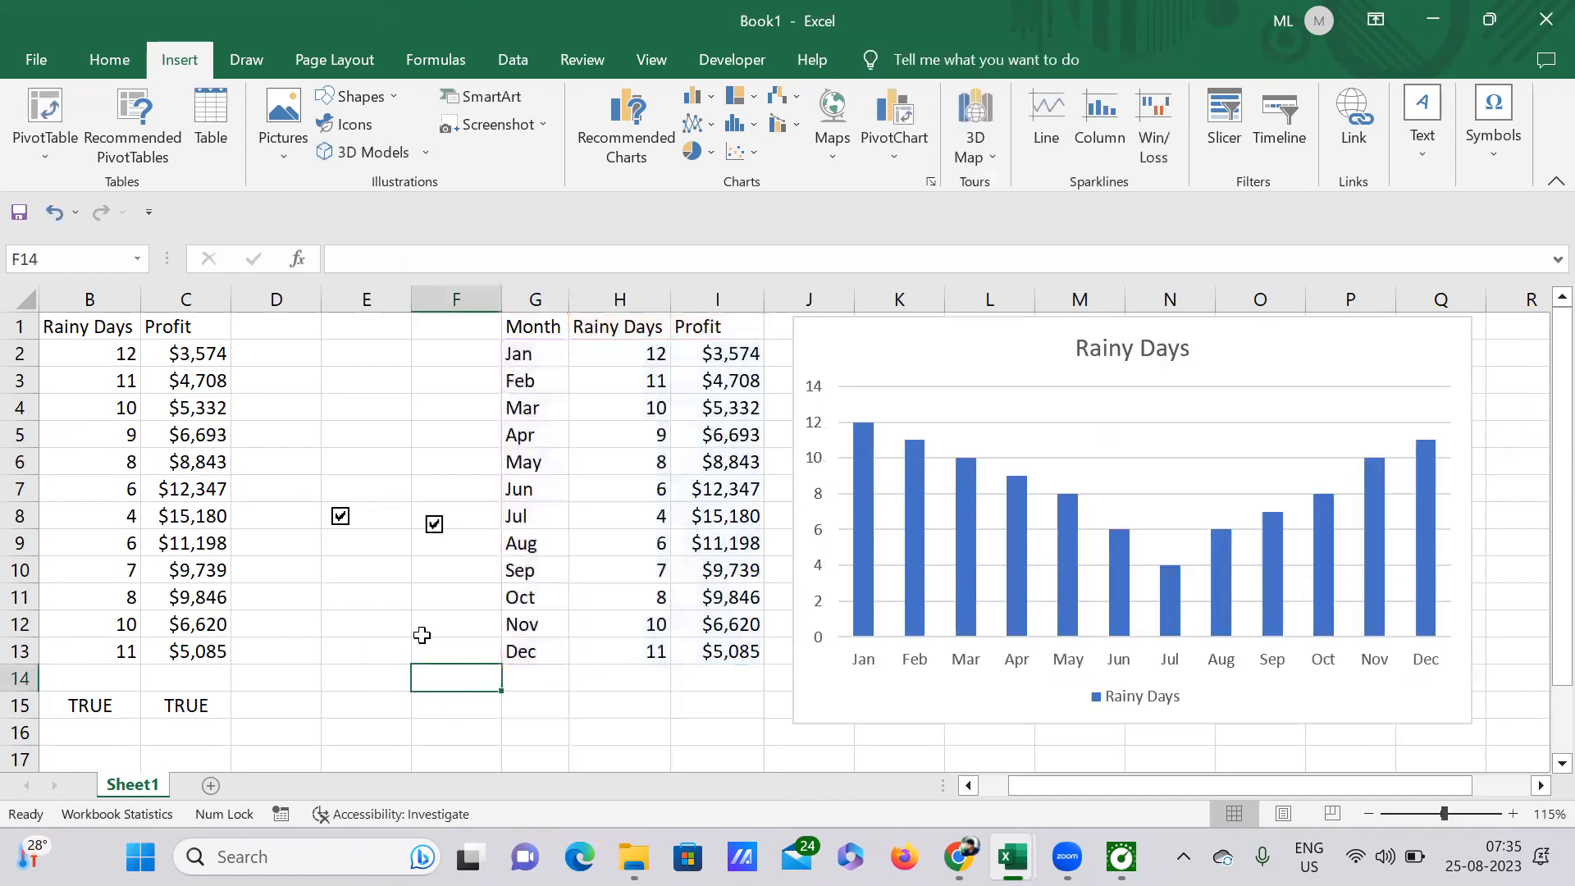
Step: Toggle the Profit and Rainy Days check boxes off and on to test them with the filtered chart
left_click(434, 524)
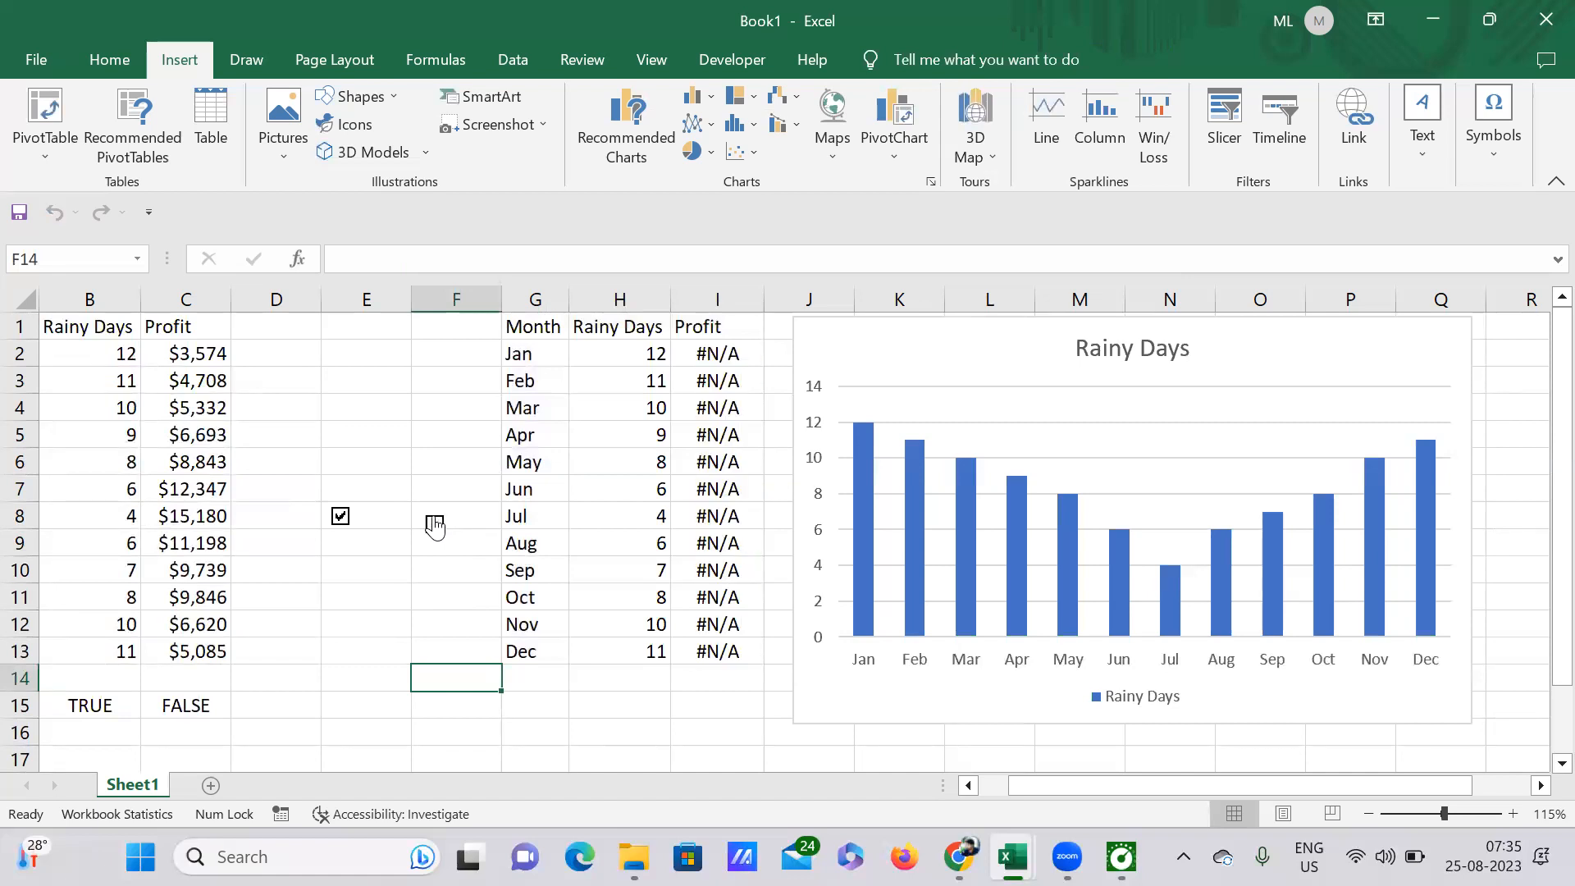
left_click(434, 523)
left_click(341, 519)
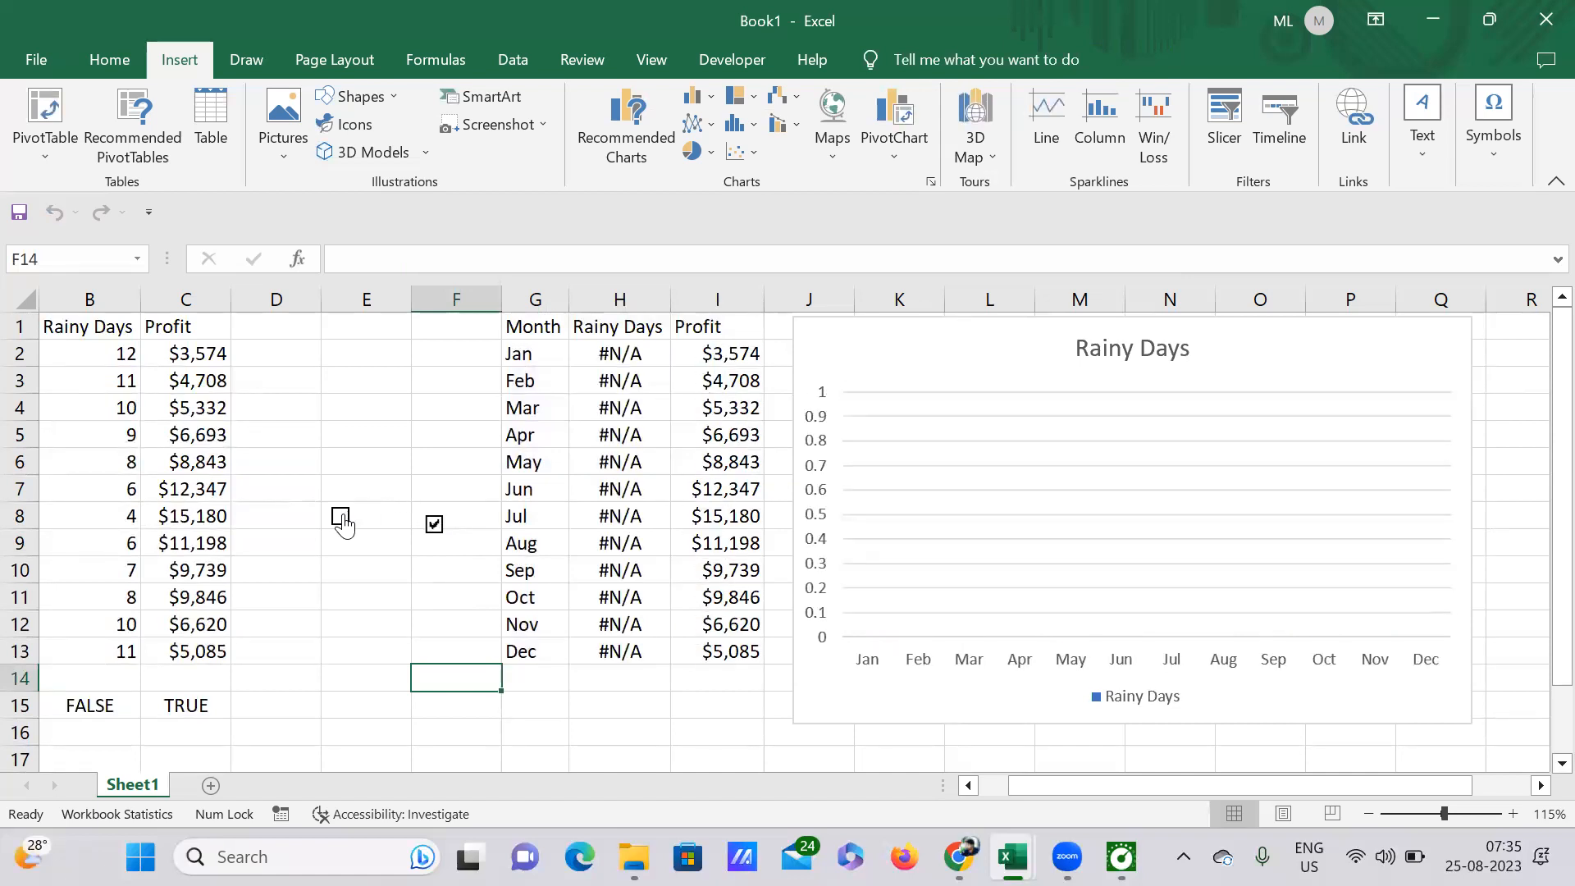
left_click(341, 519)
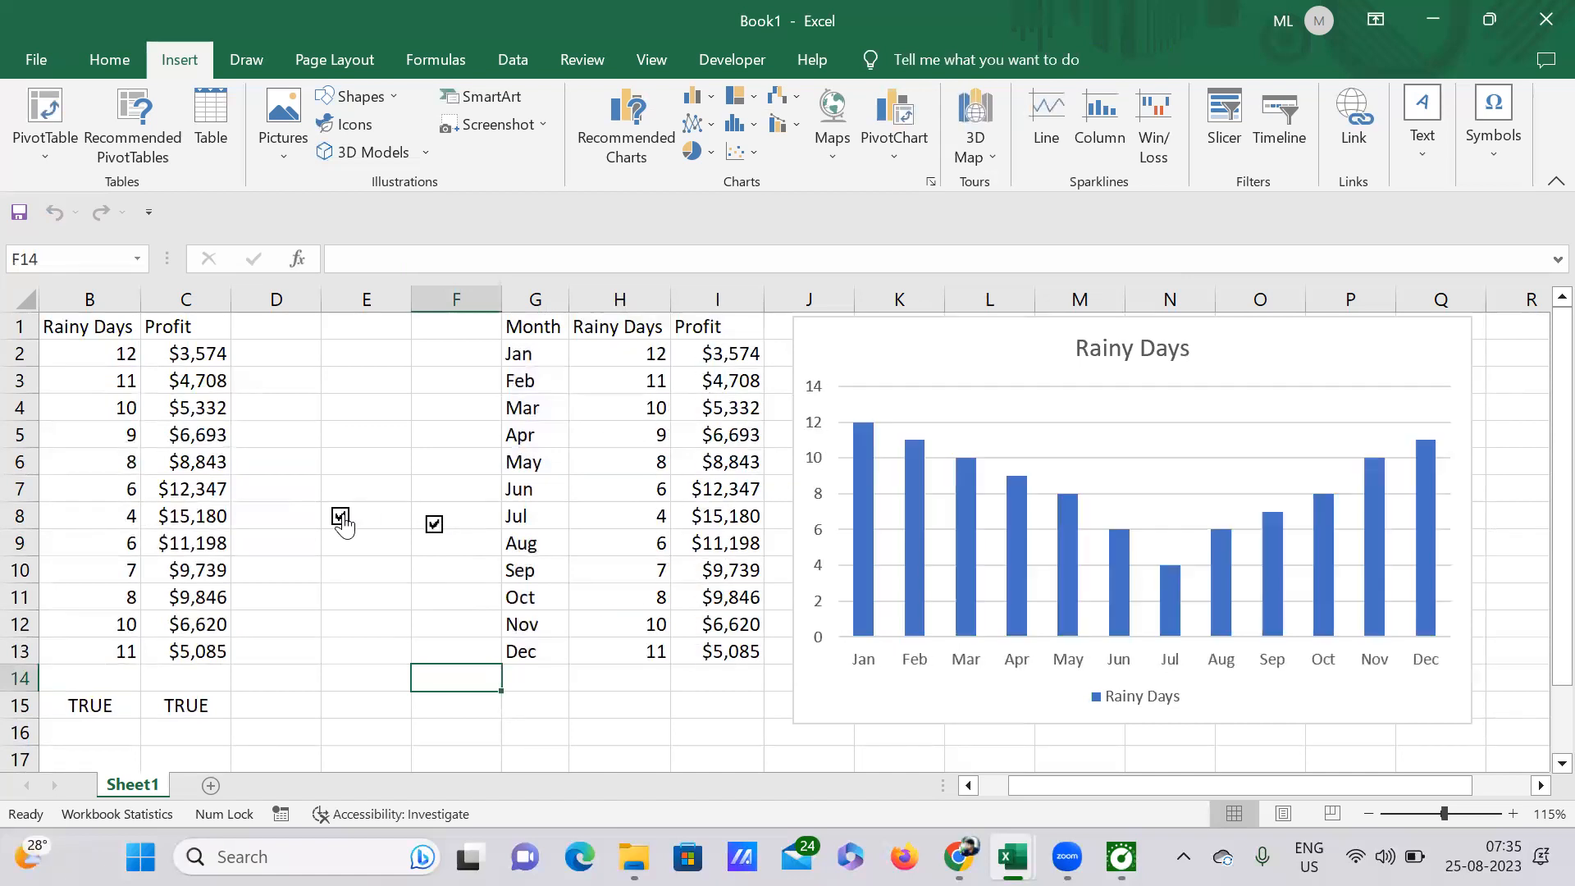
Step: Add the Profit series back to the chart filter alongside Rainy Days, apply it and select the chart legend
left_click(884, 455)
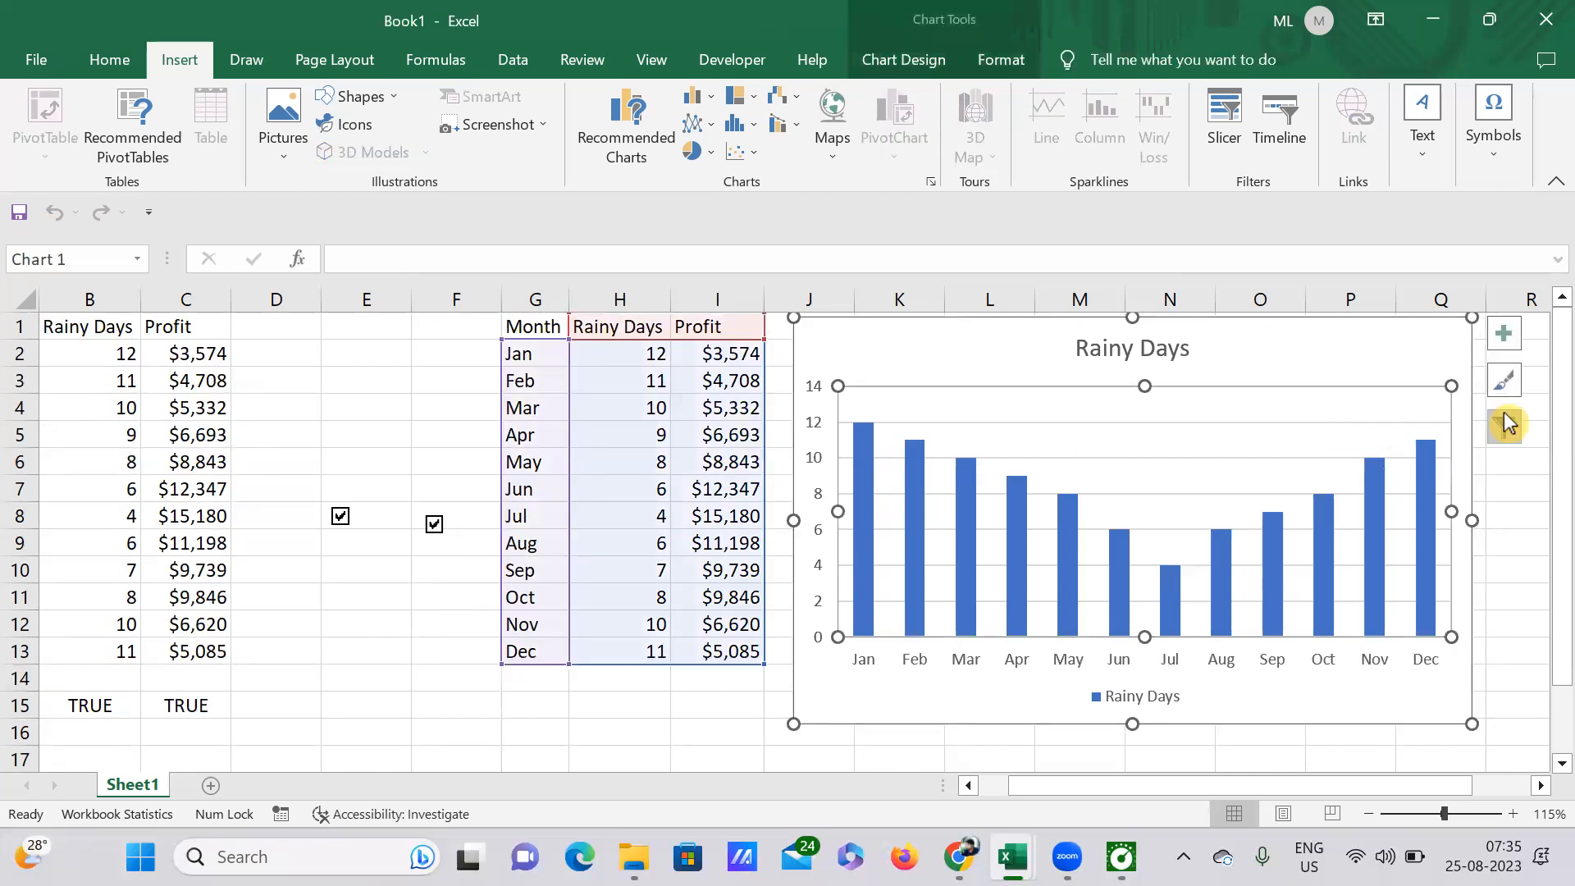
left_click(1505, 424)
left_click(545, 446)
scroll(598, 455, "down", 3)
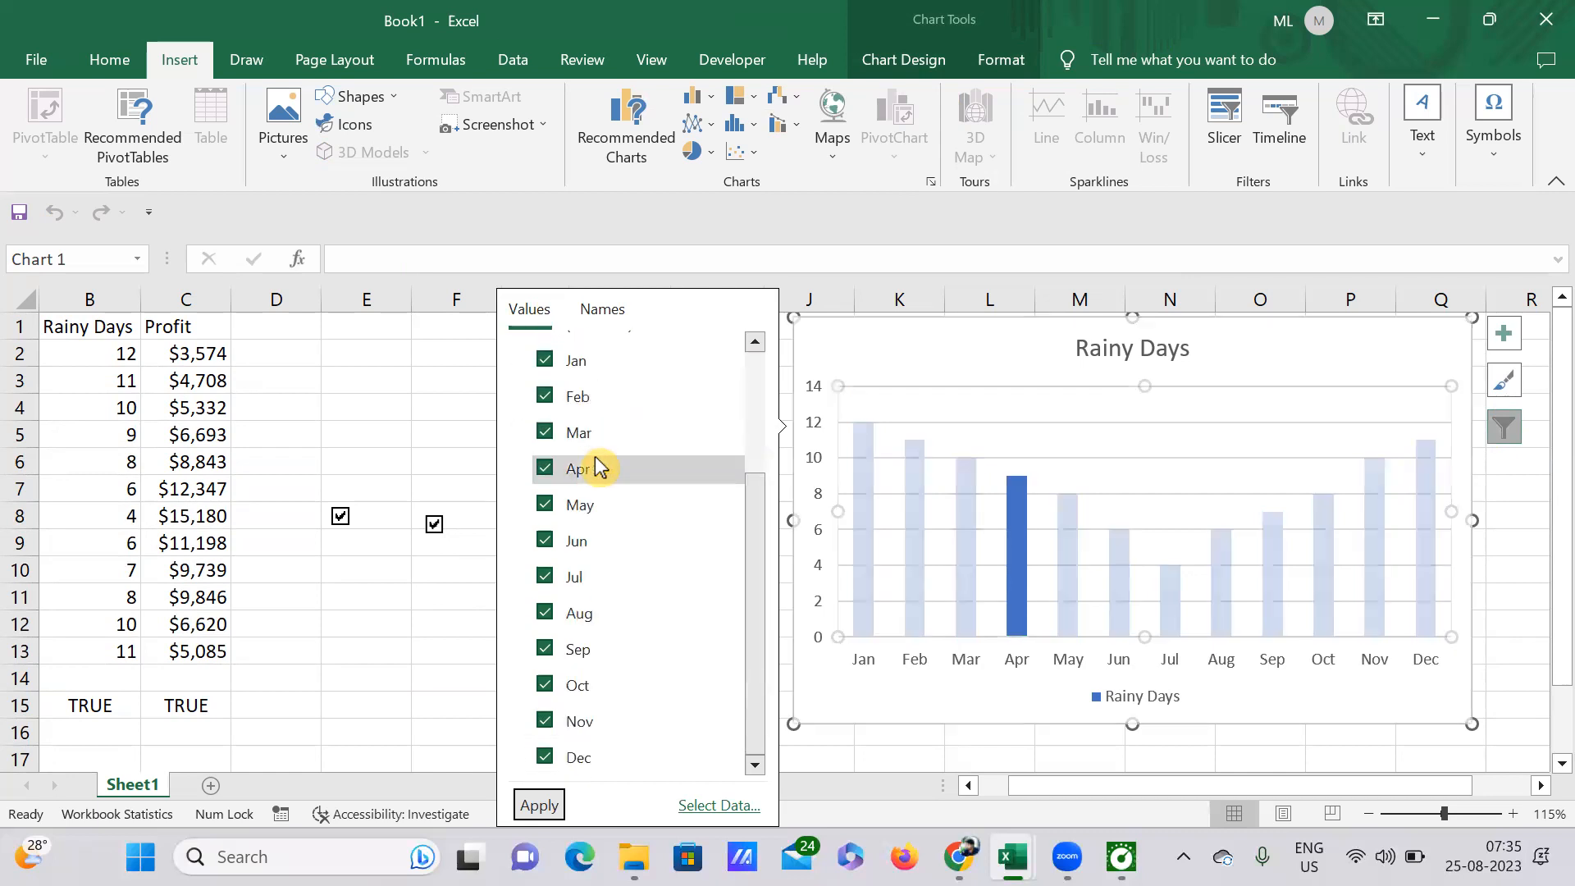
scroll(599, 467, "up", 3)
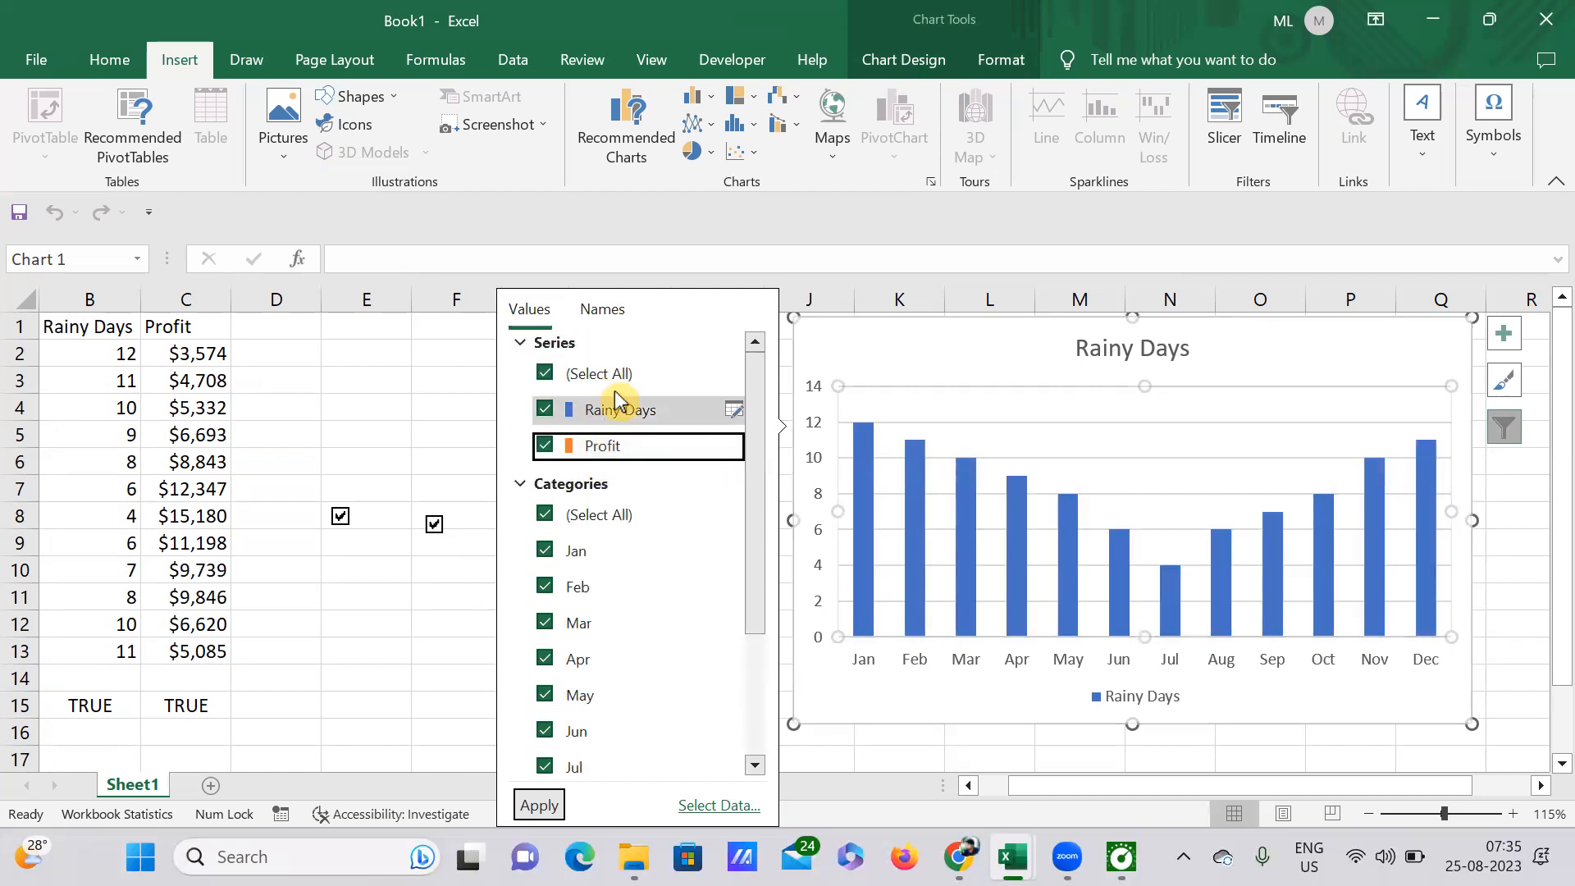
scroll(639, 574, "down", 3)
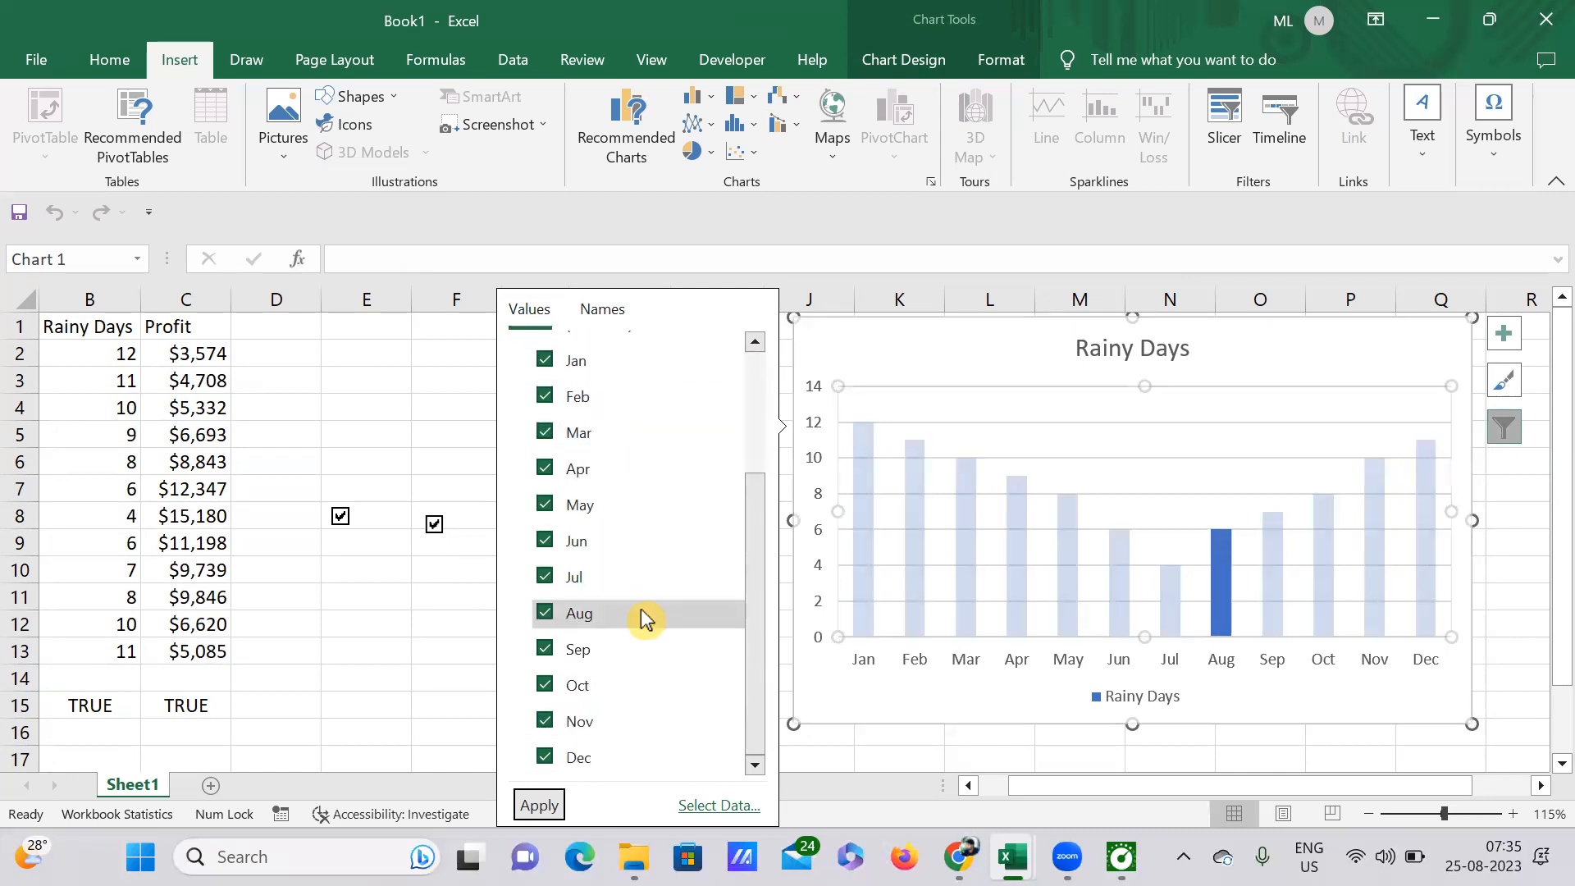
scroll(643, 616, "up", 3)
scroll(636, 656, "down", 3)
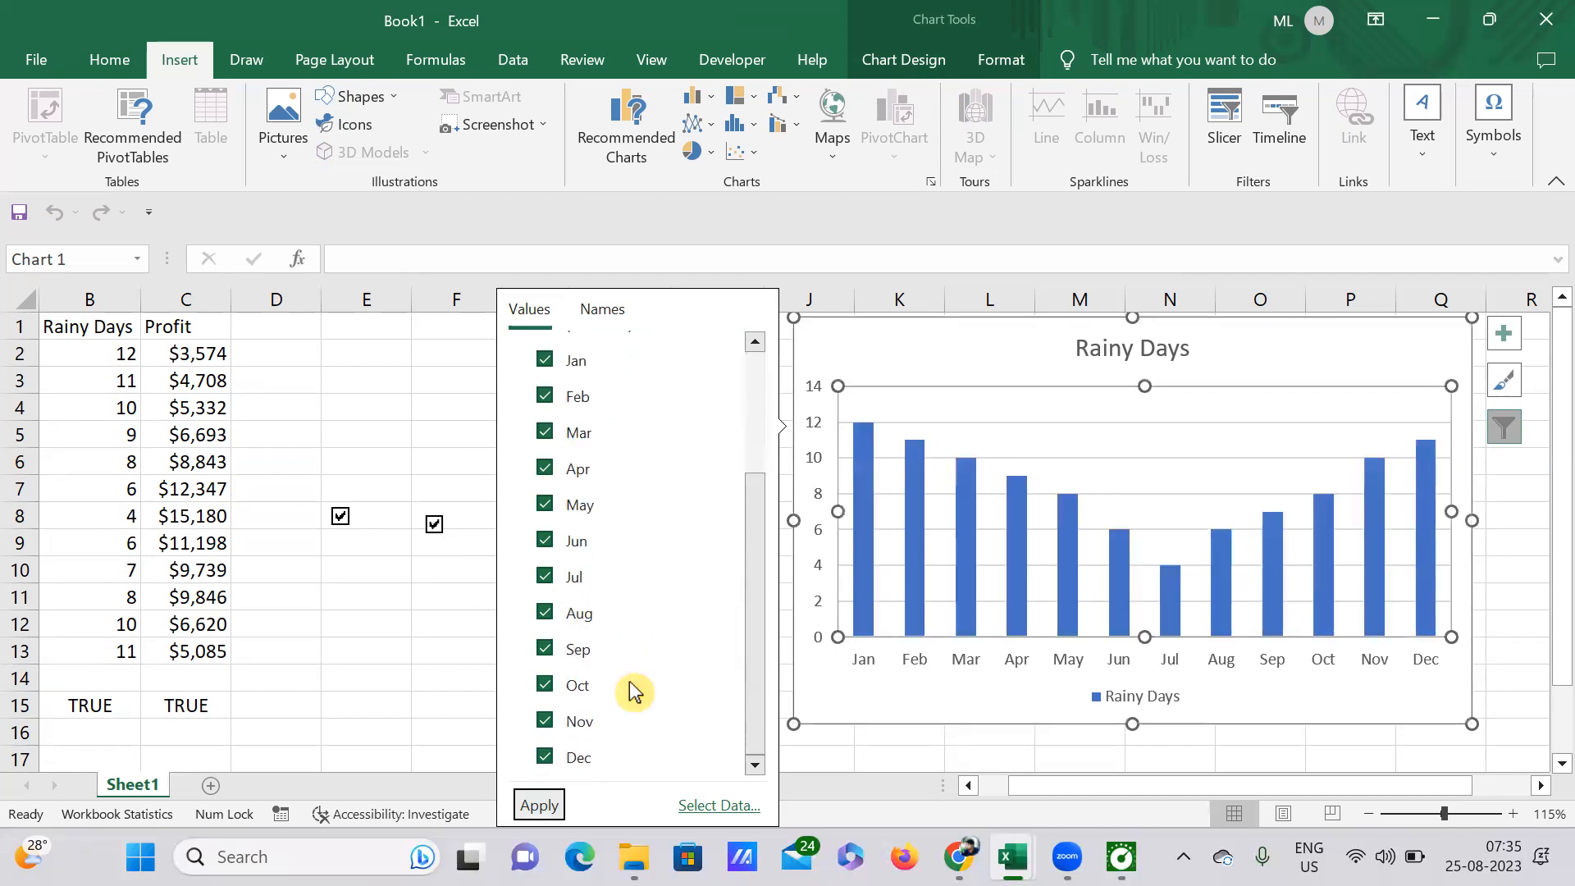
scroll(631, 692, "up", 3)
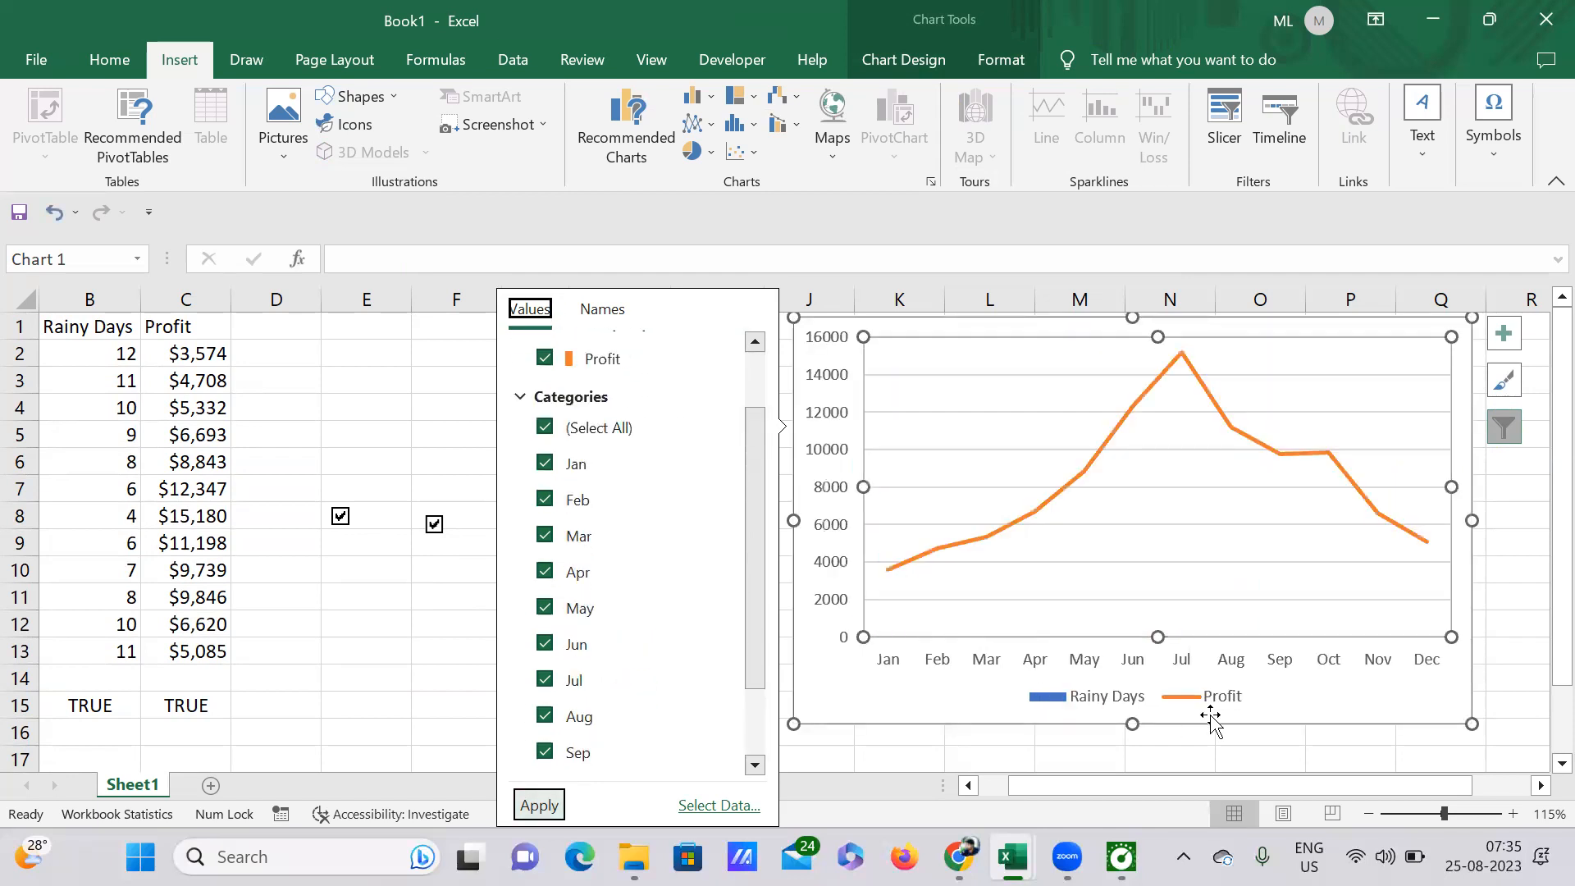
left_click(1093, 698)
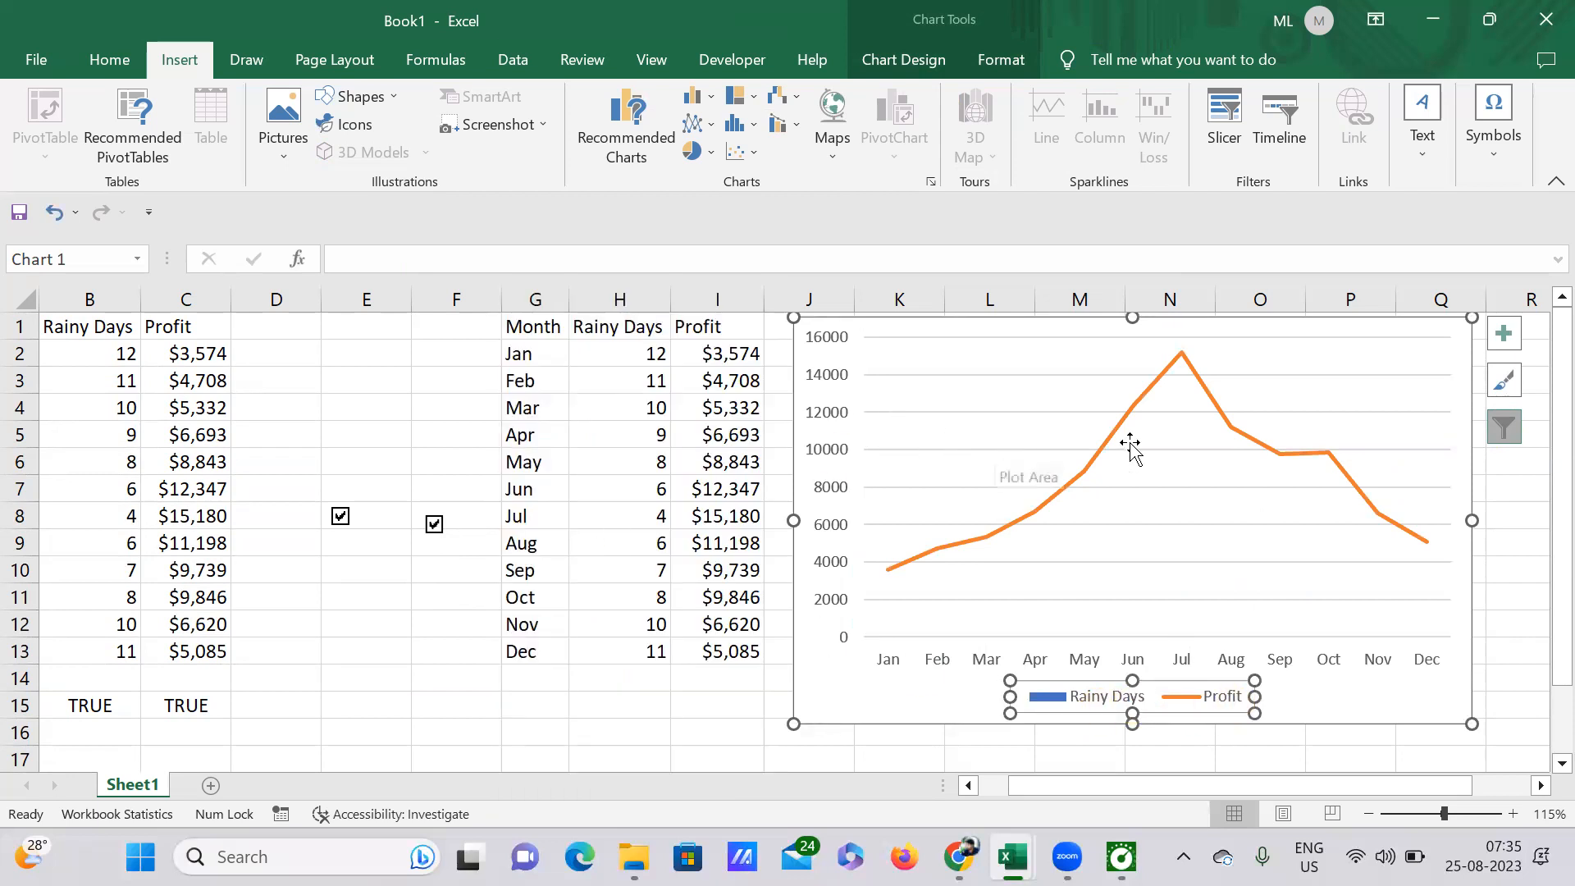
Step: Change the chart type to the Clustered Column - Line on Secondary Axis combo, with Profit on the secondary axis
left_click(930, 184)
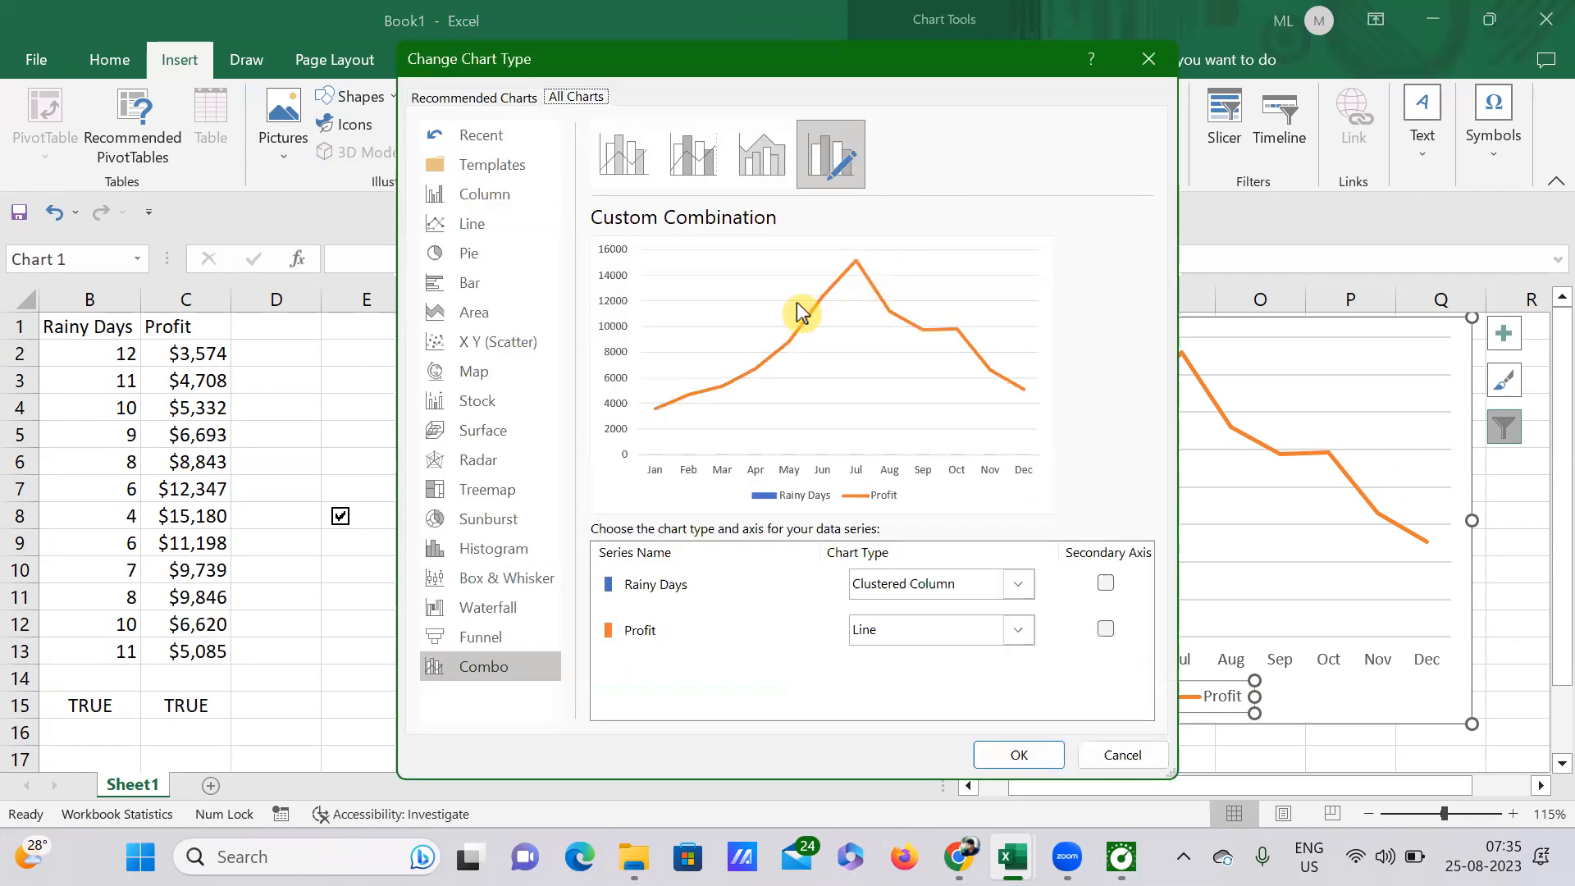
left_click(759, 157)
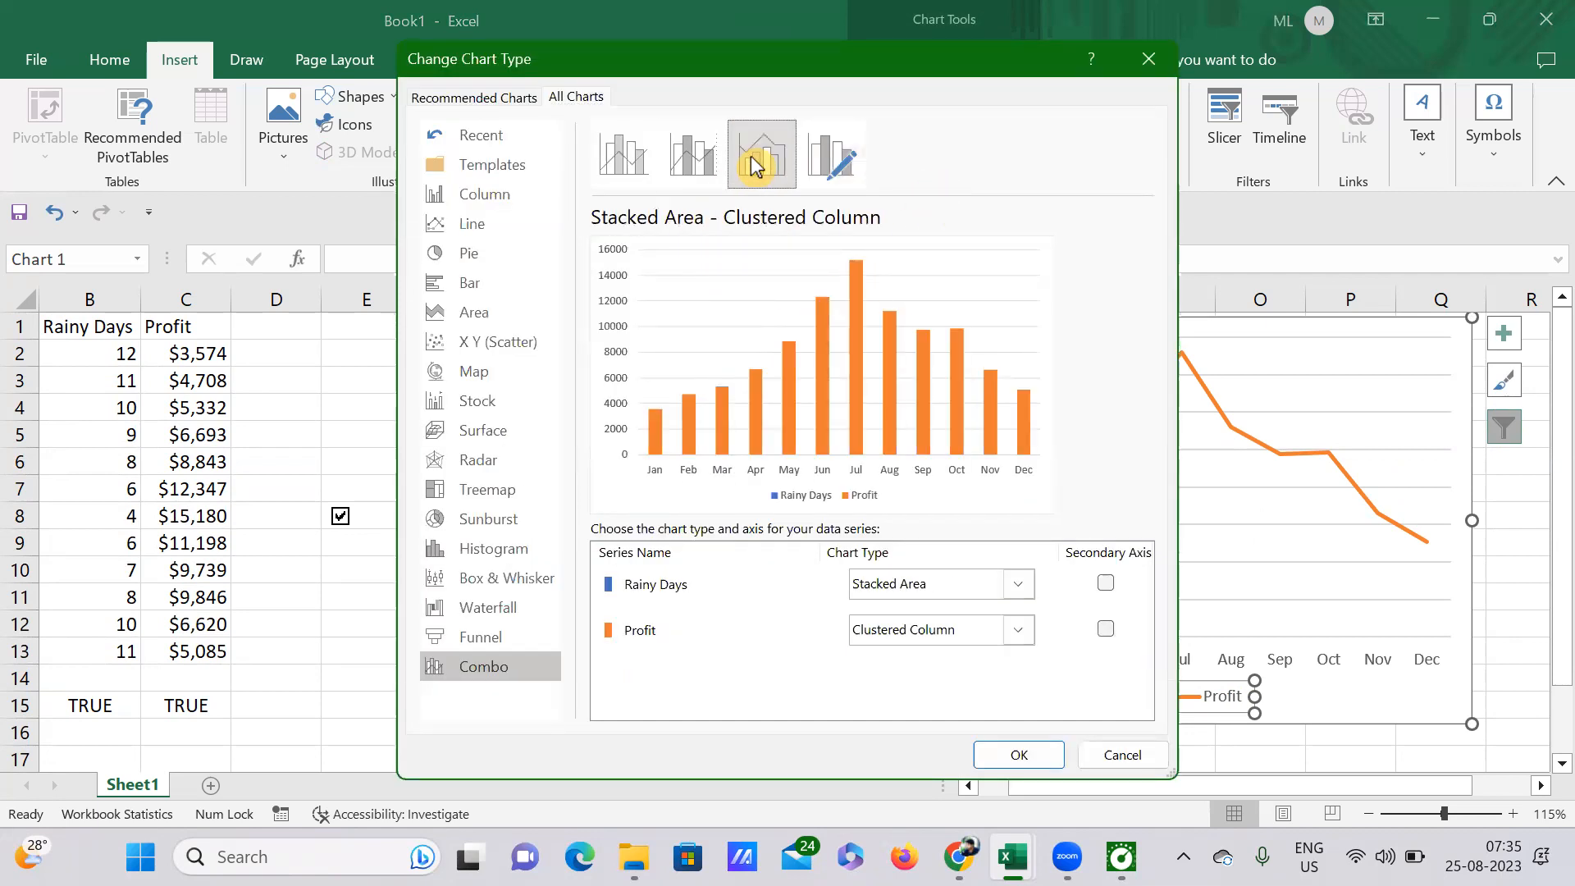
left_click(694, 152)
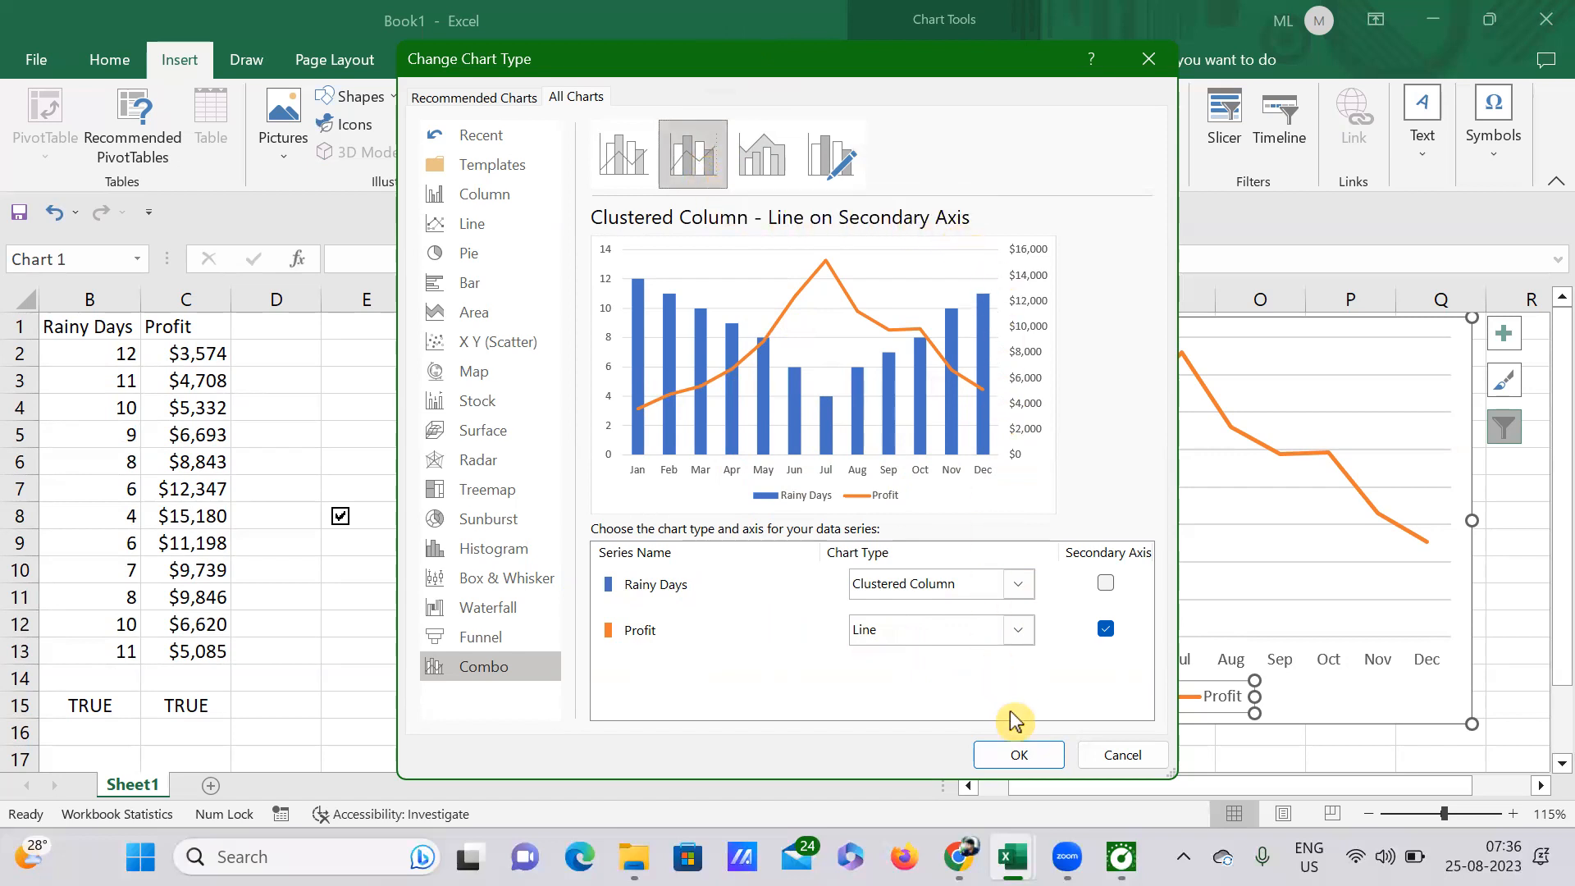
left_click(1017, 748)
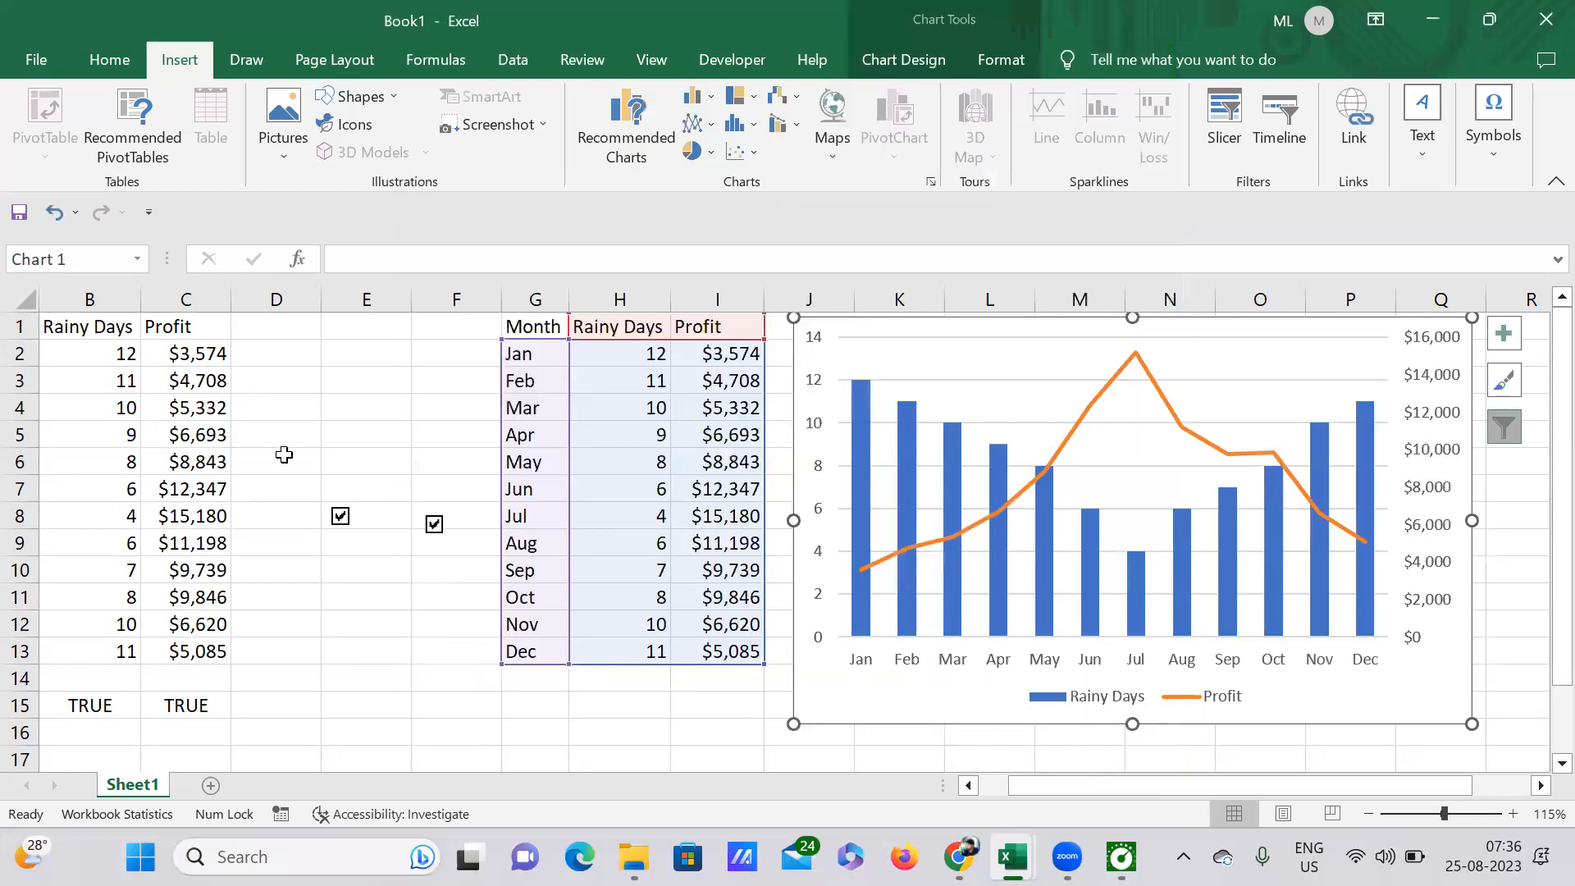
Step: Test the secondary-axis chart by switching the Profit check box off and on, and the Rainy Days check box likewise
left_click(435, 529)
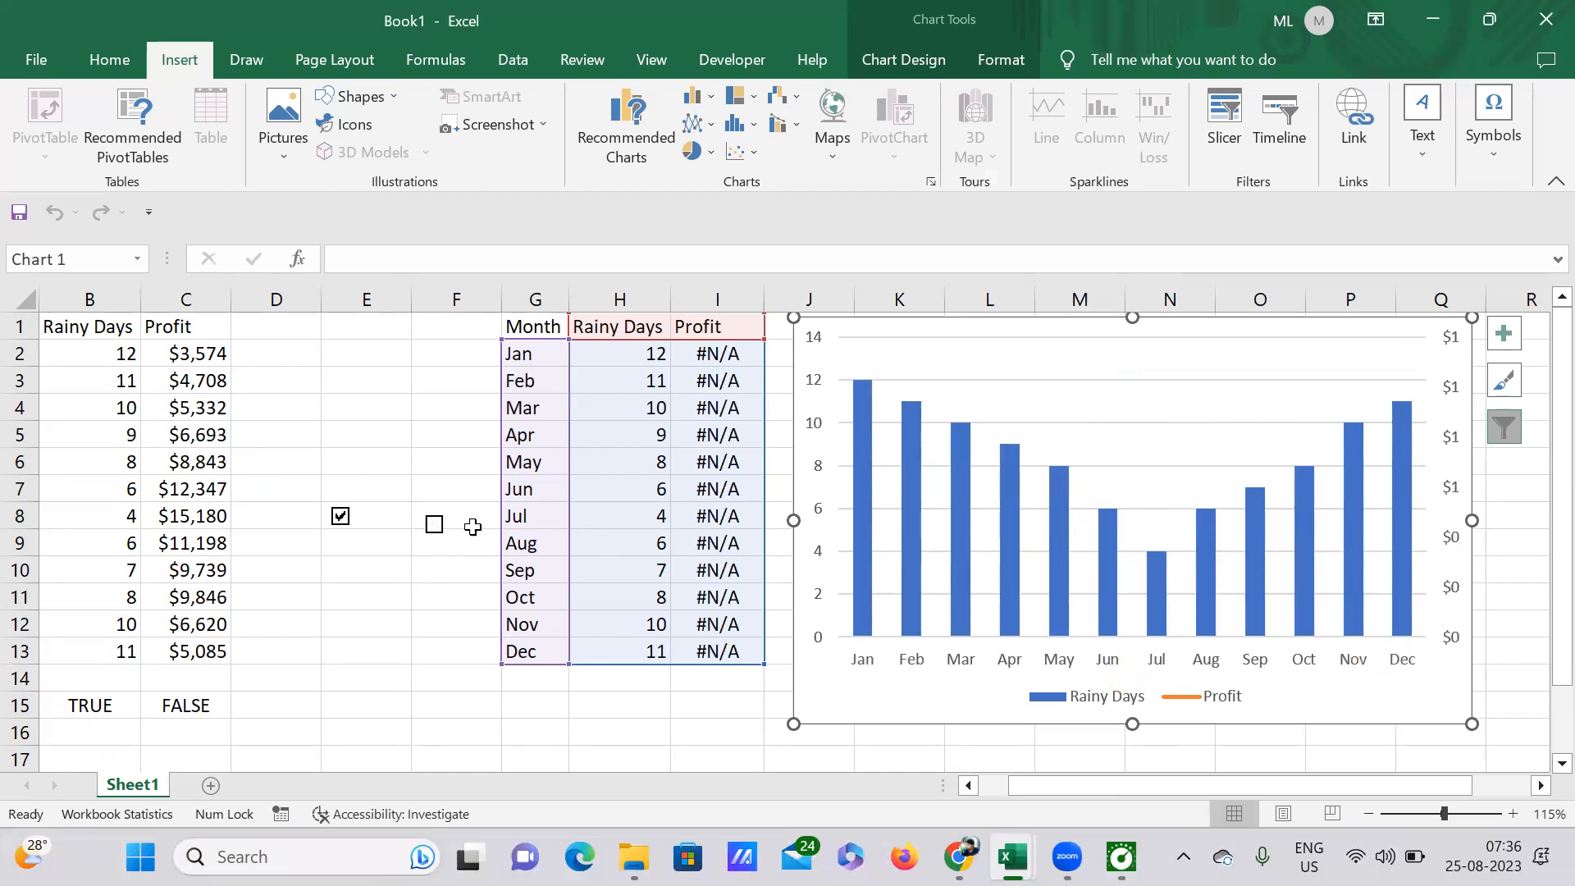
left_click(439, 529)
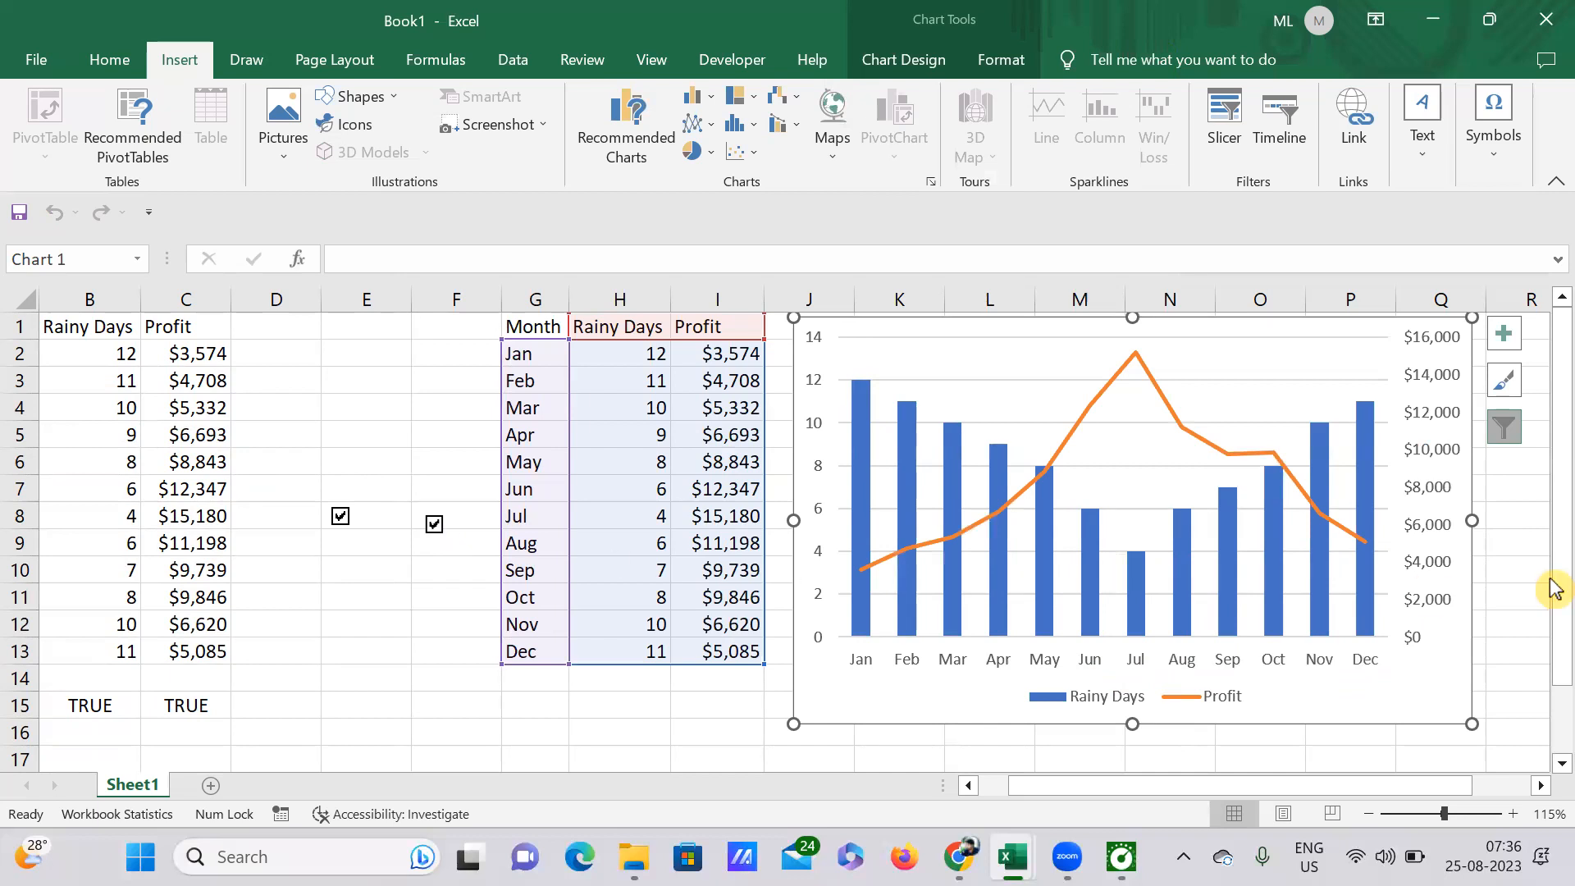
left_click(342, 519)
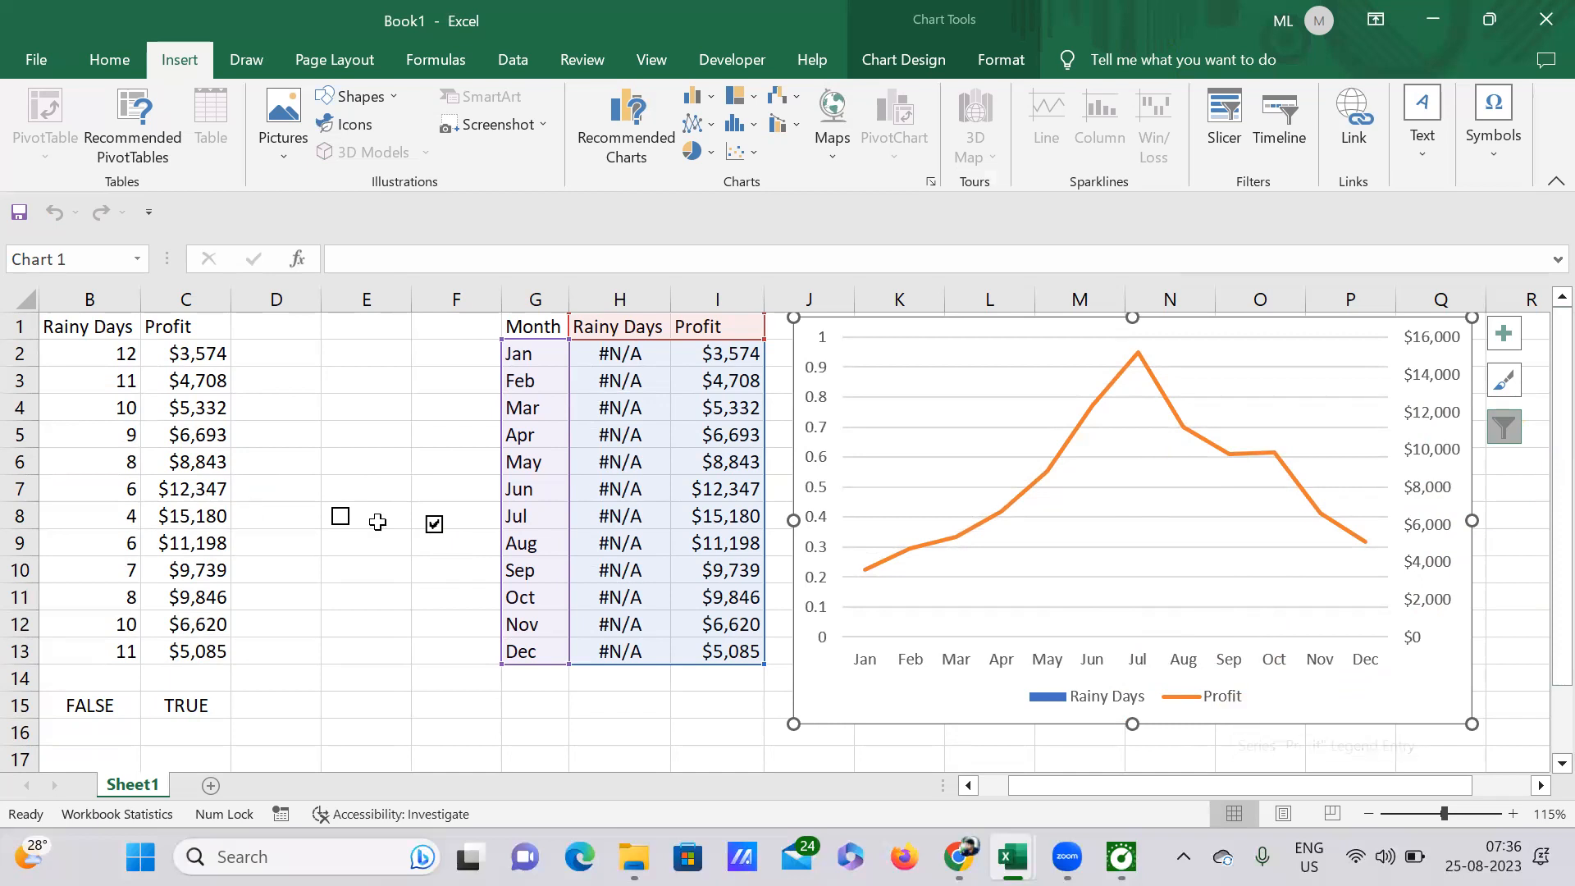
left_click(341, 517)
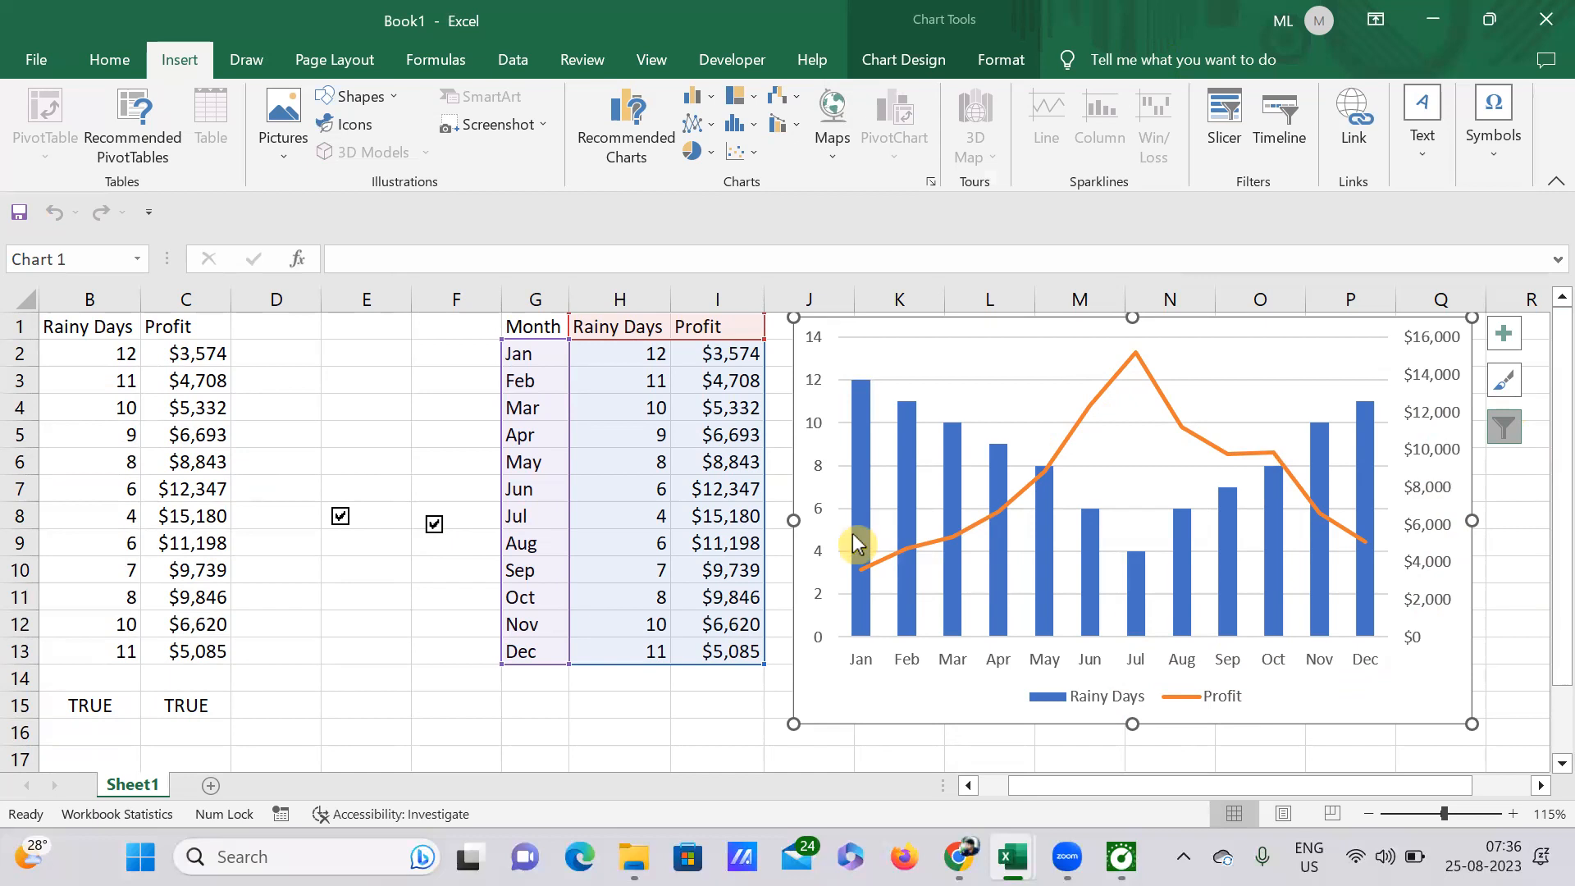
scroll(387, 555, "down", 4)
scroll(386, 555, "up", 4)
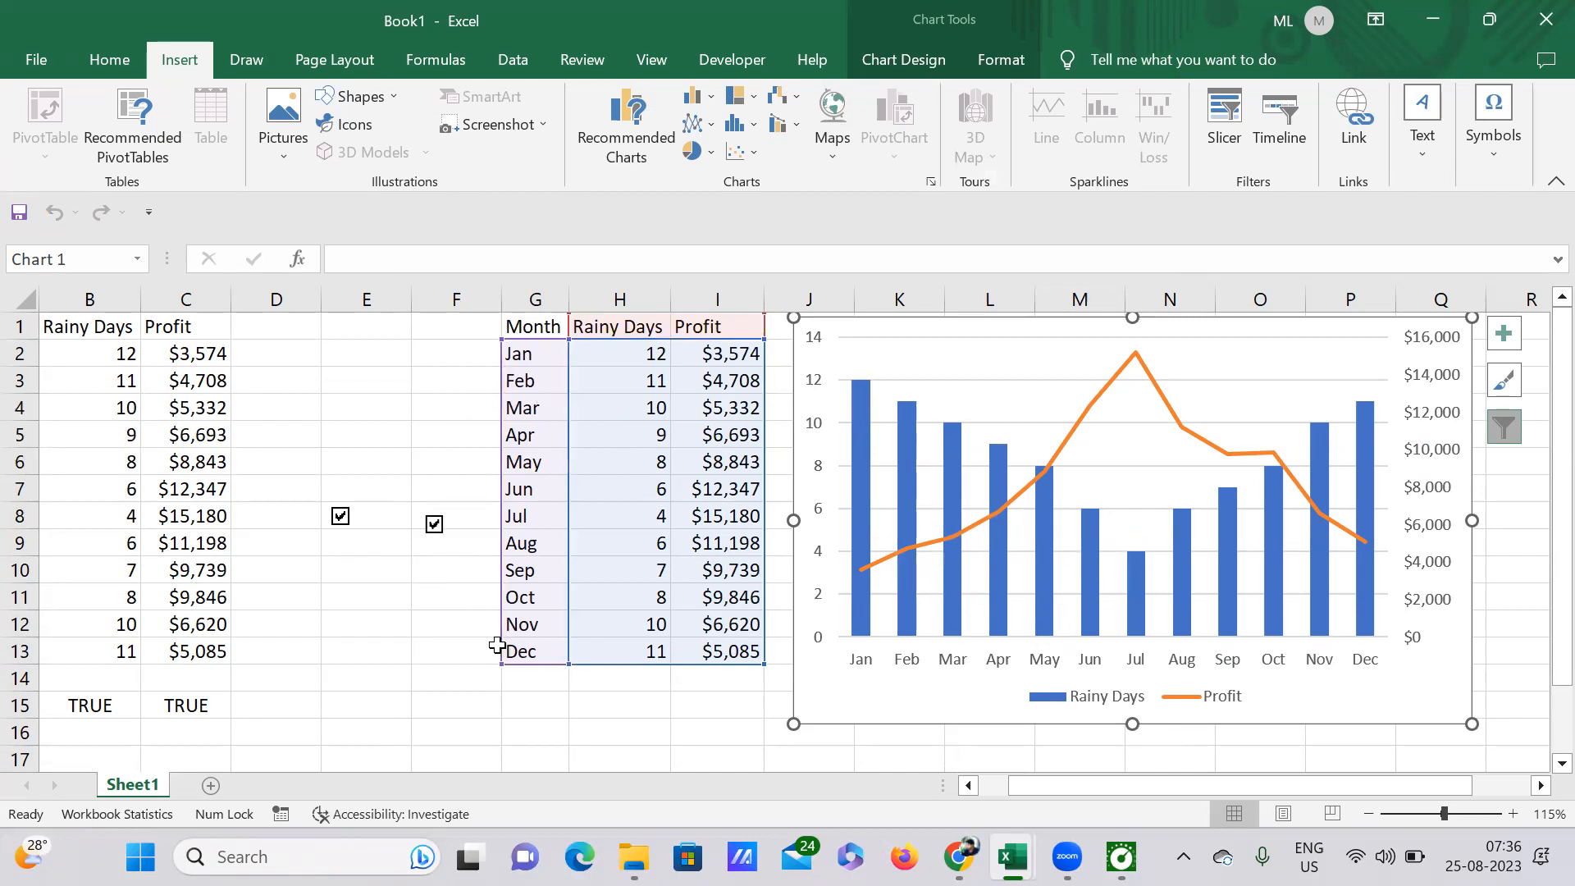
left_click(440, 569)
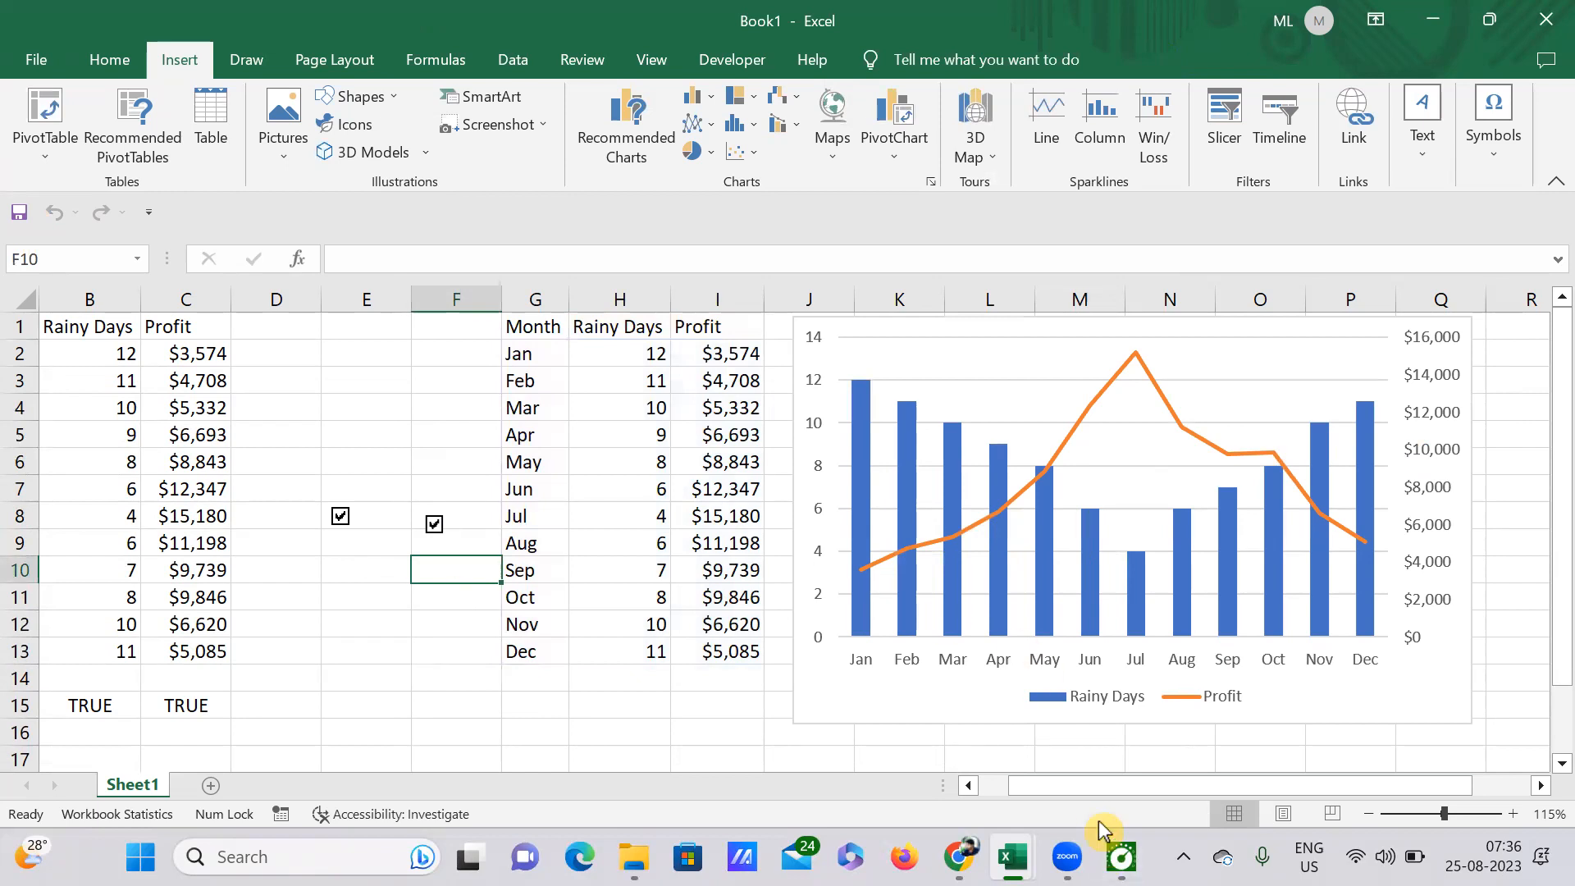
left_click(401, 617)
left_click_drag(1388, 786, 1494, 816)
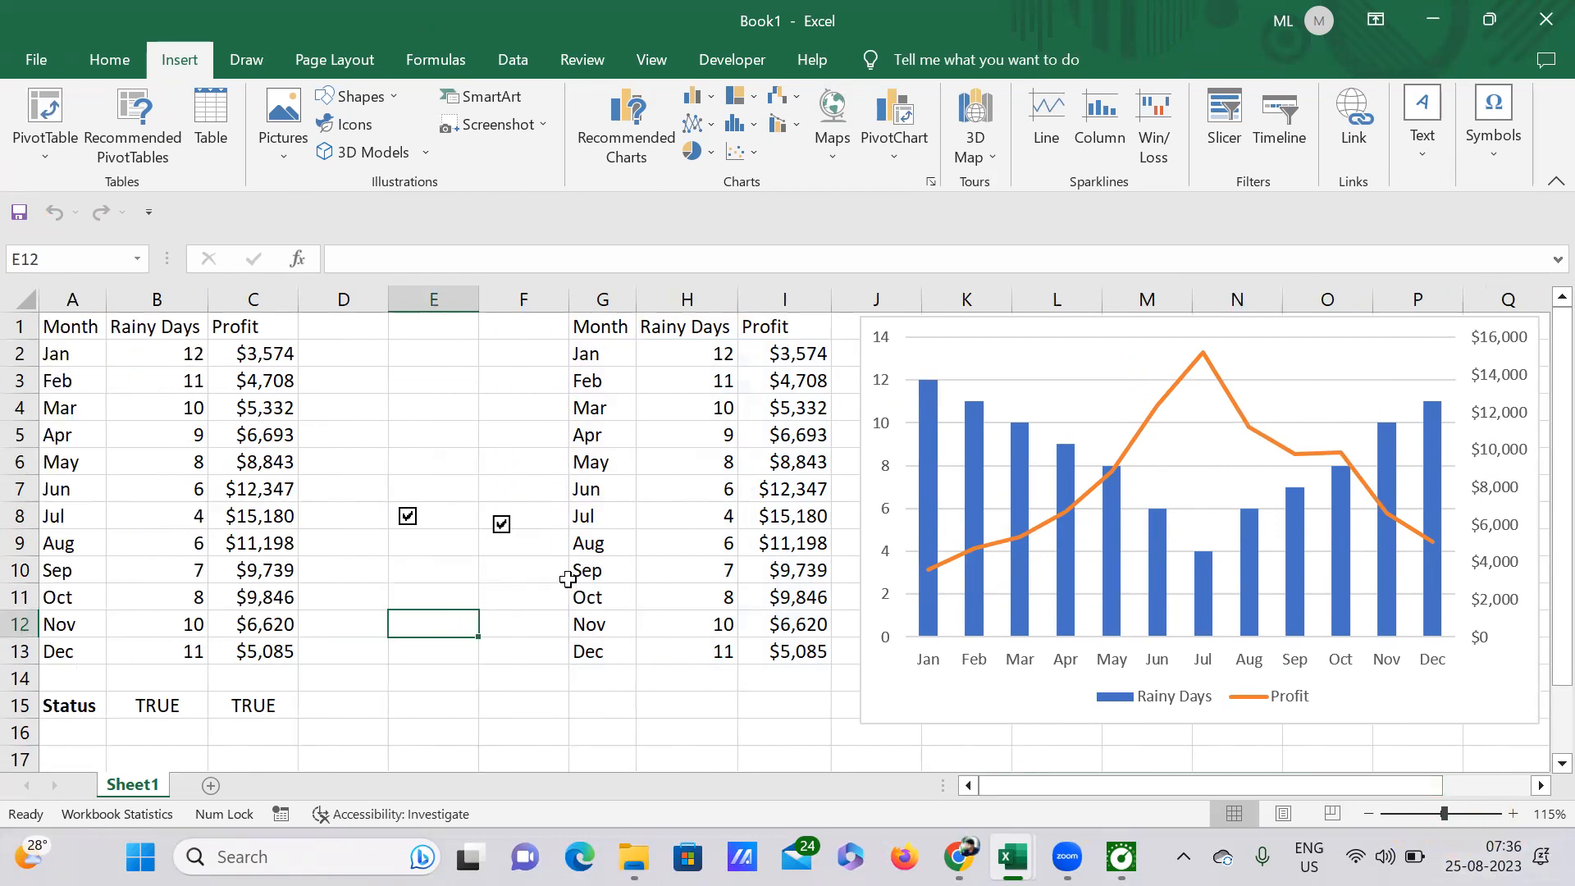
left_click(483, 459)
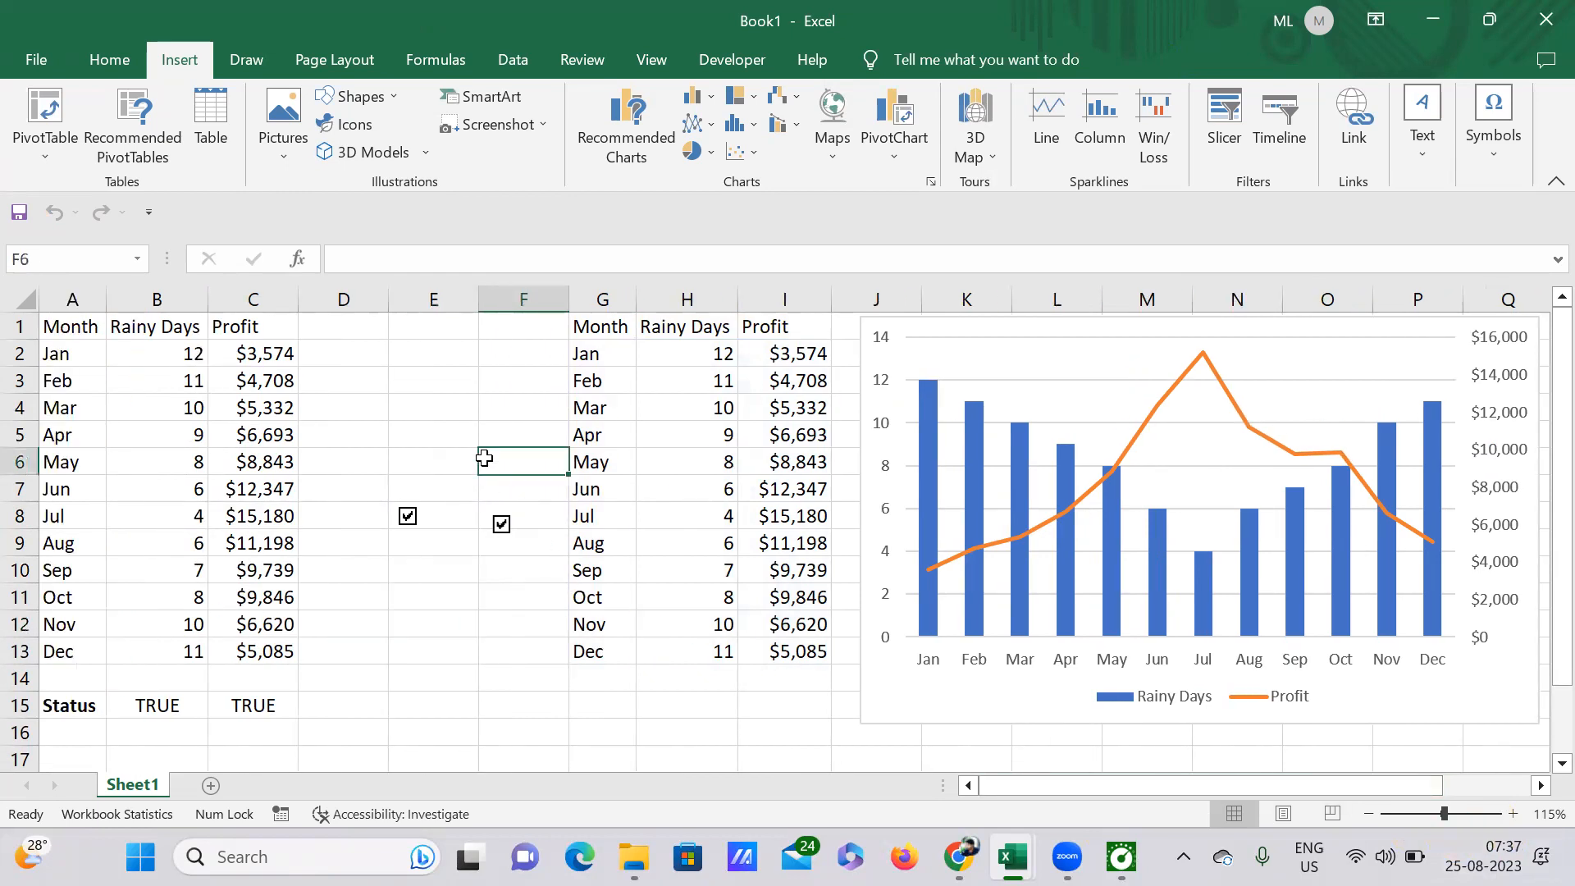
left_click(538, 588)
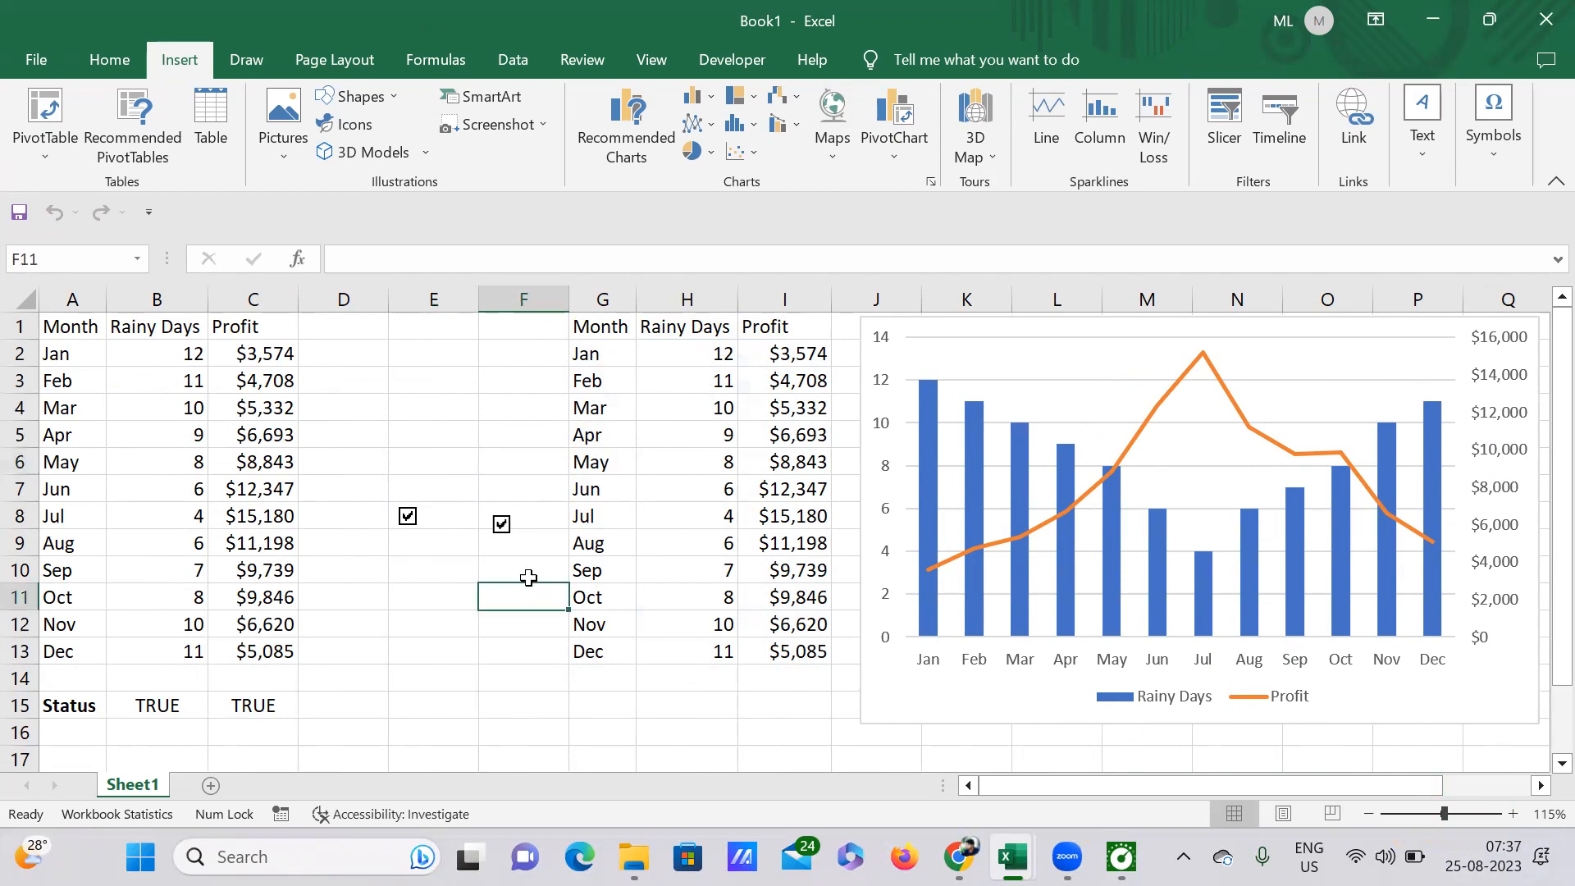
Step: Insert a form-control check box in cell A18, below the Status row
scroll(524, 564, "down", 4)
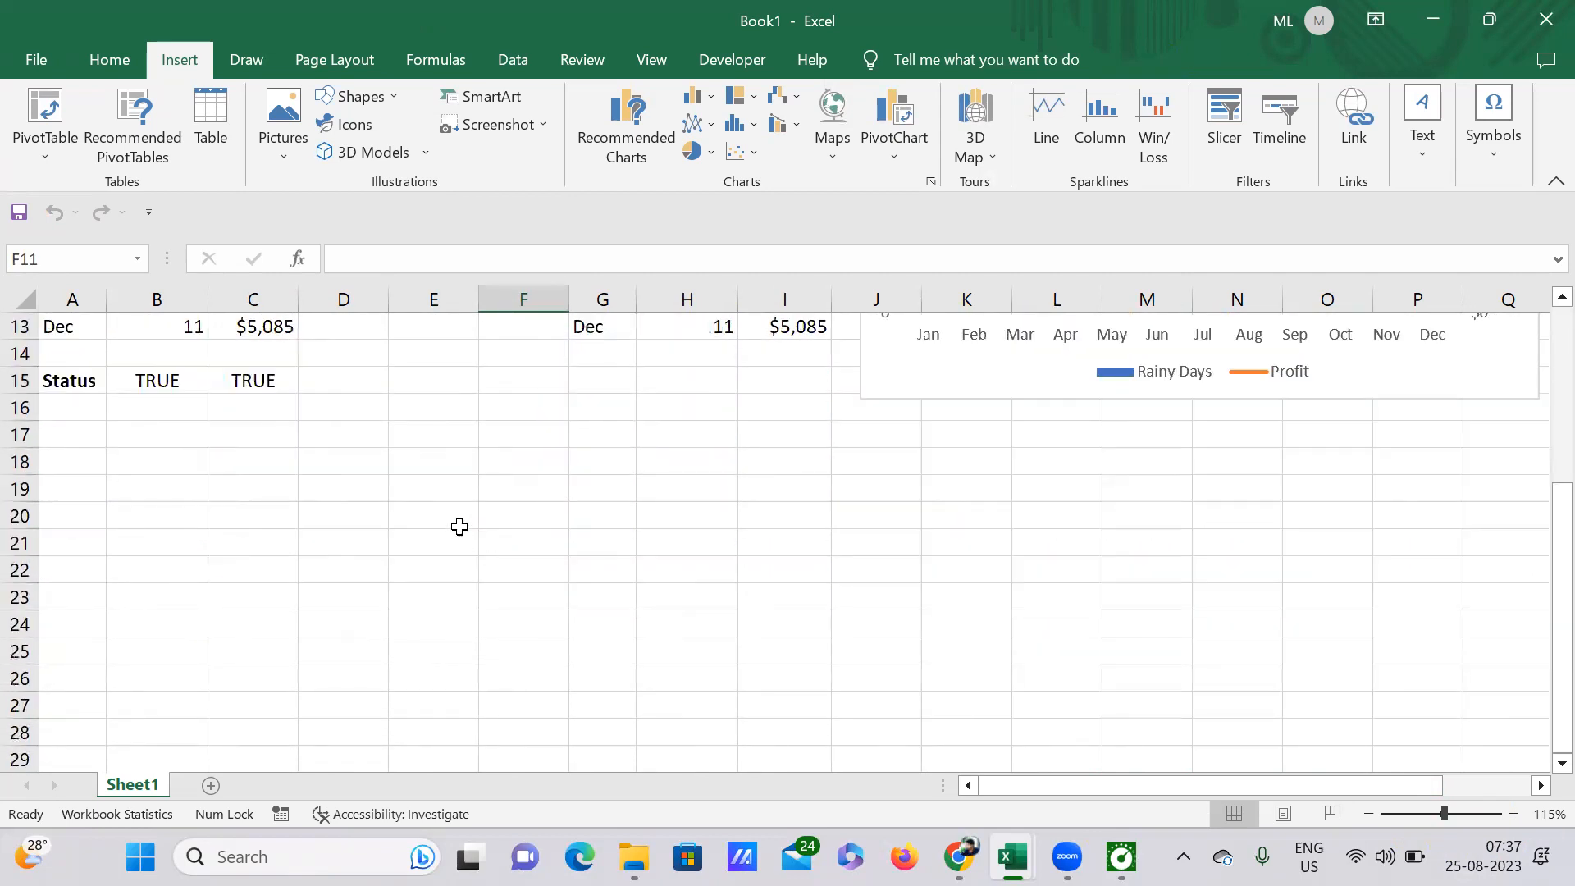
scroll(522, 533, "up", 2)
scroll(523, 534, "down", 4)
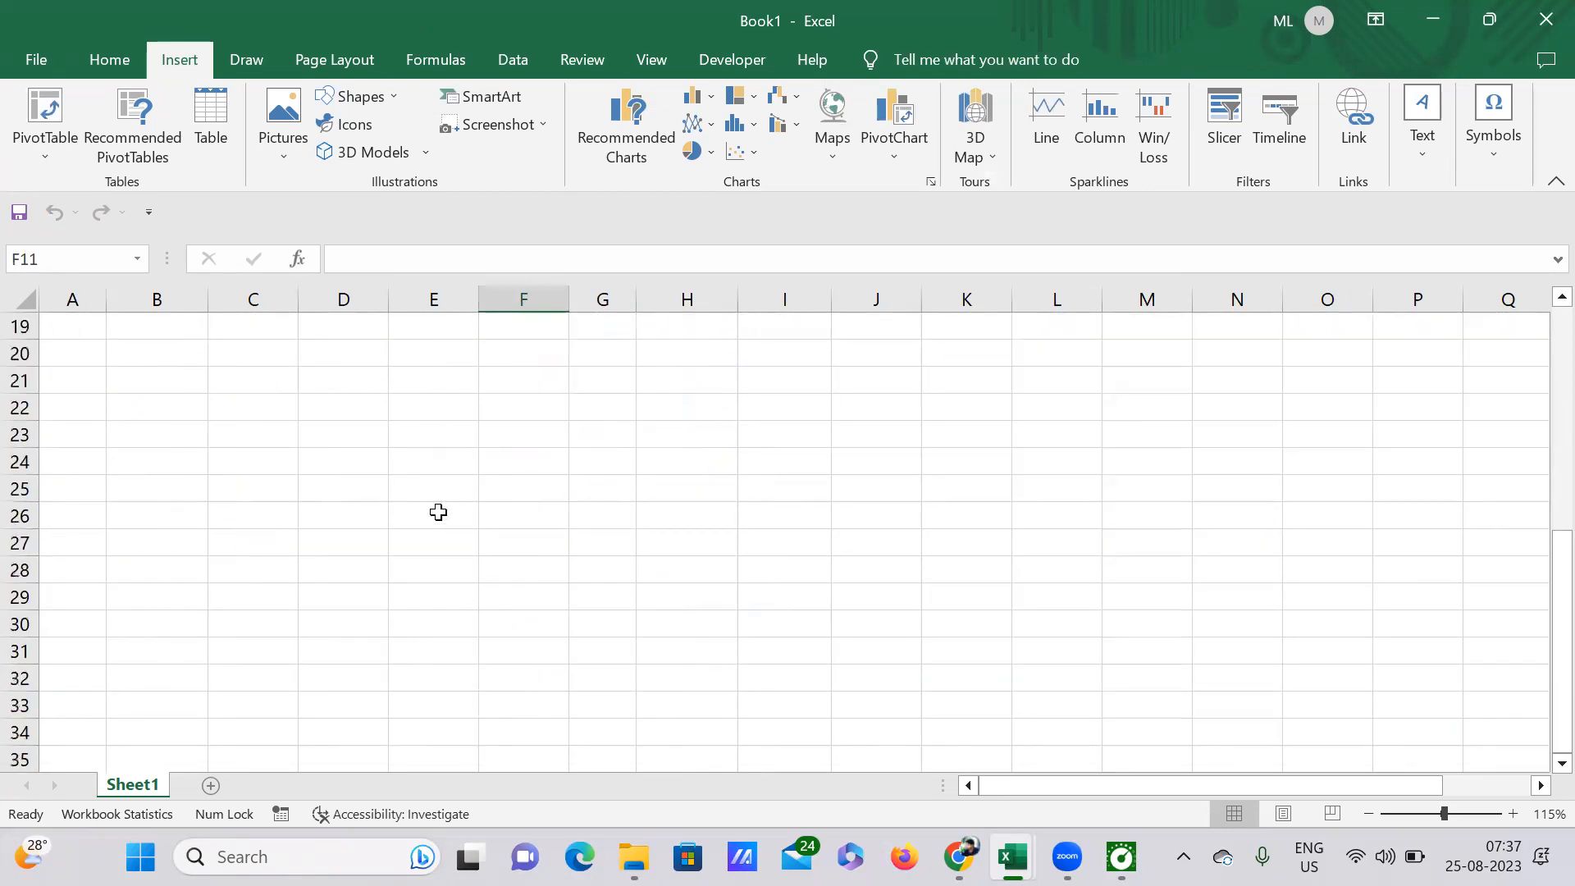
scroll(159, 494, "up", 2)
left_click(95, 466)
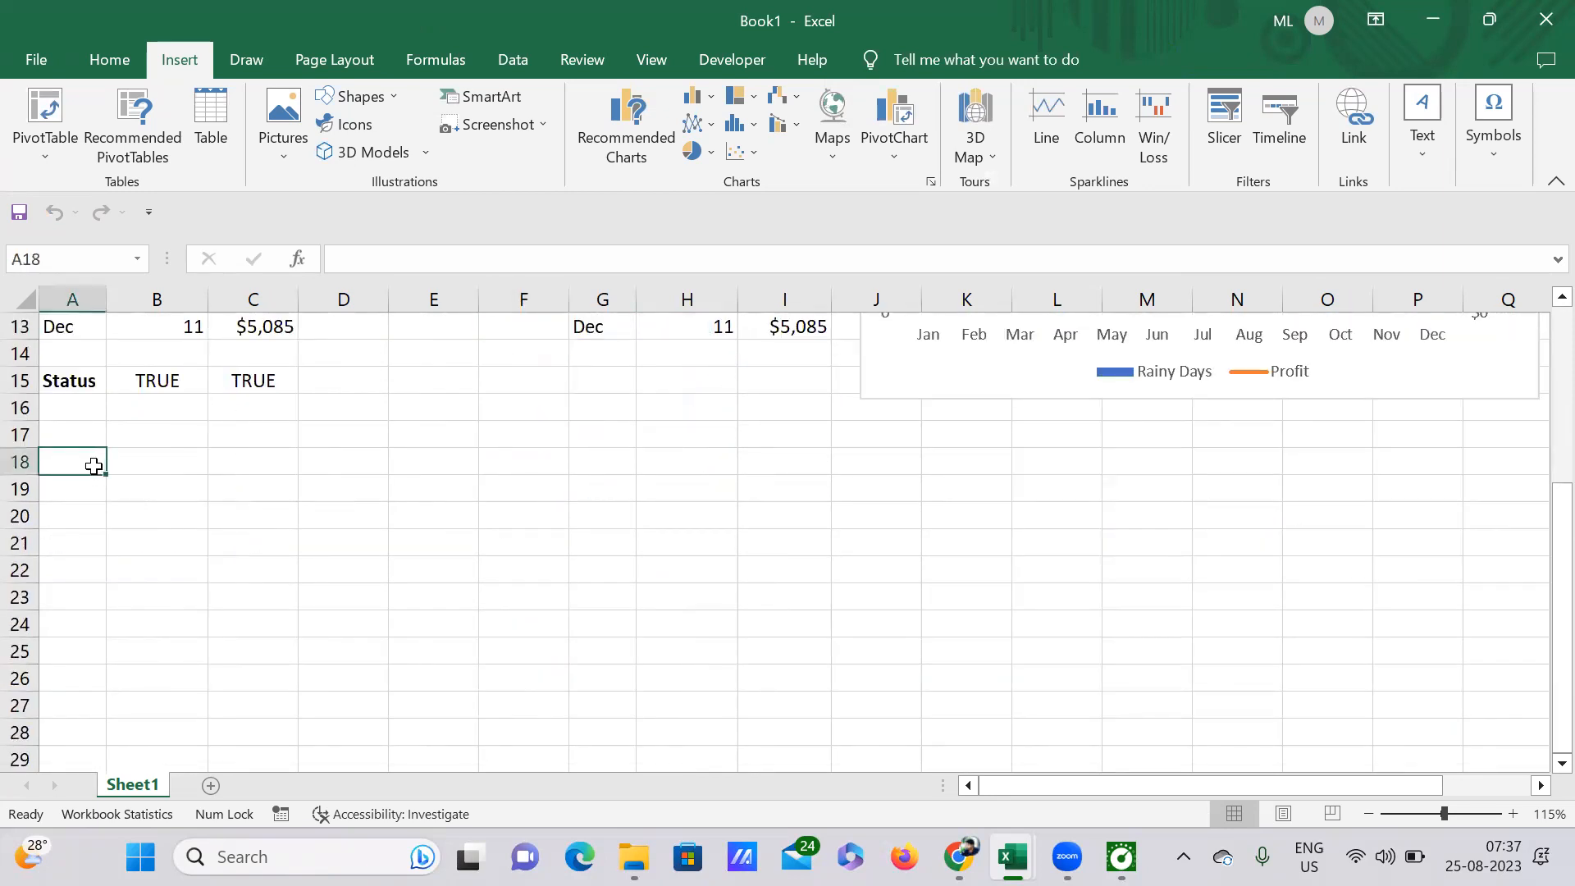
left_click(729, 61)
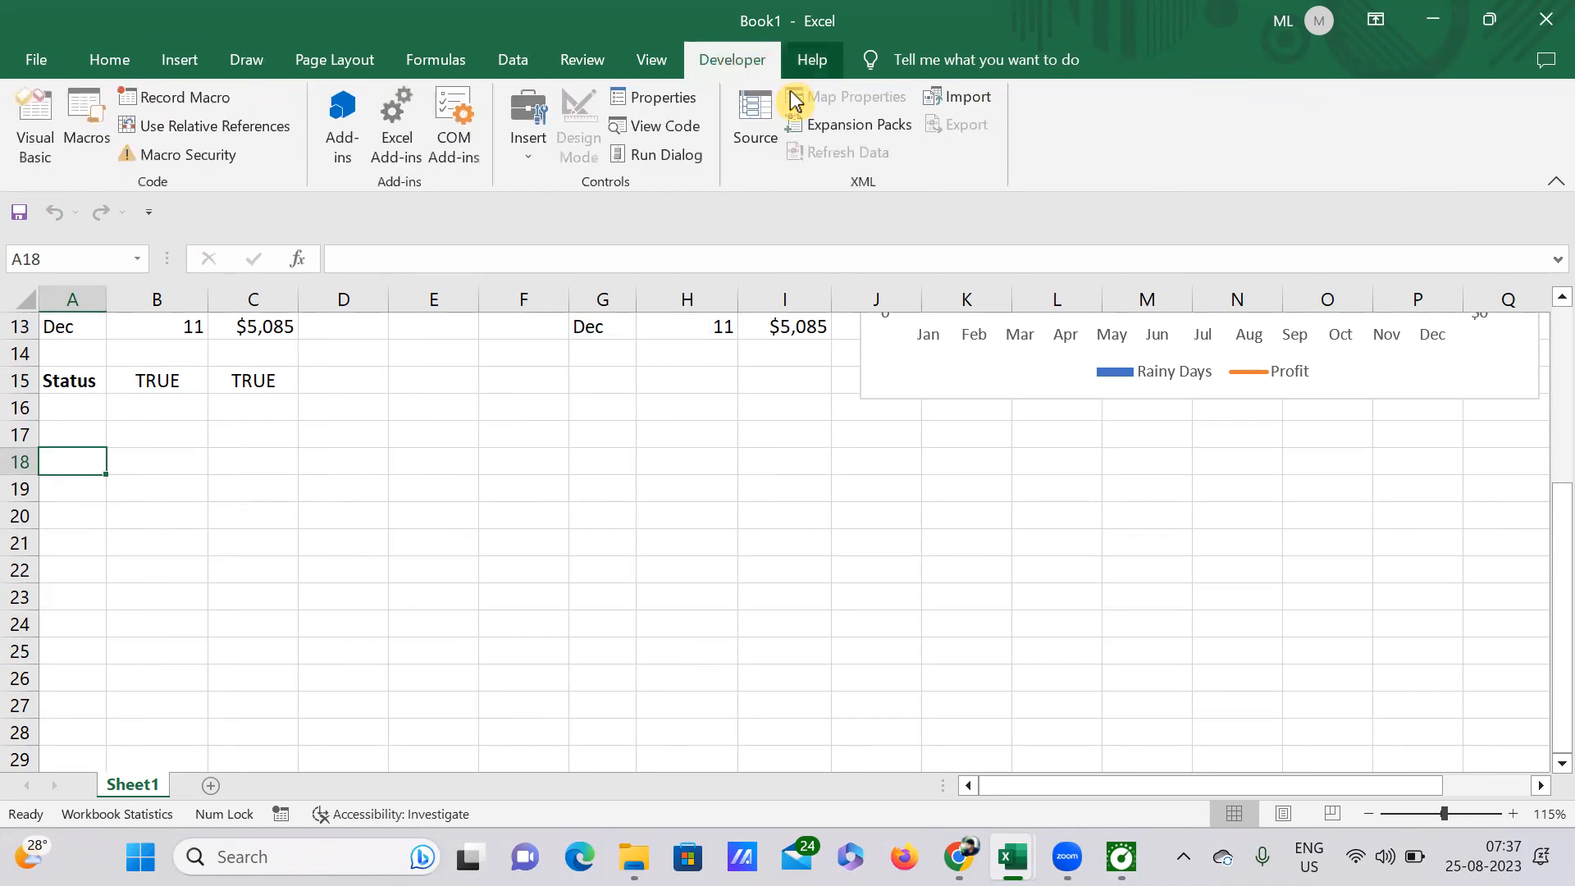
left_click(521, 152)
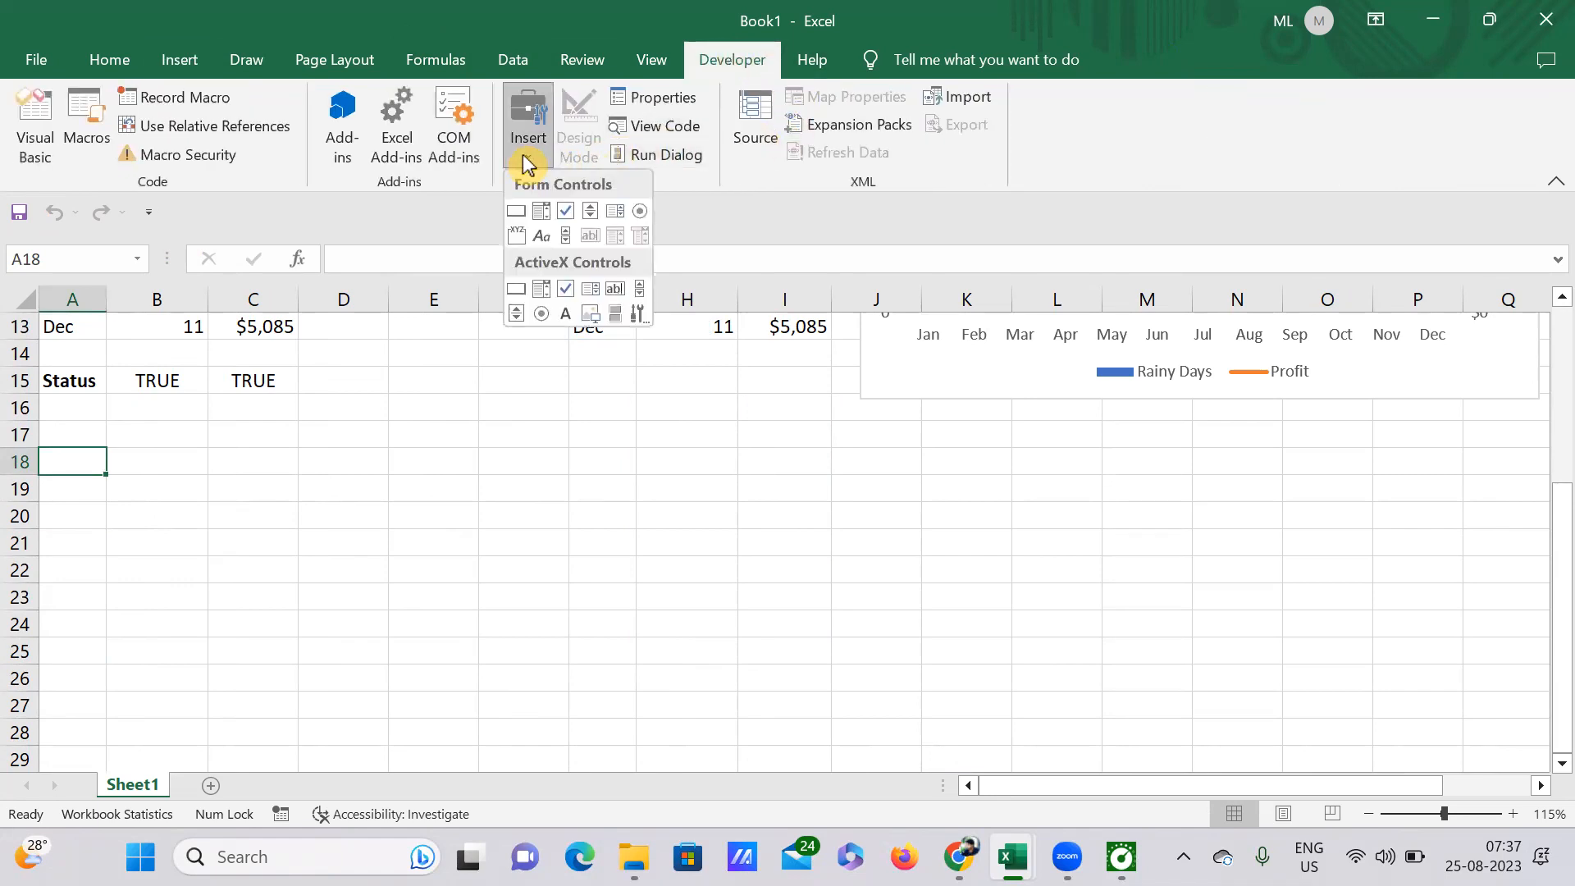
left_click(565, 213)
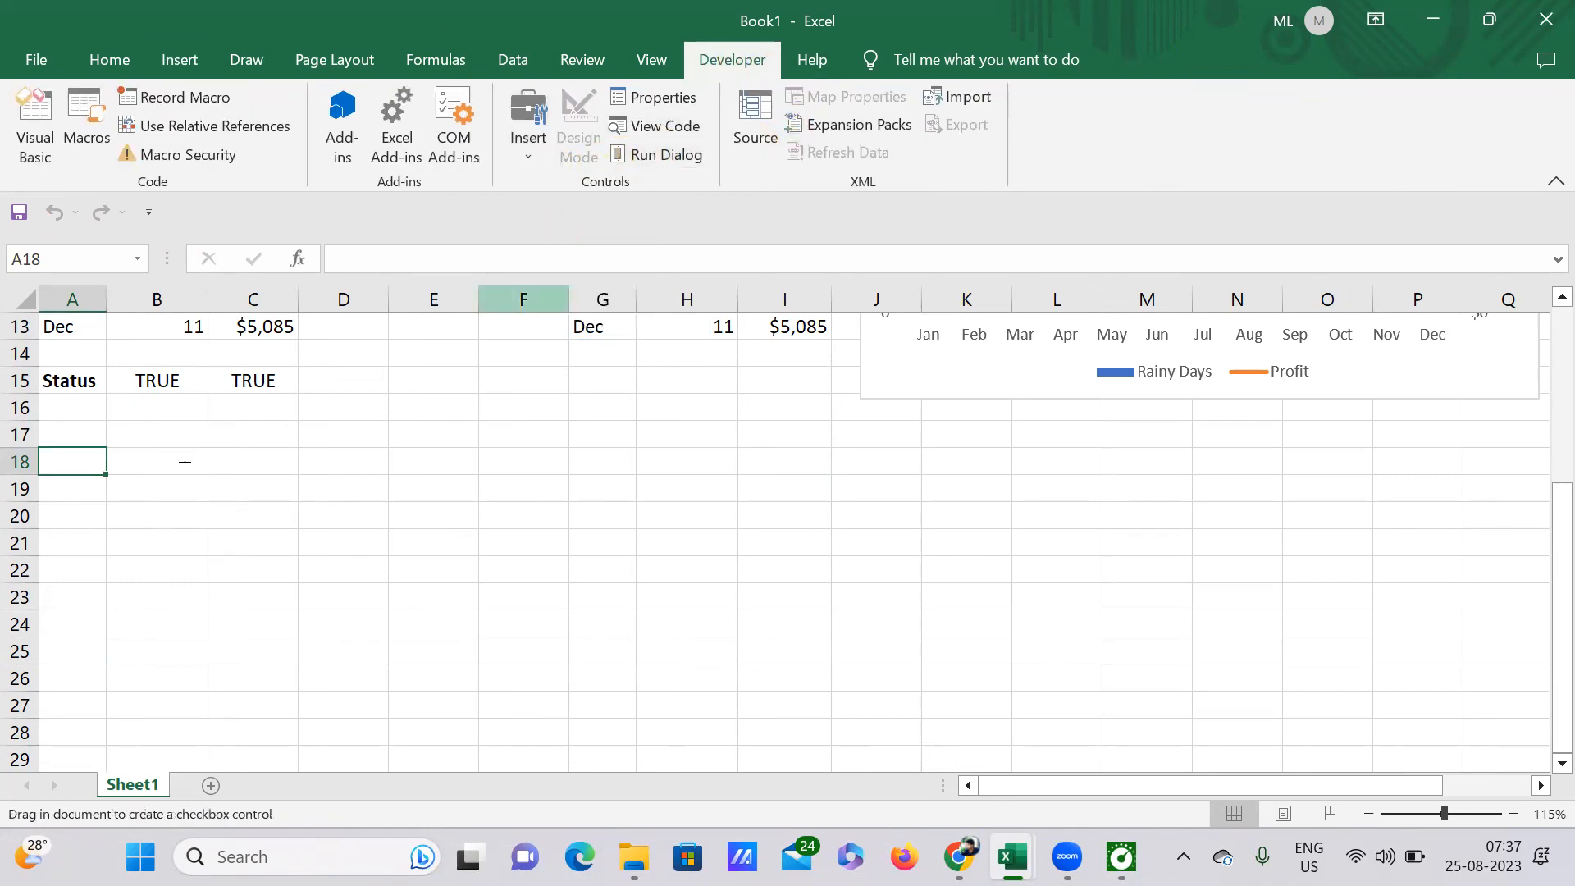
left_click(73, 466)
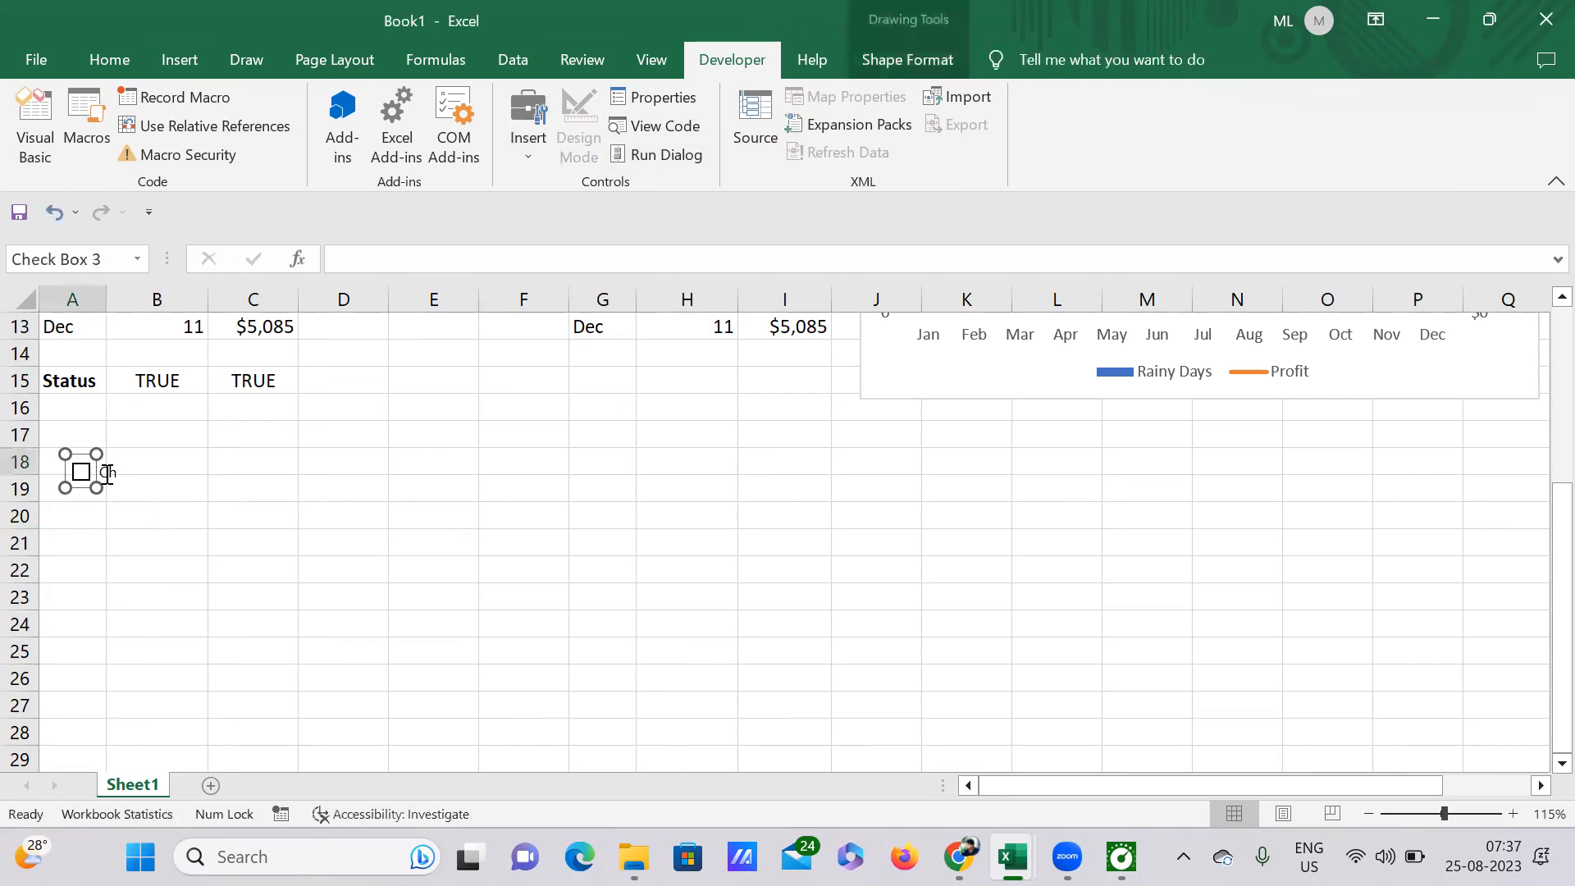
left_click(161, 467)
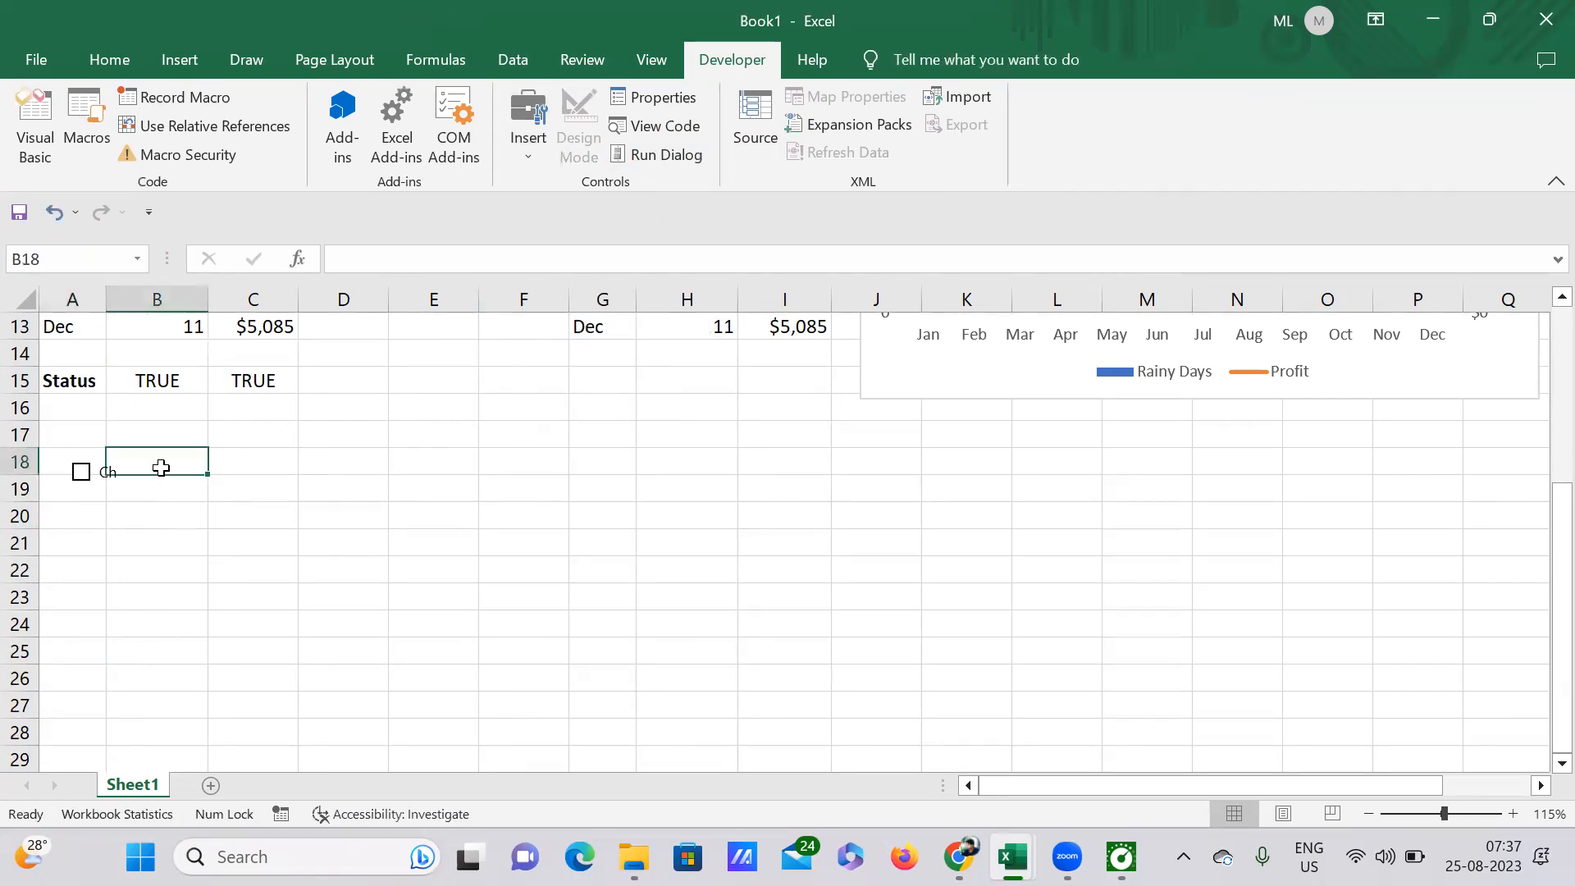
left_click(63, 448)
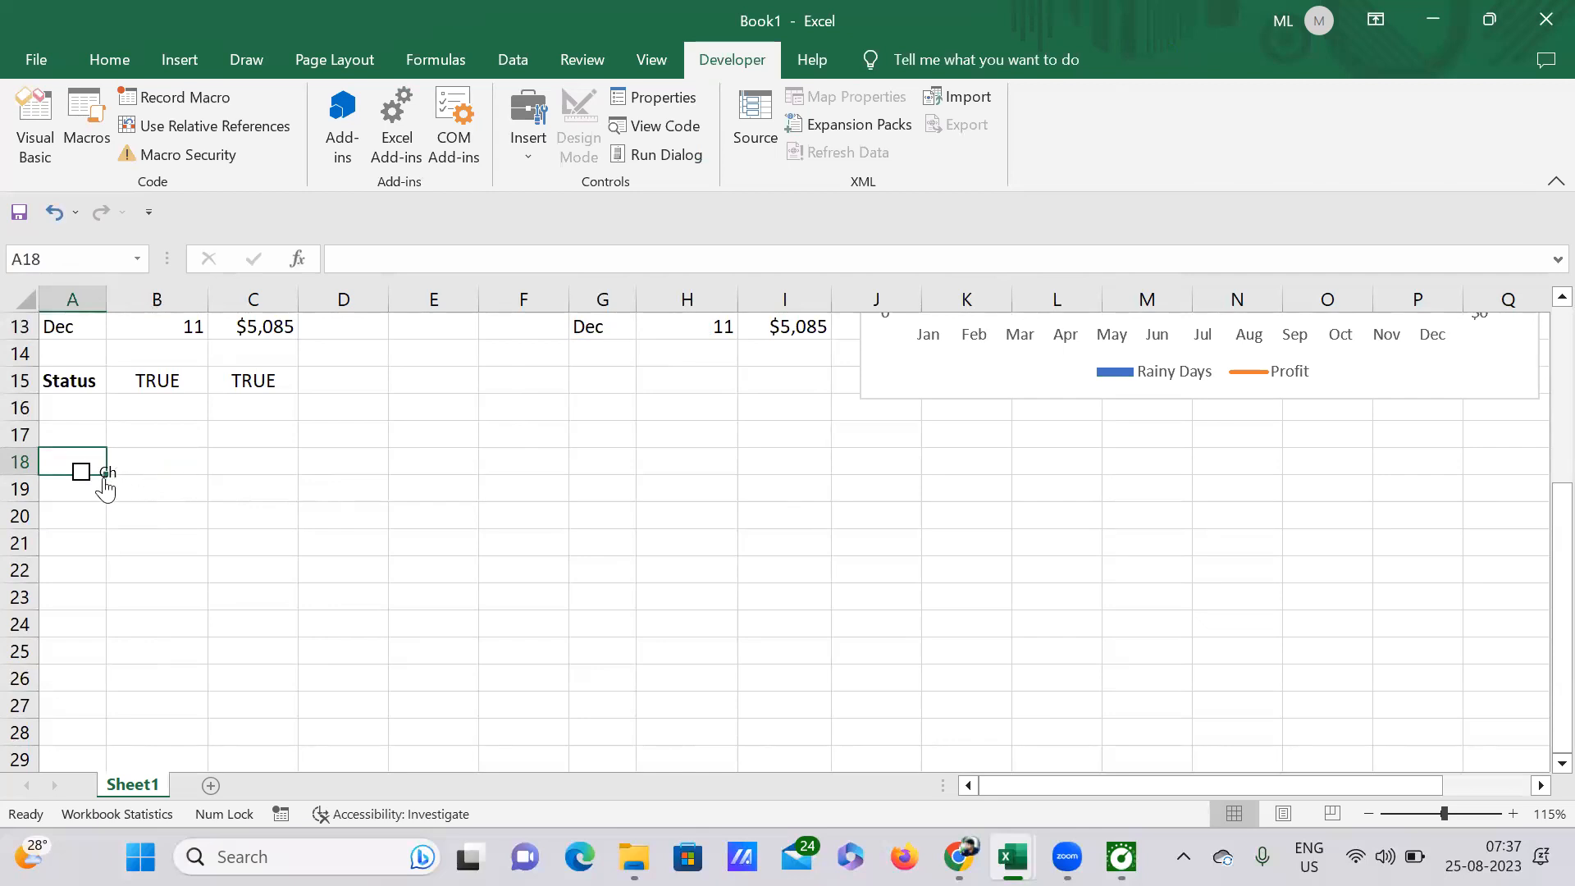
left_click(153, 483)
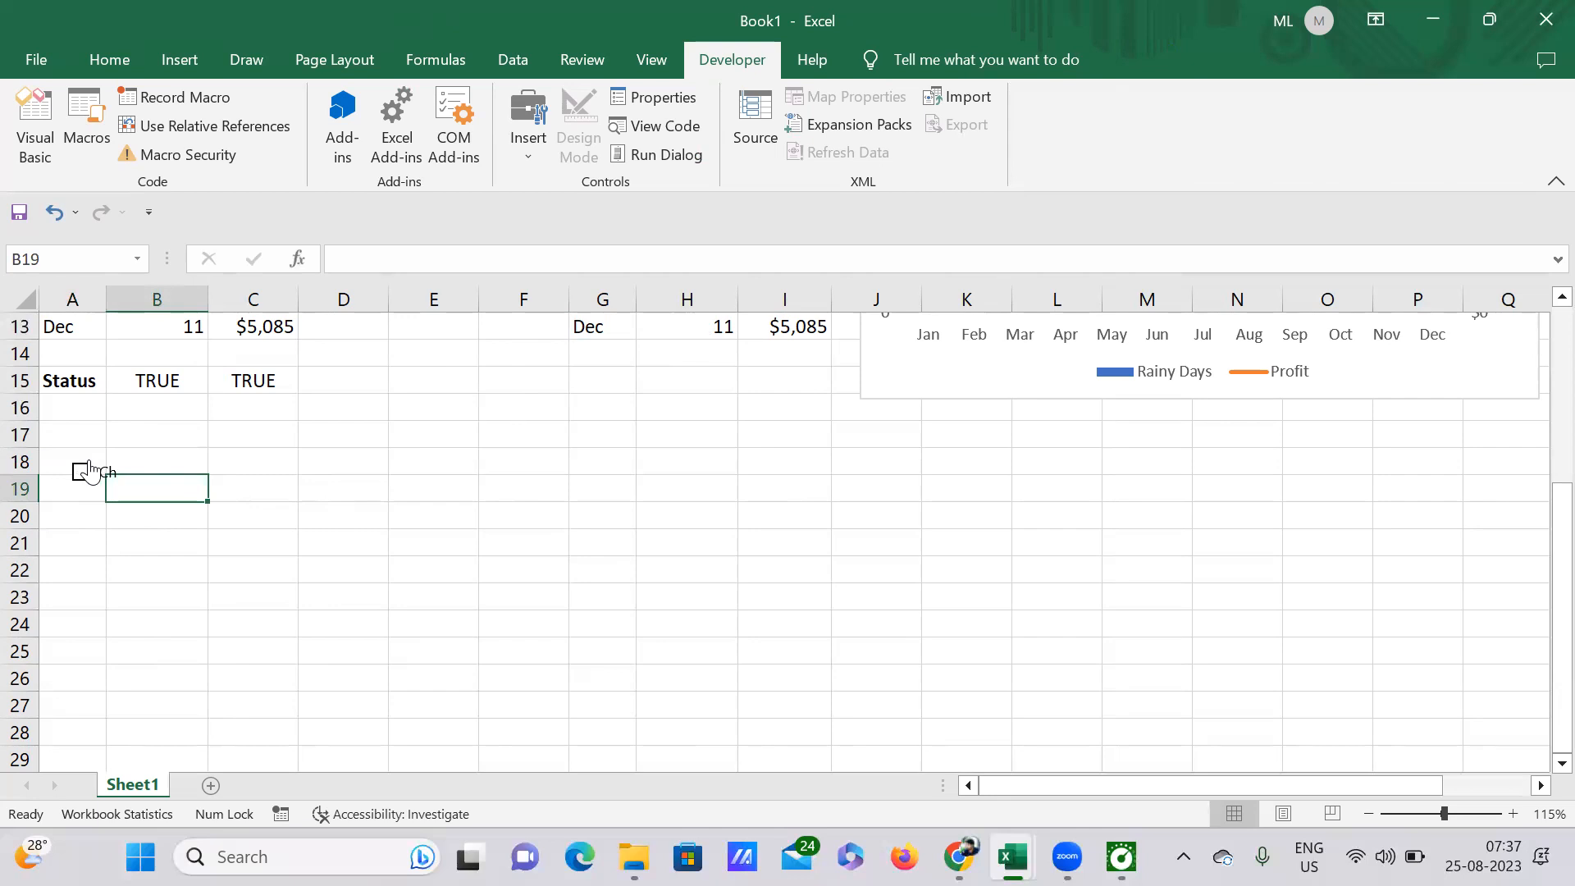
right_click(90, 471)
left_click(247, 518)
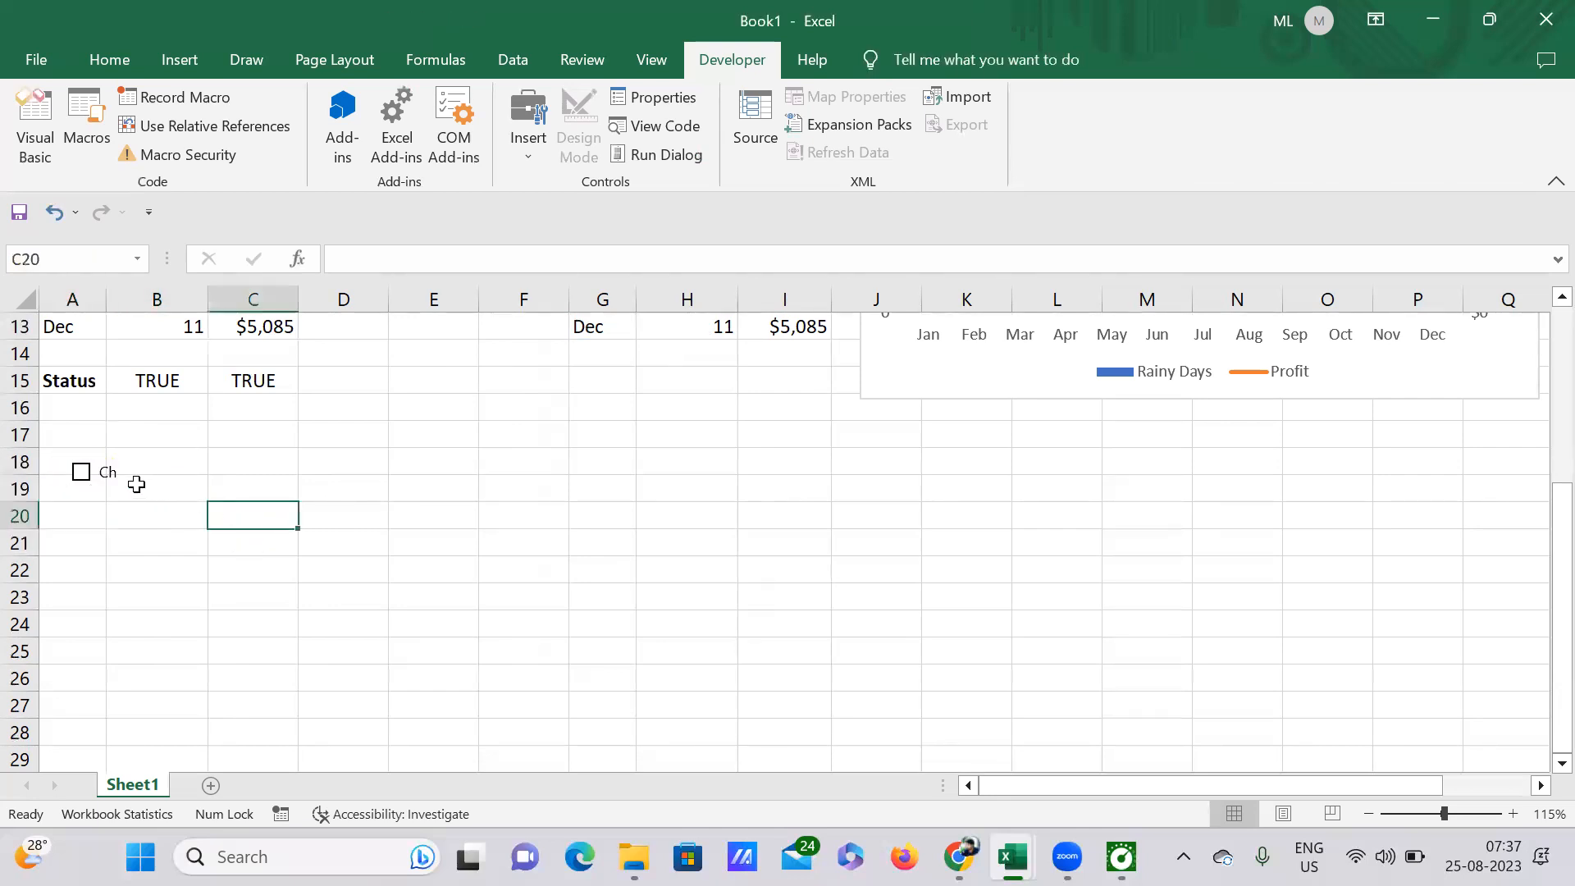
right_click(92, 452)
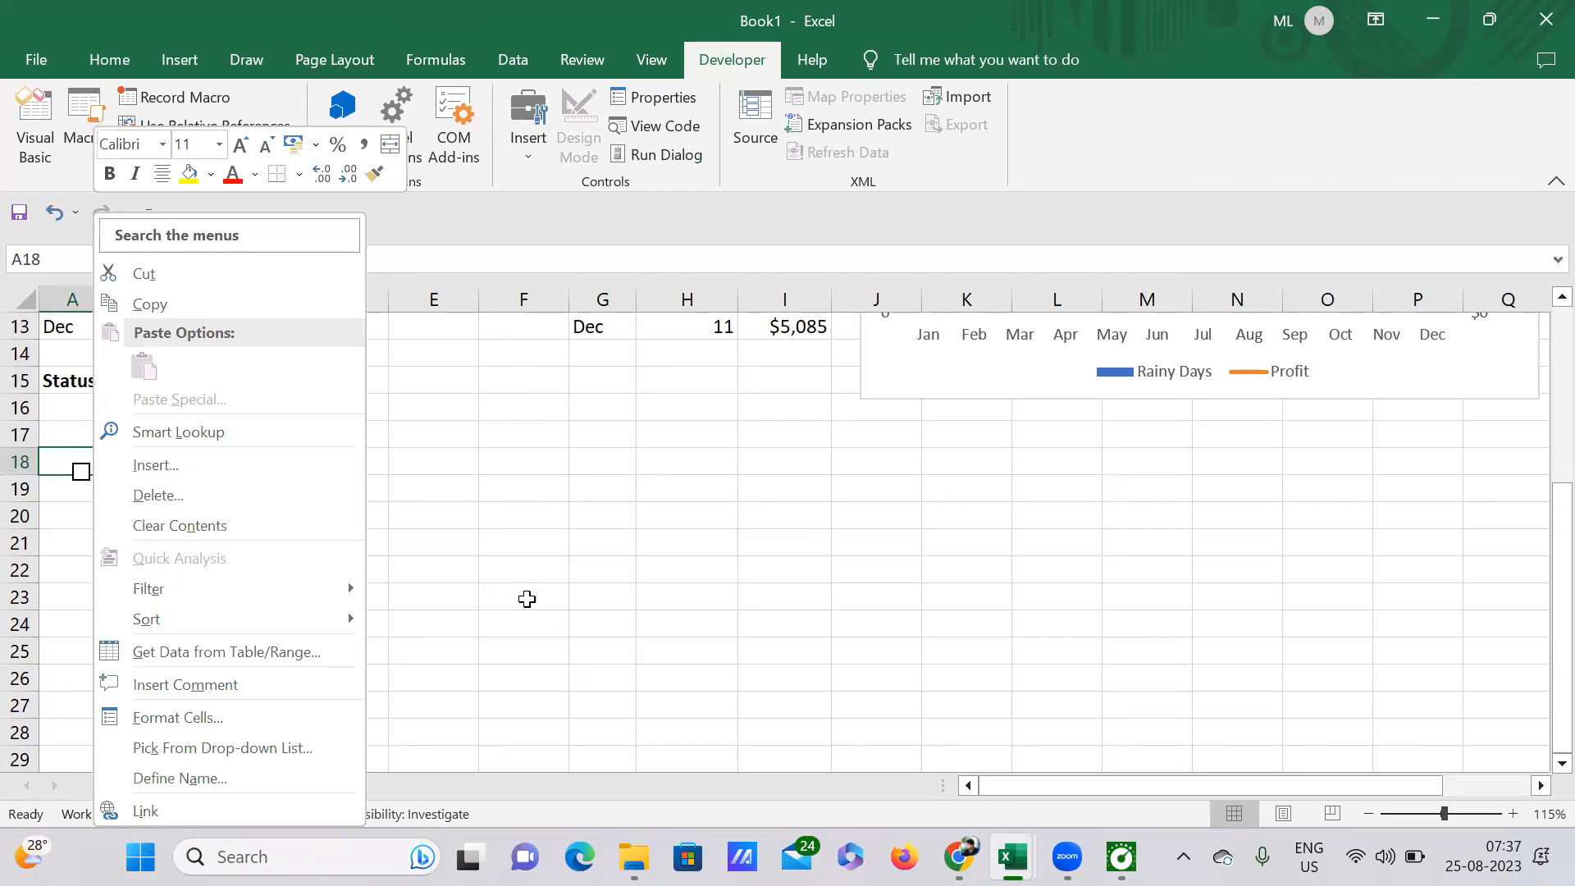
key("Escape")
Step: Widen the new check box until its full caption fits, and align it with the start of cell A18
scroll(166, 502, "up", 3, "ctrl")
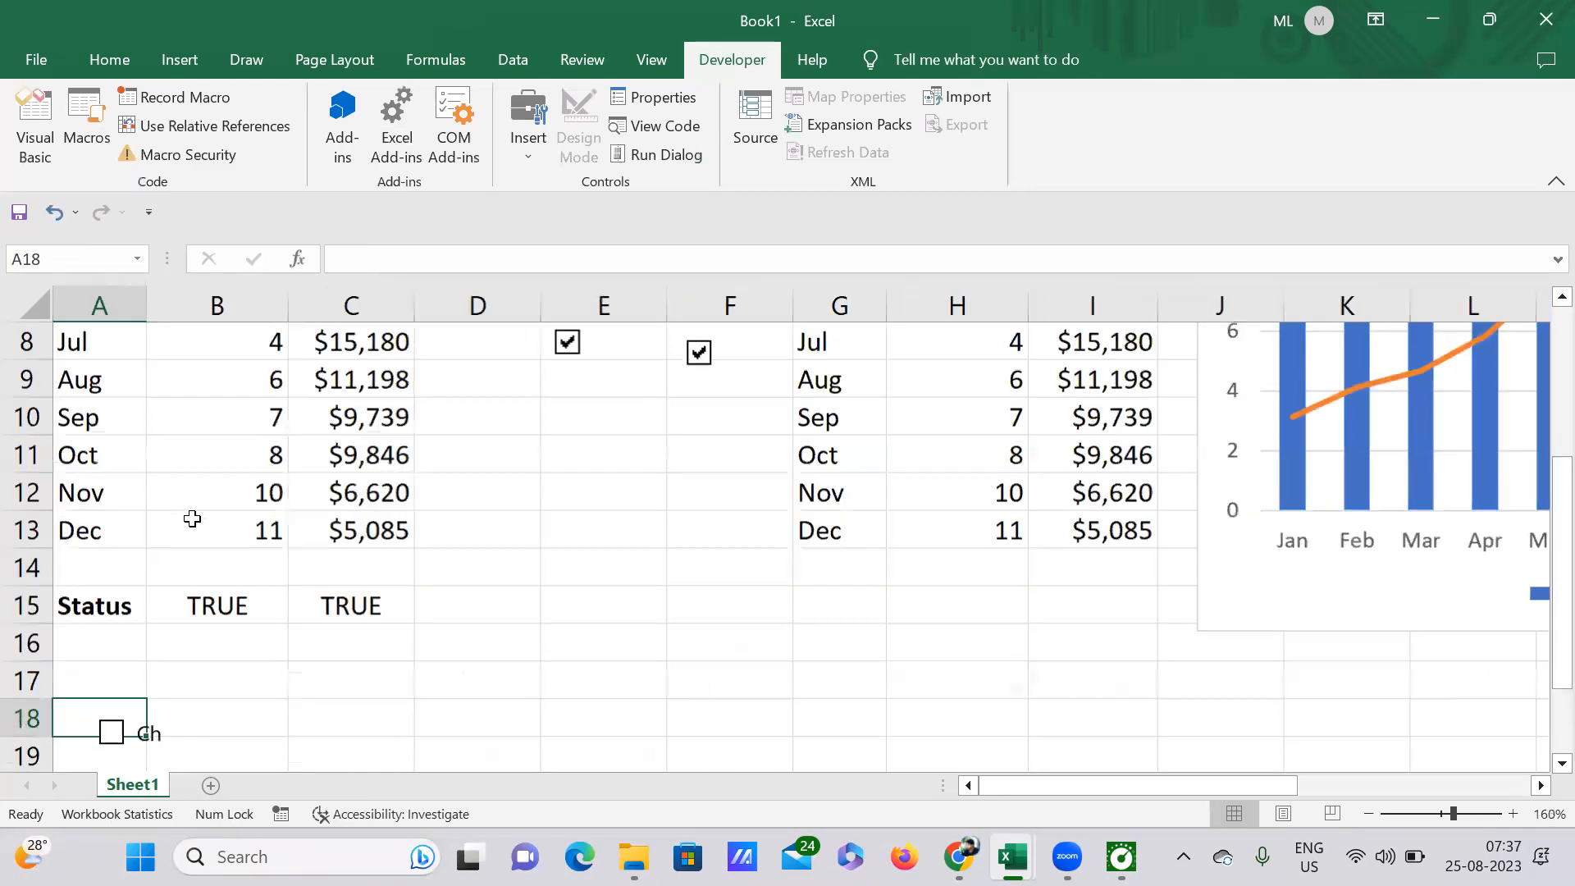
scroll(194, 524, "down", 3)
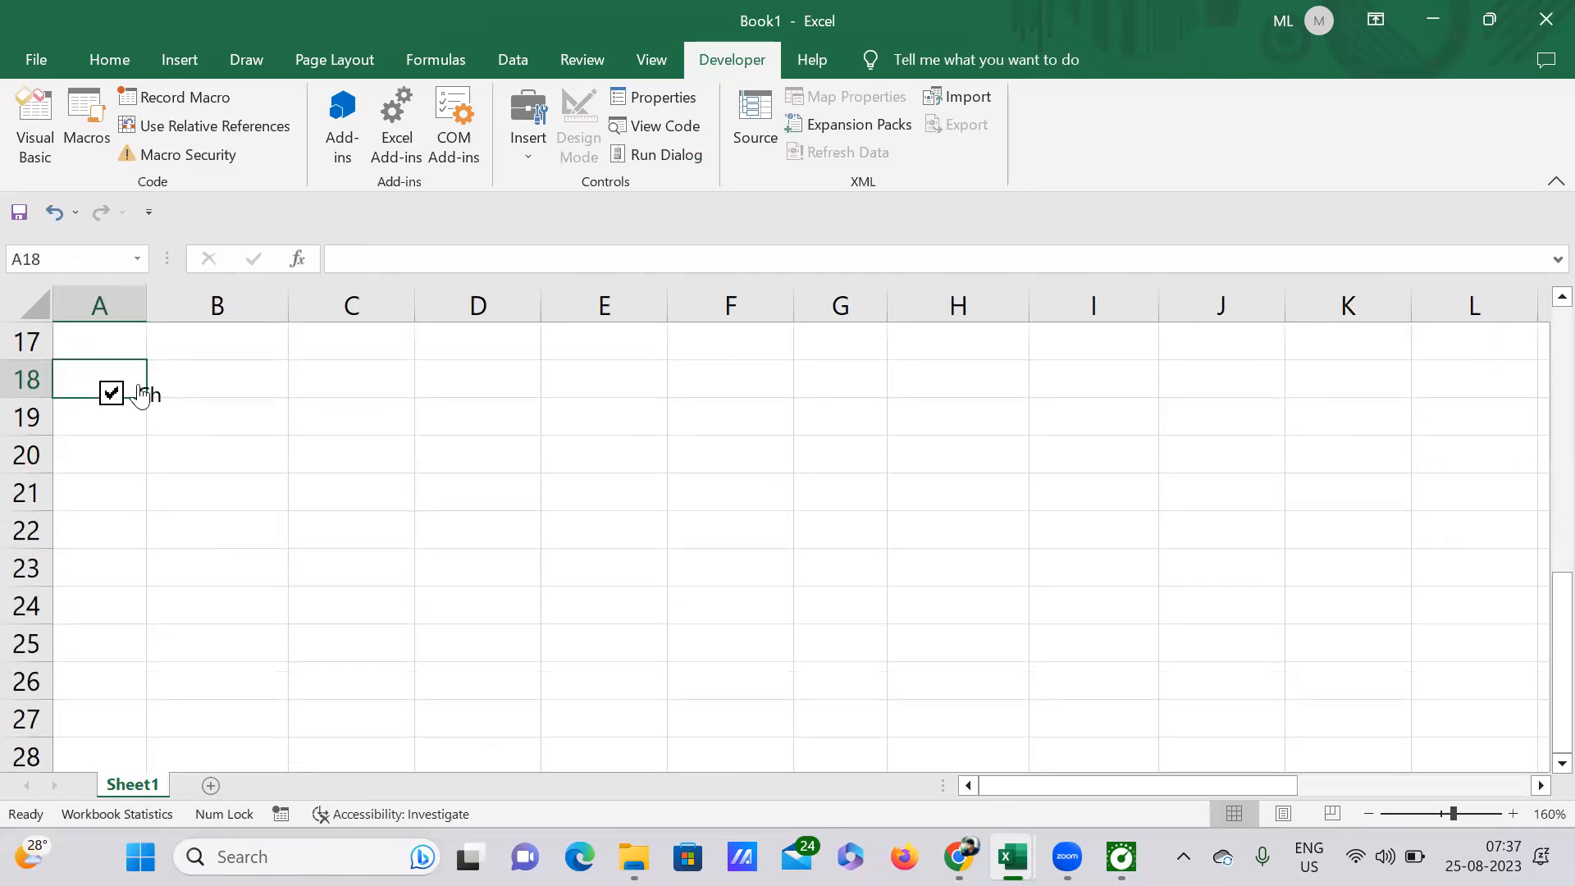
right_click(116, 395)
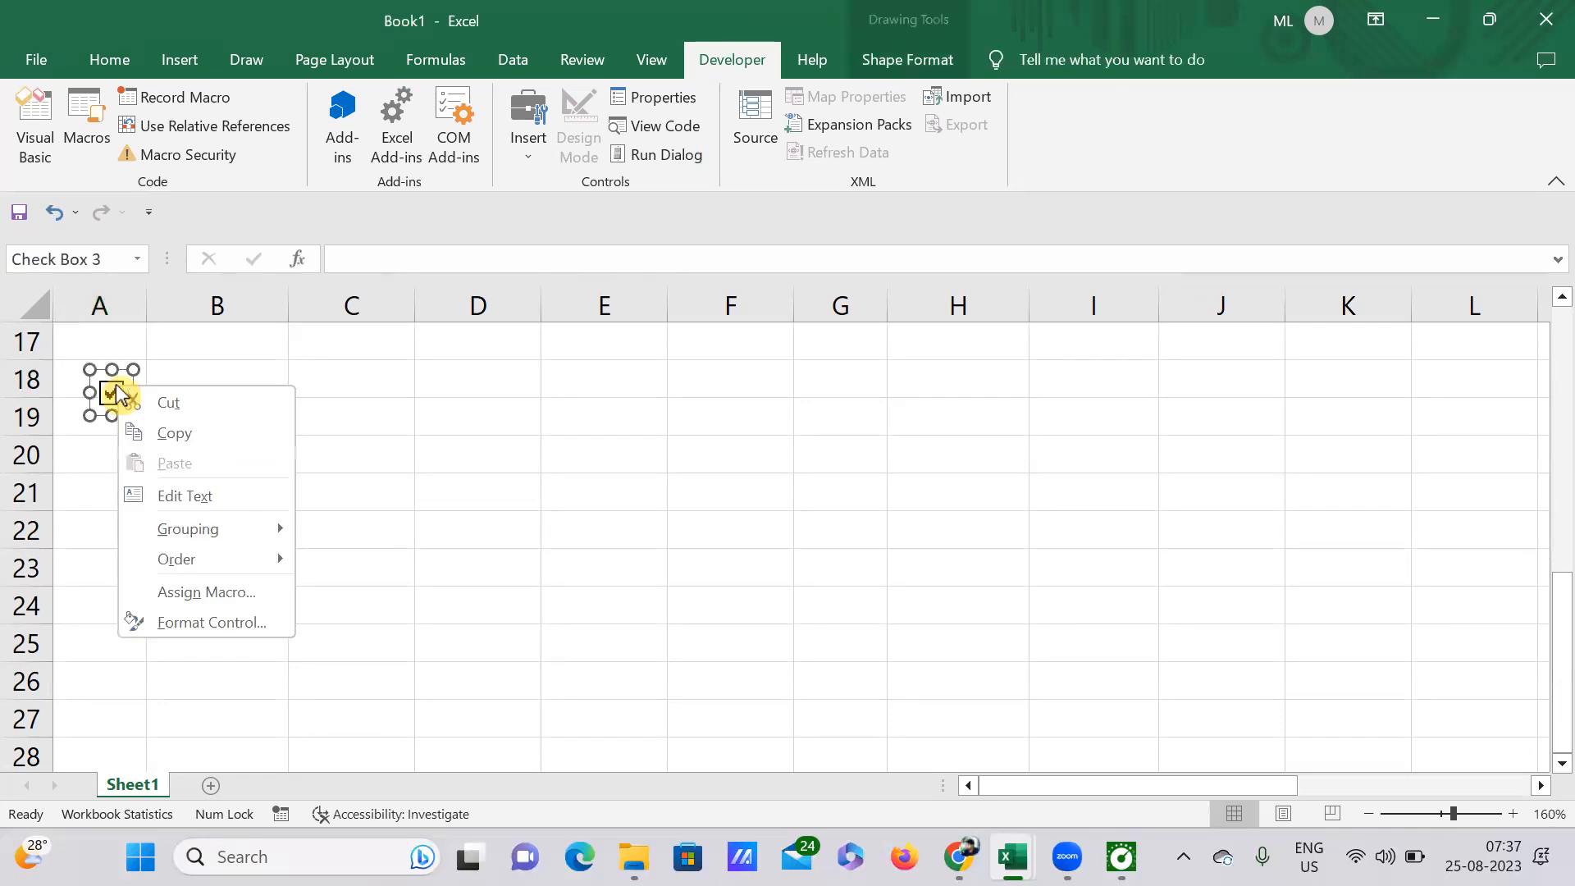
key("Escape")
left_click_drag(134, 393, 348, 410)
left_click_drag(150, 400, 105, 379)
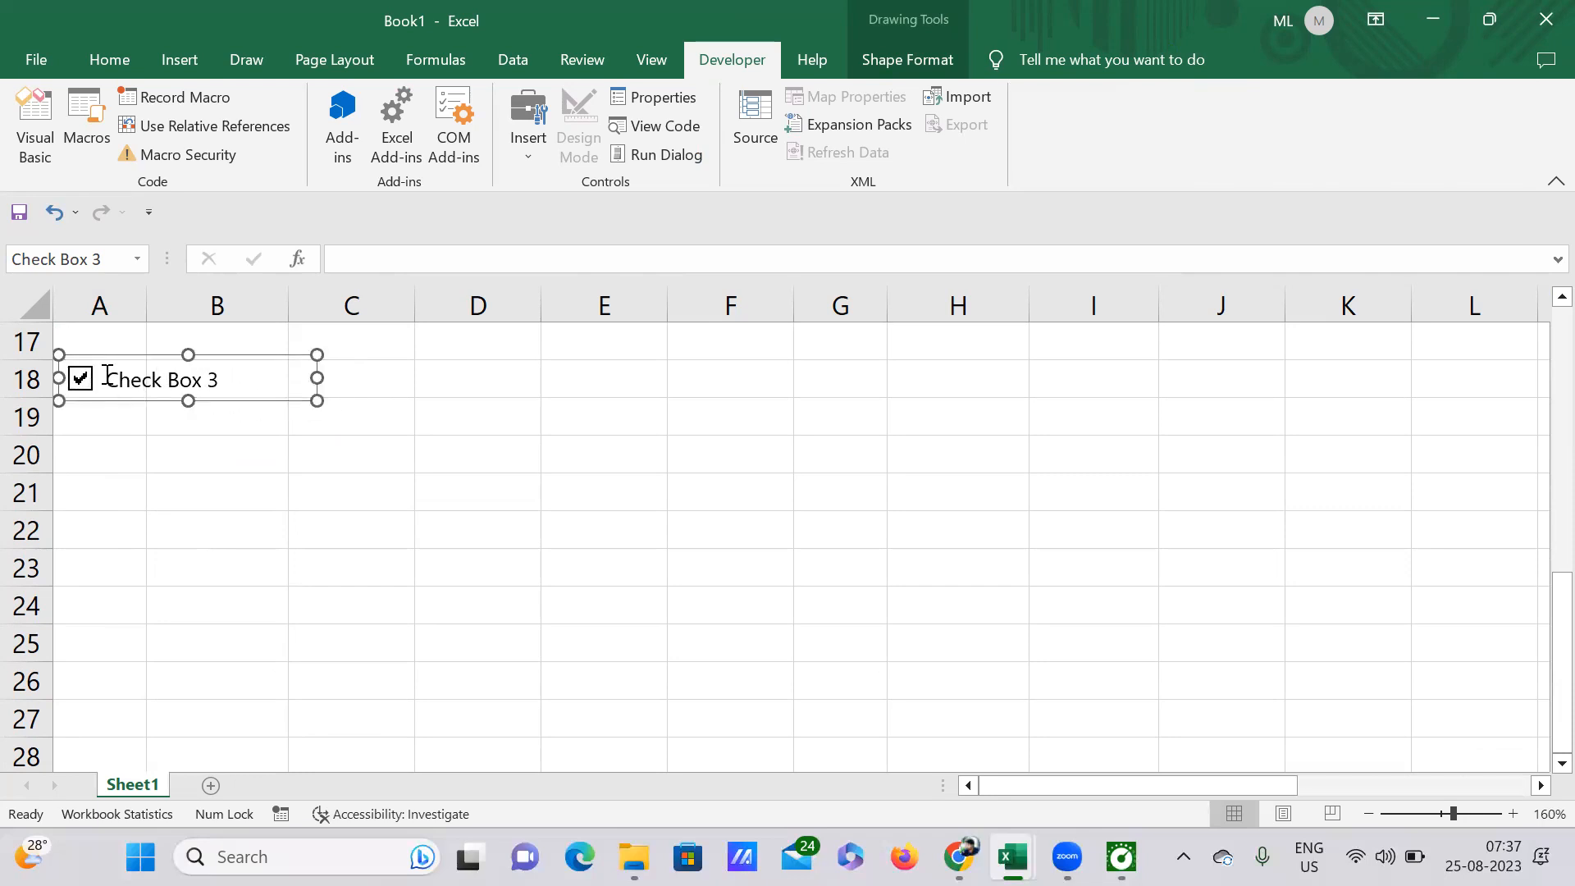
key("Delete")
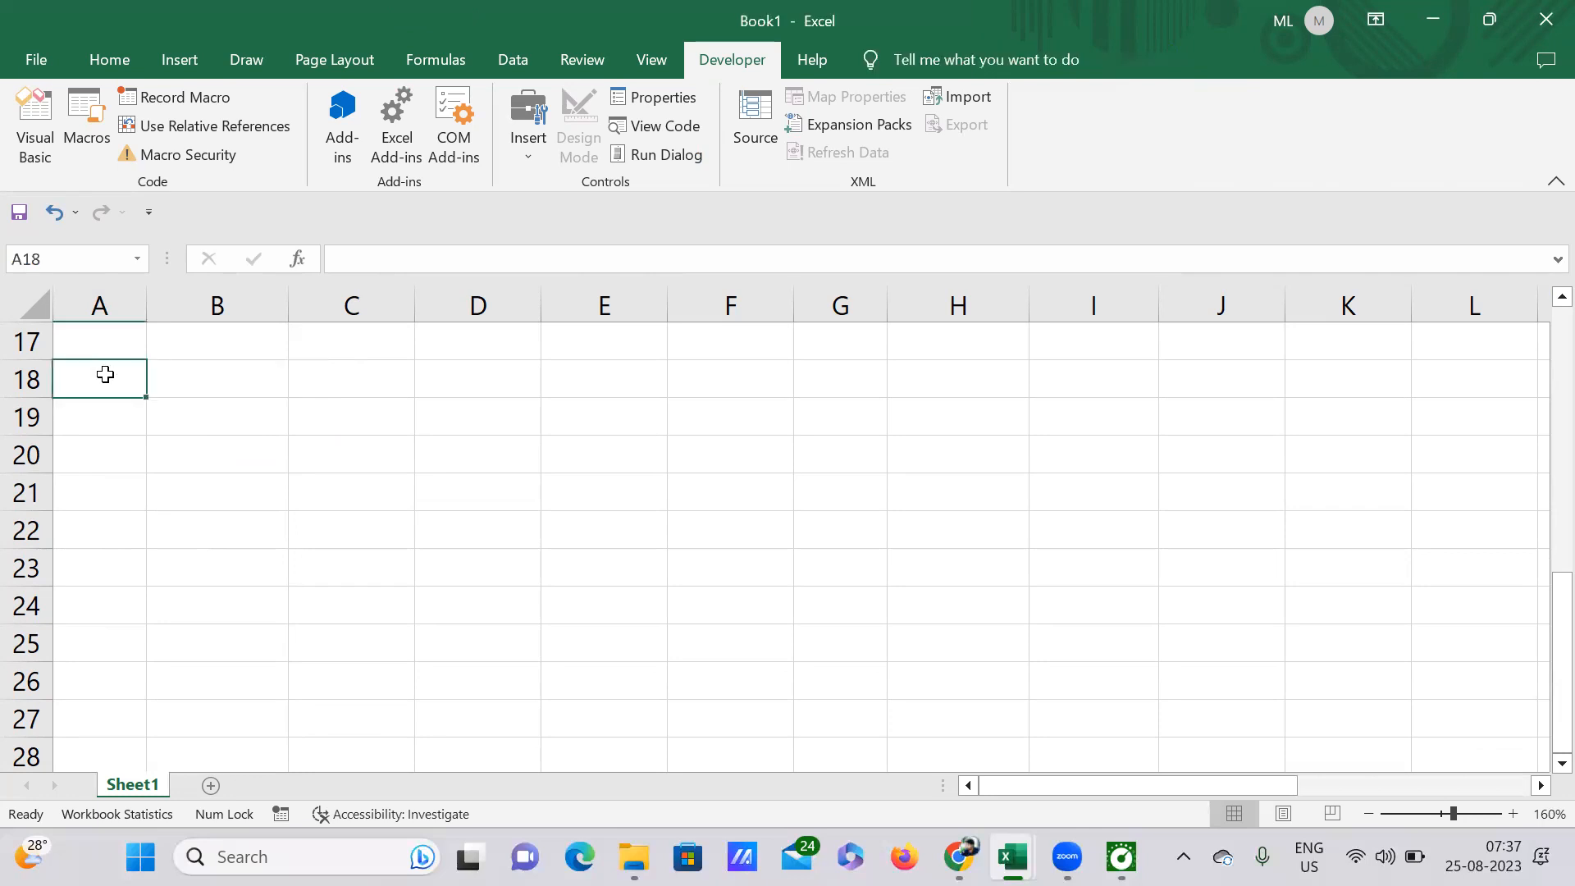
left_click(274, 414)
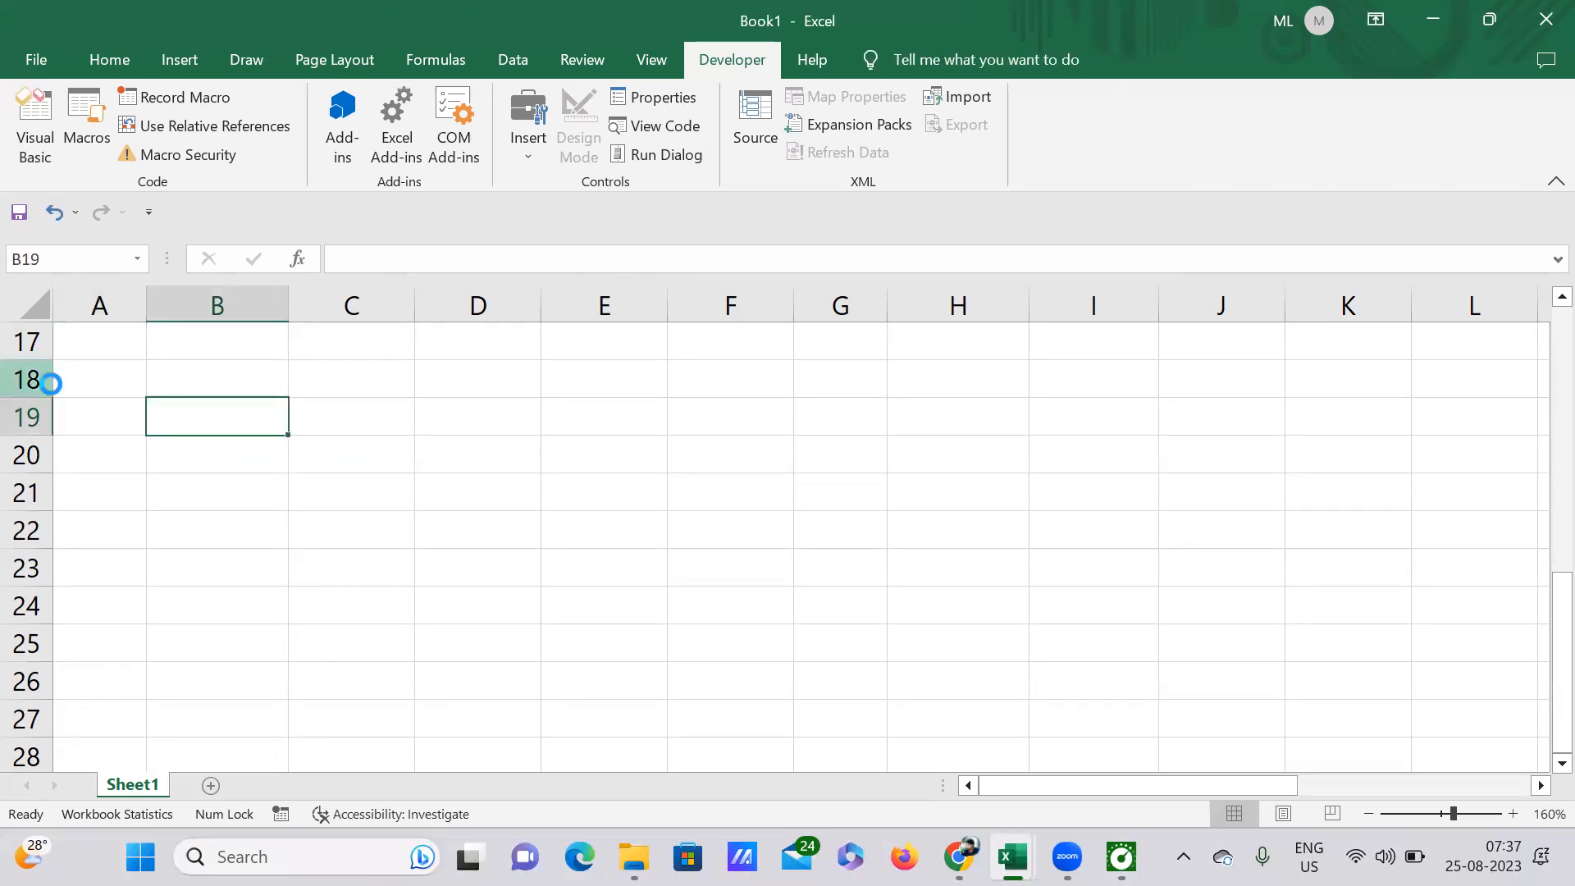
key("ctrl+z")
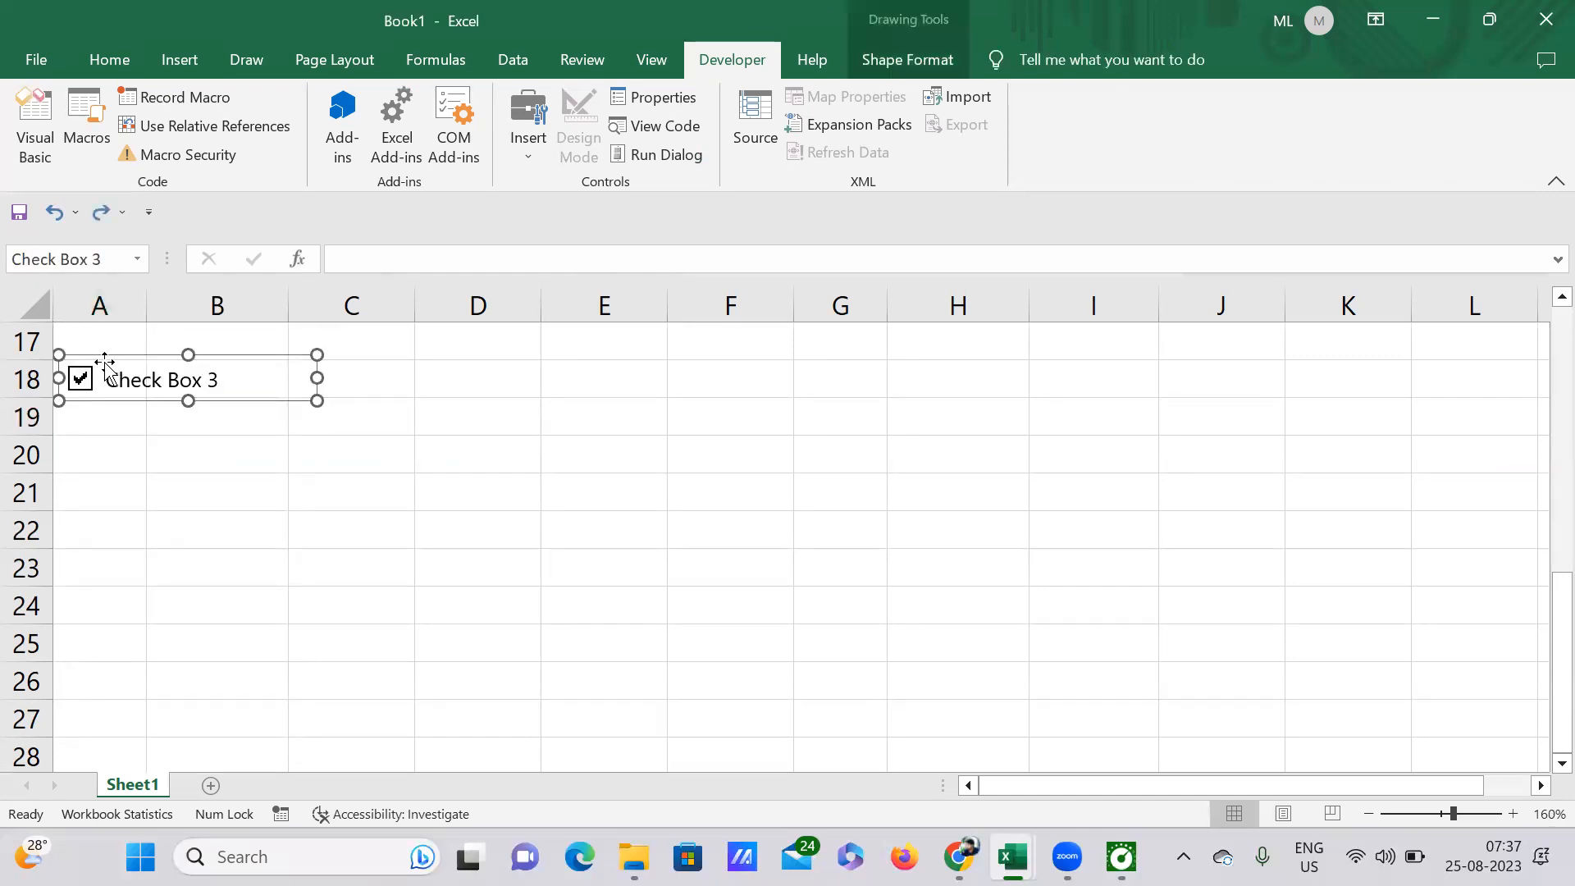
Step: Delete the caption text of the check box in A18 and narrow its frame to fit within the cell
left_click(108, 379)
key("Delete")
key("Delete")
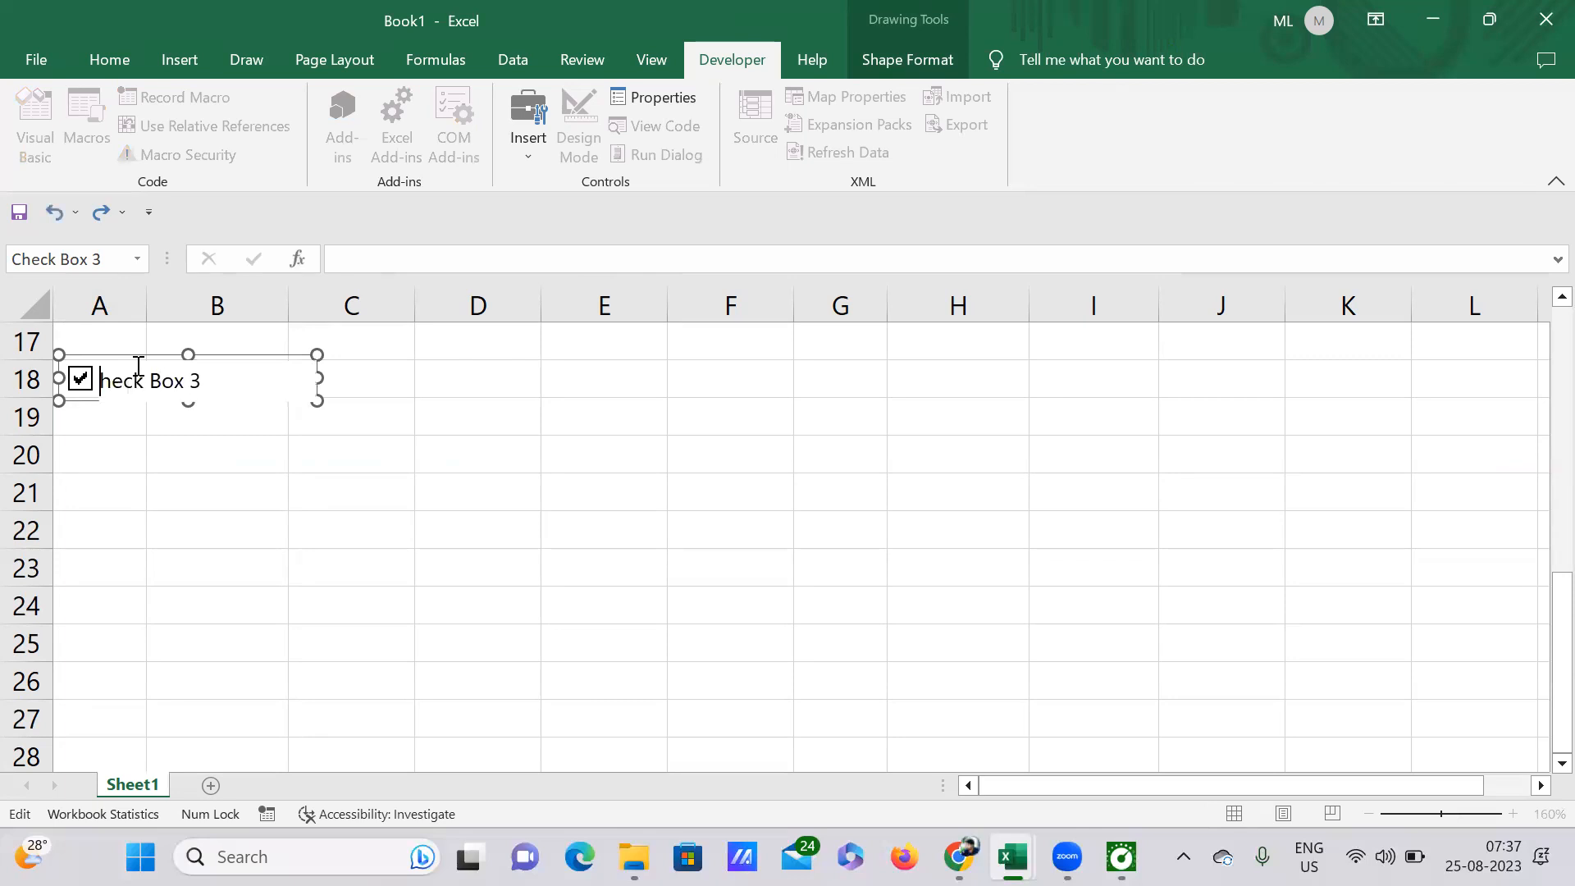
key("Delete")
key("Delete")
key("Delete")
key("Delete")
key("Delete")
key("Delete")
key("Delete")
key("Delete")
key("Delete")
left_click_drag(321, 379, 109, 372)
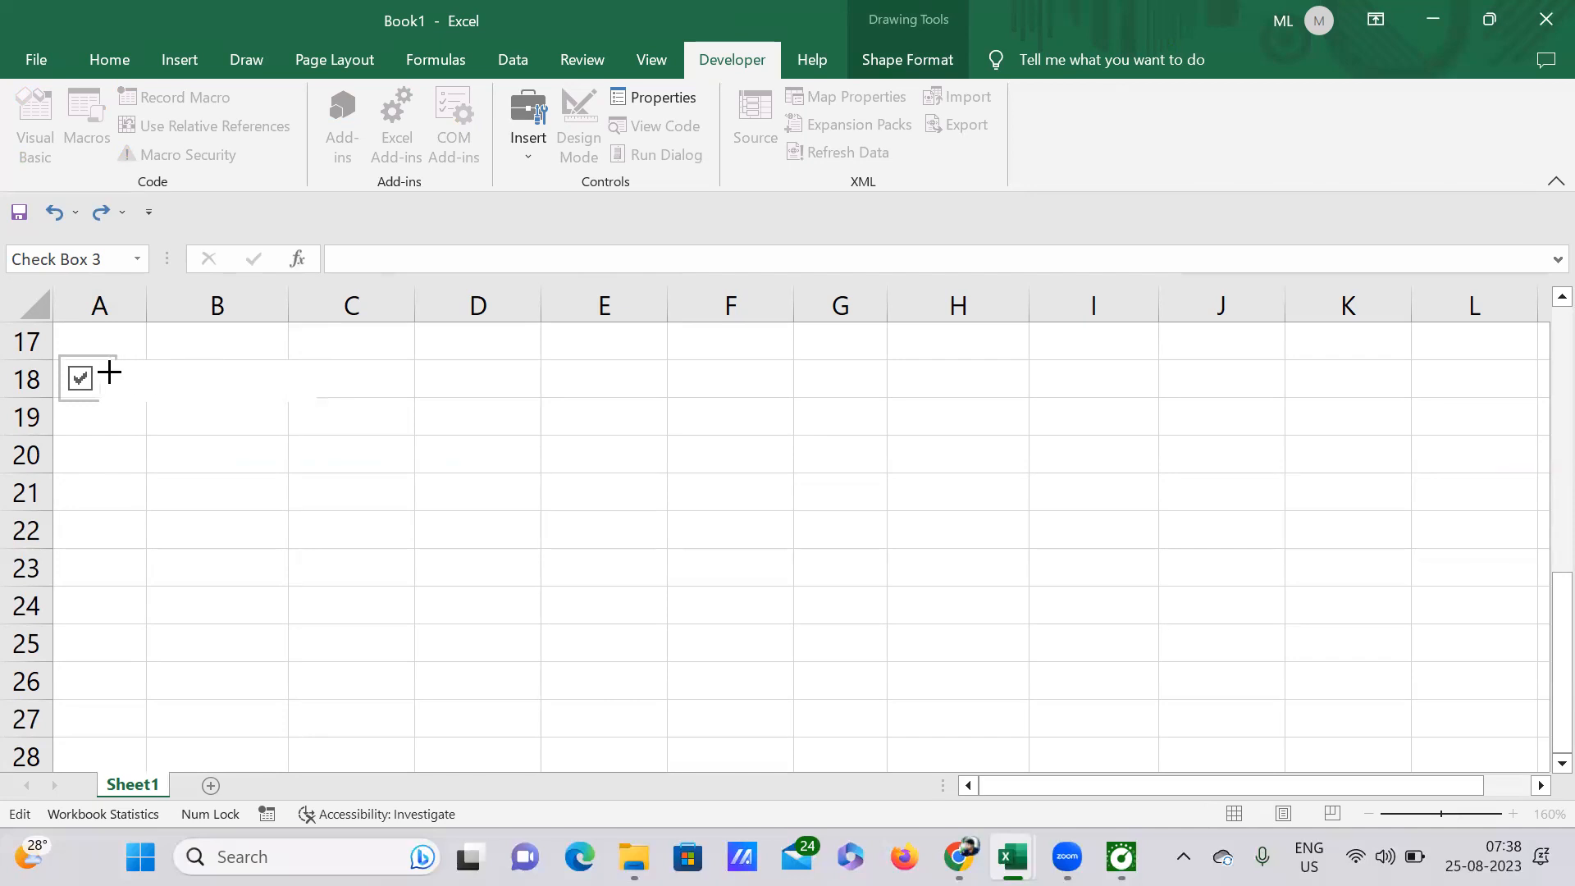
left_click(197, 417)
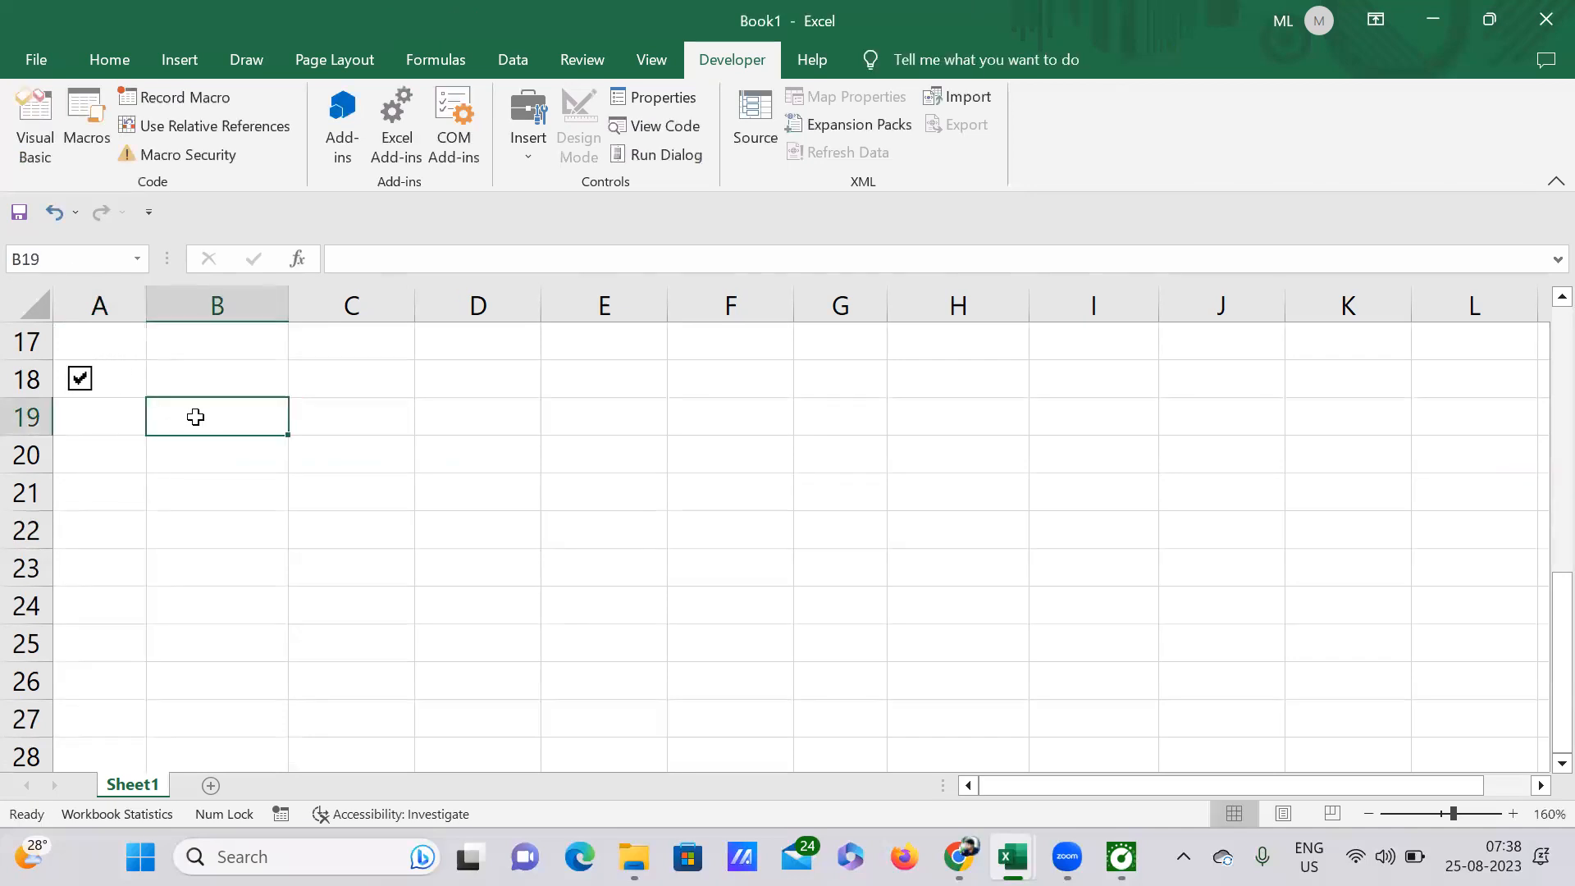
Step: Fill the check box from cell A18 down through cell A26
left_click(128, 375)
left_click_drag(148, 398, 136, 701)
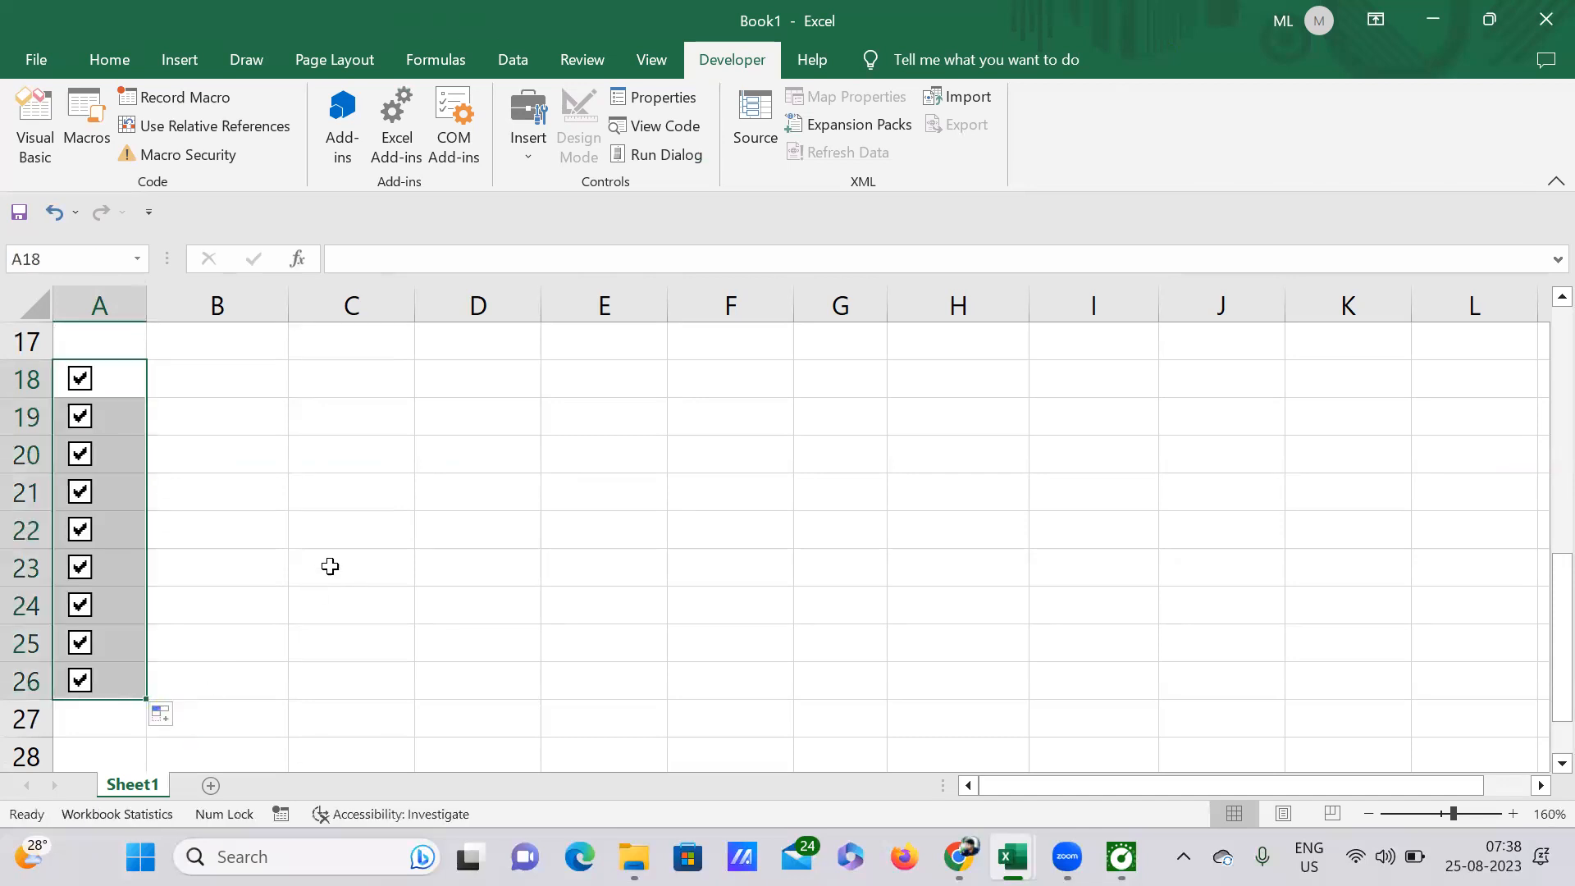
left_click(327, 565)
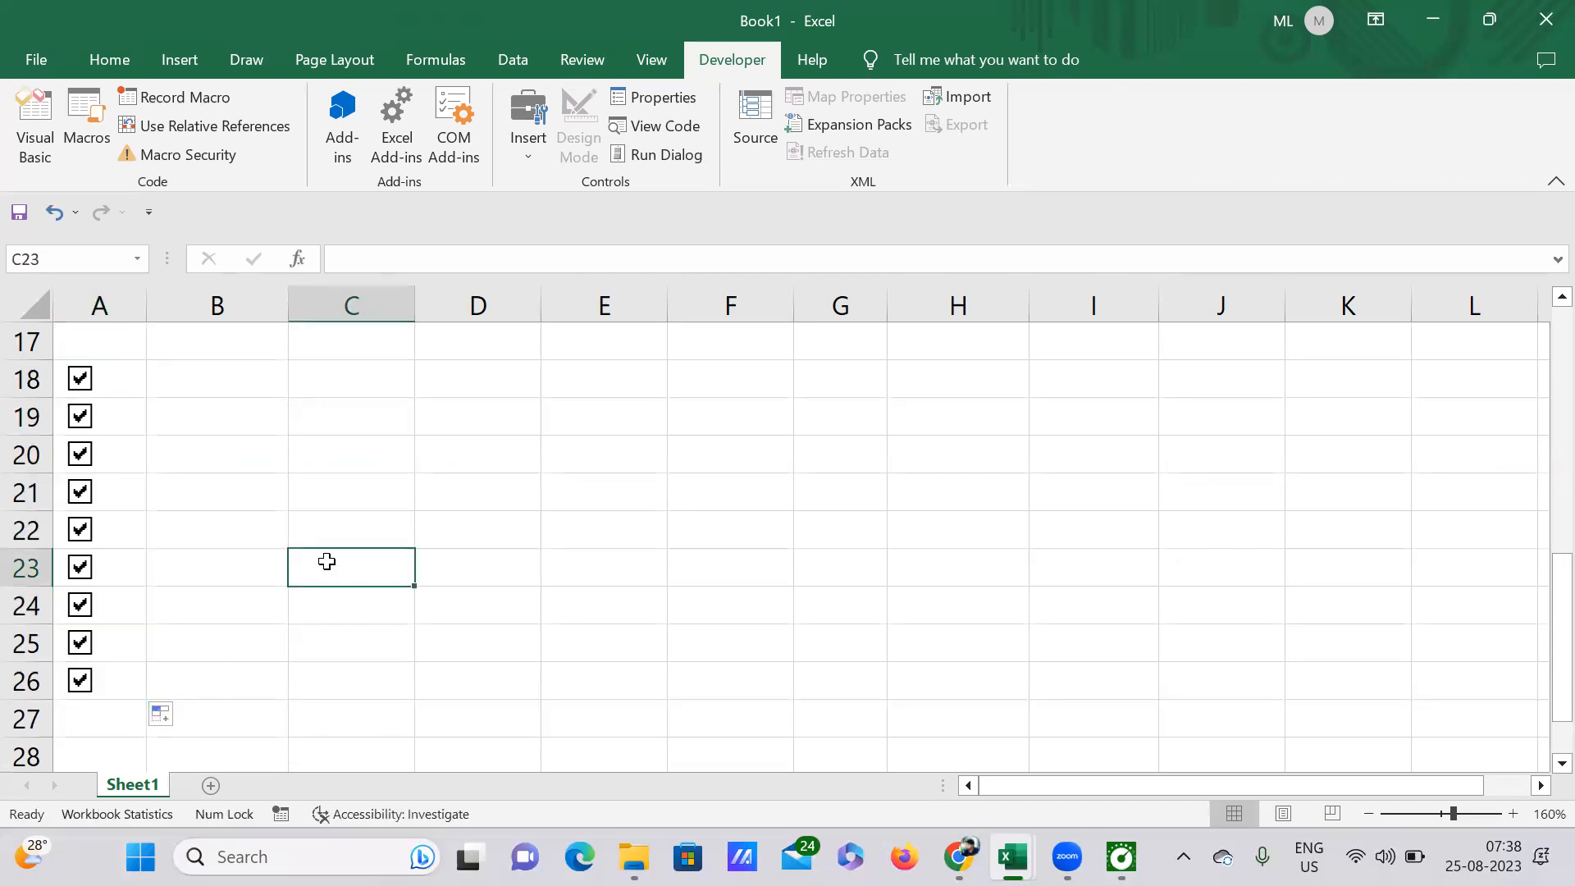
Step: Try to select the column of check boxes by extending the cell selection from A18 to the end of column A
left_click(114, 370)
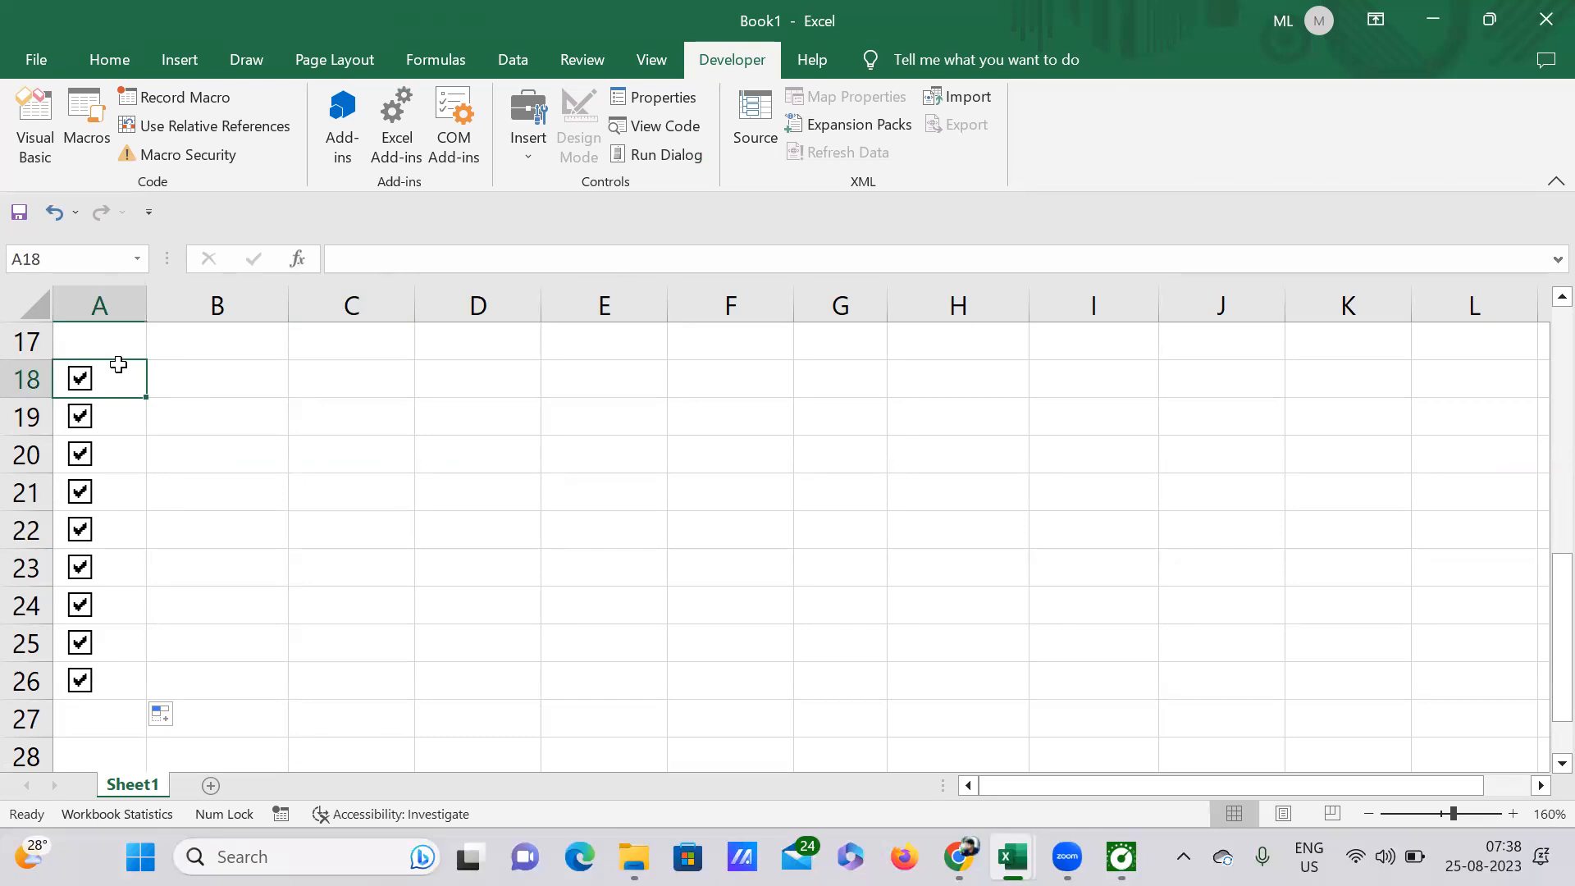
key("ctrl+Down")
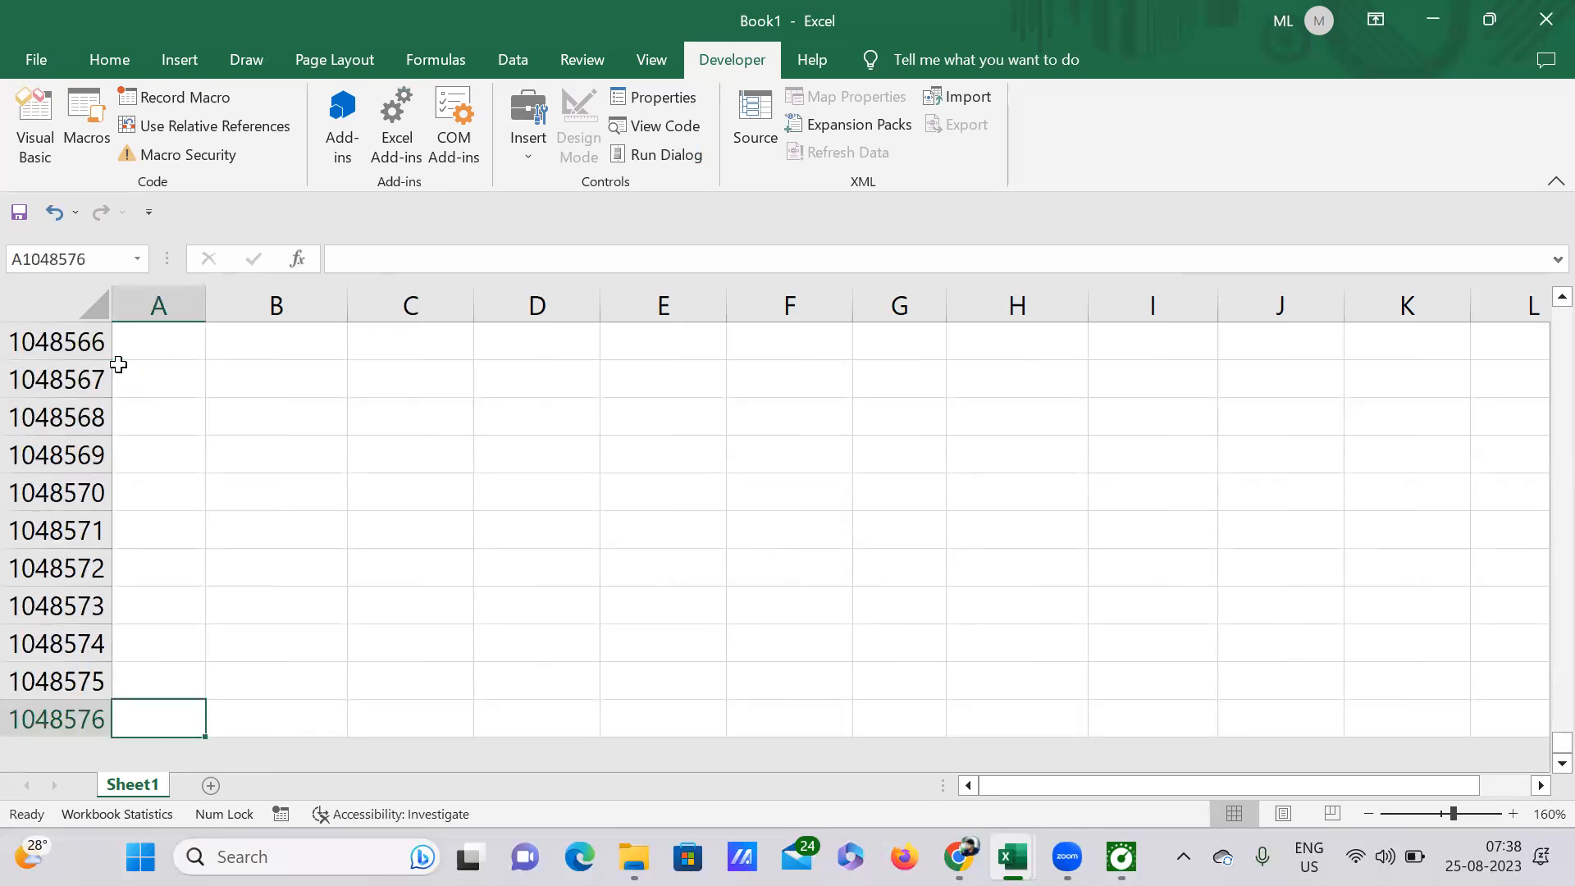
key("ctrl+Up")
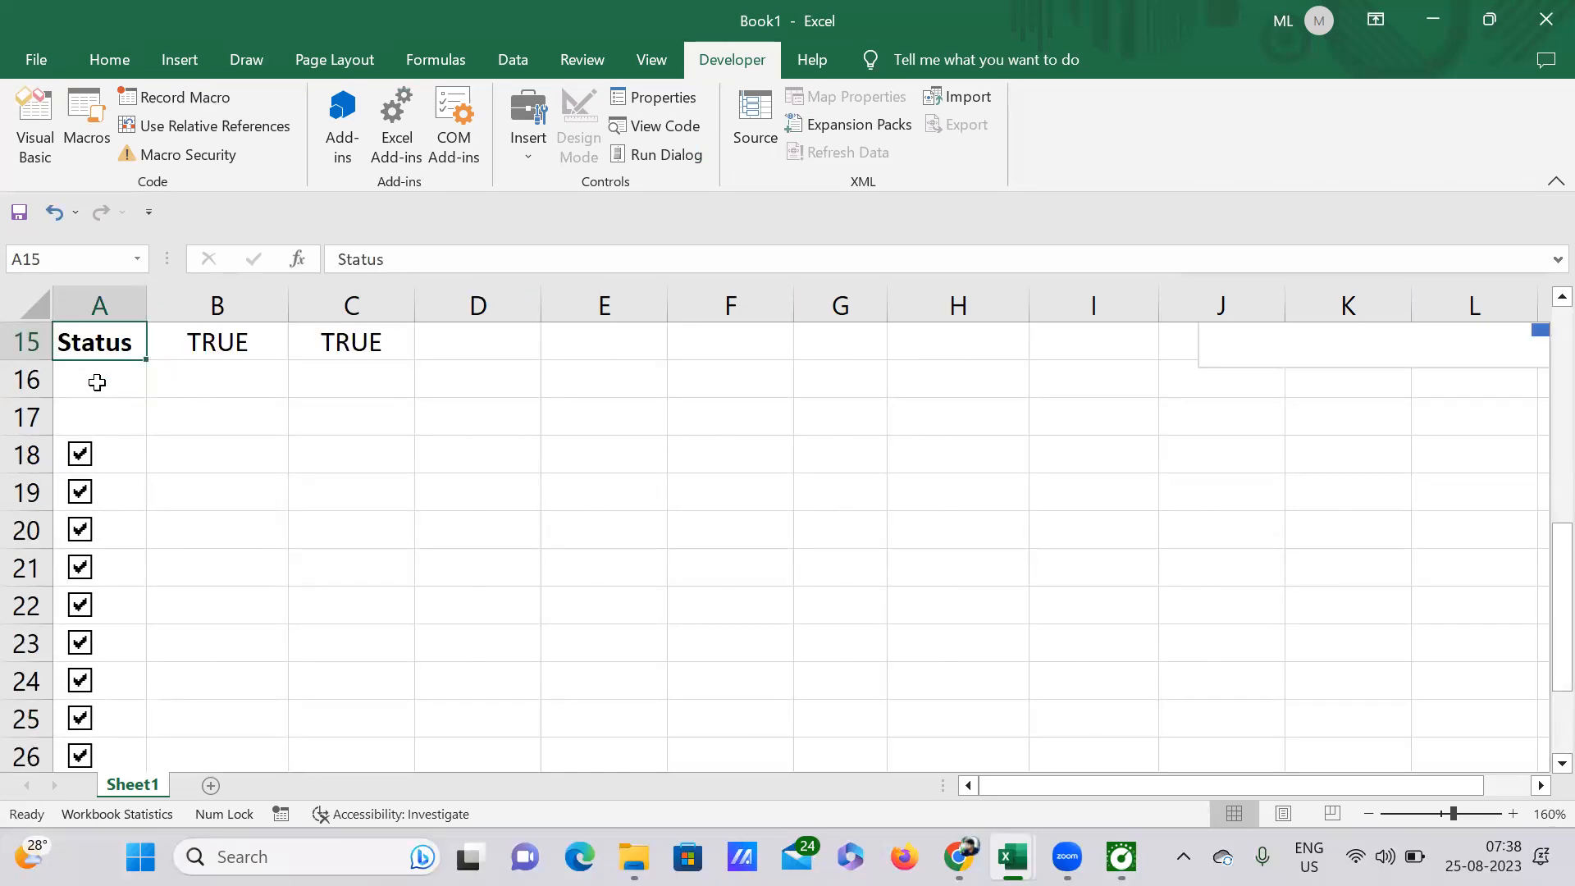
left_click(123, 445)
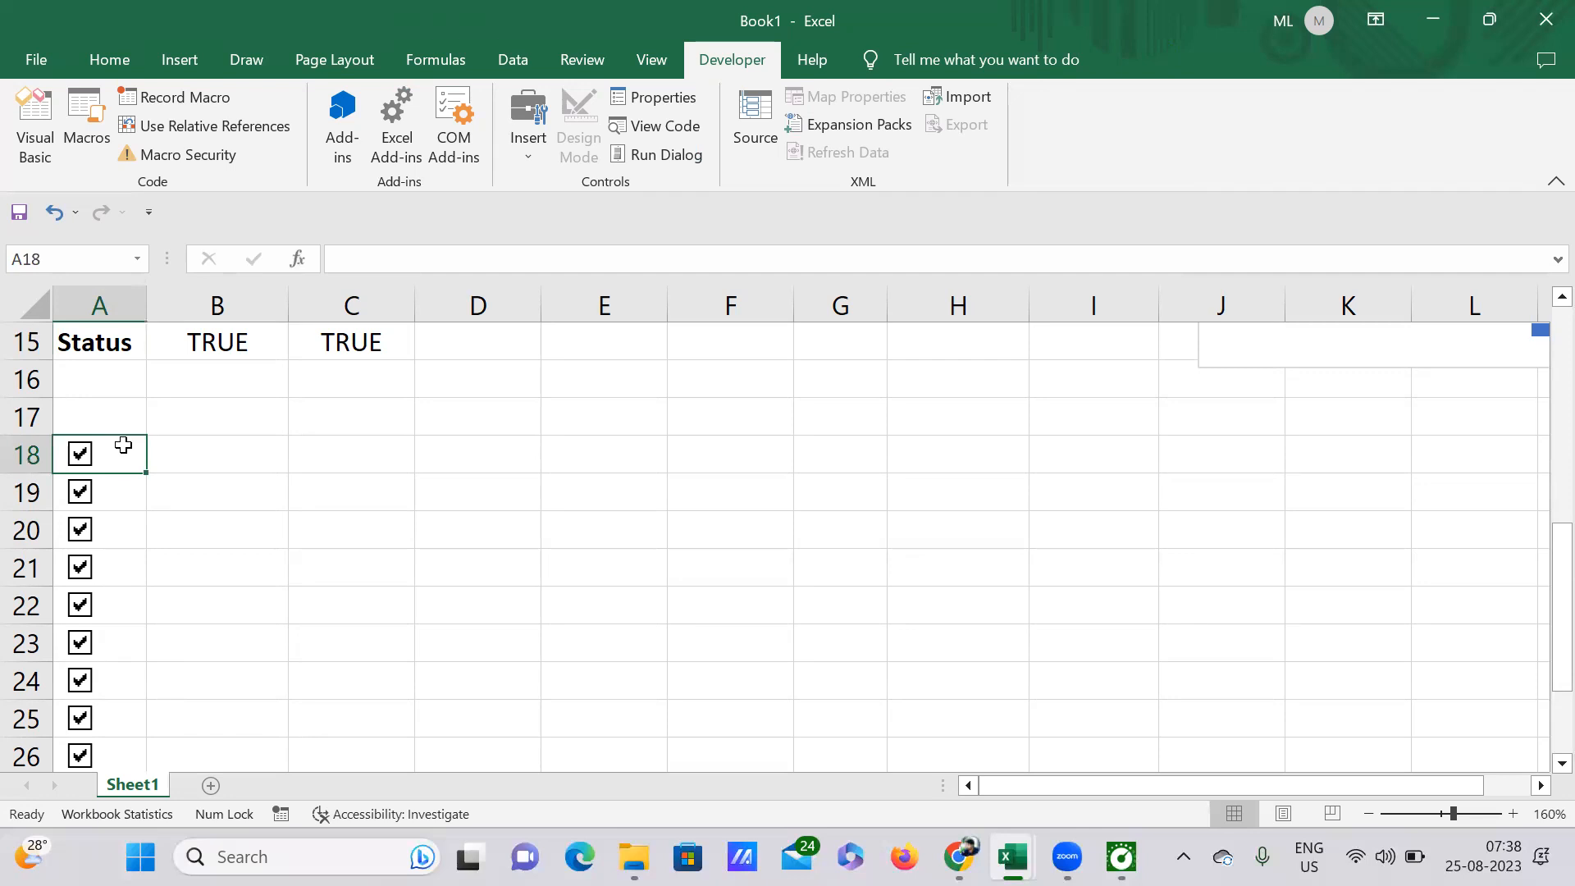
key("ctrl+shift+Down")
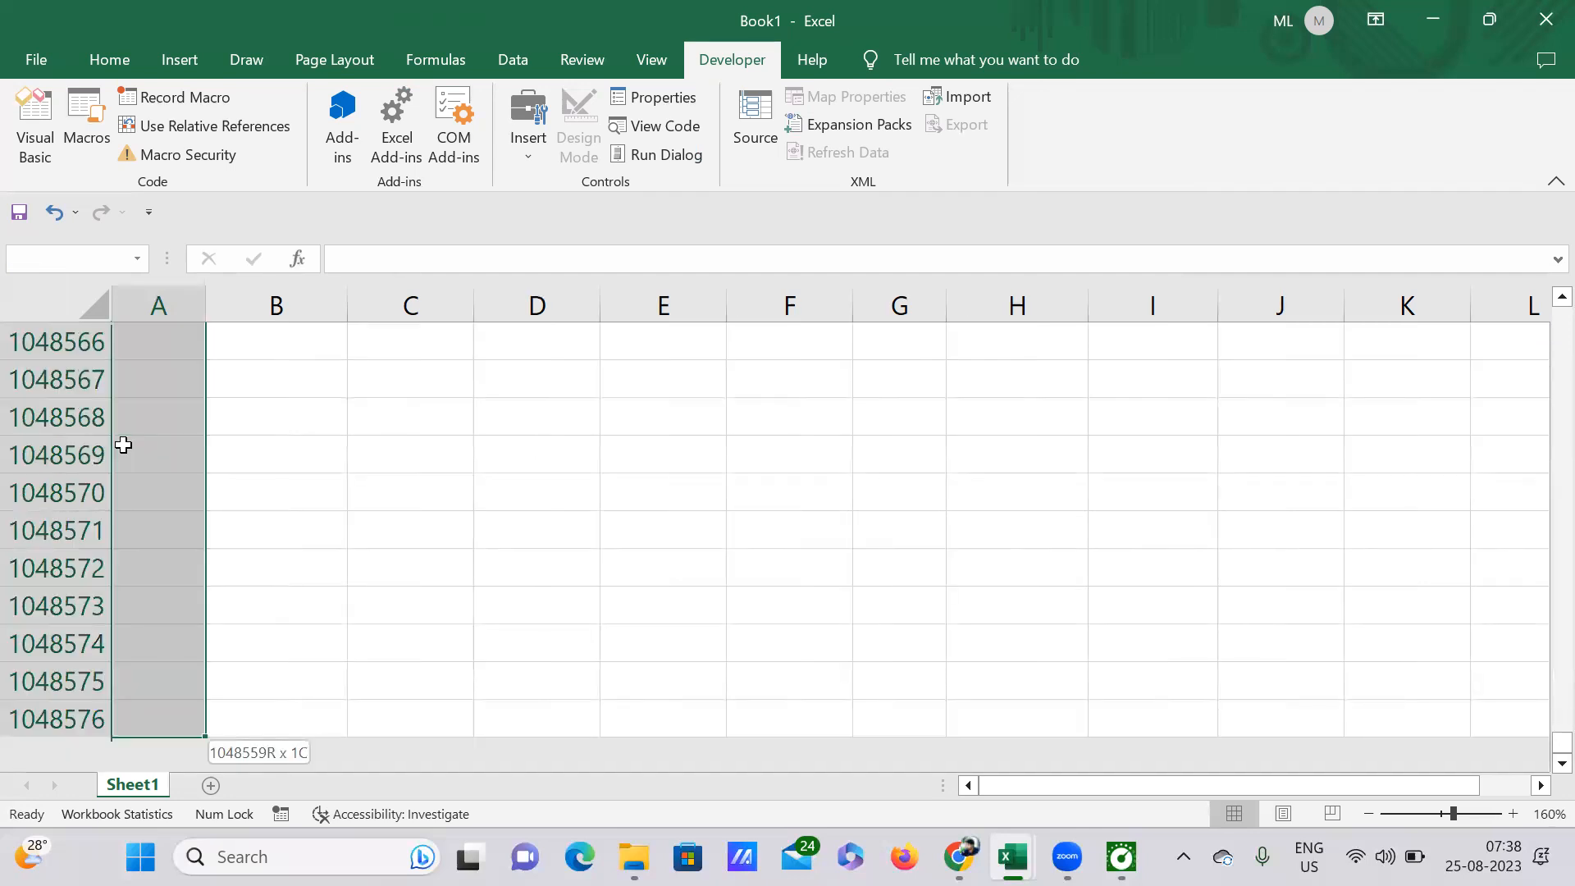
key("ctrl+shift+Up")
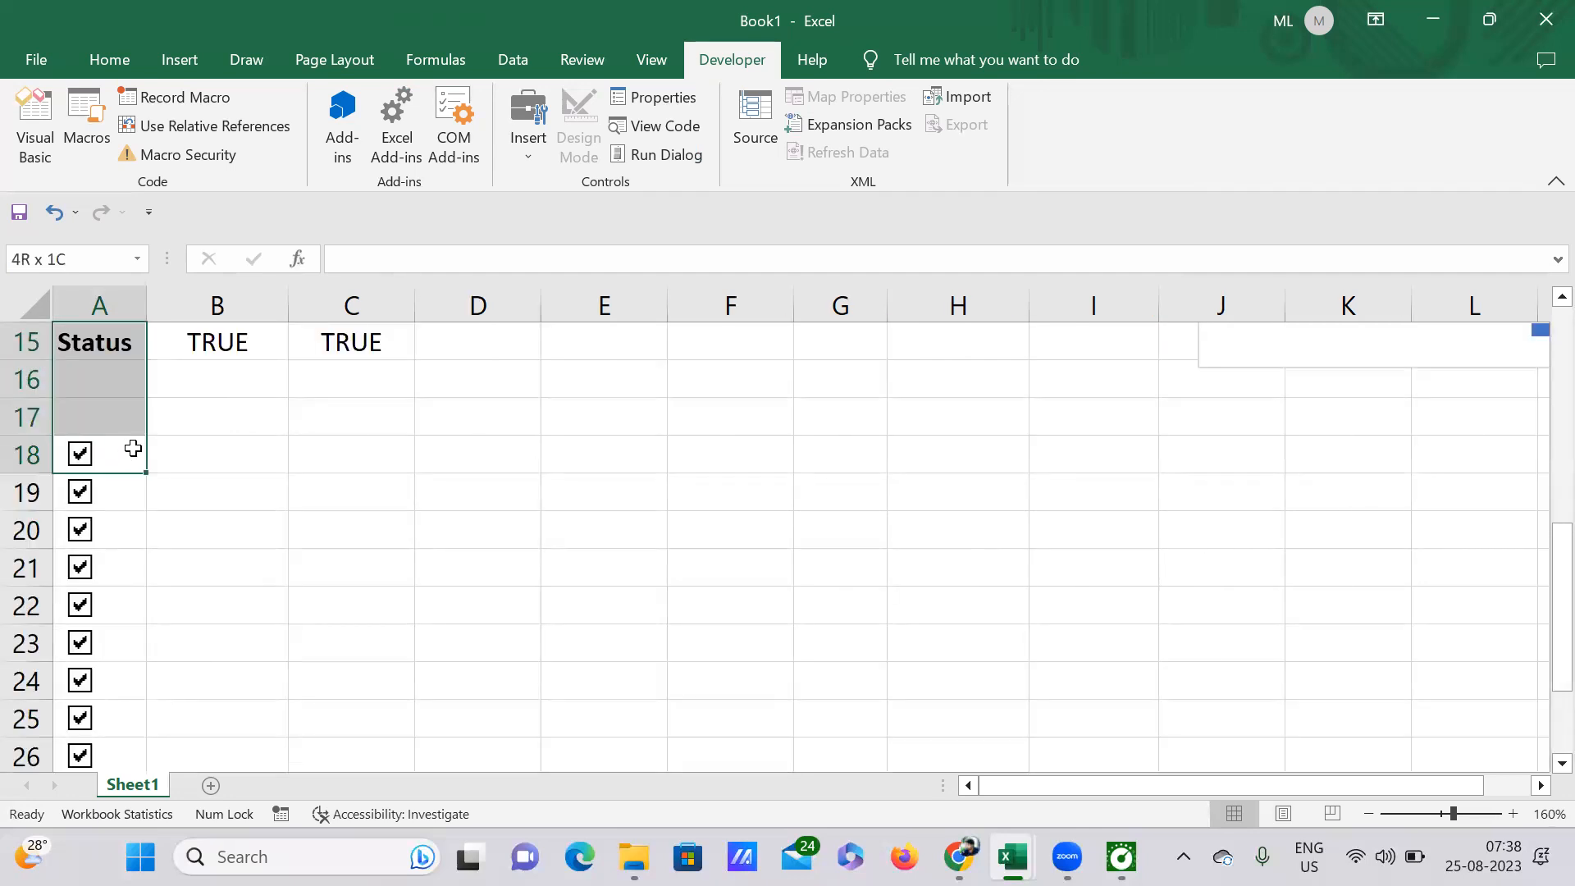
left_click(175, 475)
left_click(113, 449)
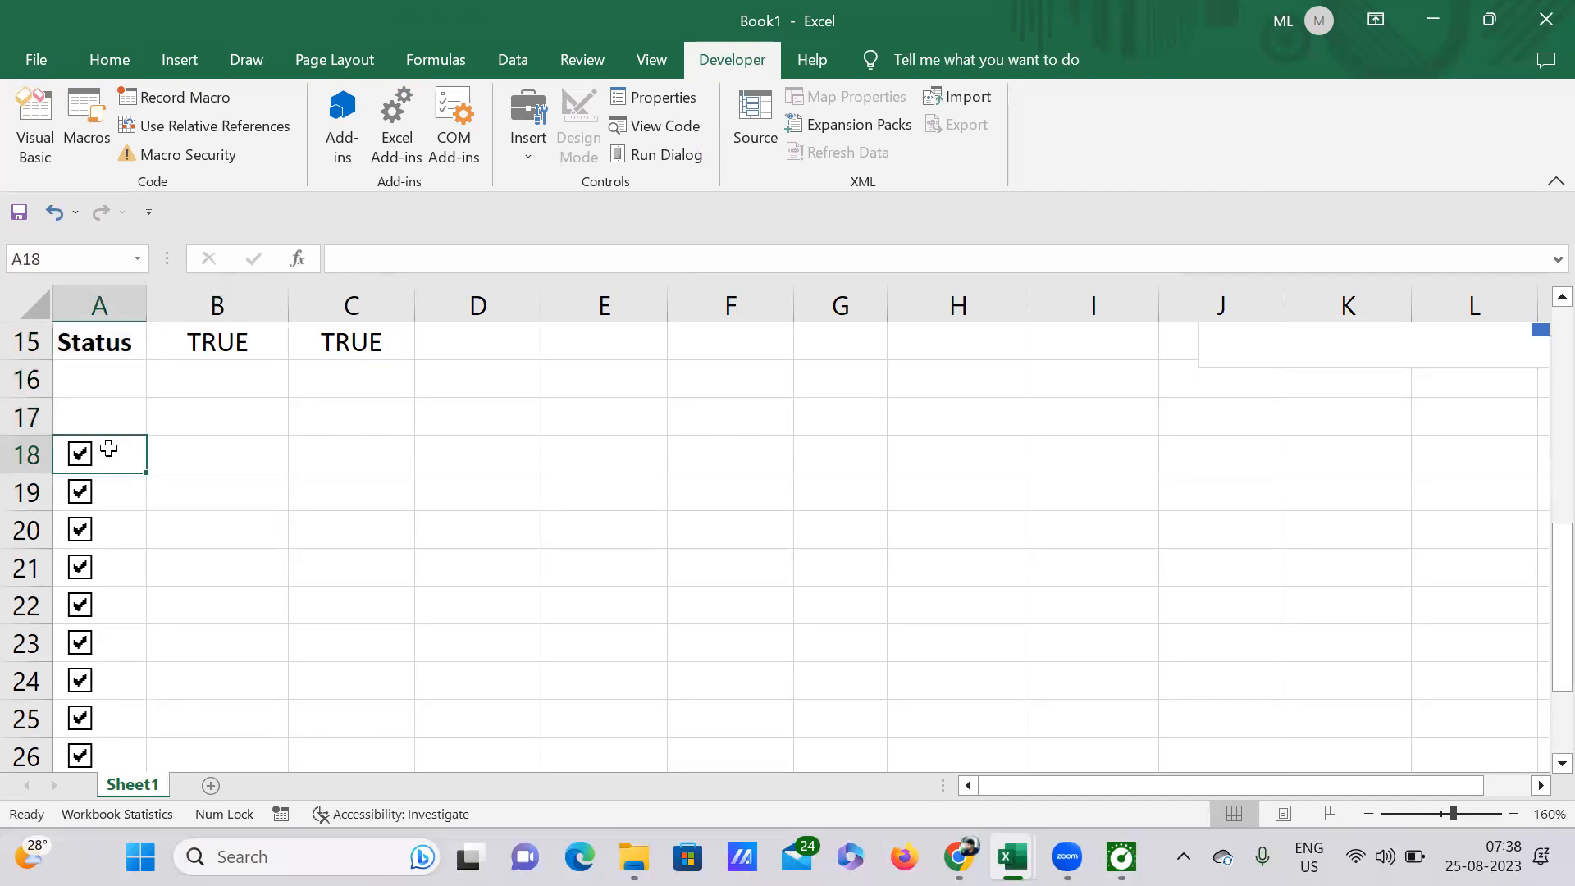
left_click(223, 466)
Step: Try to remove the check boxes by deleting the cell range A18:A26
left_click_drag(112, 453, 121, 661)
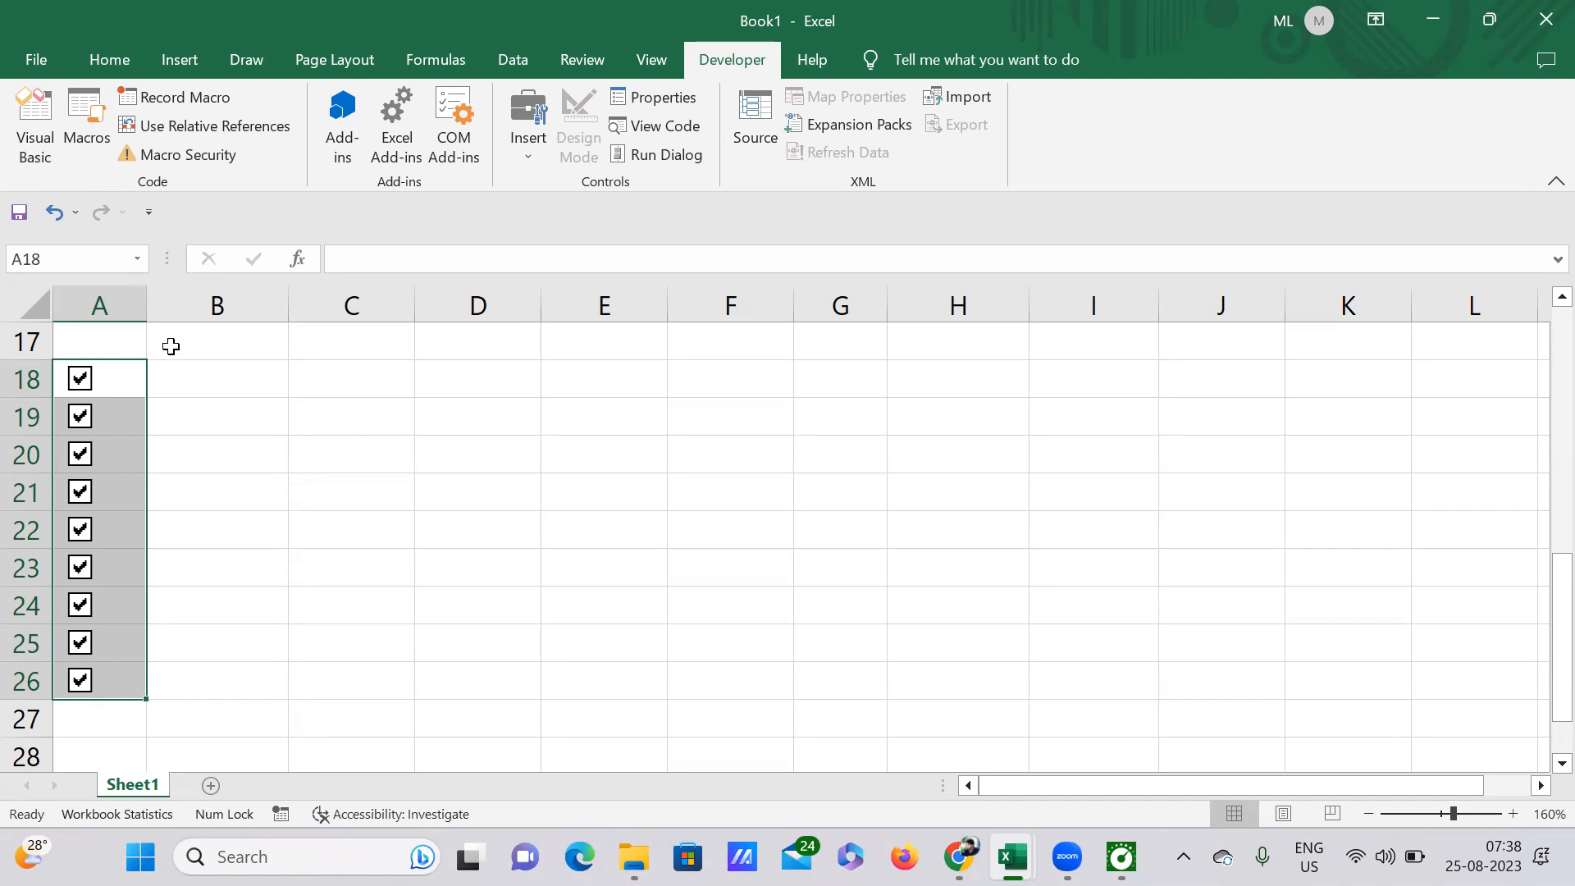
right_click(118, 430)
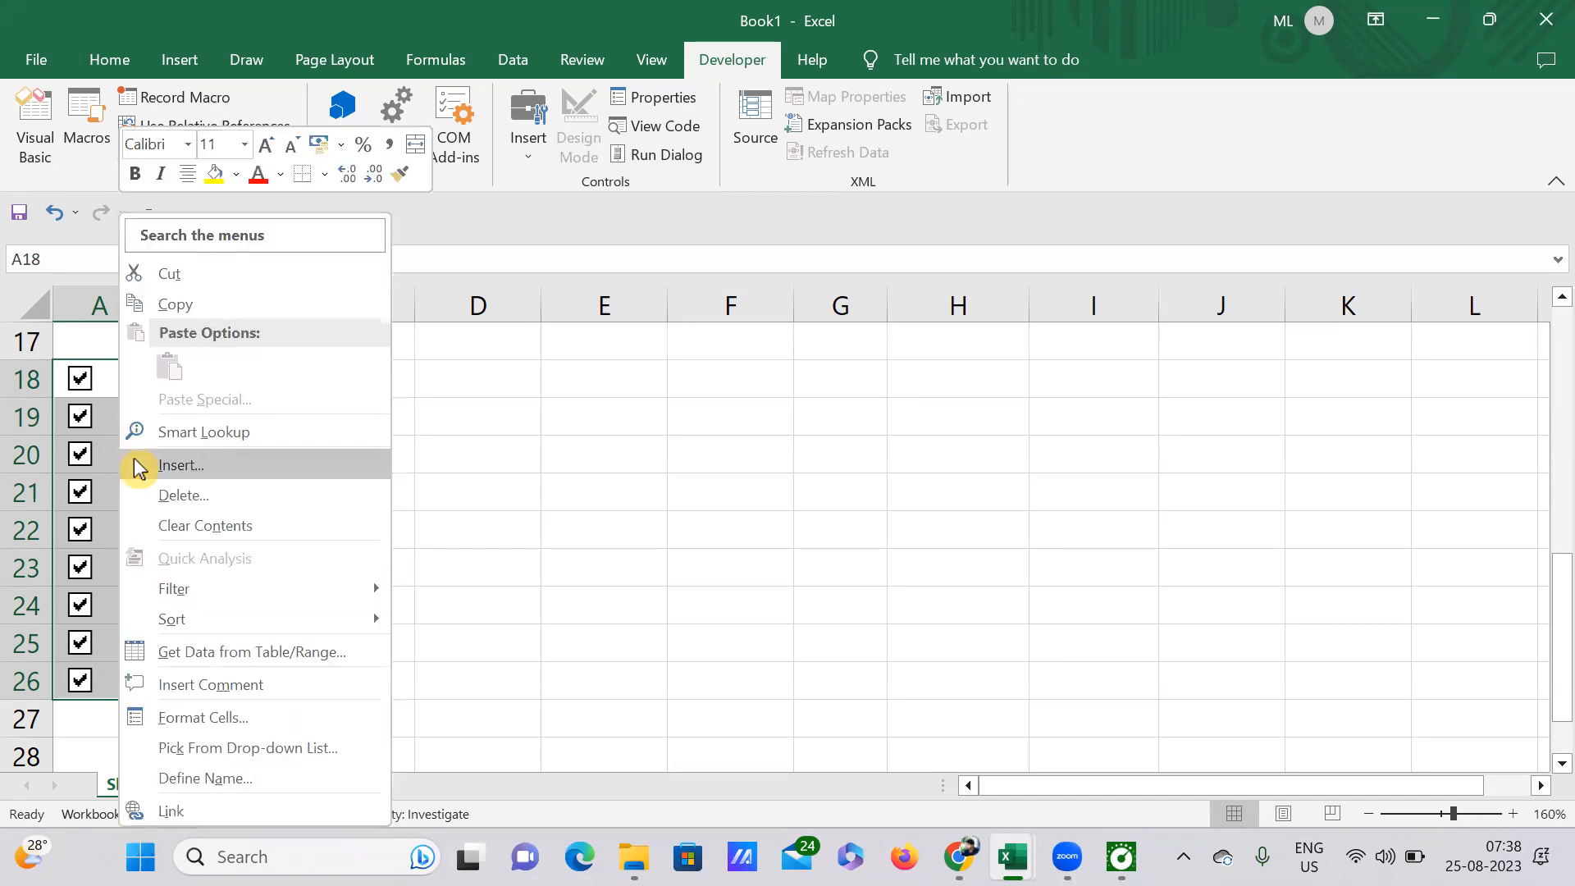
left_click(171, 497)
left_click(136, 607)
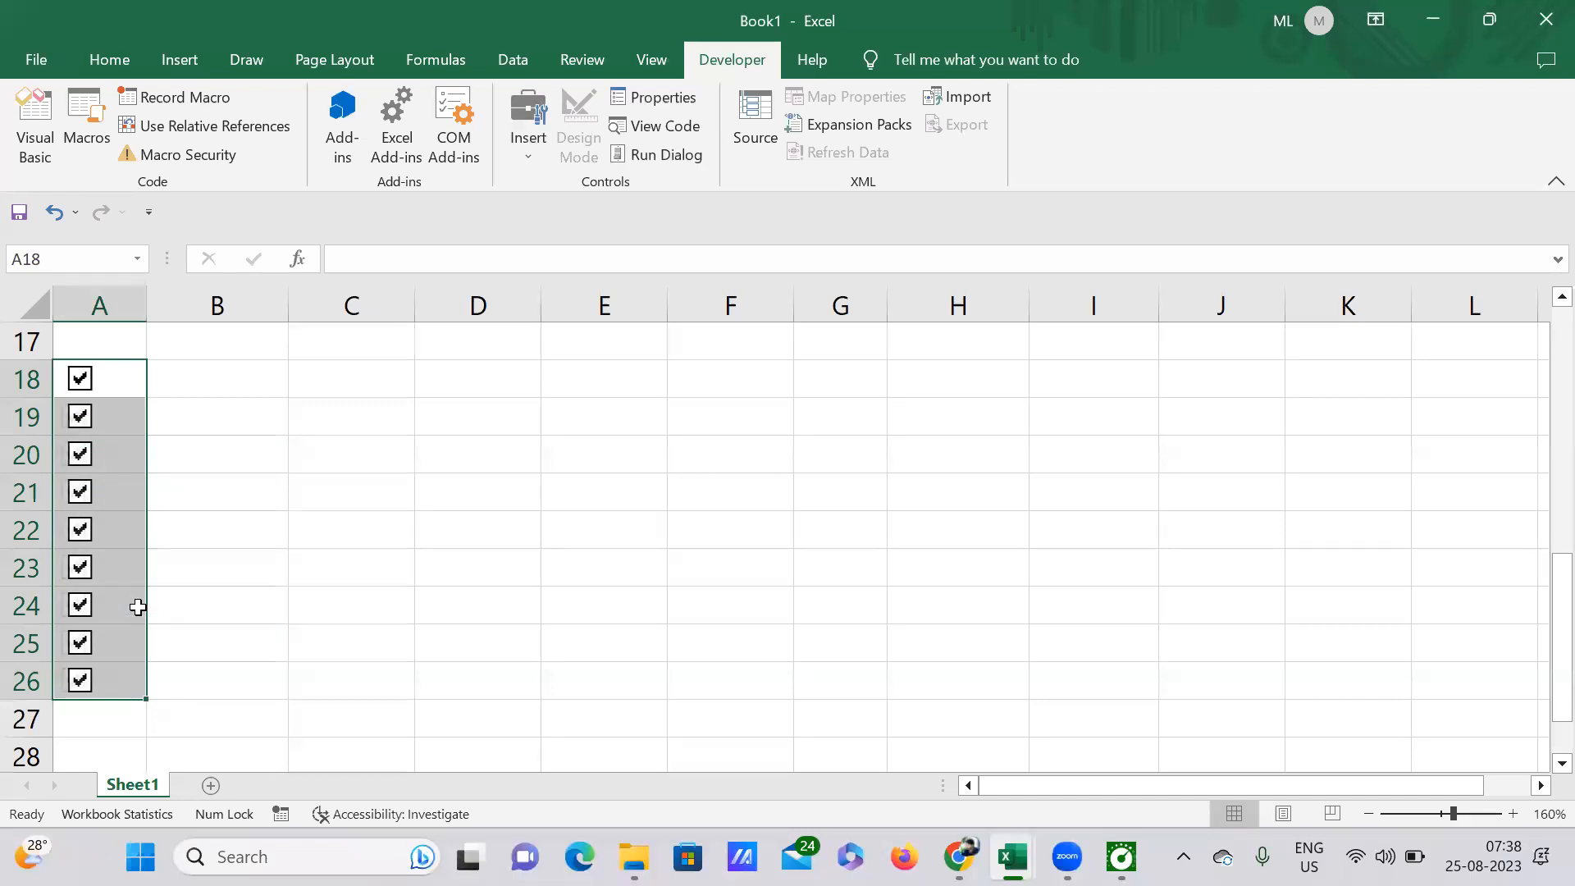
left_click(250, 556)
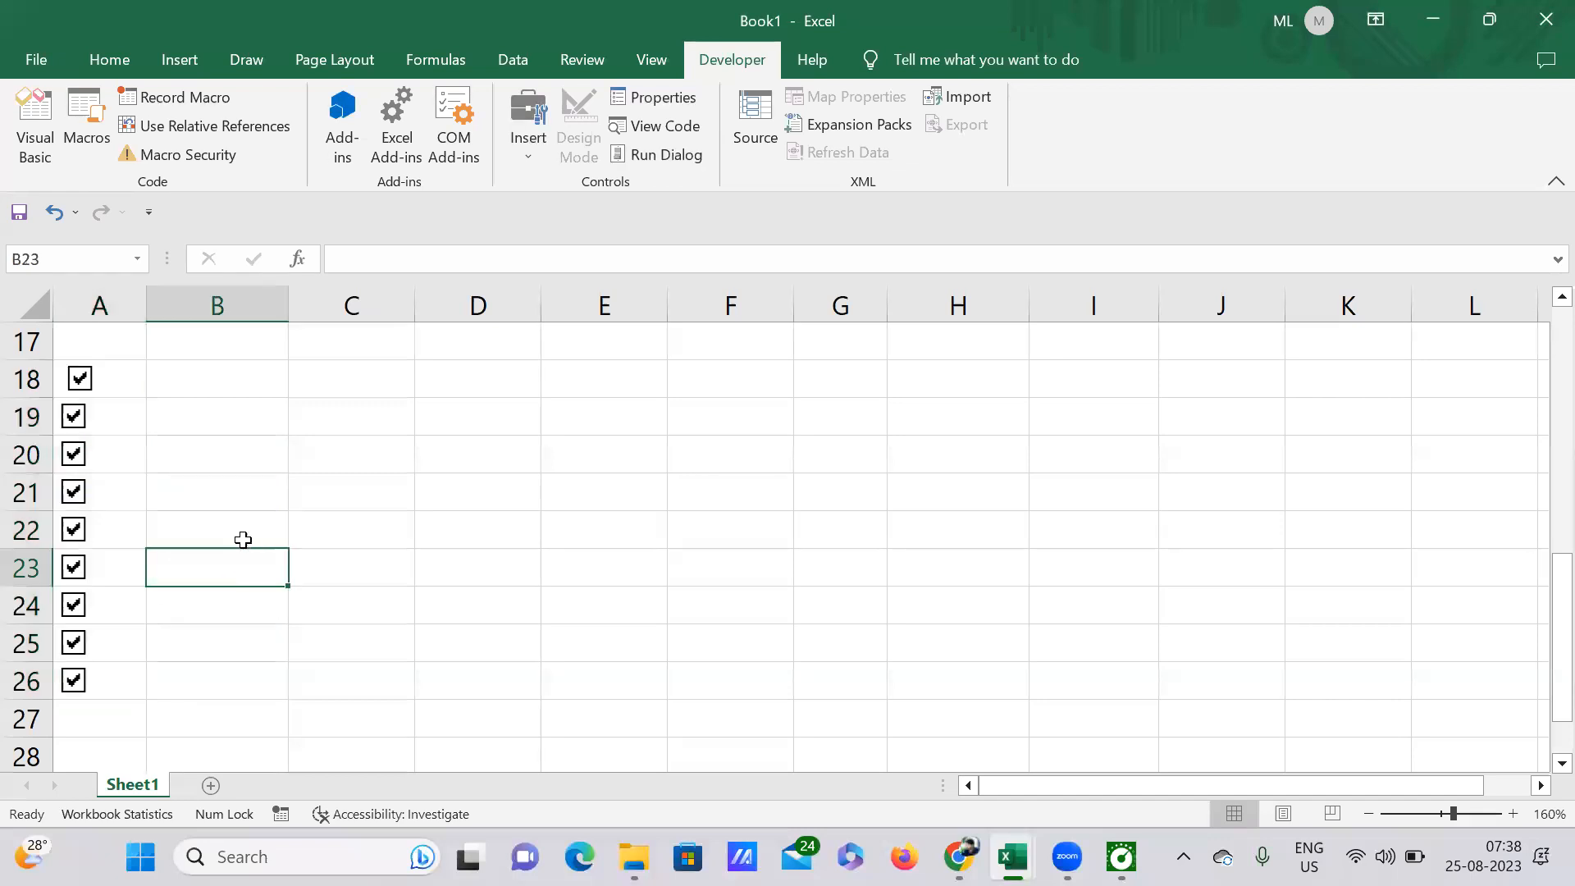
Step: Select all nine check boxes in A18:A26 together as objects and delete them
left_click(113, 361)
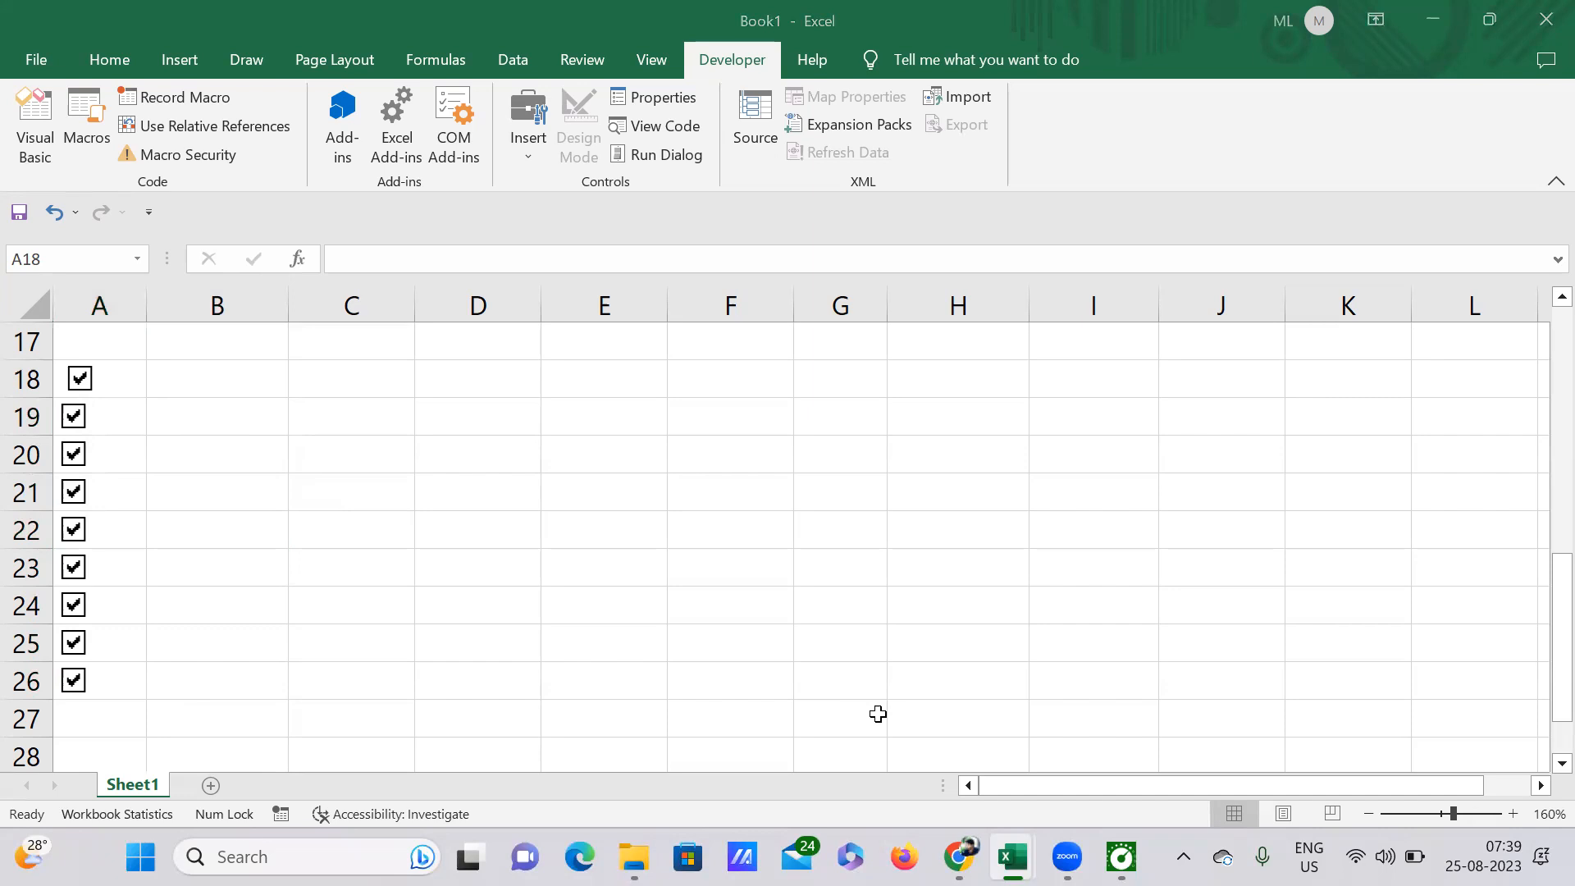
left_click(105, 379)
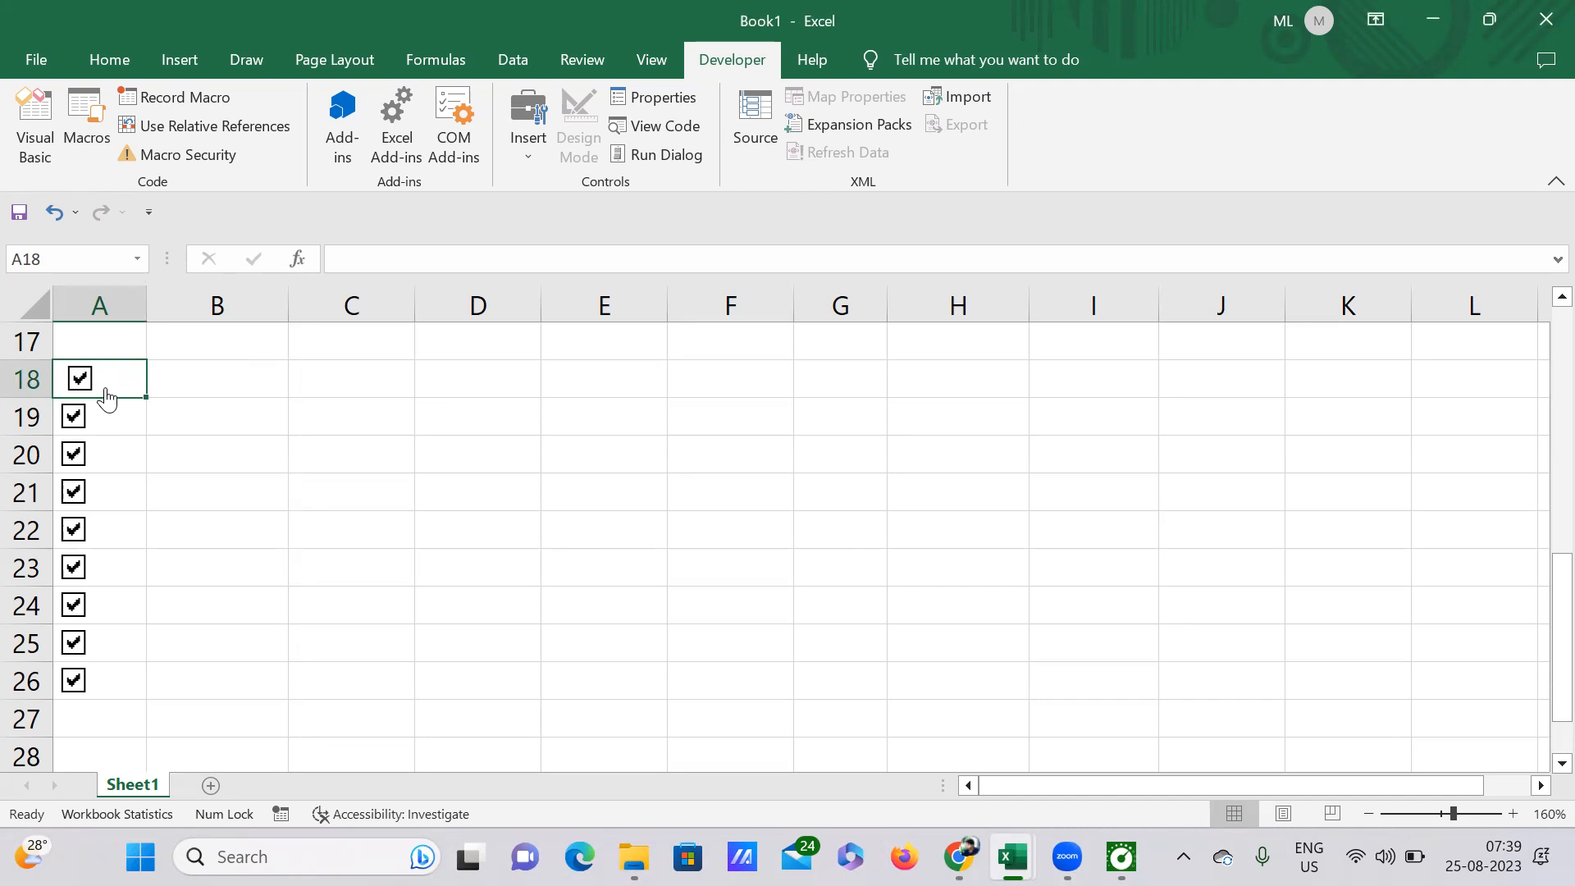
left_click(208, 492)
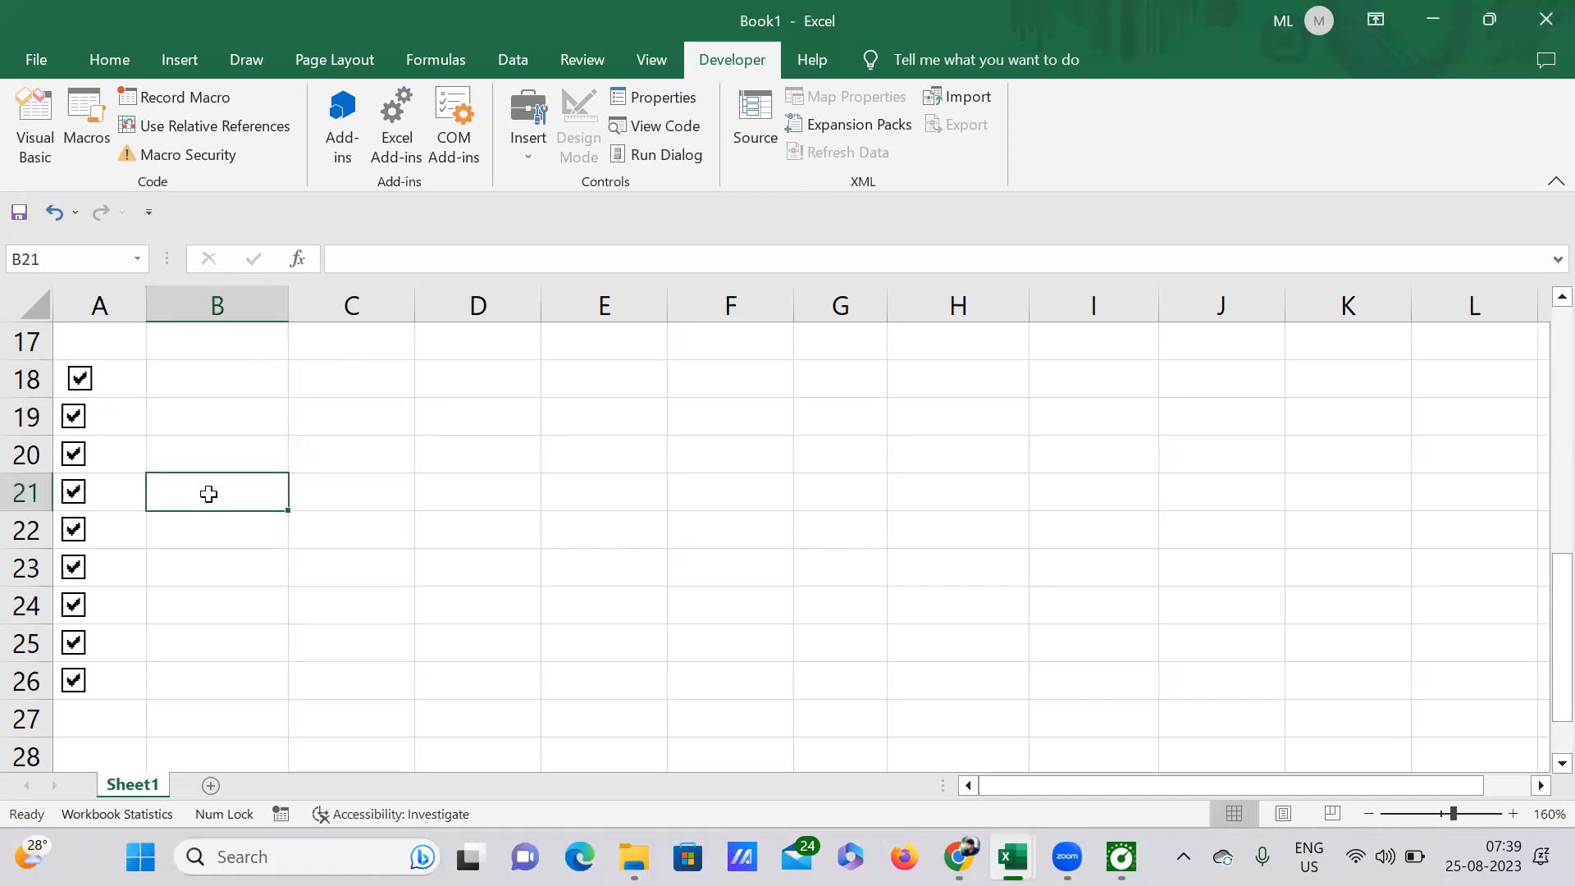
left_click(82, 392, "ctrl")
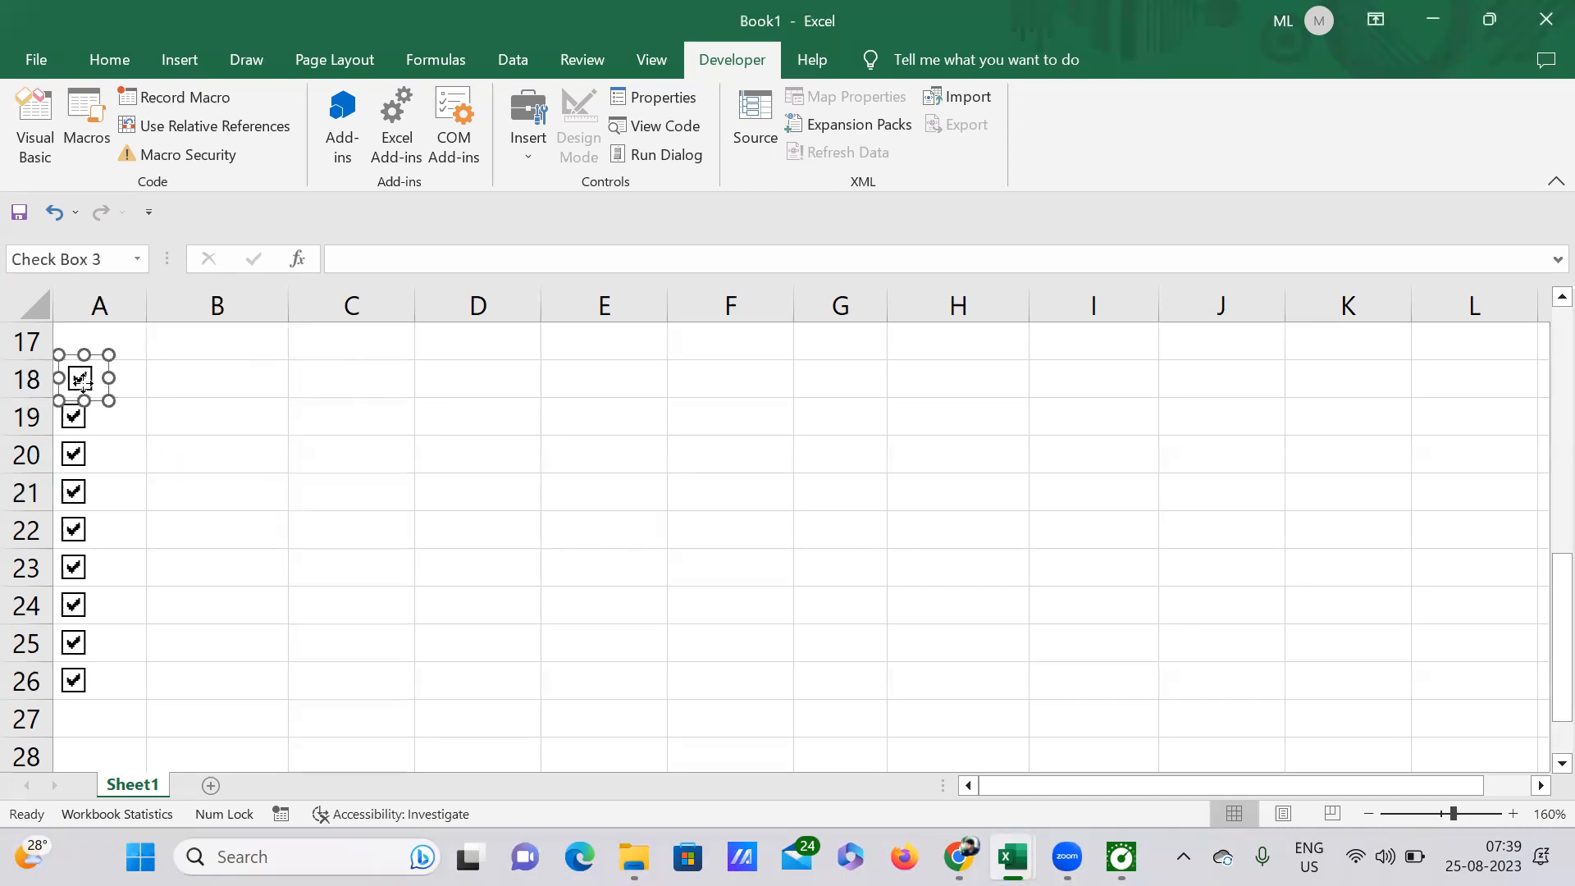
left_click(82, 418, "ctrl")
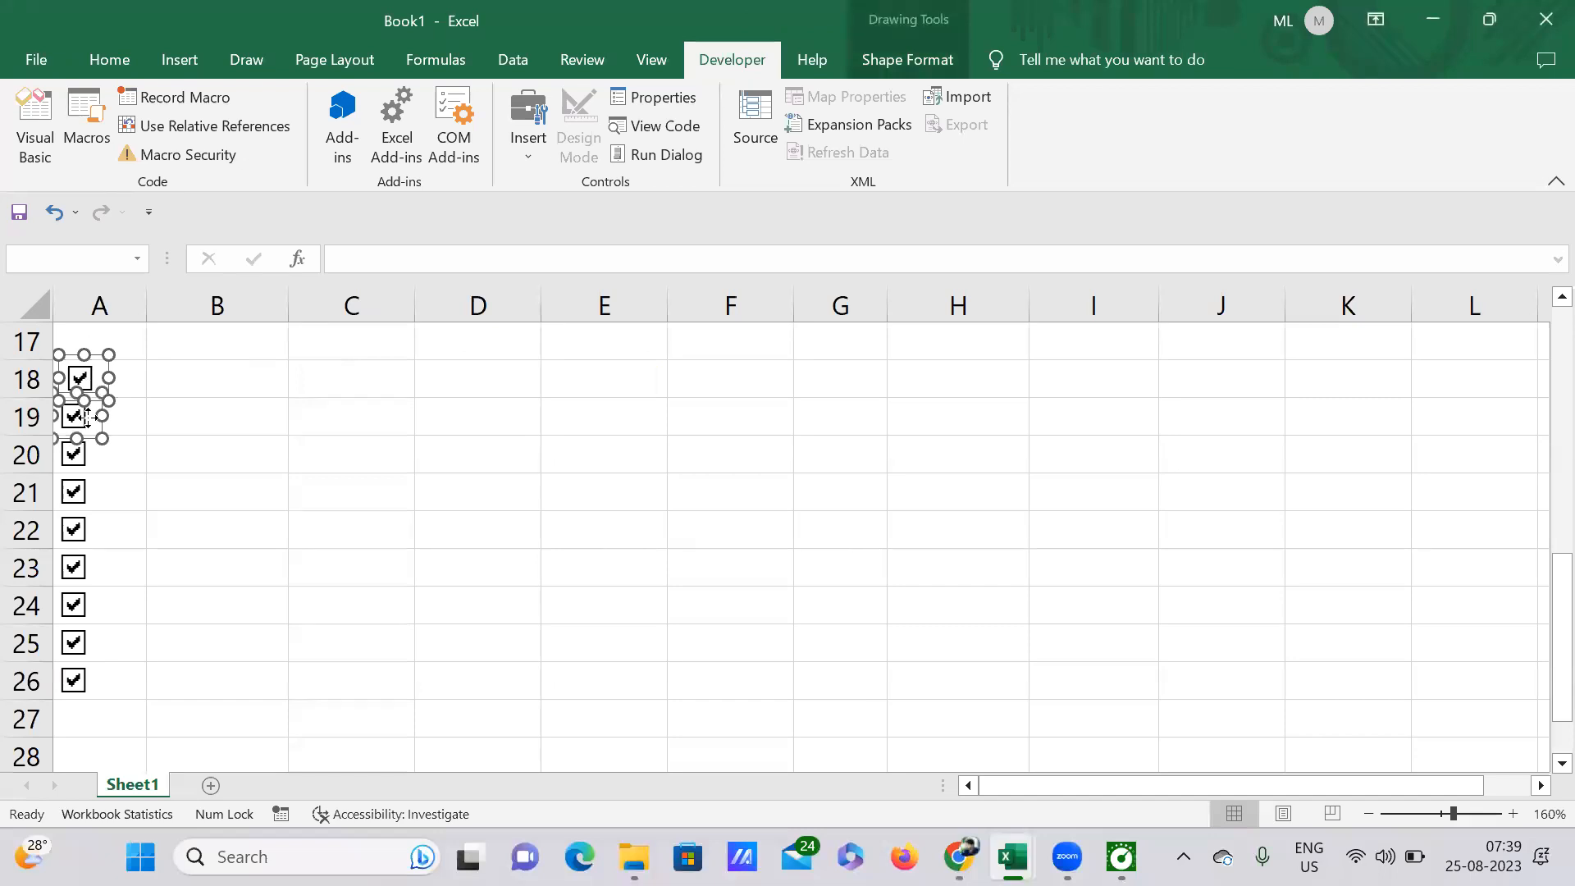
left_click(89, 457, "ctrl")
left_click(87, 502, "ctrl")
left_click(82, 538, "ctrl")
left_click(77, 577, "ctrl")
left_click(80, 613, "ctrl")
left_click(80, 645, "ctrl")
left_click(78, 681, "ctrl")
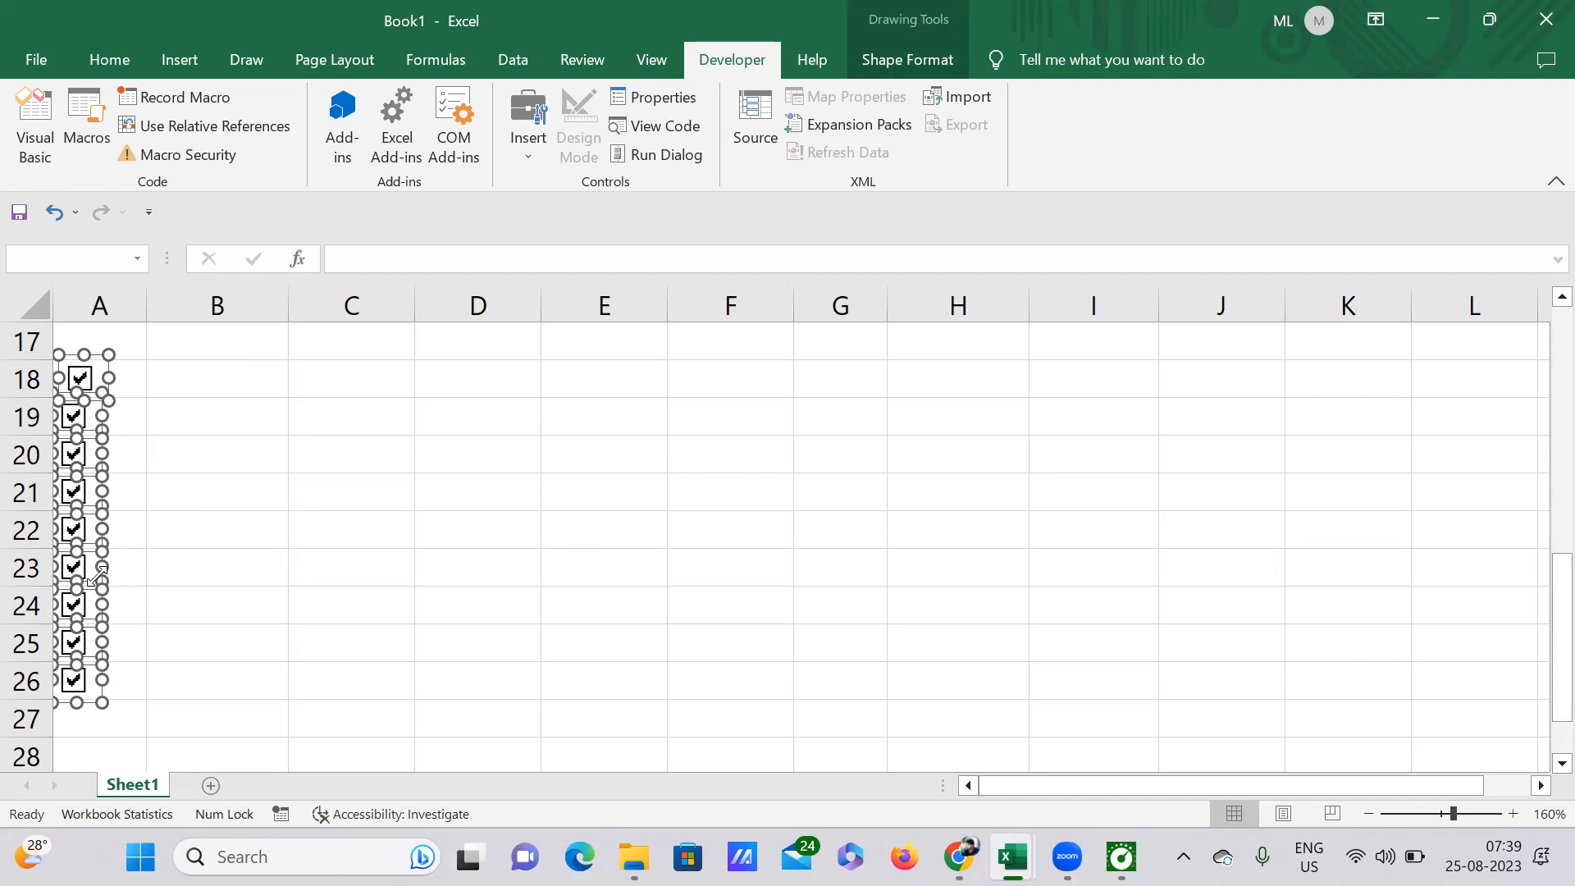
key("Delete")
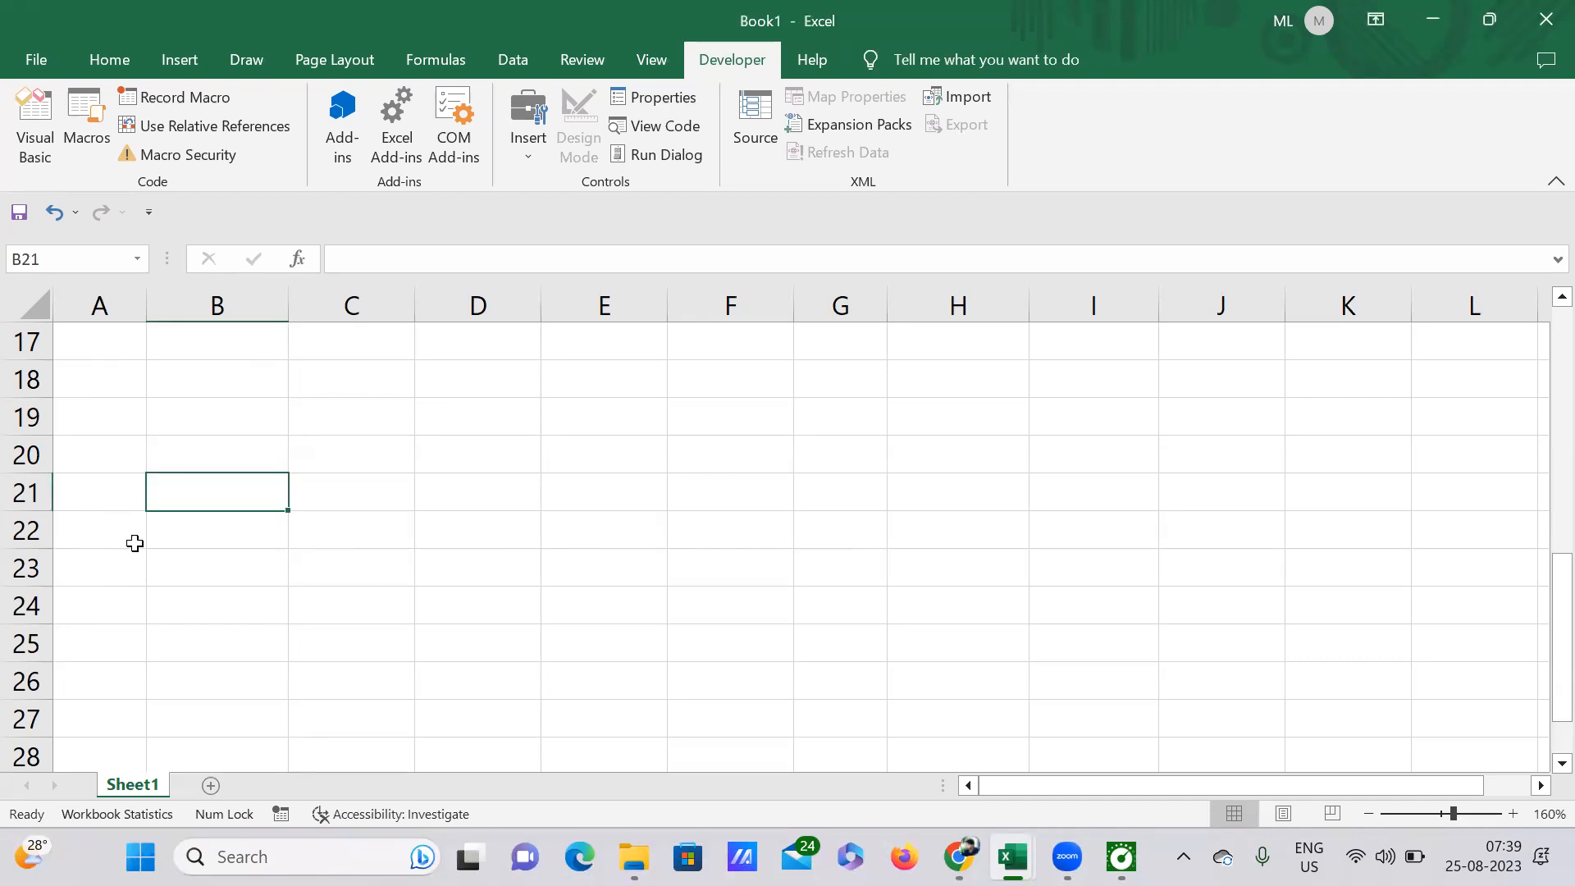
scroll(480, 508, "up", 2)
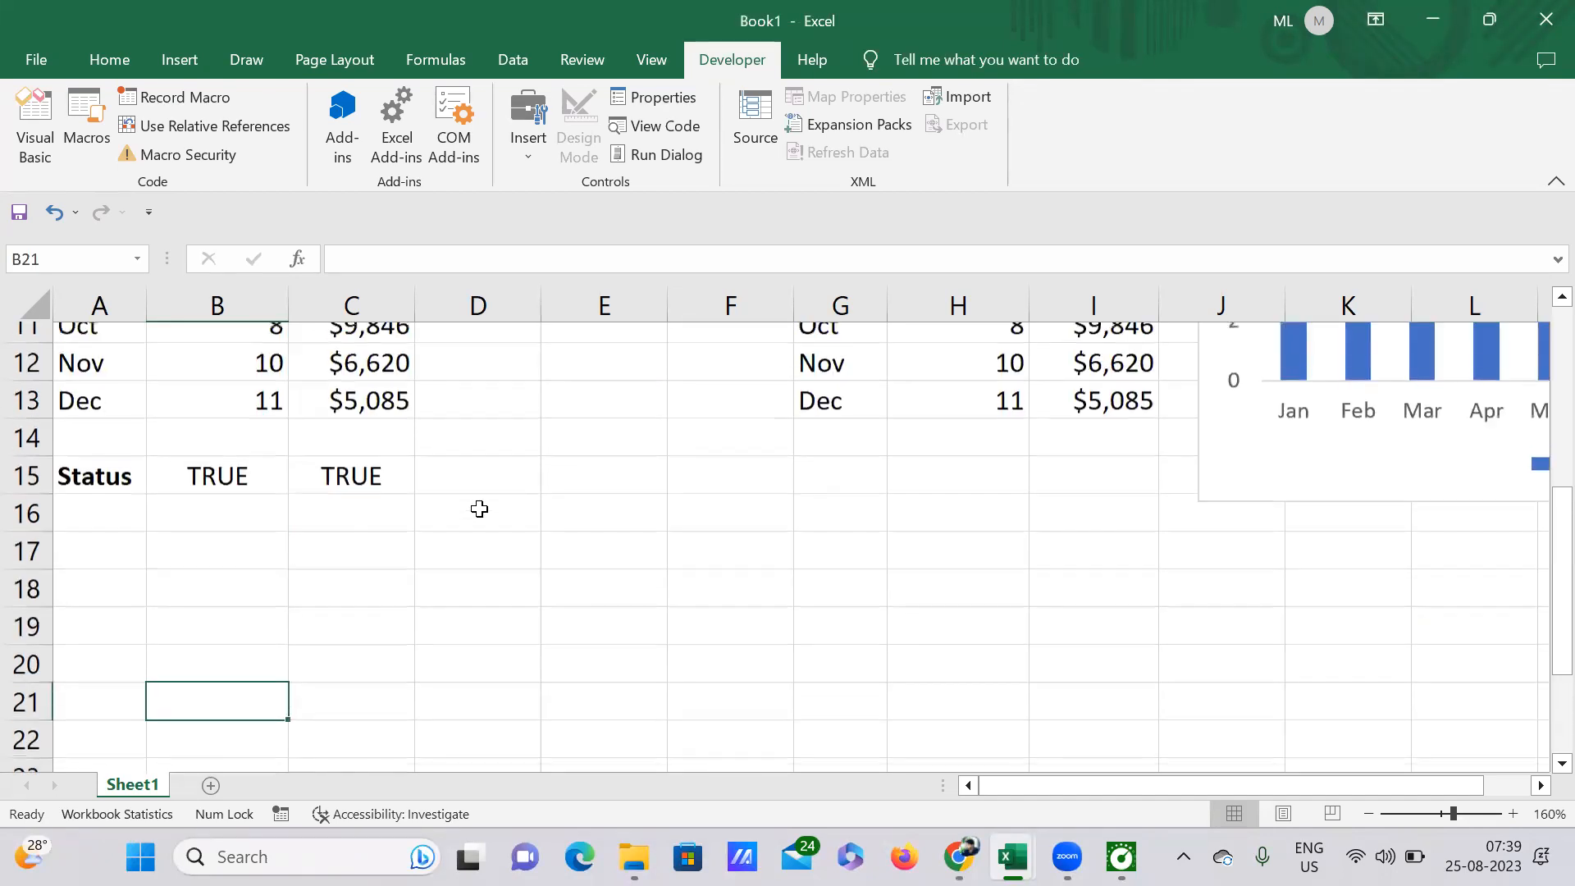
scroll(552, 577, "up", 3)
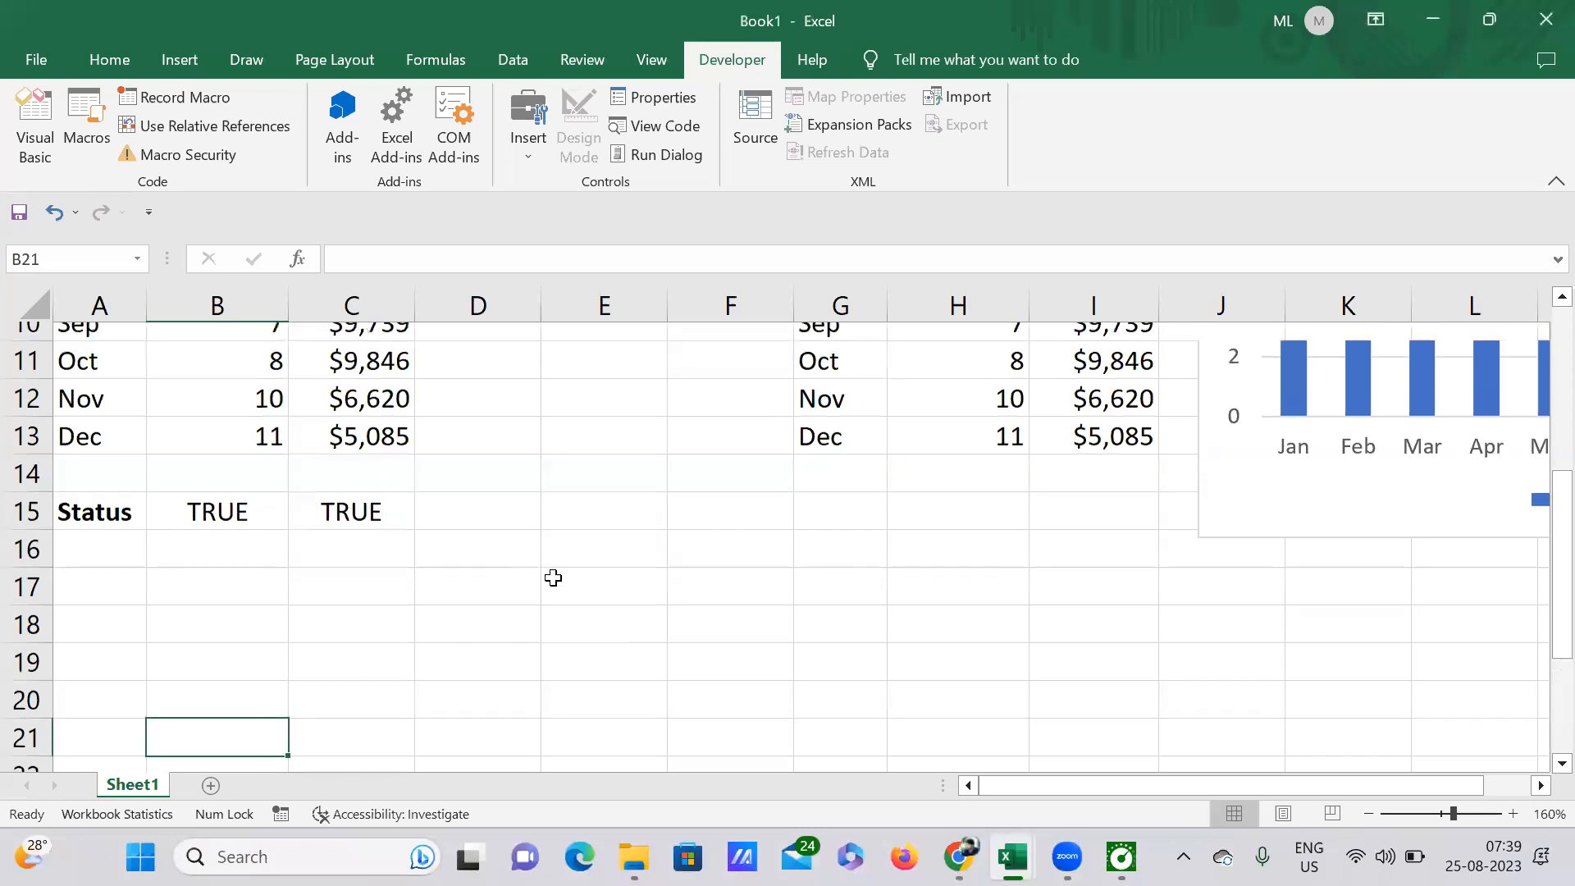
scroll(626, 598, "down", 1)
scroll(713, 602, "up", 1)
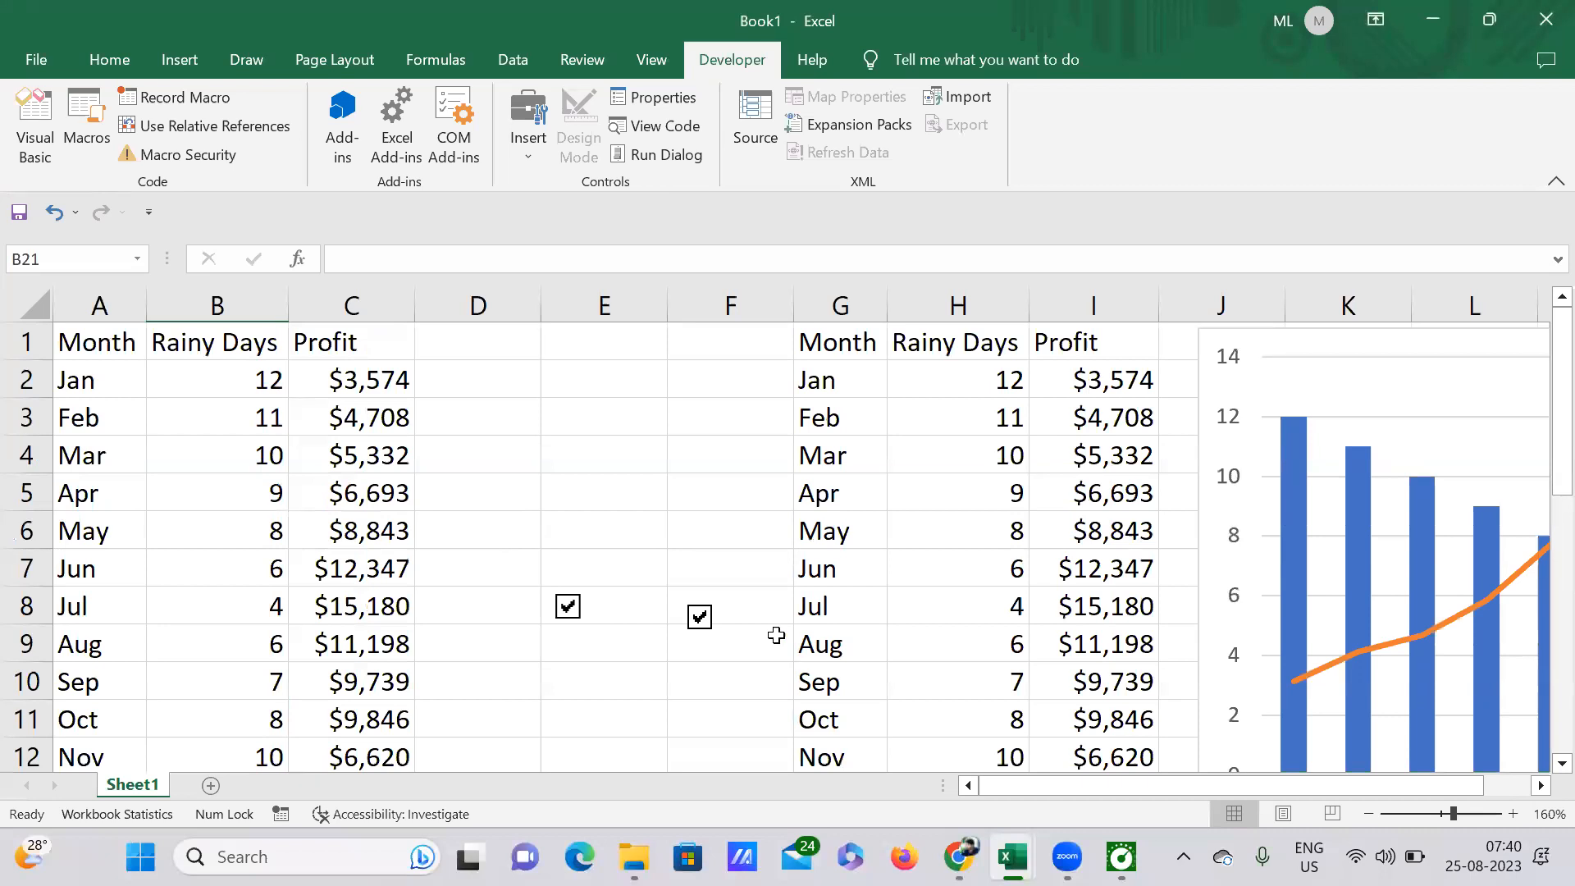
scroll(587, 568, "down", 4)
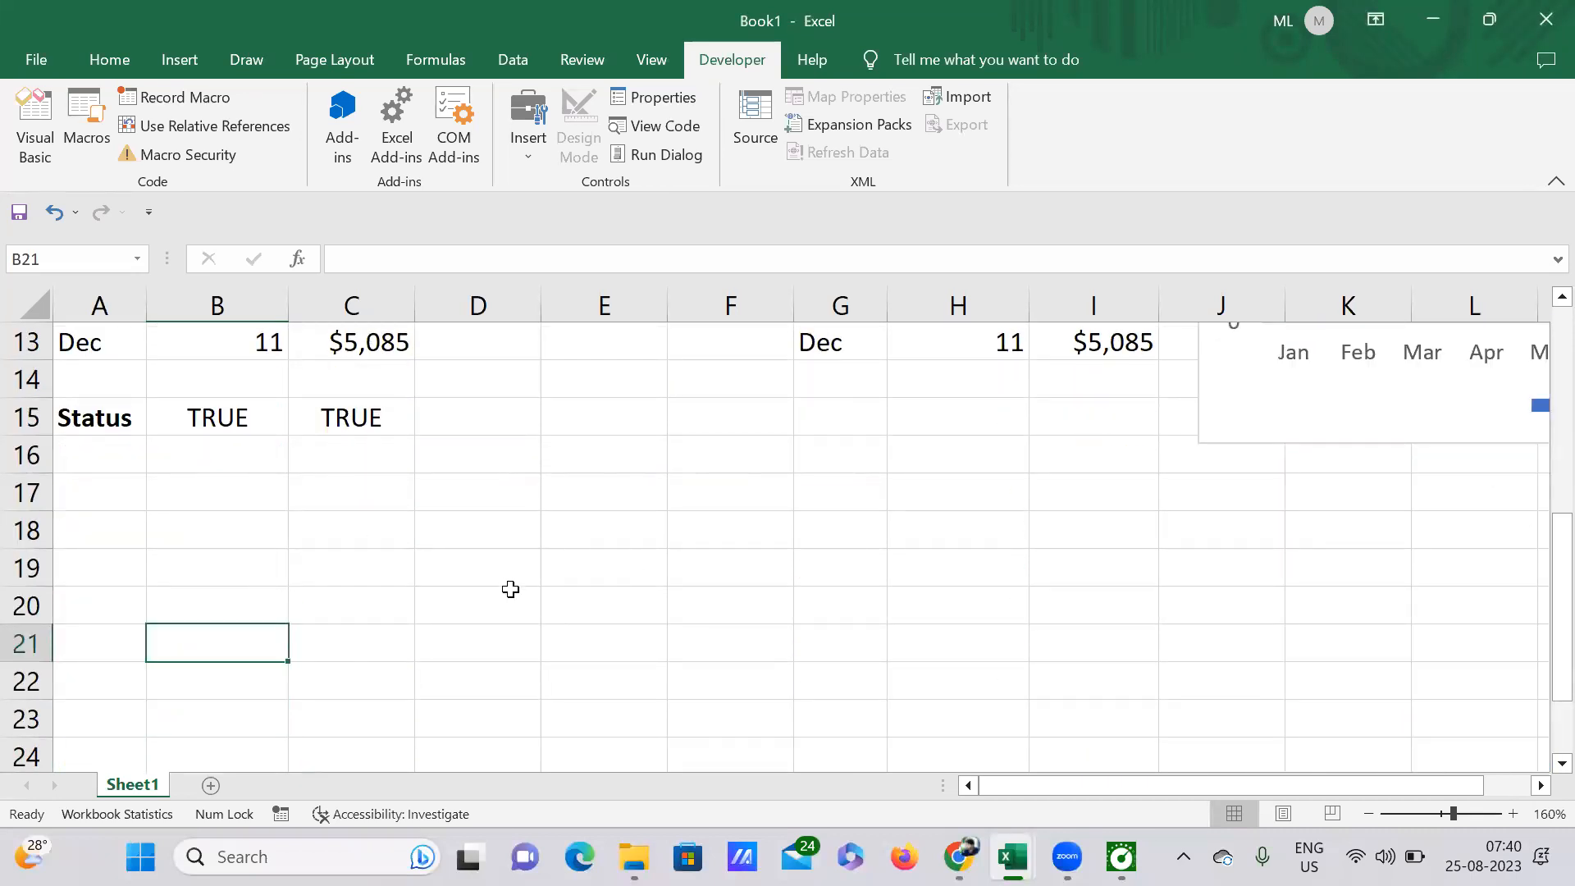
scroll(508, 588, "up", 4)
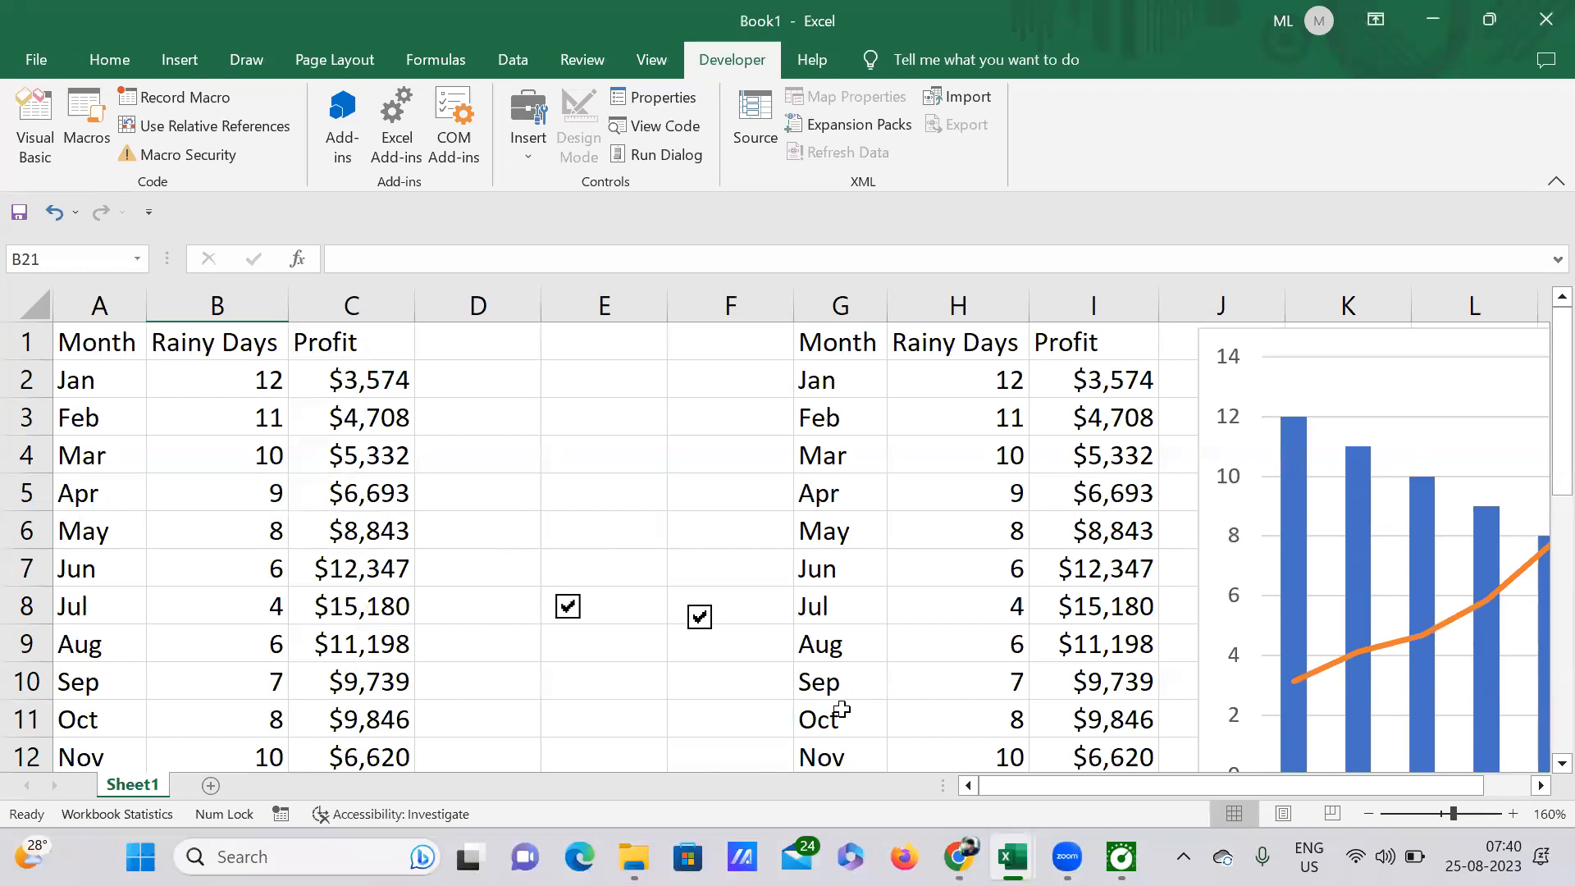